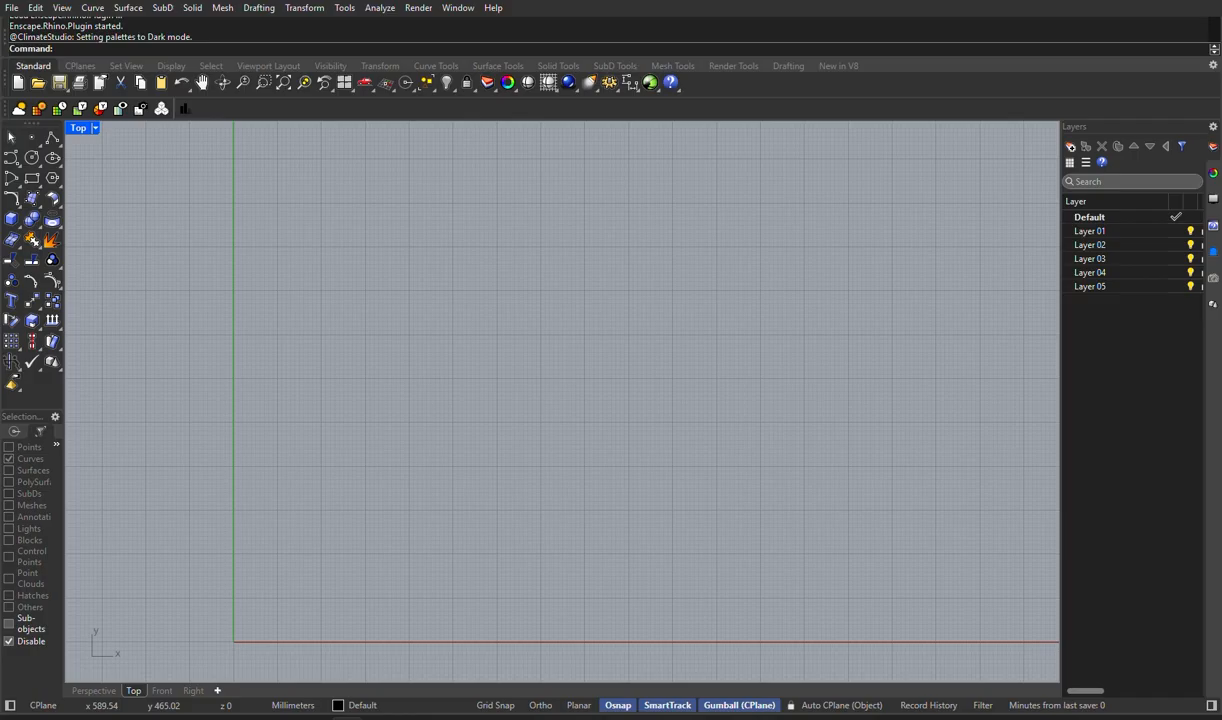
- Launch Grasshopper, dismiss its getting-started browser, and place its window over the right part of the Rhino viewport
text(Grasshopper)
key(Return)
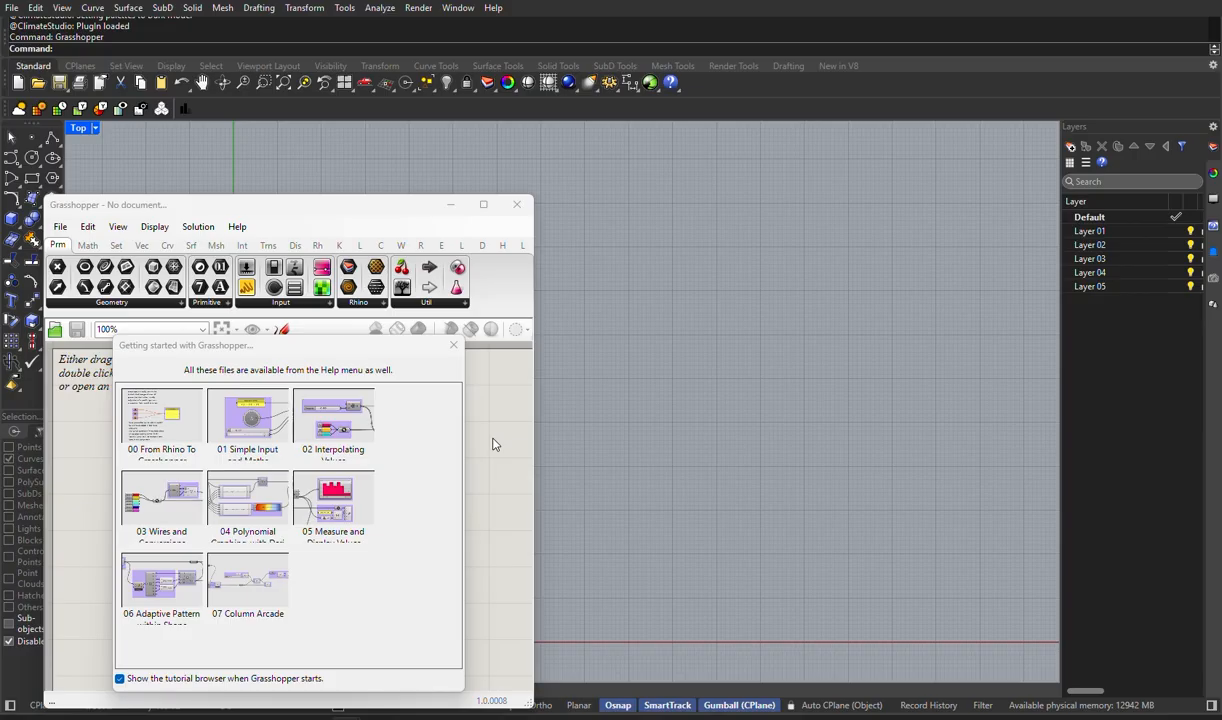
drag(356, 206, 922, 148)
click(1014, 281)
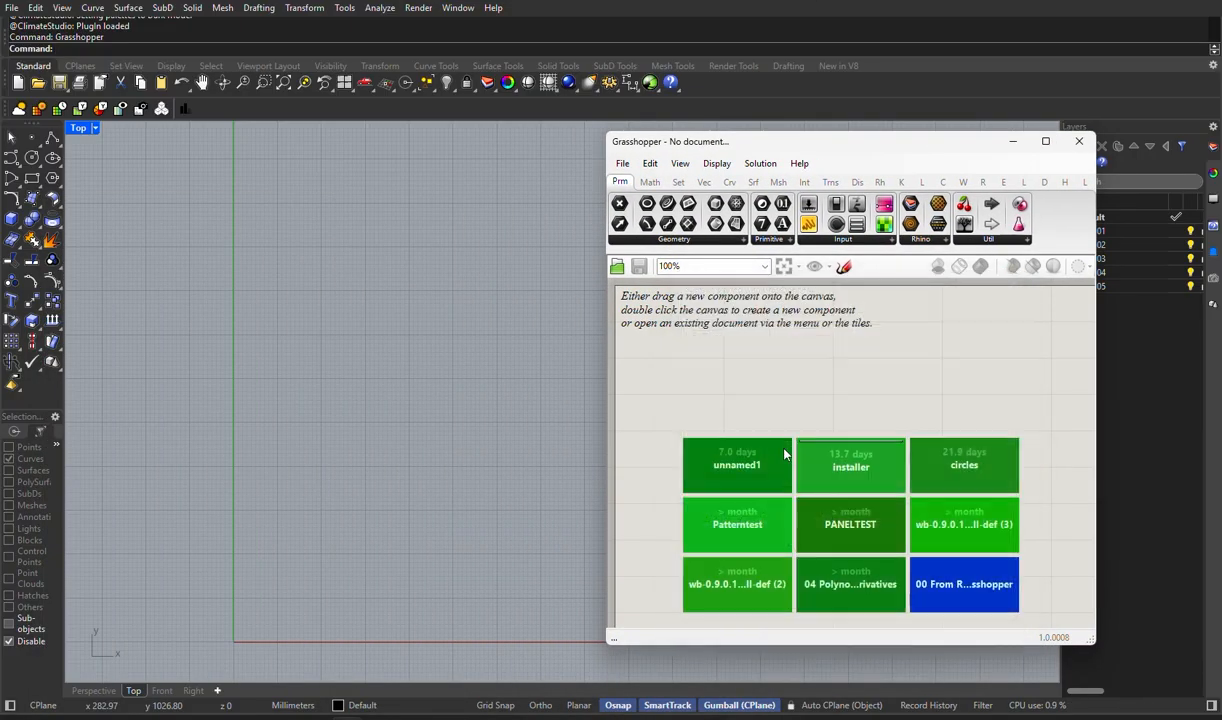
- Add a number slider to the canvas using 20 as its initial value, and set it to 10
double_click(737, 401)
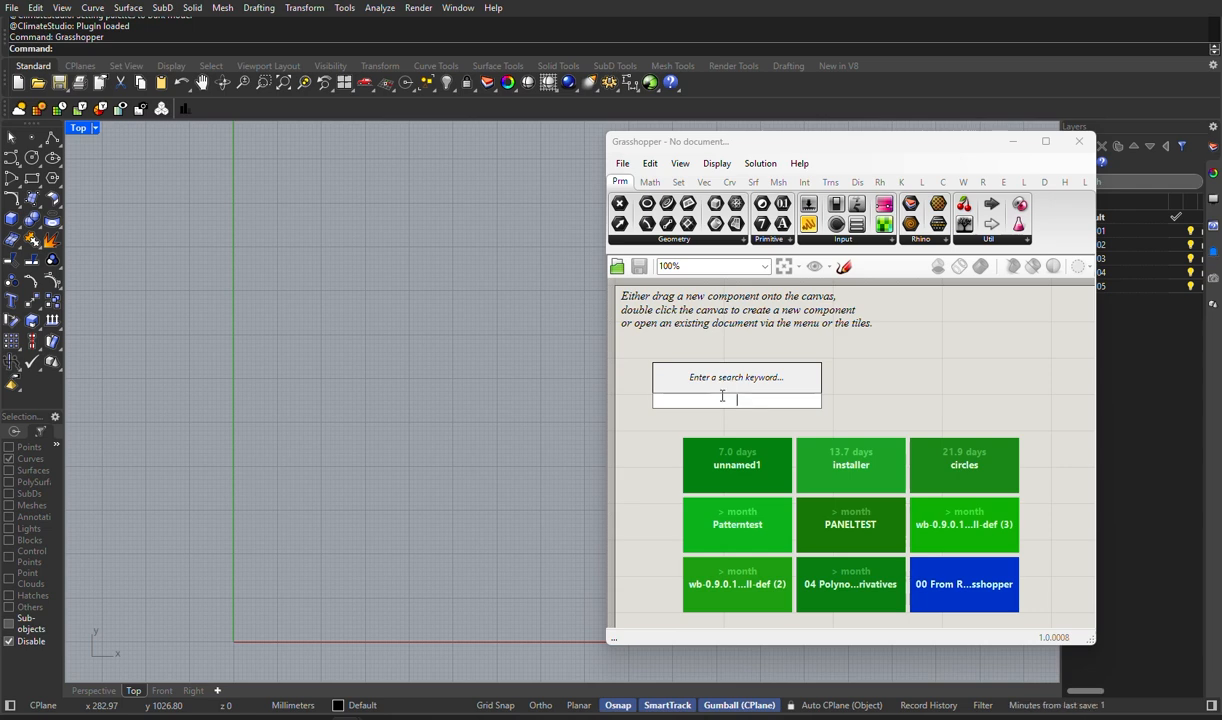
text(20)
key(Return)
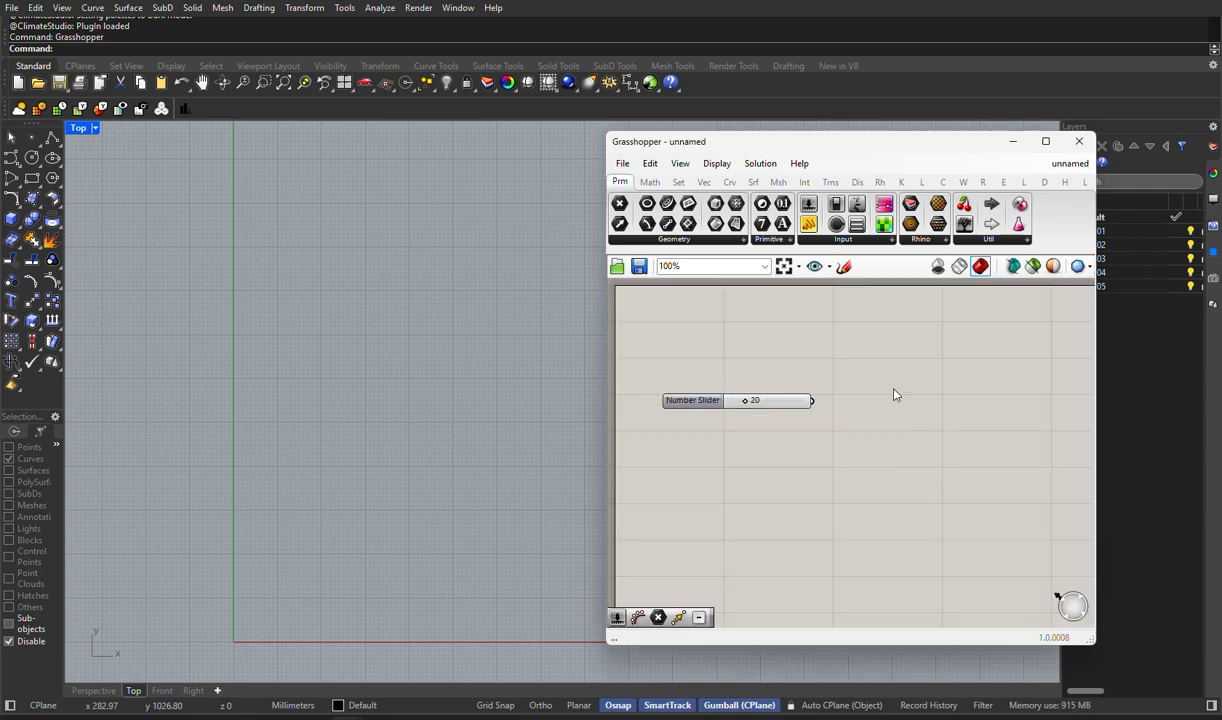
drag(744, 403, 738, 409)
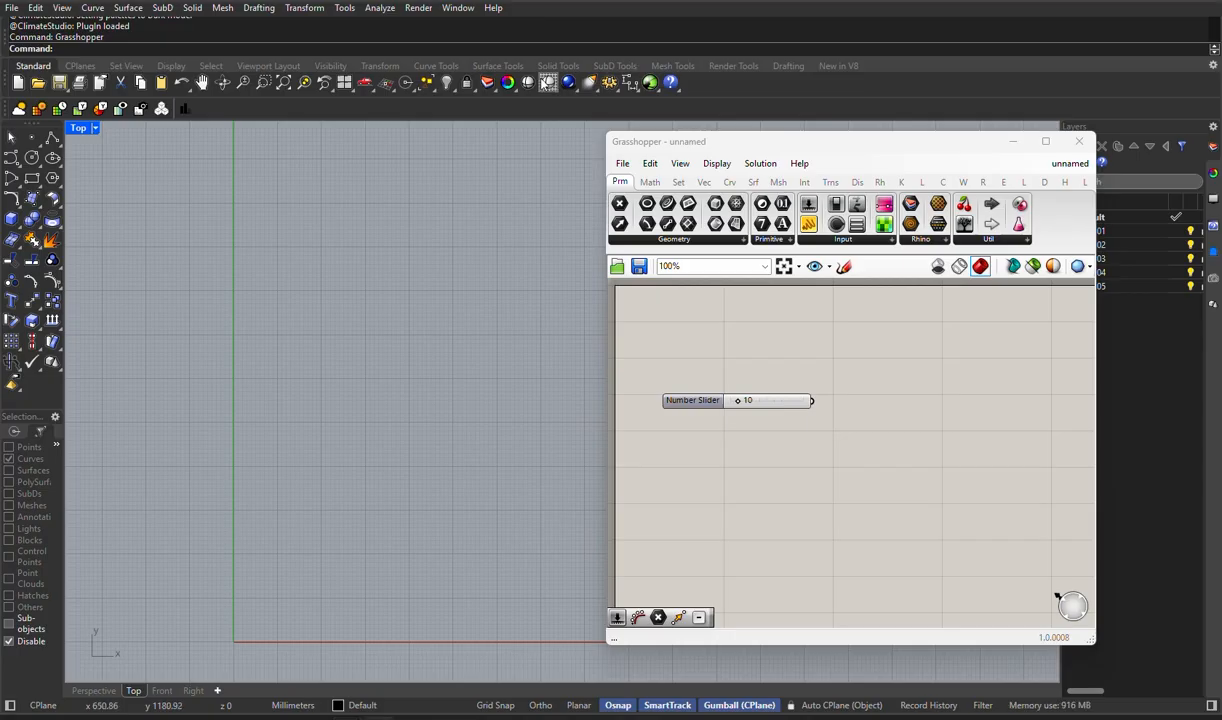
- Rename the number slider as "Grid size"
double_click(714, 402)
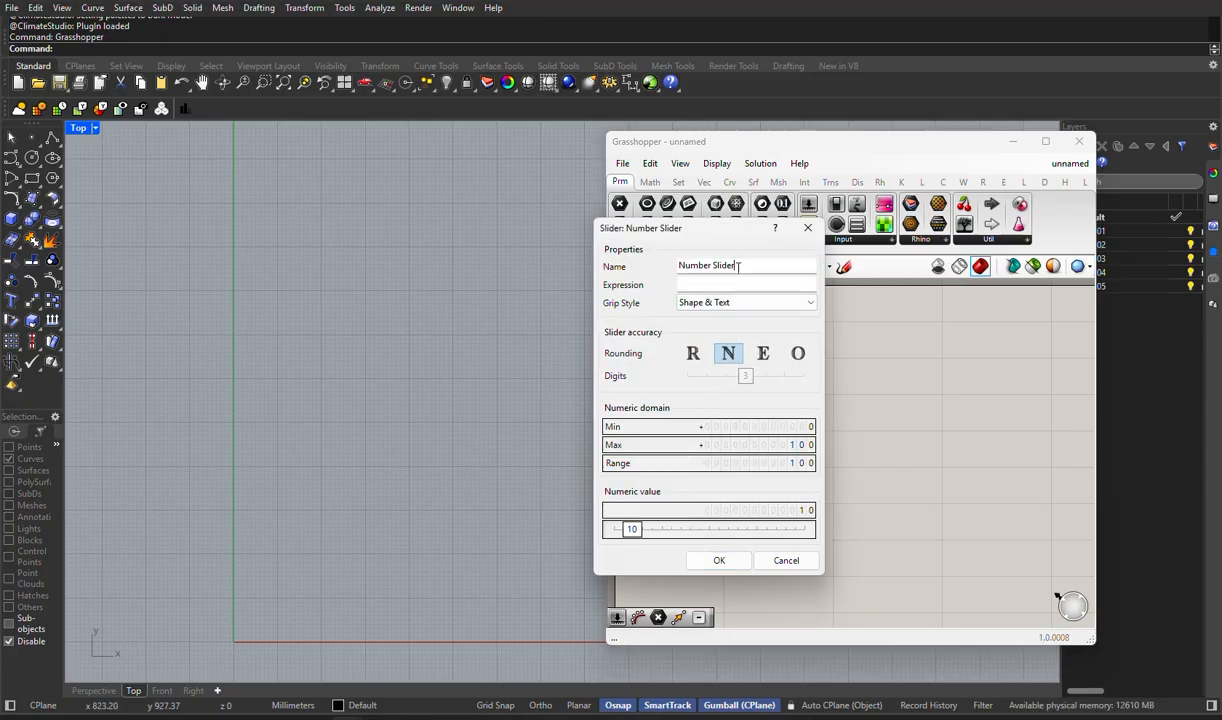
drag(765, 266, 620, 279)
text(Gr)
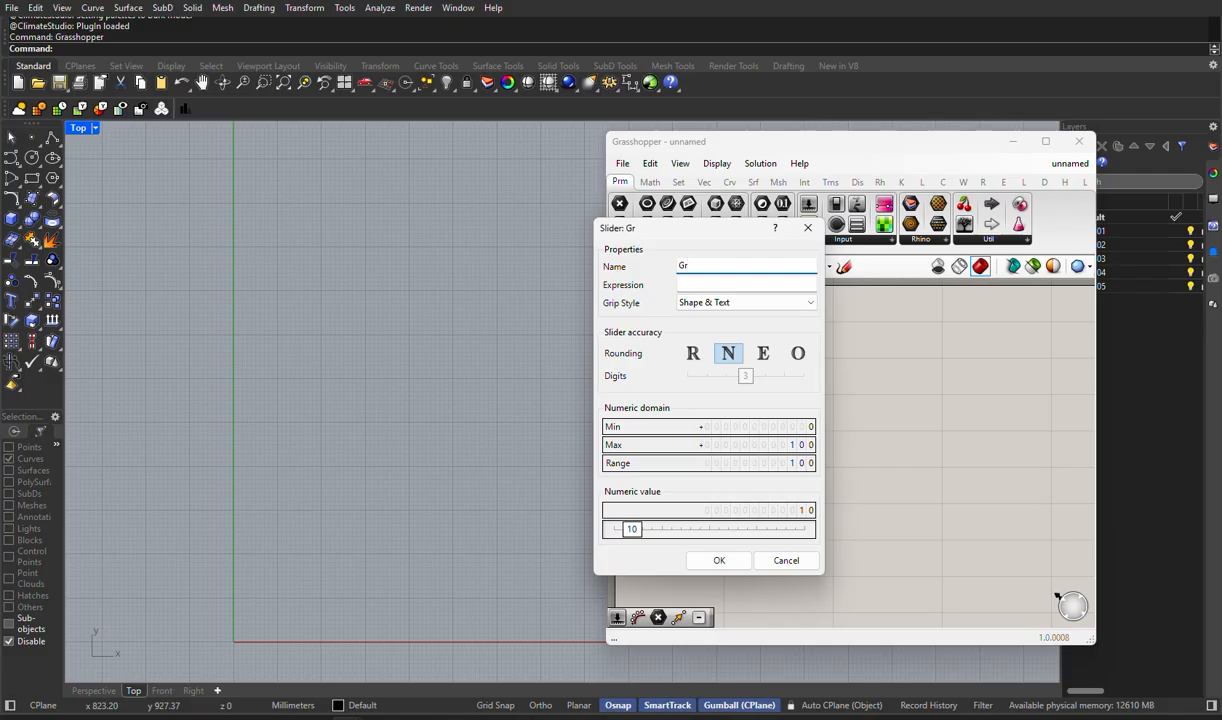
text(id size)
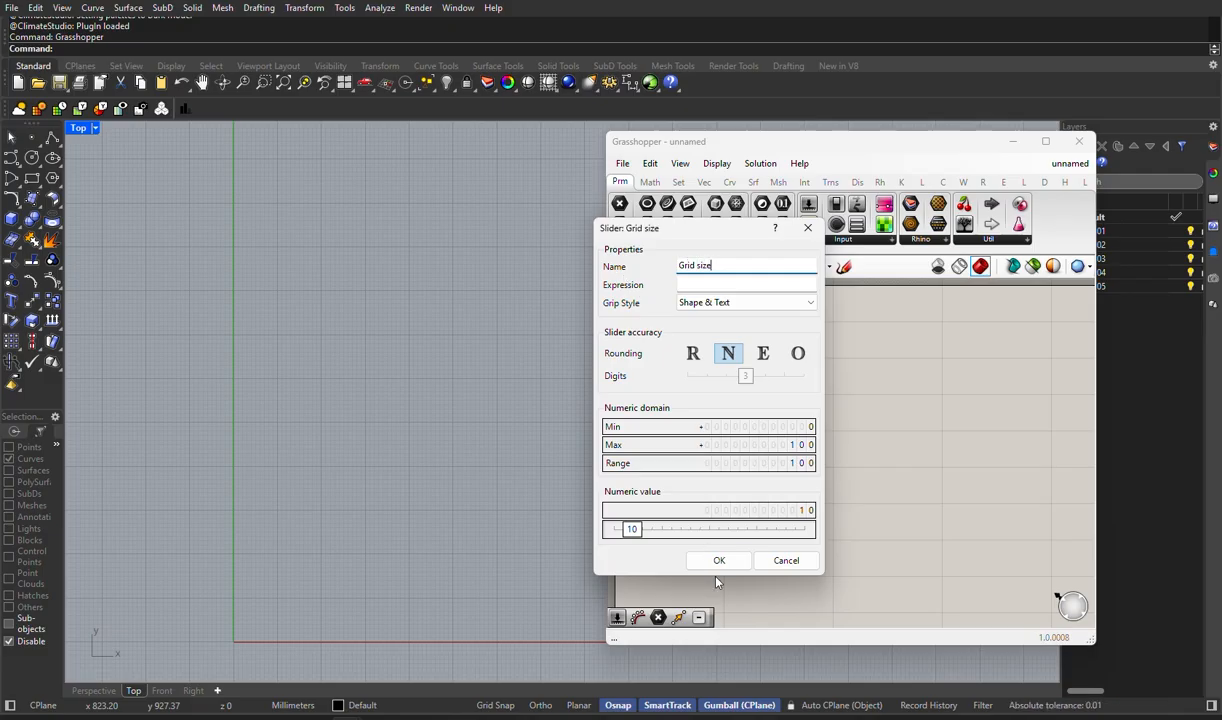
click(716, 562)
- Add a second number slider with value 100 and place it just below the Grid size slider
double_click(765, 508)
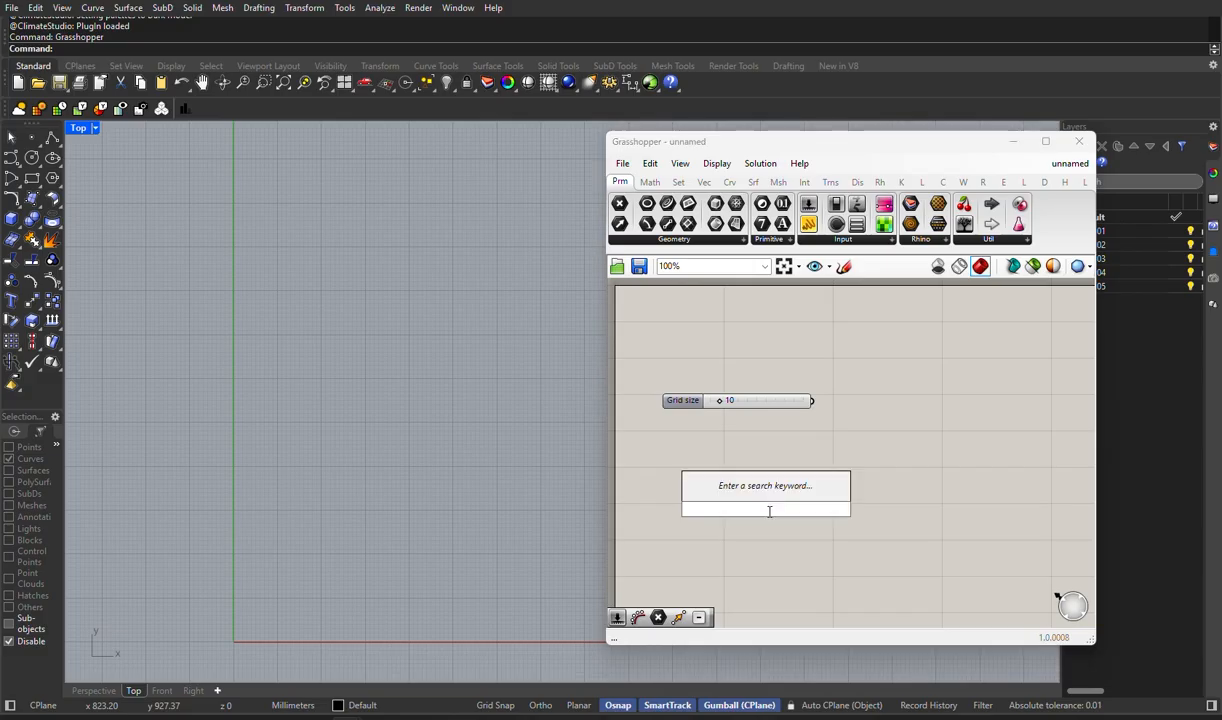
text(100)
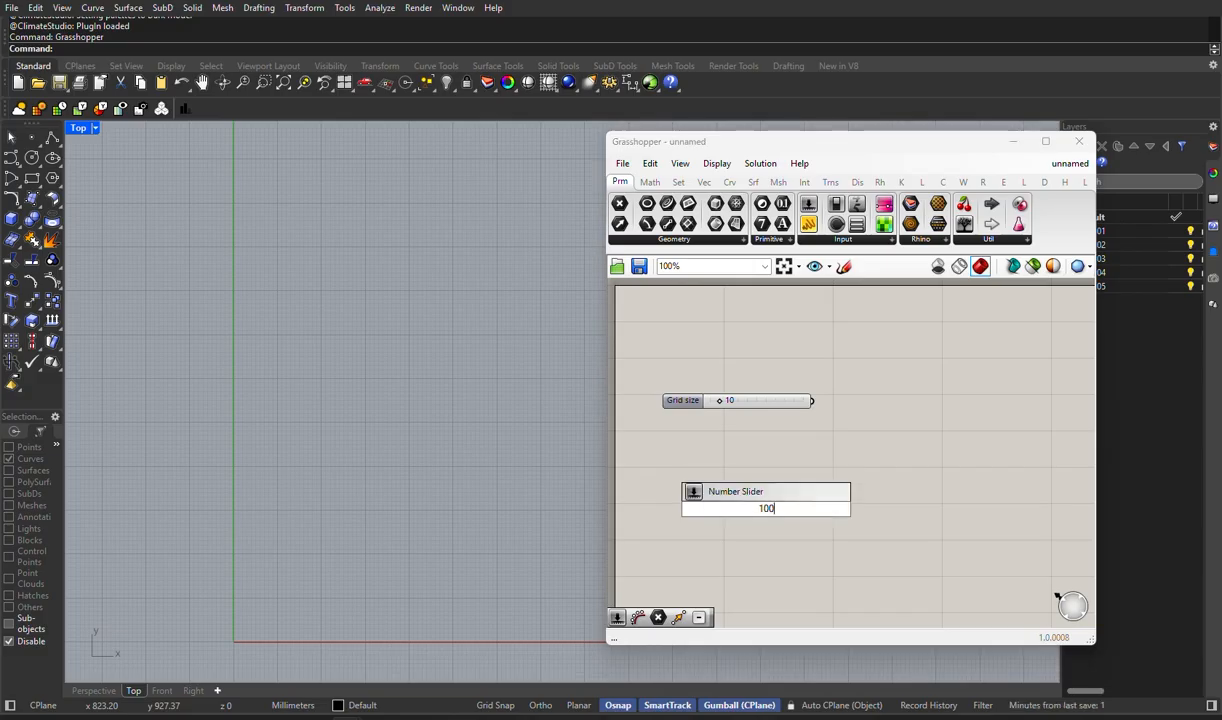
key(Return)
drag(757, 513, 728, 443)
- Rename the second slider as "Number of Cells"
double_click(718, 443)
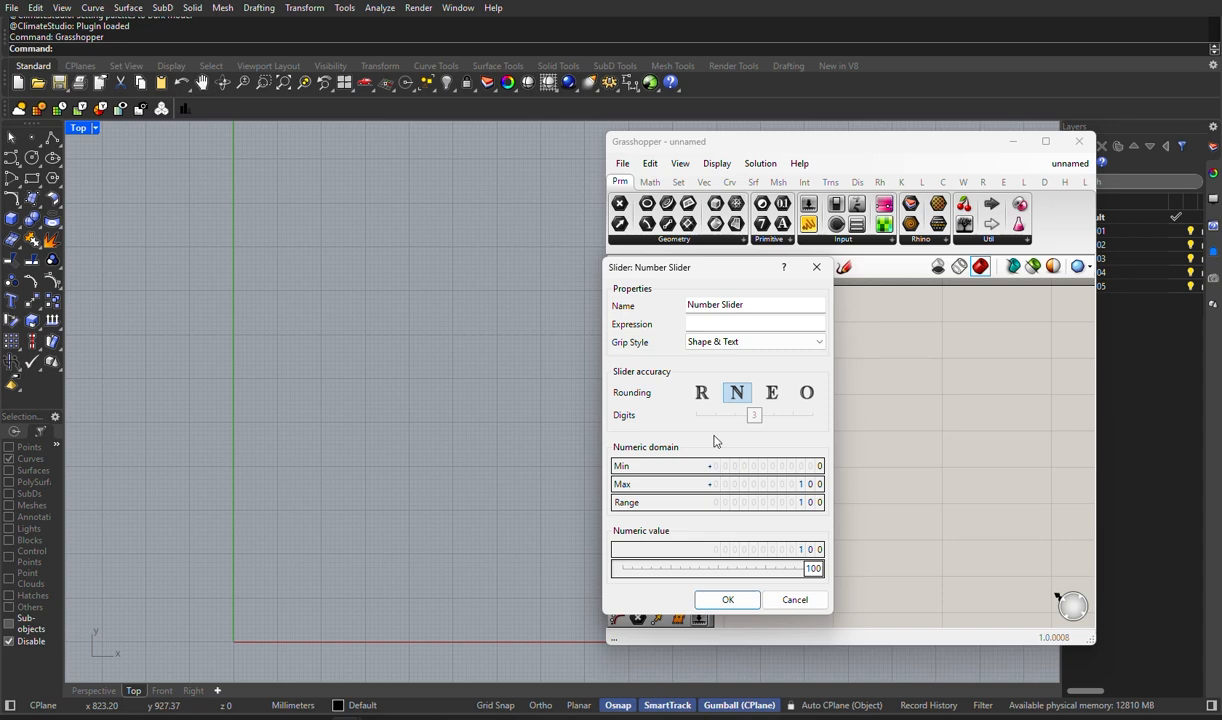
drag(747, 305, 696, 305)
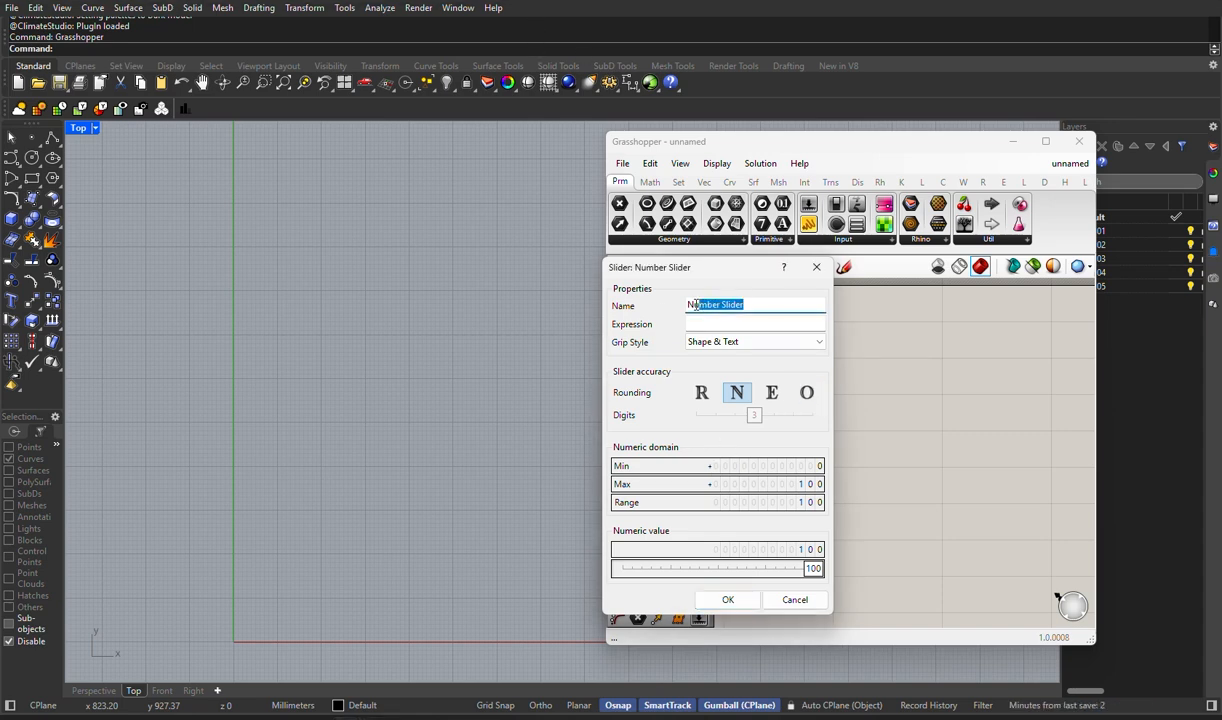
text(mber o)
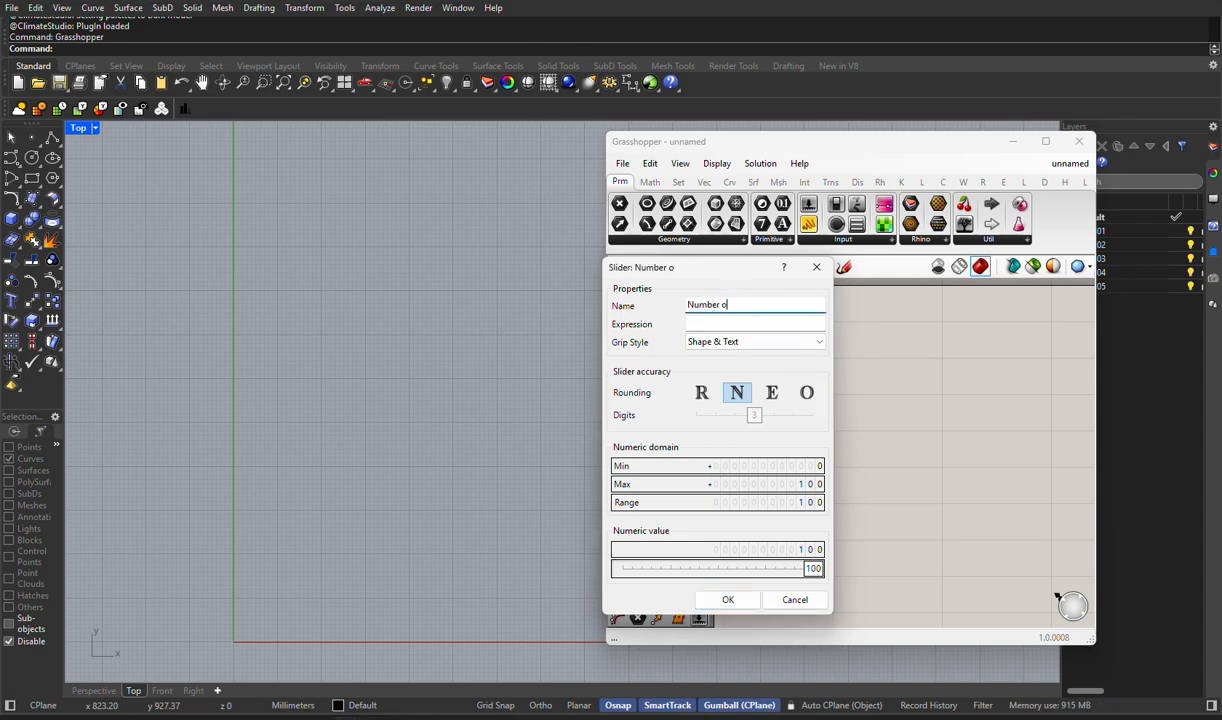
text(f Cells)
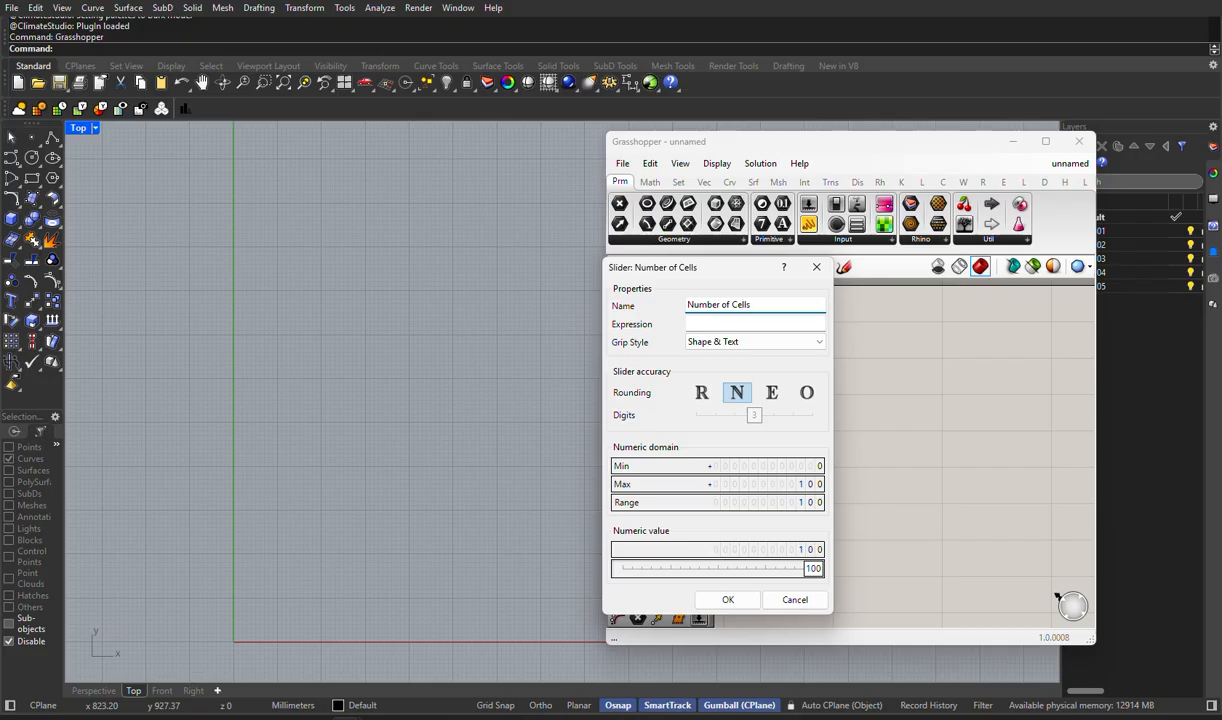
key(Return)
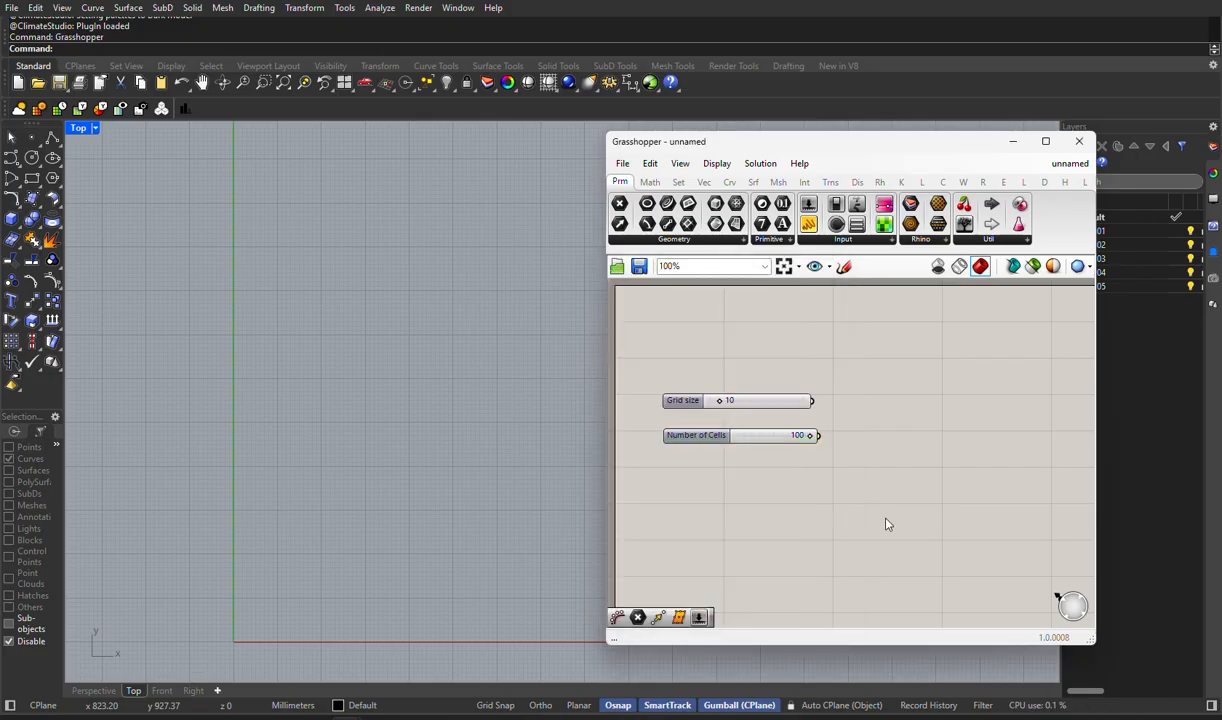
- Add an Image Sampler to the canvas and load the colour portrait image cq5dam.web.1280.1280 into it
double_click(884, 520)
click(961, 435)
drag(884, 222, 911, 532)
double_click(912, 540)
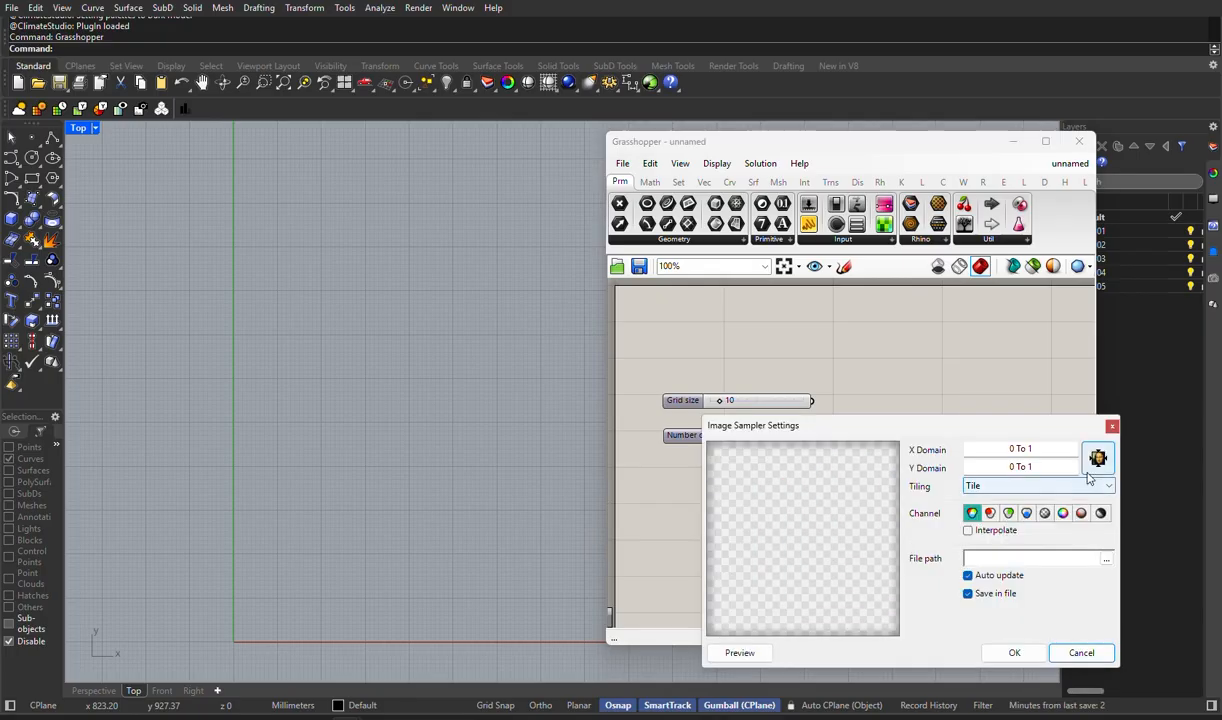
click(1107, 560)
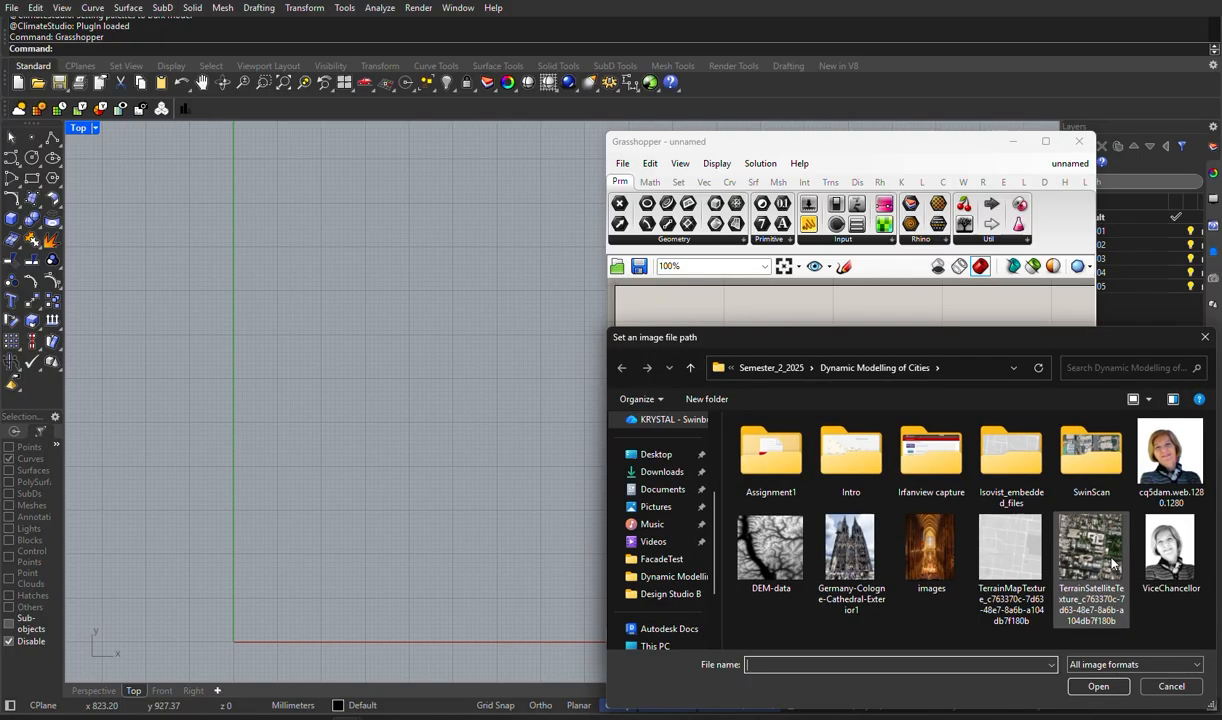
click(1169, 455)
click(1098, 686)
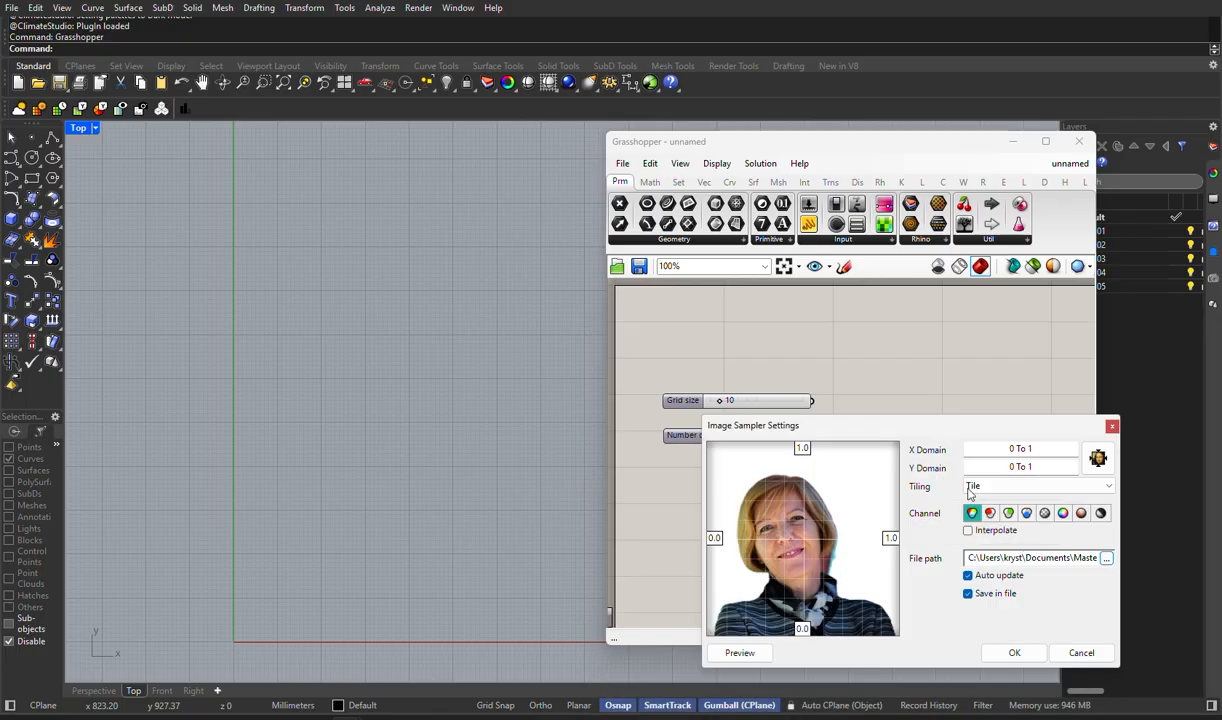
- Set the Image Sampler's X and Y domains to 0 To 10 and sample the brightness channel
drag(900, 420, 366, 343)
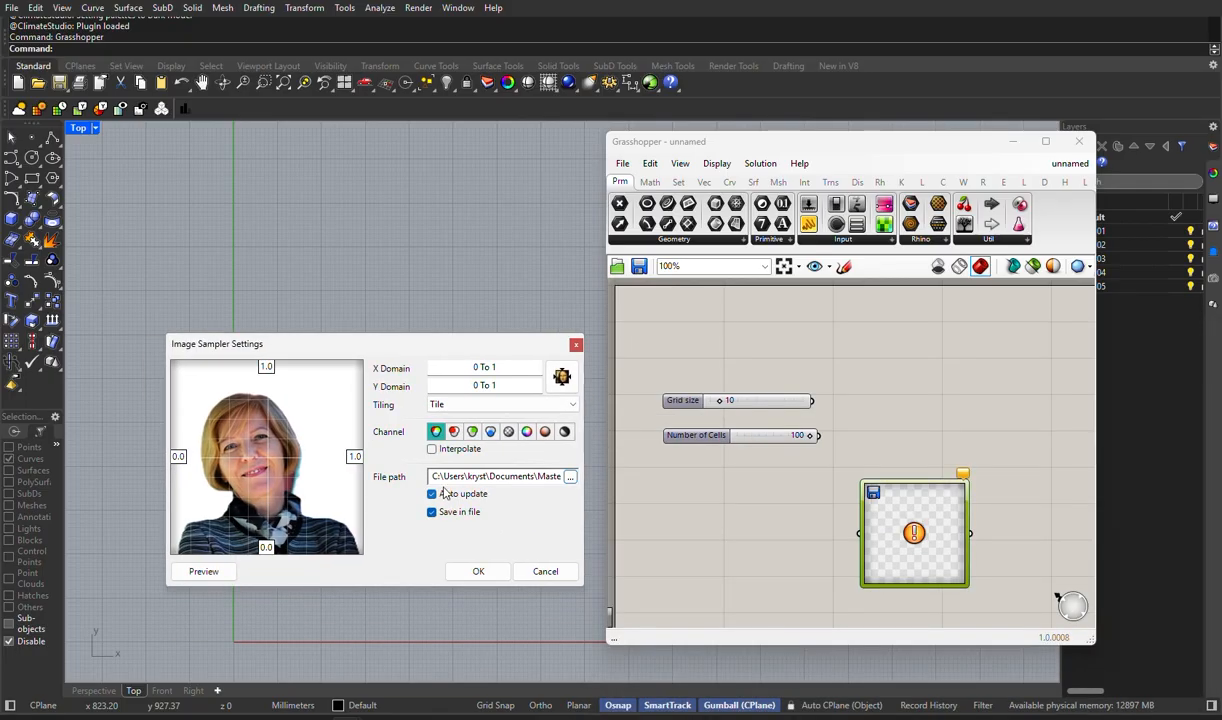
click(509, 367)
text(0)
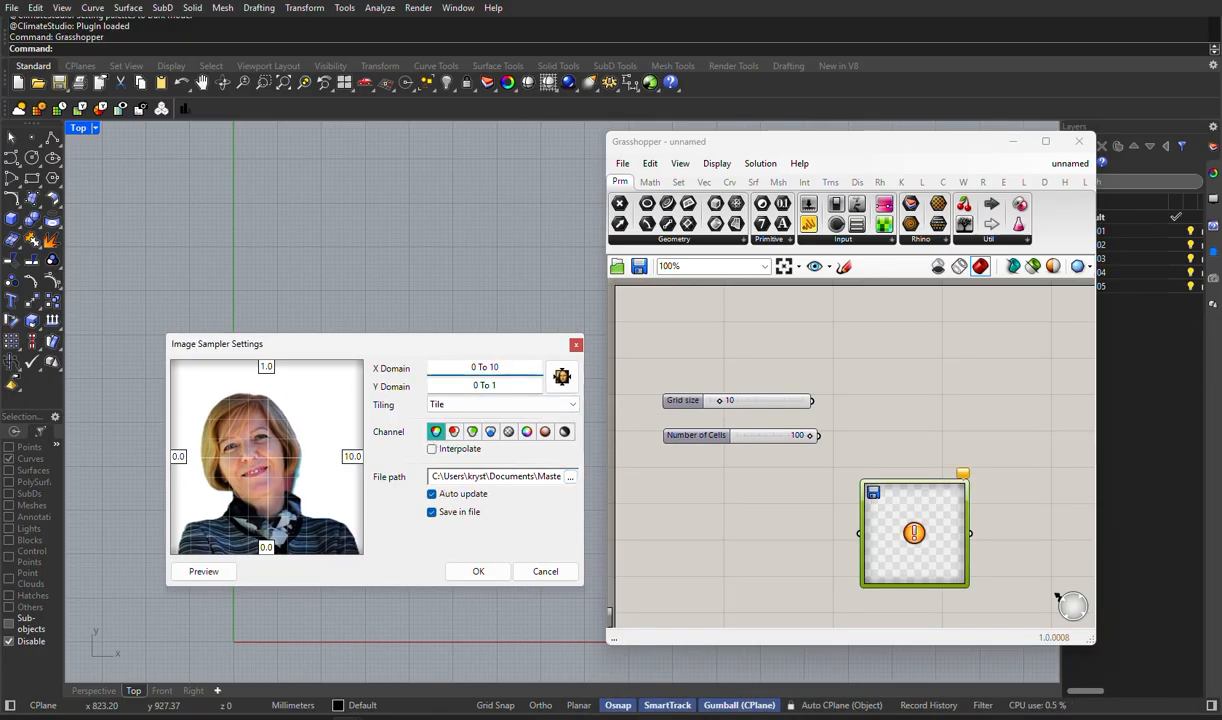
click(509, 386)
text(0)
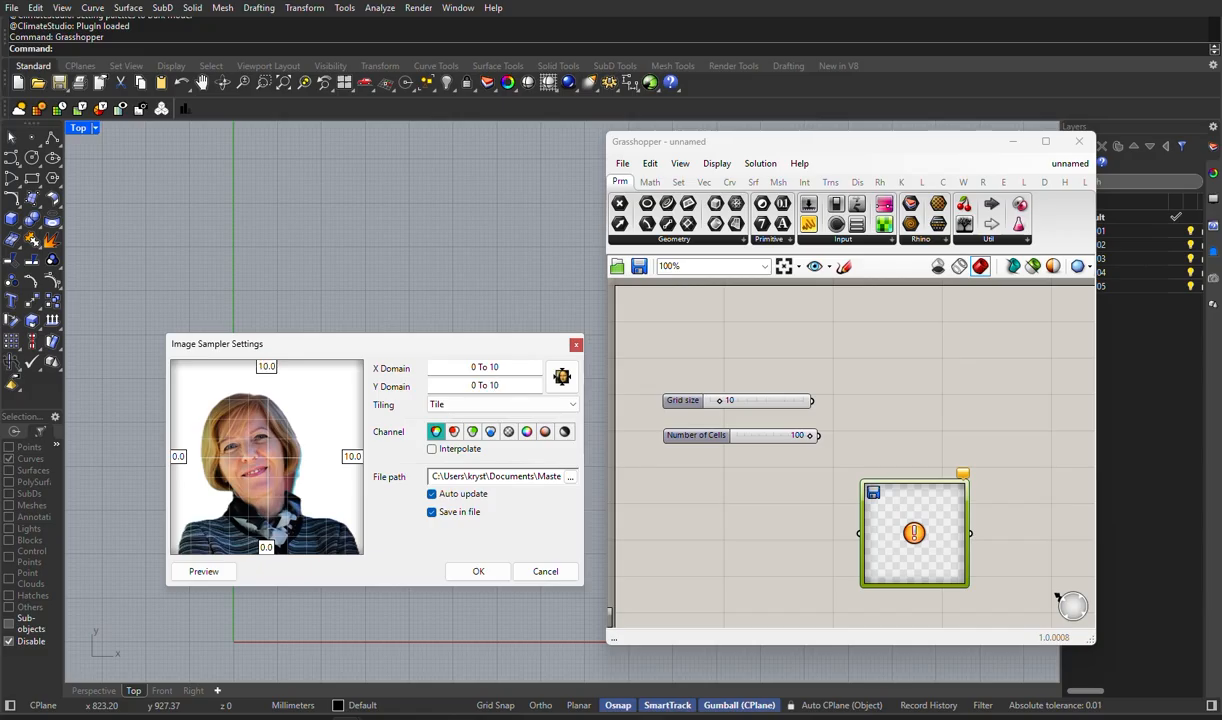
click(564, 434)
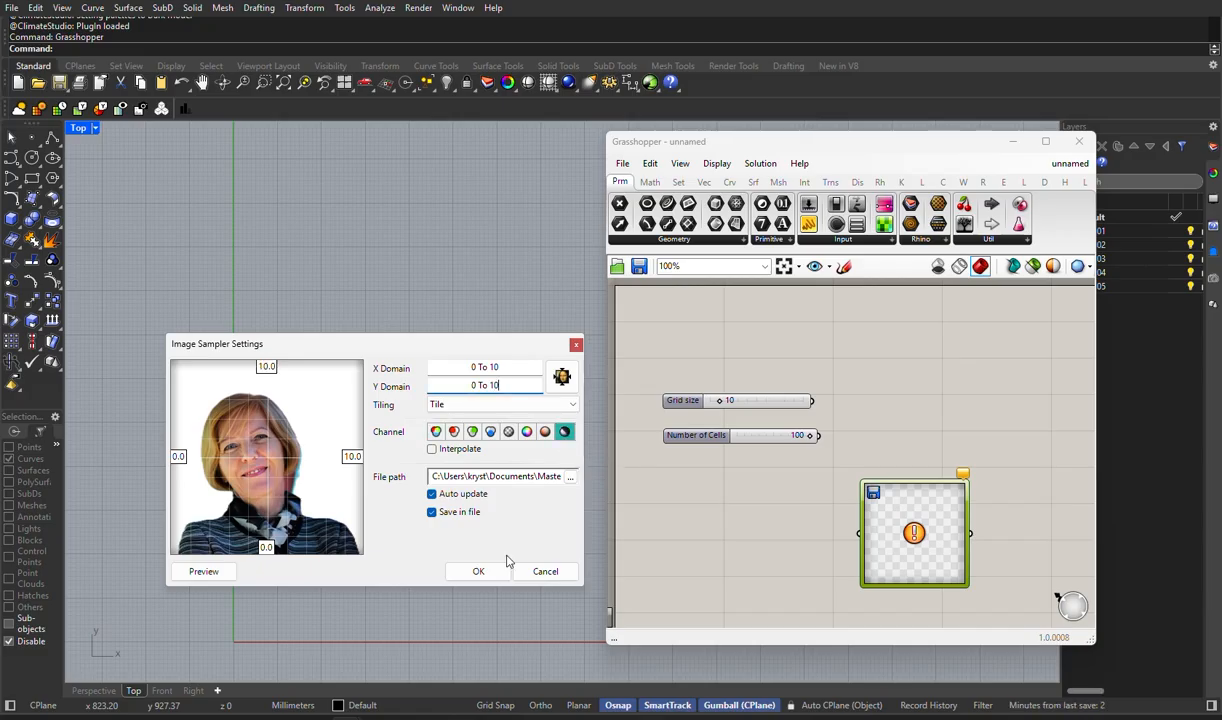
click(478, 571)
- Add a Panel beside the Image Sampler, connect the sampler's output to it, and align the two
scroll(855, 453, down, 1)
scroll(855, 453, down, 1)
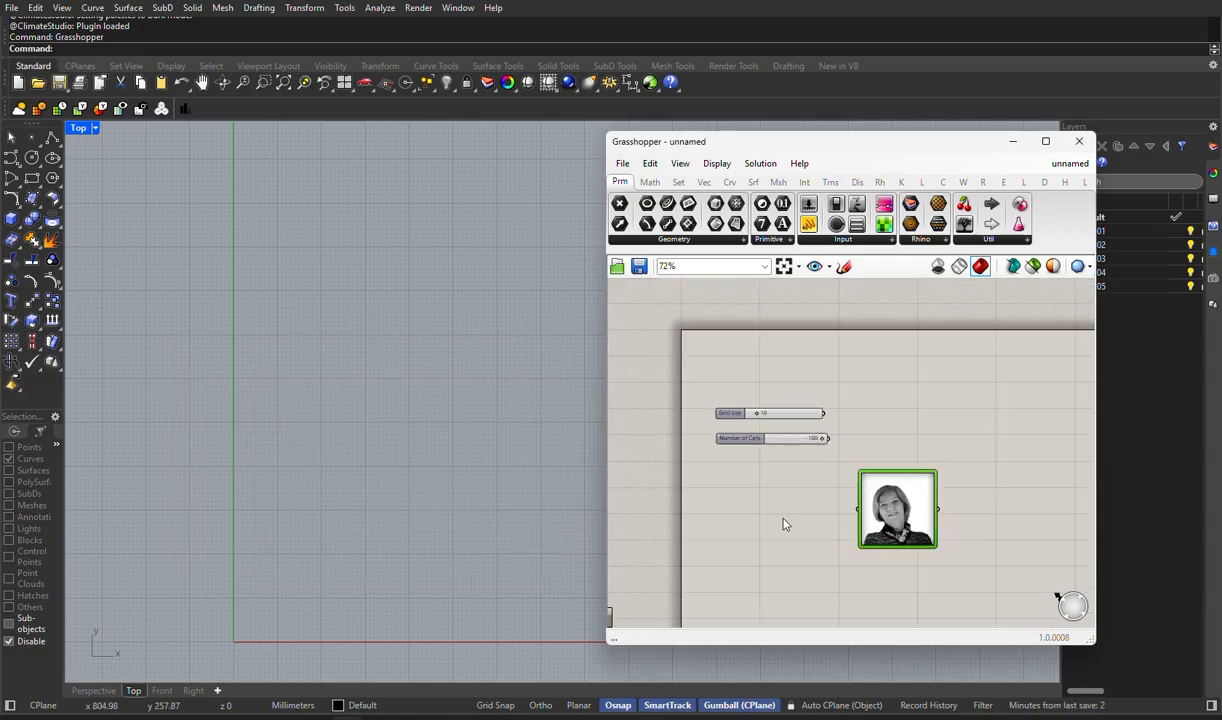
right_drag(843, 482, 783, 427)
scroll(761, 417, up, 2)
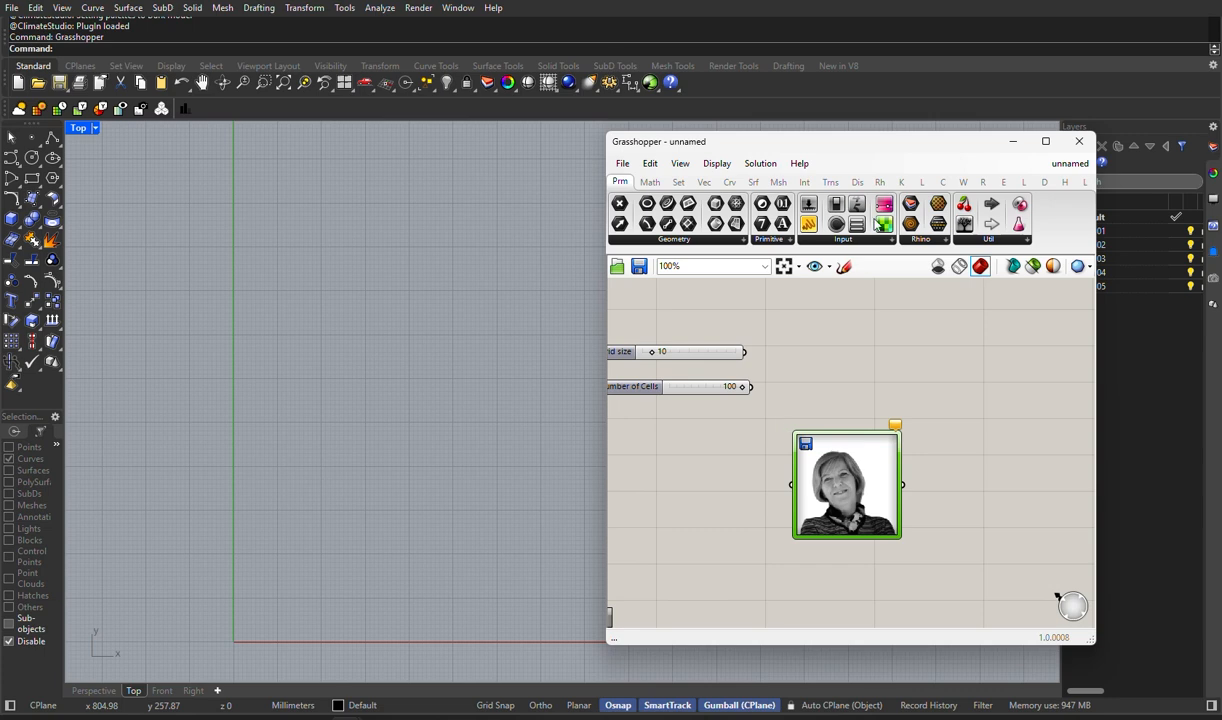
click(809, 225)
click(952, 425)
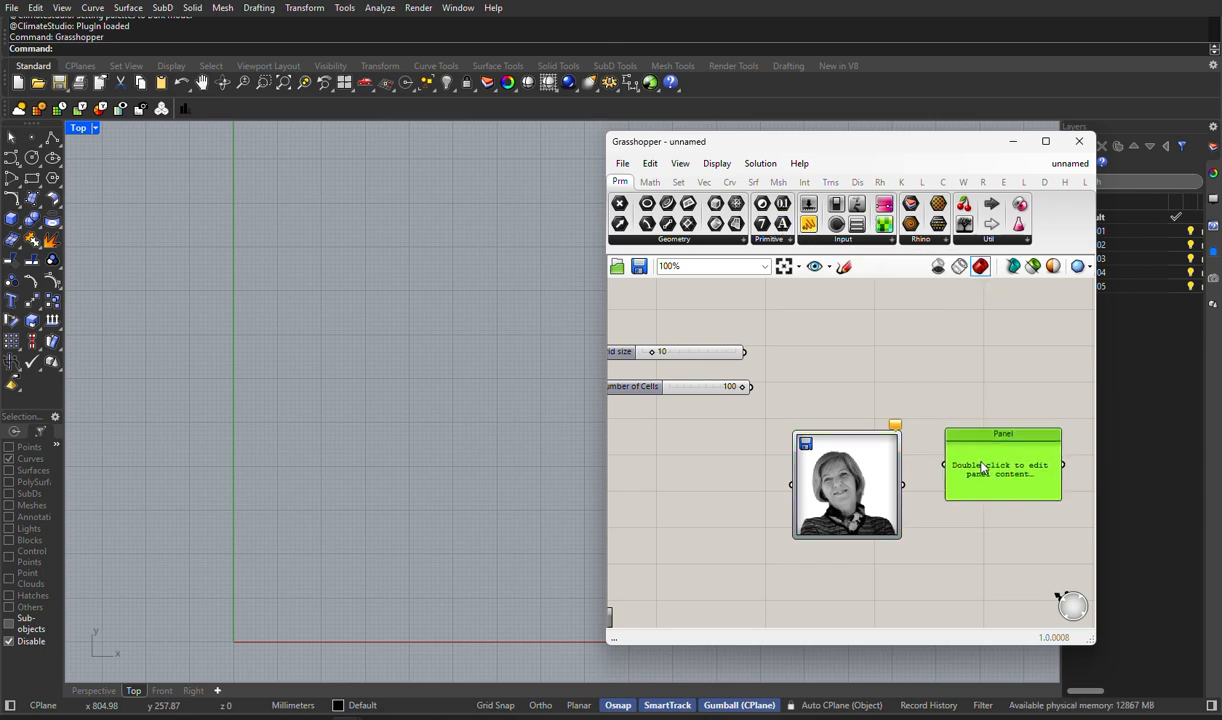
drag(905, 487, 938, 484)
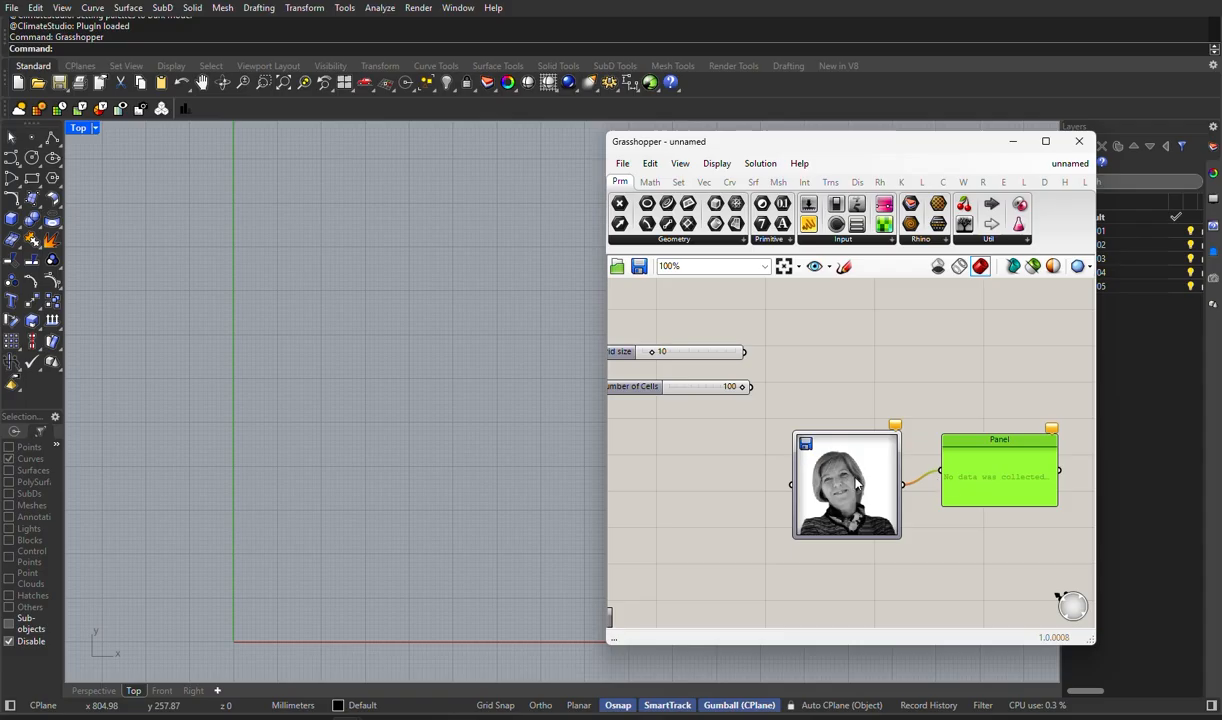
drag(857, 484, 872, 470)
- Add a Square grid component beside the sliders and move the Image Sampler and Panel down to make room
double_click(809, 368)
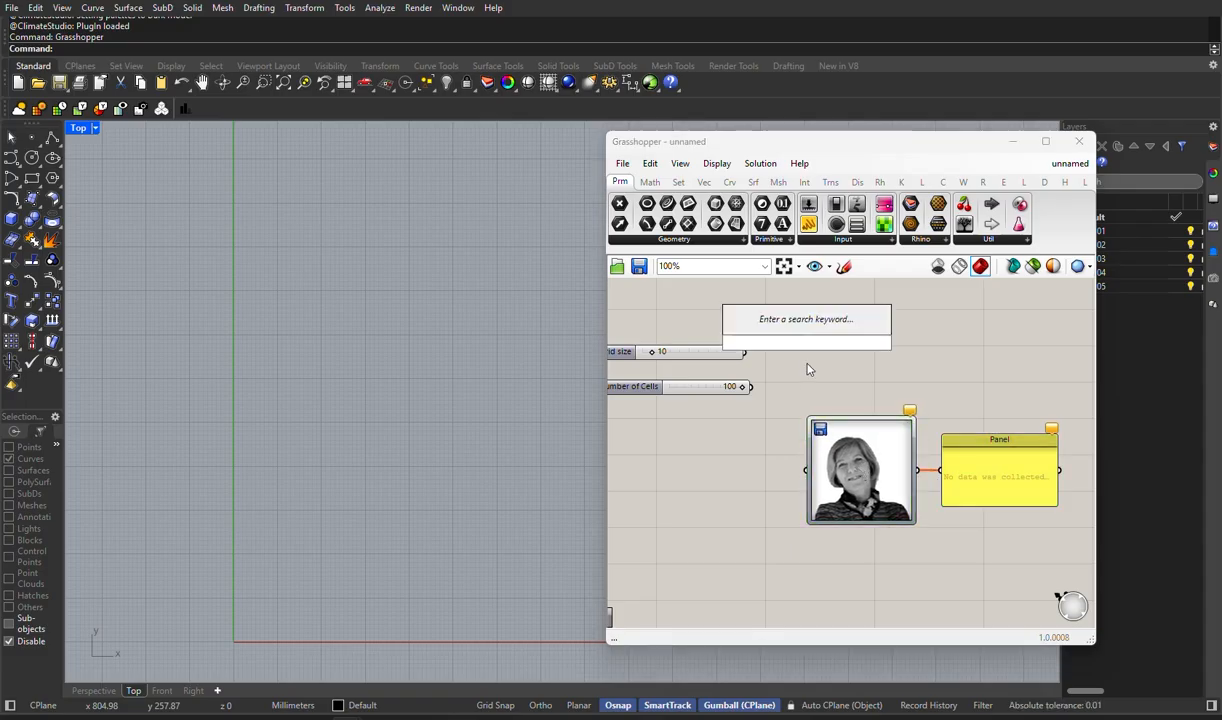
text(sq)
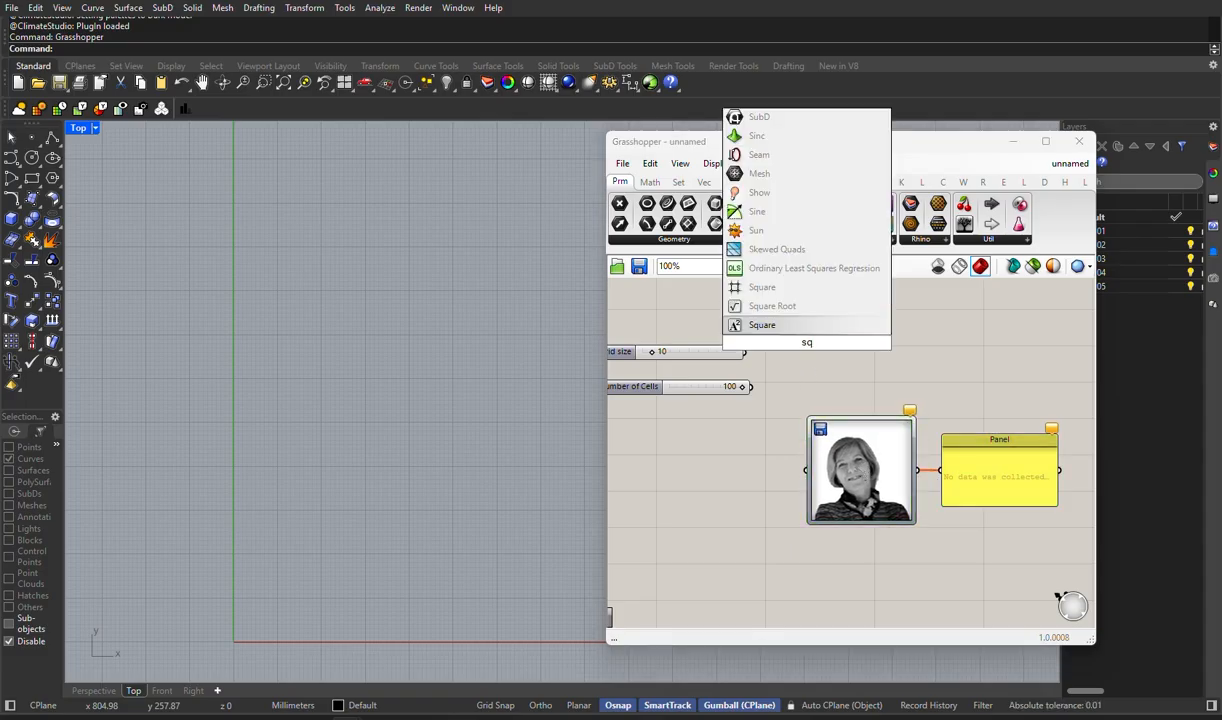
key(Return)
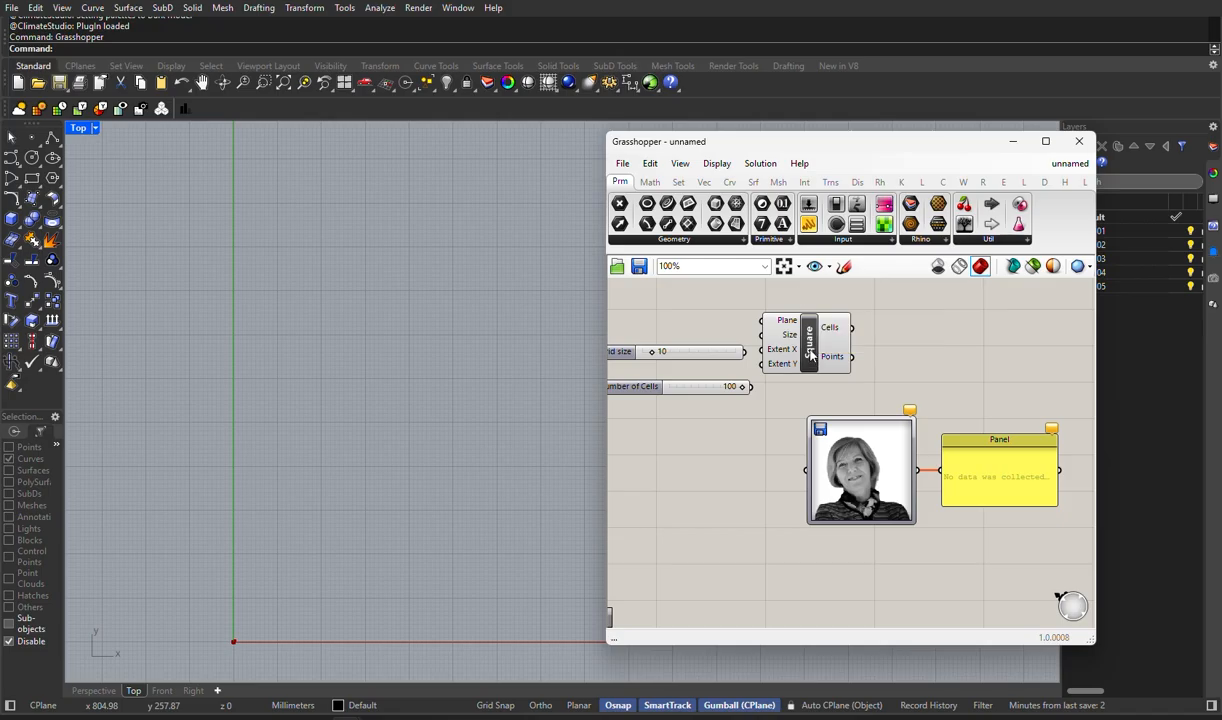
drag(800, 350, 877, 350)
click(1008, 548)
drag(1008, 548, 824, 588)
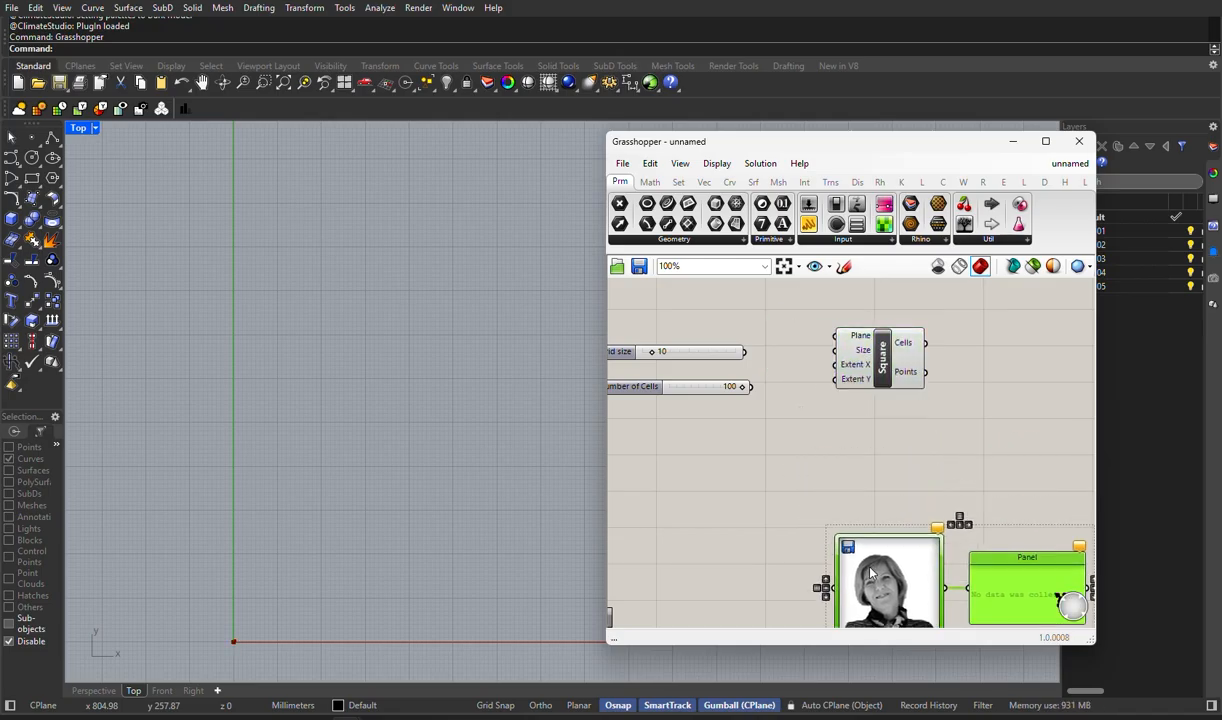
click(862, 452)
drag(867, 367, 876, 412)
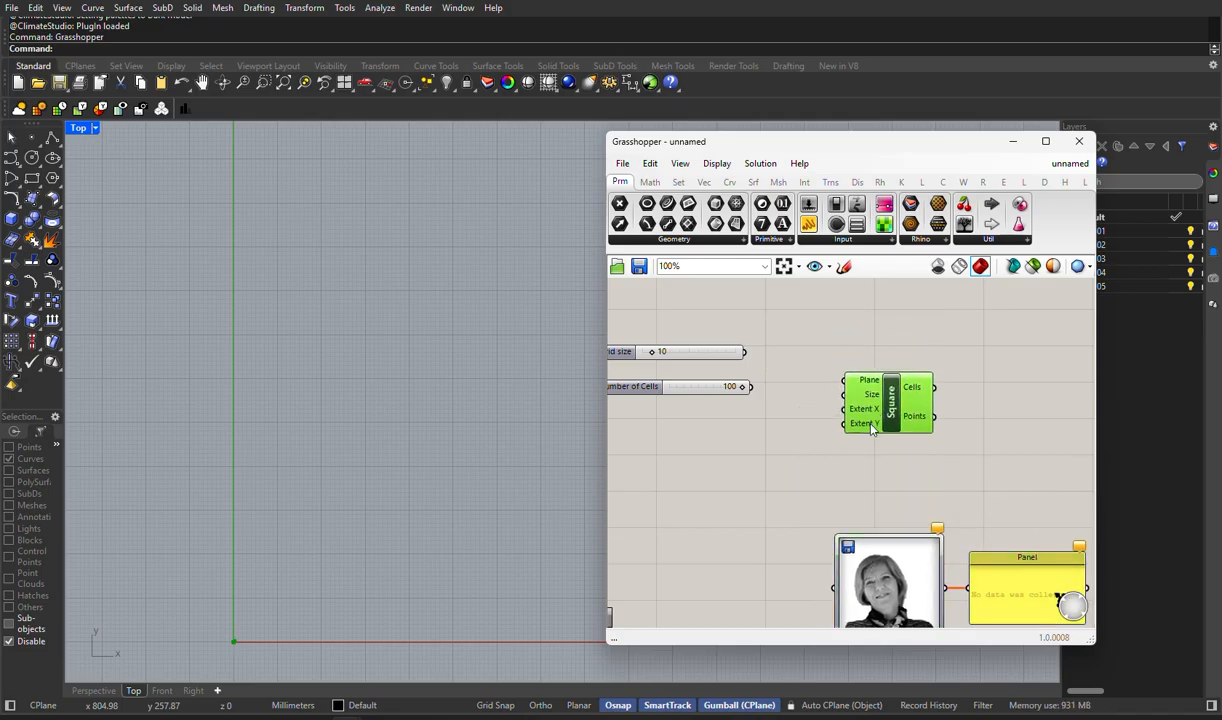
- Connect the Number of Cells slider to the Extent X and Extent Y inputs of the Square grid
drag(752, 387, 843, 408)
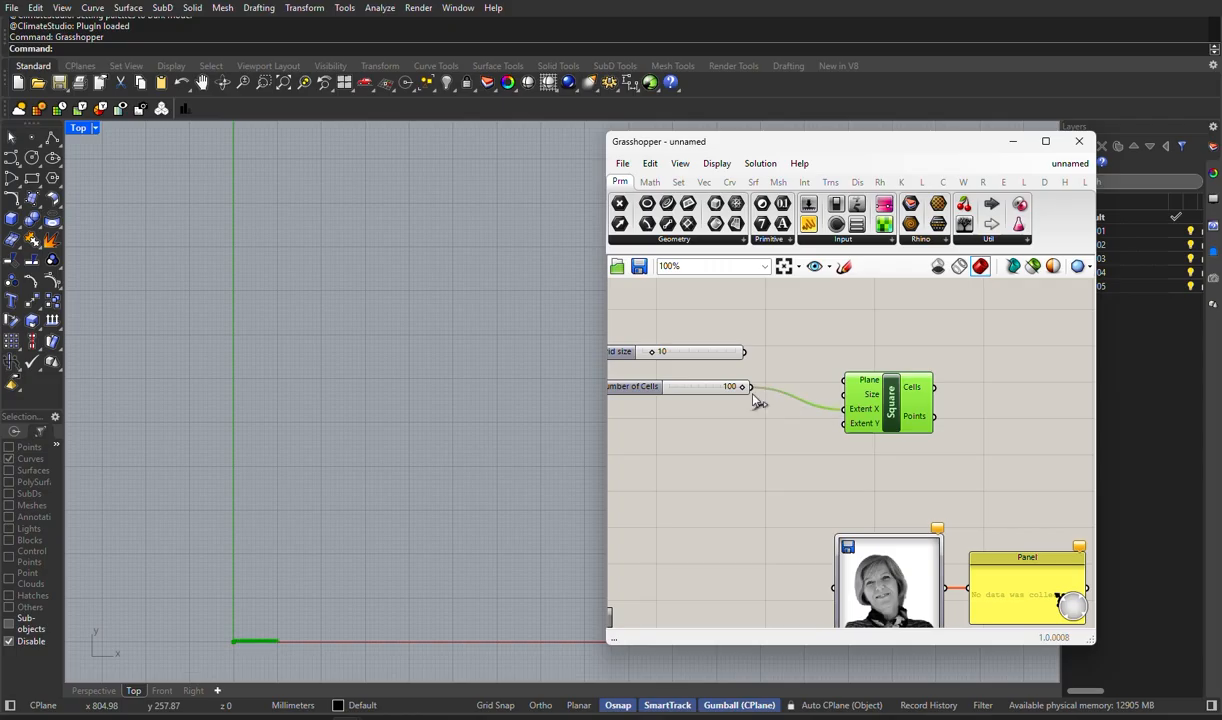
drag(757, 396, 848, 425)
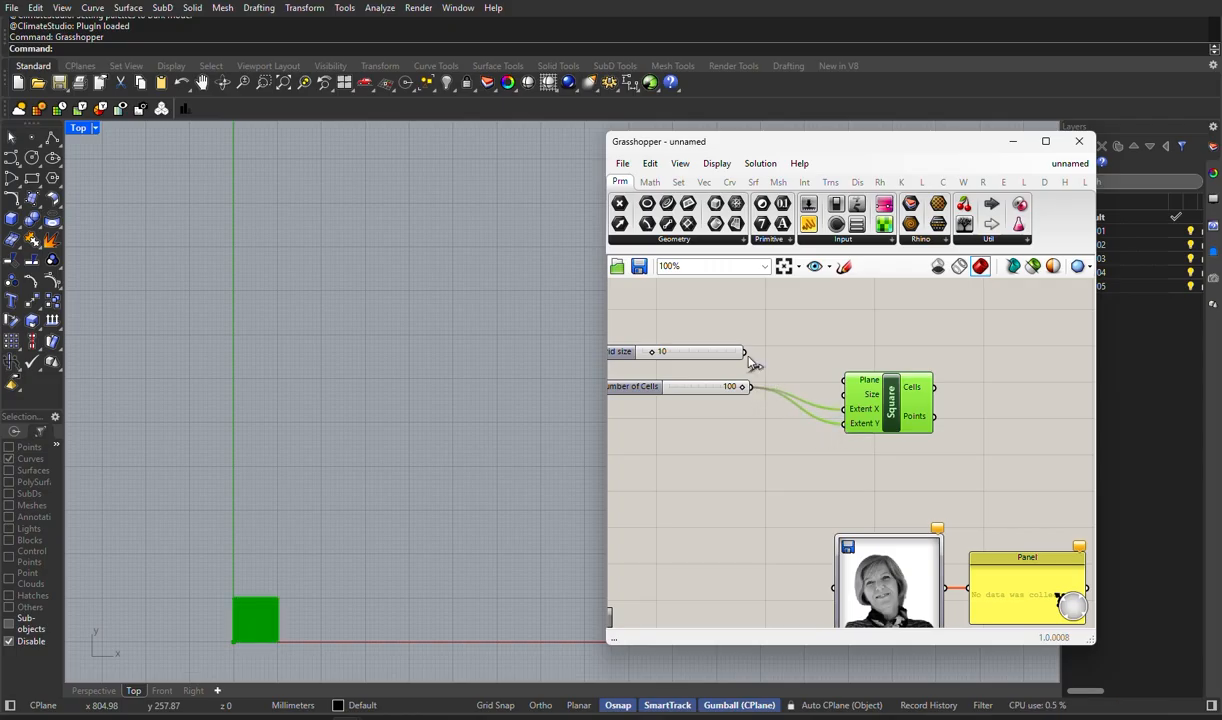
- Add a Division component between the Grid size and Number of Cells sliders and the Square grid
double_click(775, 355)
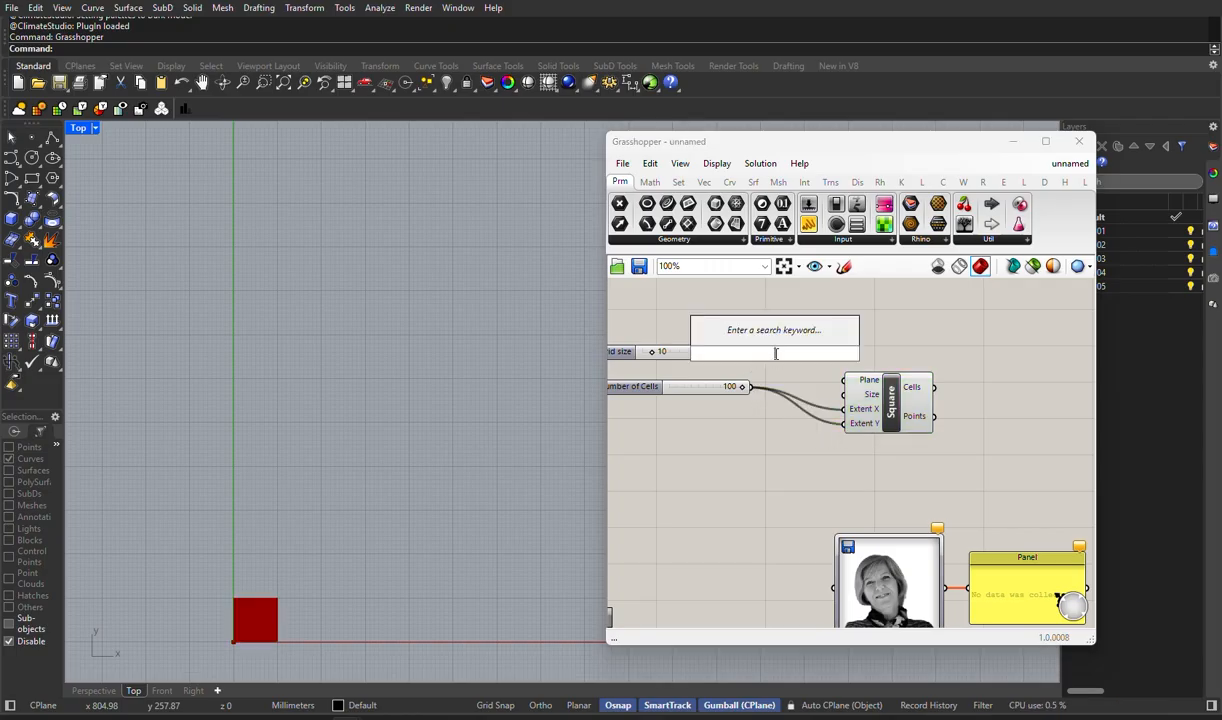
text(div)
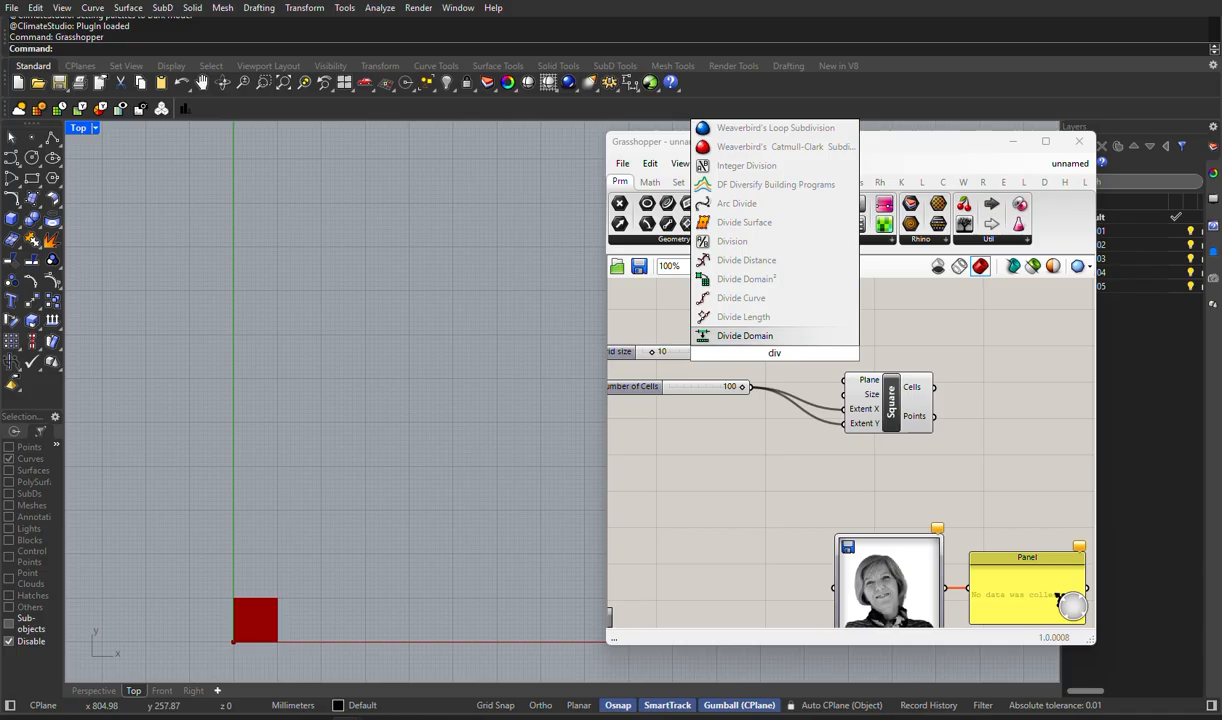
text(is)
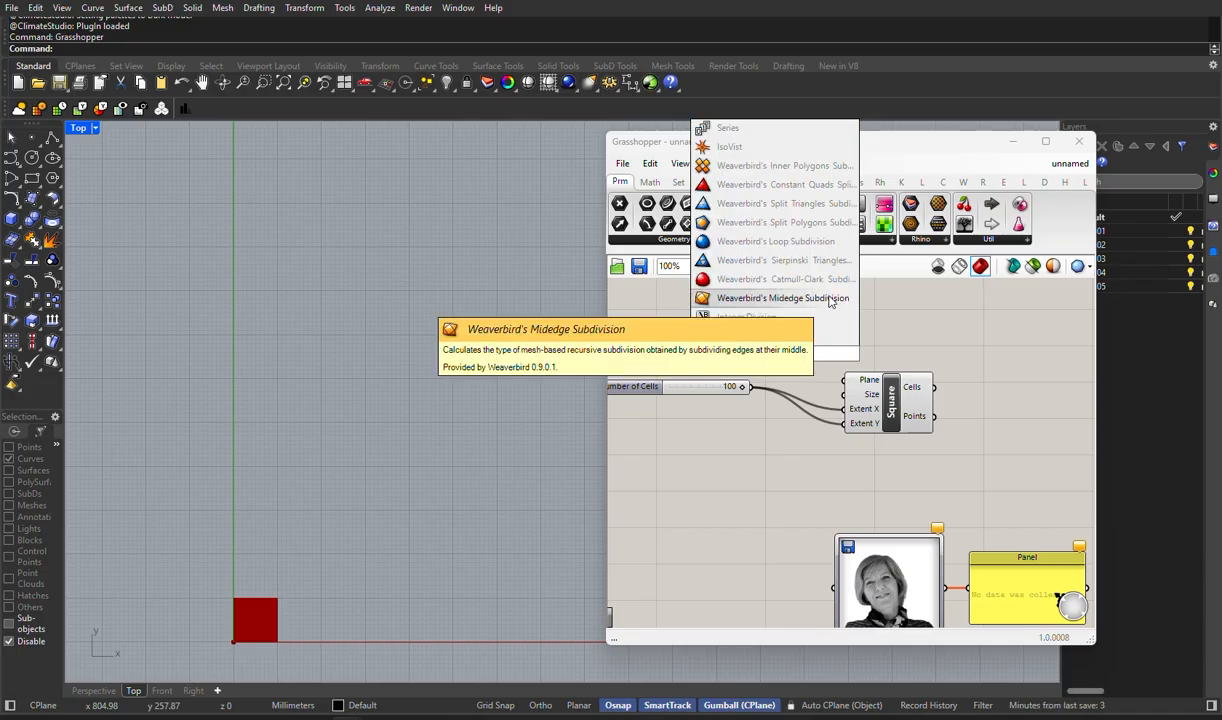
click(740, 336)
drag(768, 340, 815, 340)
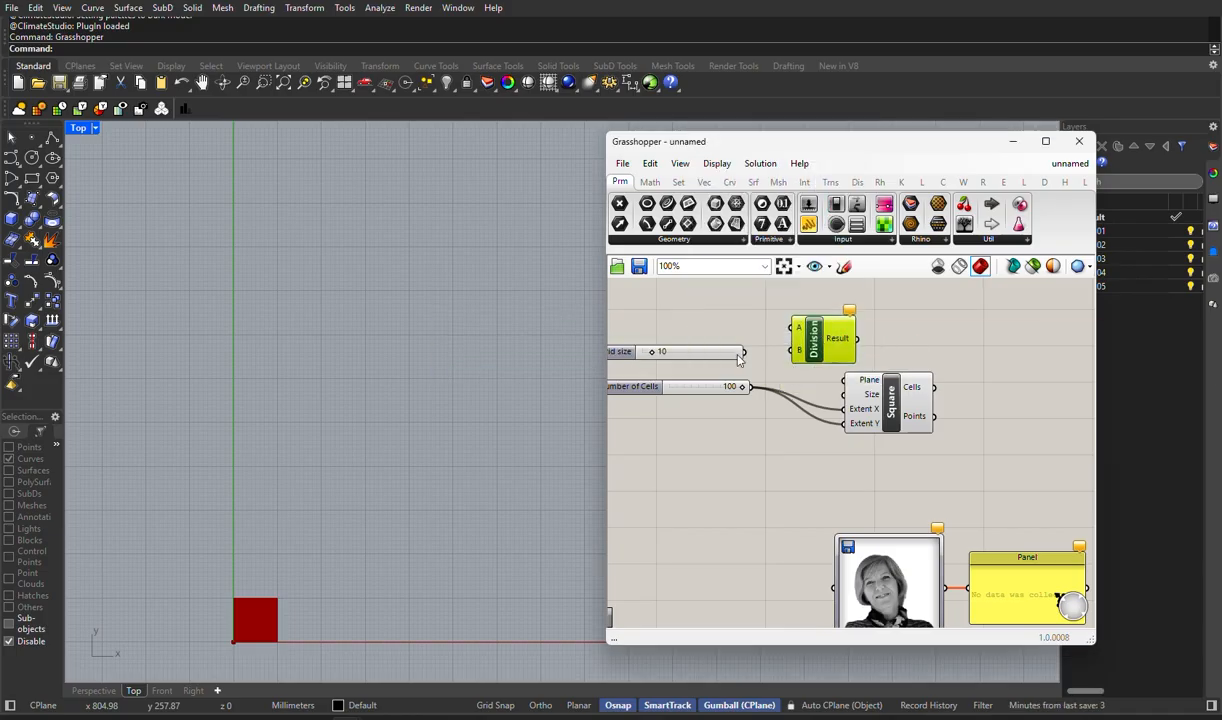
- Divide Grid size by Number of Cells through the Division component and feed its Result into the Square grid's Size input
drag(743, 351, 790, 328)
drag(744, 386, 950, 359)
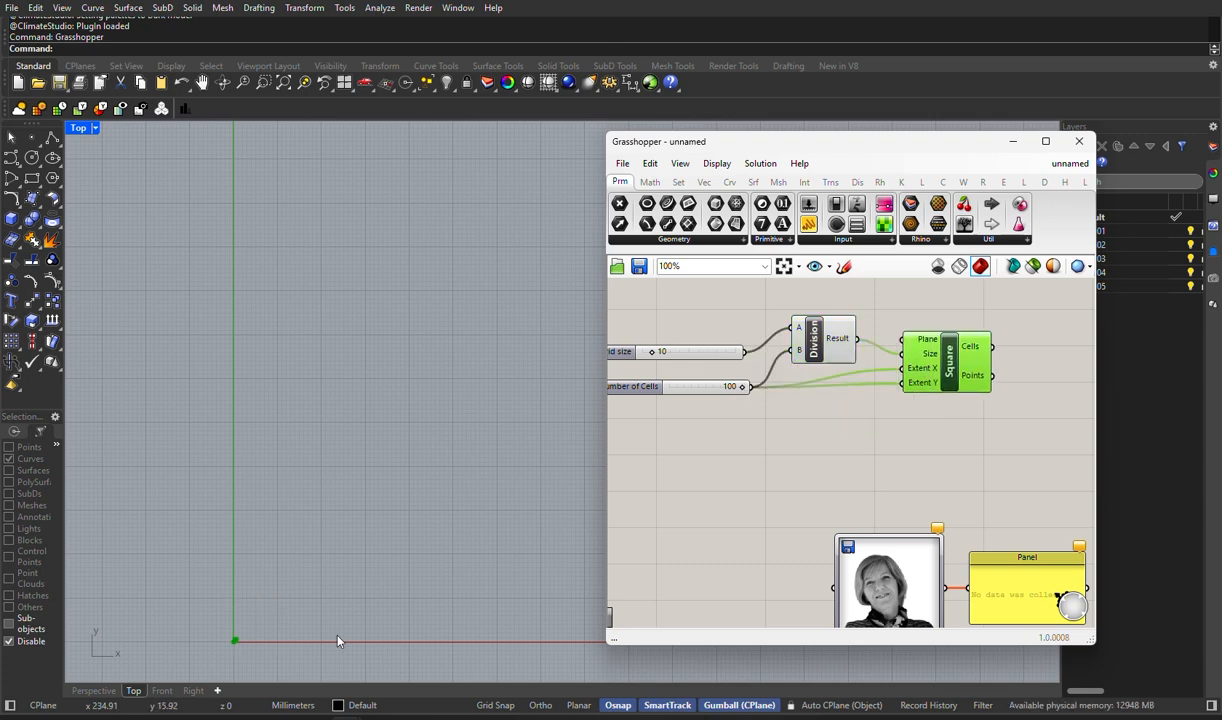
right_drag(287, 657, 196, 650)
scroll(412, 597, up, 15)
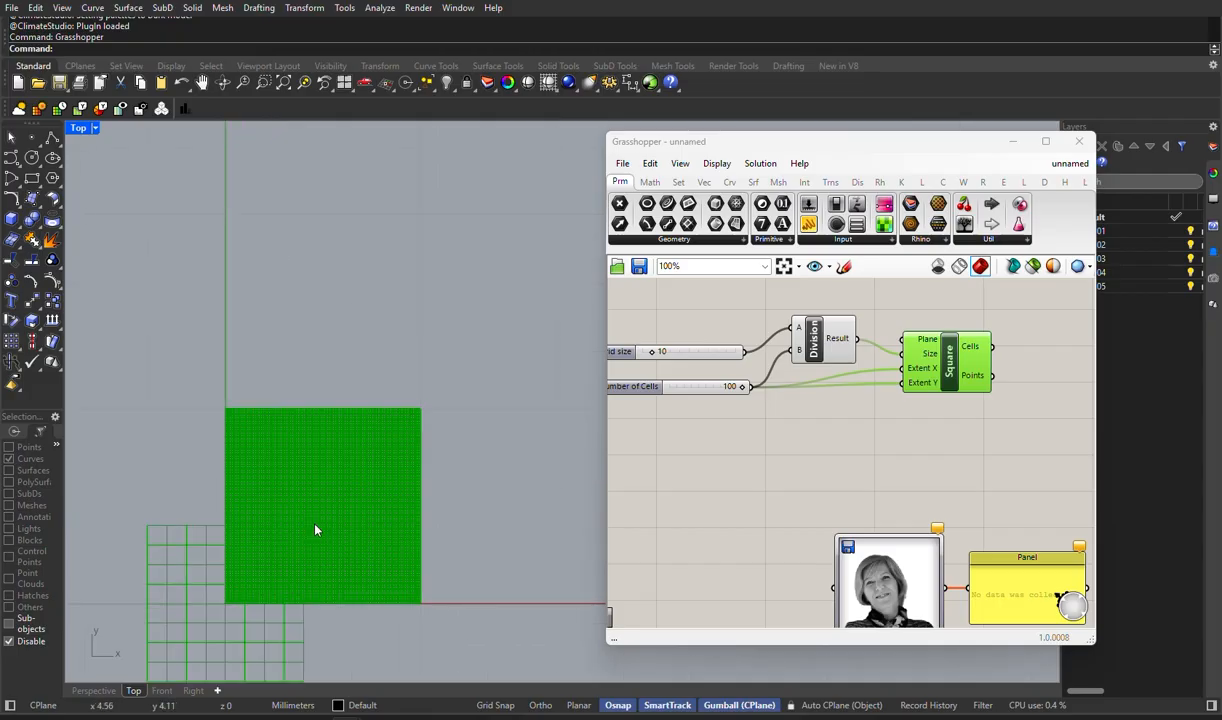
right_drag(496, 646, 524, 559)
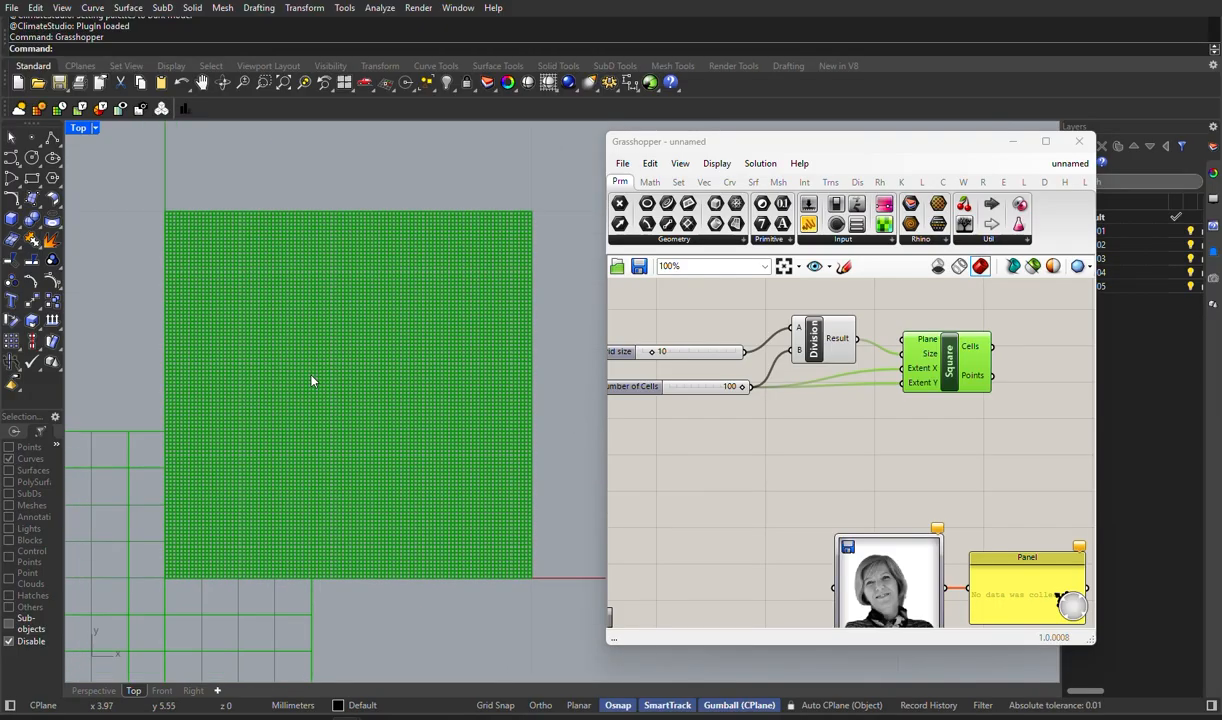
scroll(315, 390, up, 3)
scroll(315, 386, down, 4)
- Move the Image Sampler and its Panel up beneath the Square grid and connect the grid's Points output to the sampler
drag(852, 560, 854, 493)
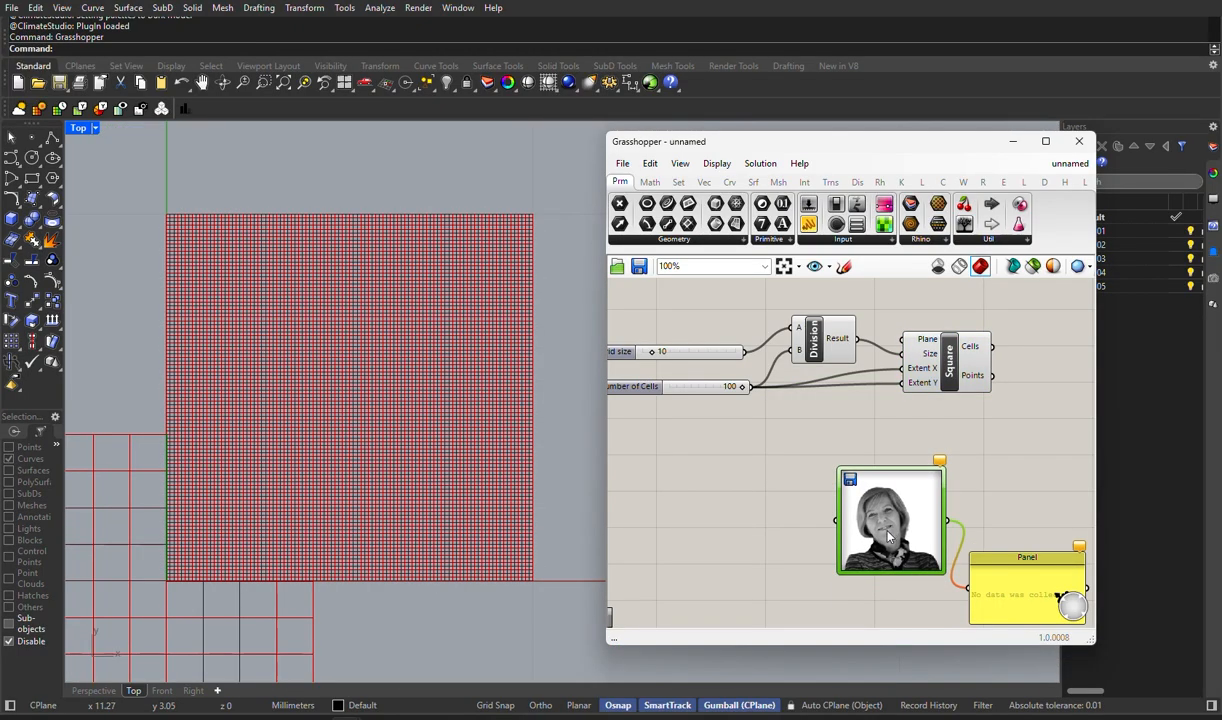
drag(1022, 596, 1029, 527)
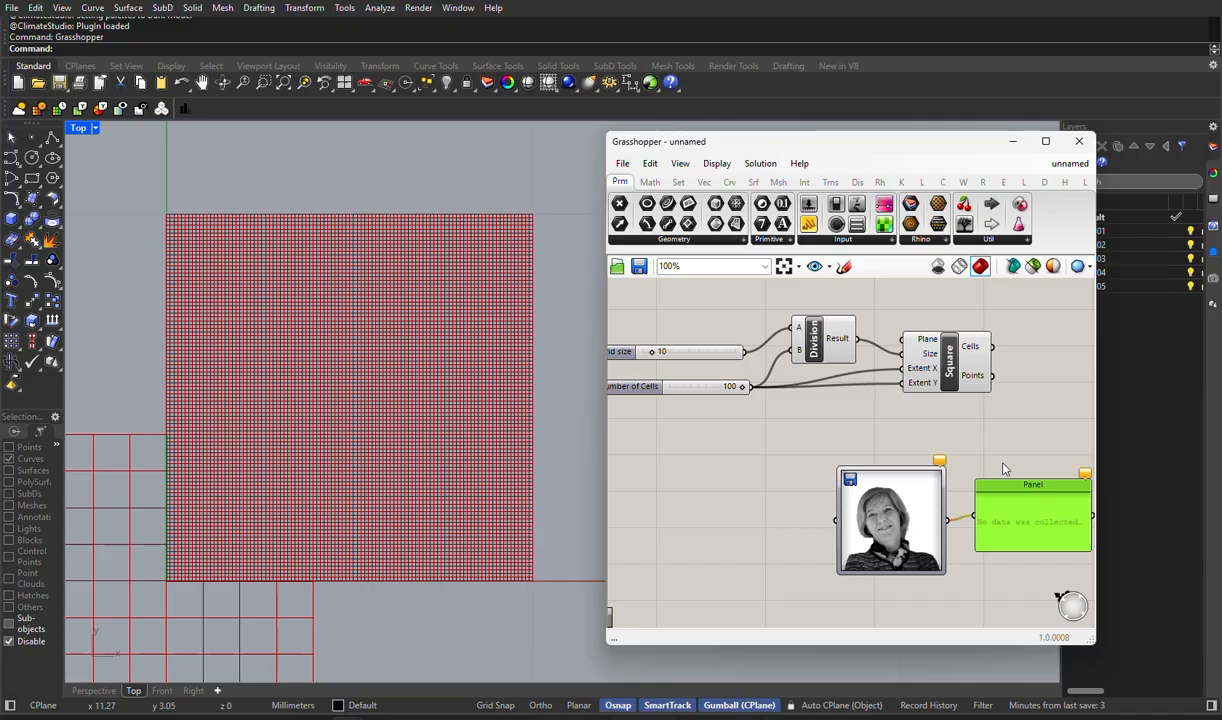
drag(992, 376, 858, 526)
- Add a second Panel connected to the Square grid's Points output and stack it above the brightness Panel
right_drag(897, 550, 703, 535)
double_click(955, 400)
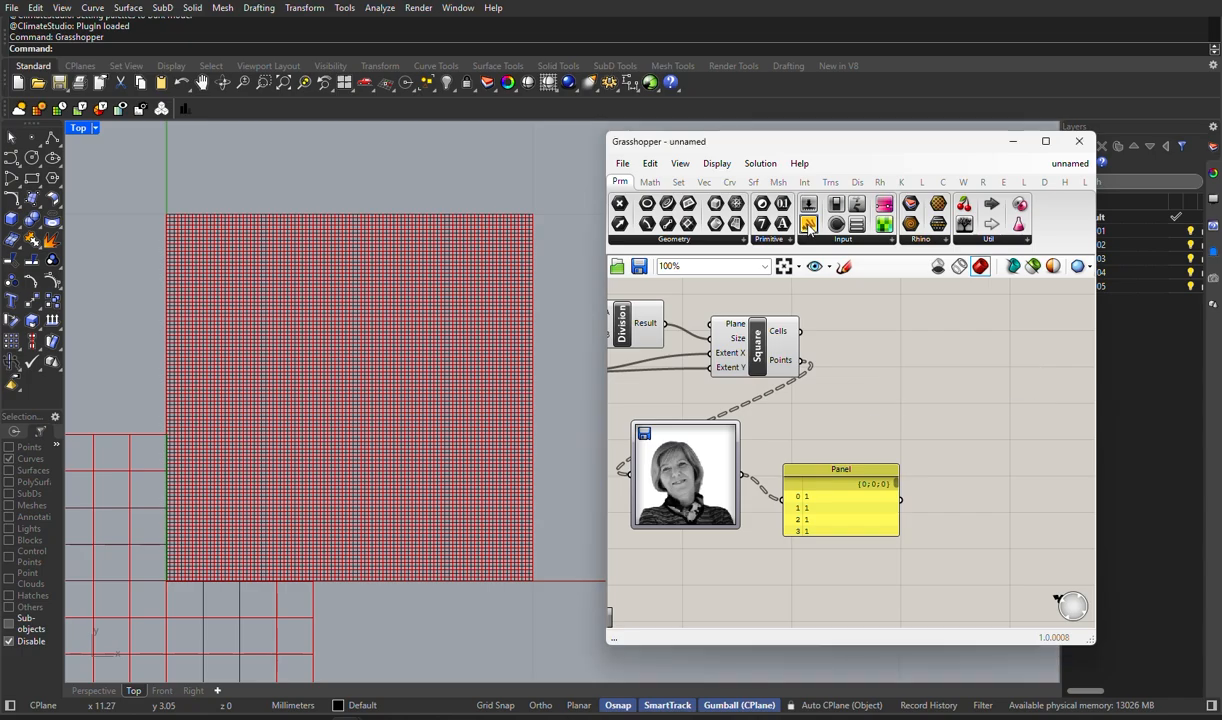
drag(812, 229, 912, 345)
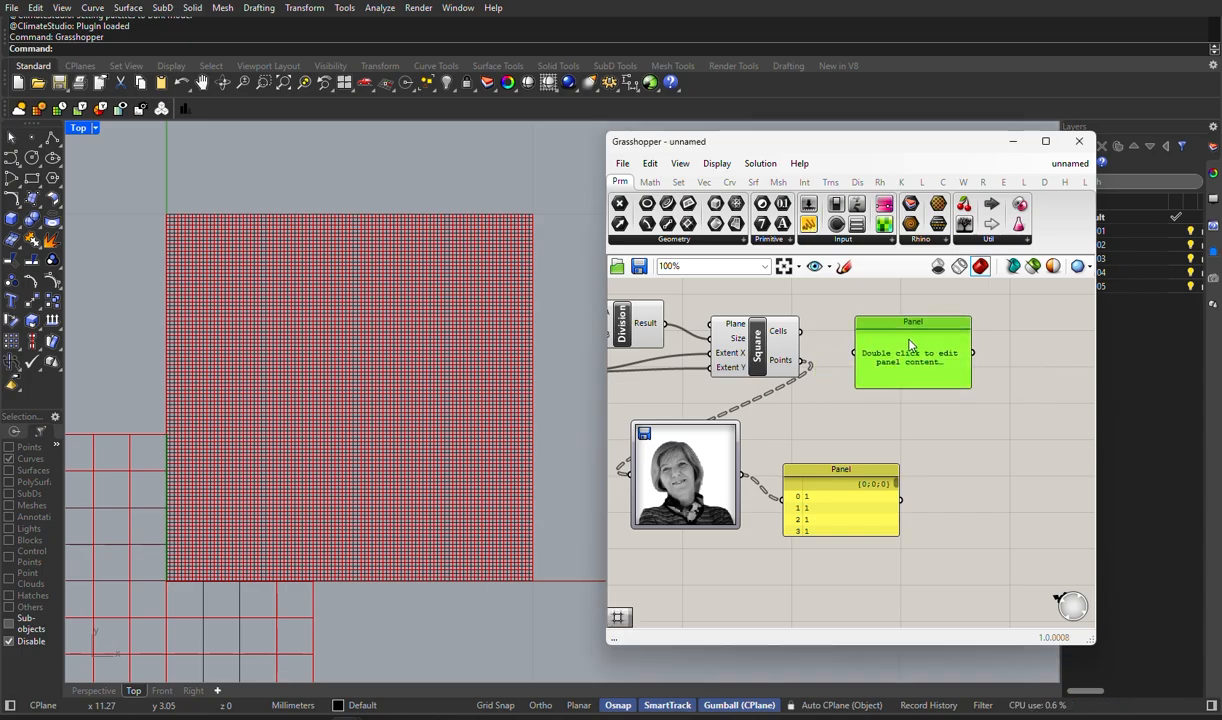
drag(800, 361, 855, 353)
drag(855, 485, 919, 491)
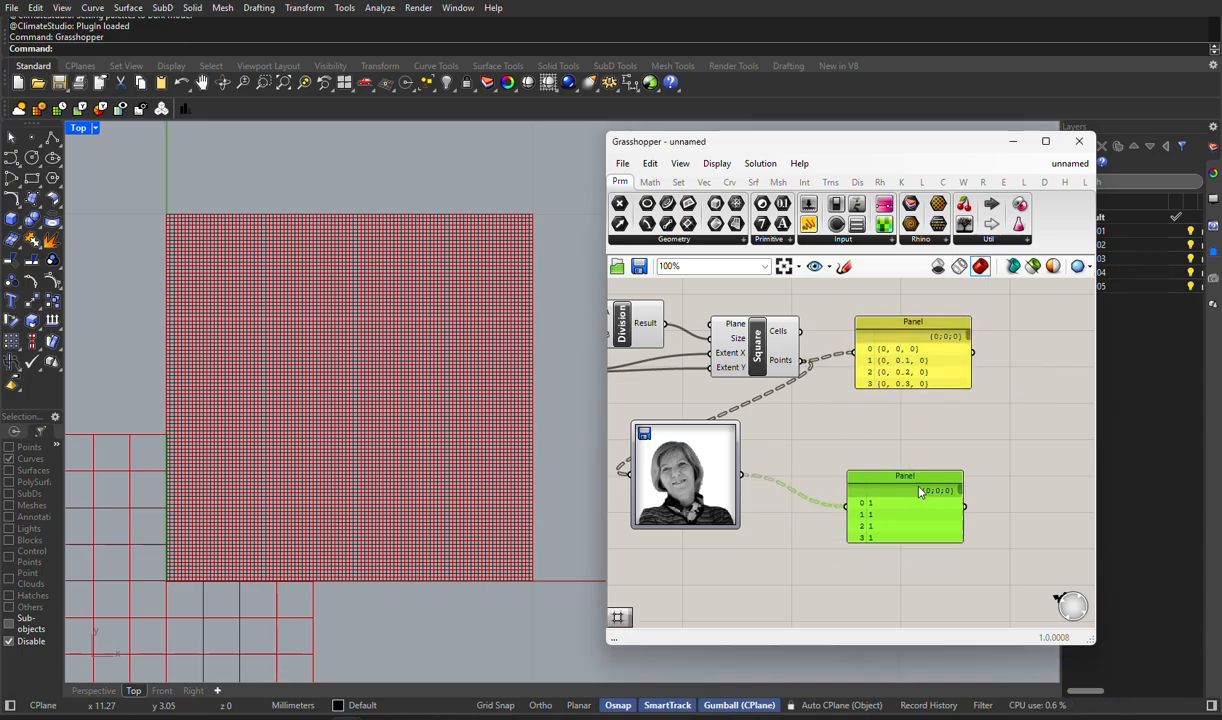
drag(937, 376, 928, 436)
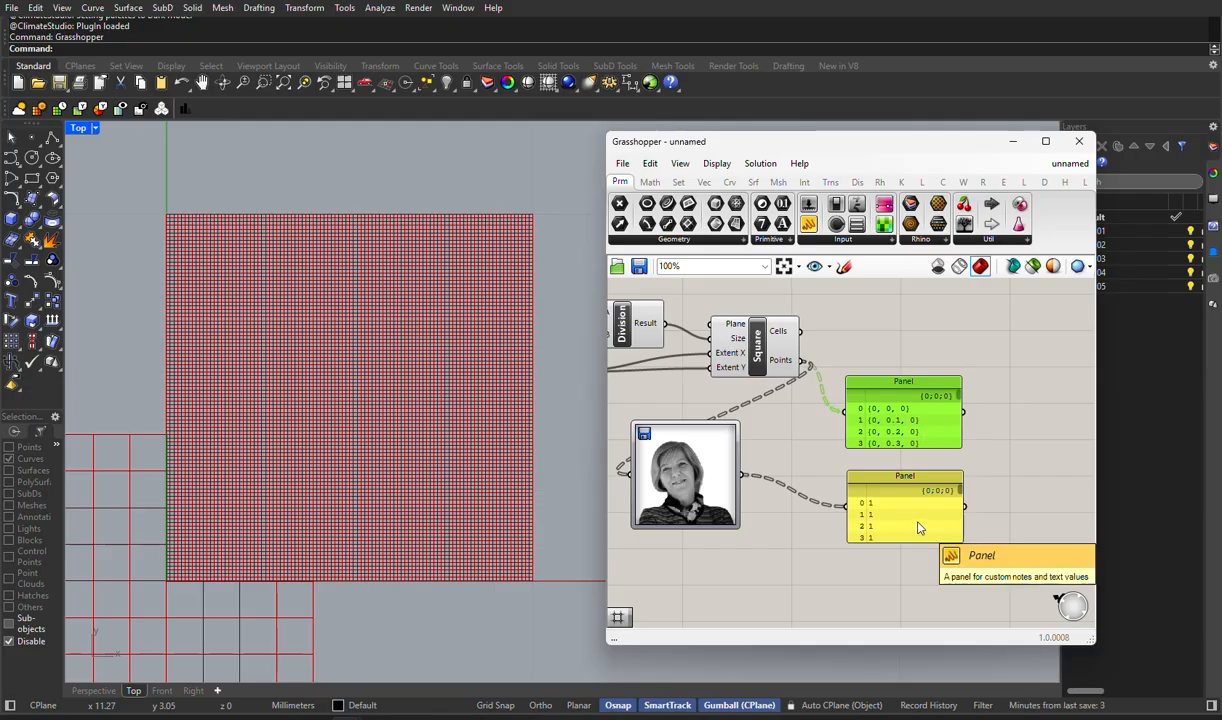
- Add a Circle component with Plane and Radius inputs beyond the two Panels
scroll(790, 492, down, 1)
scroll(805, 530, down, 1)
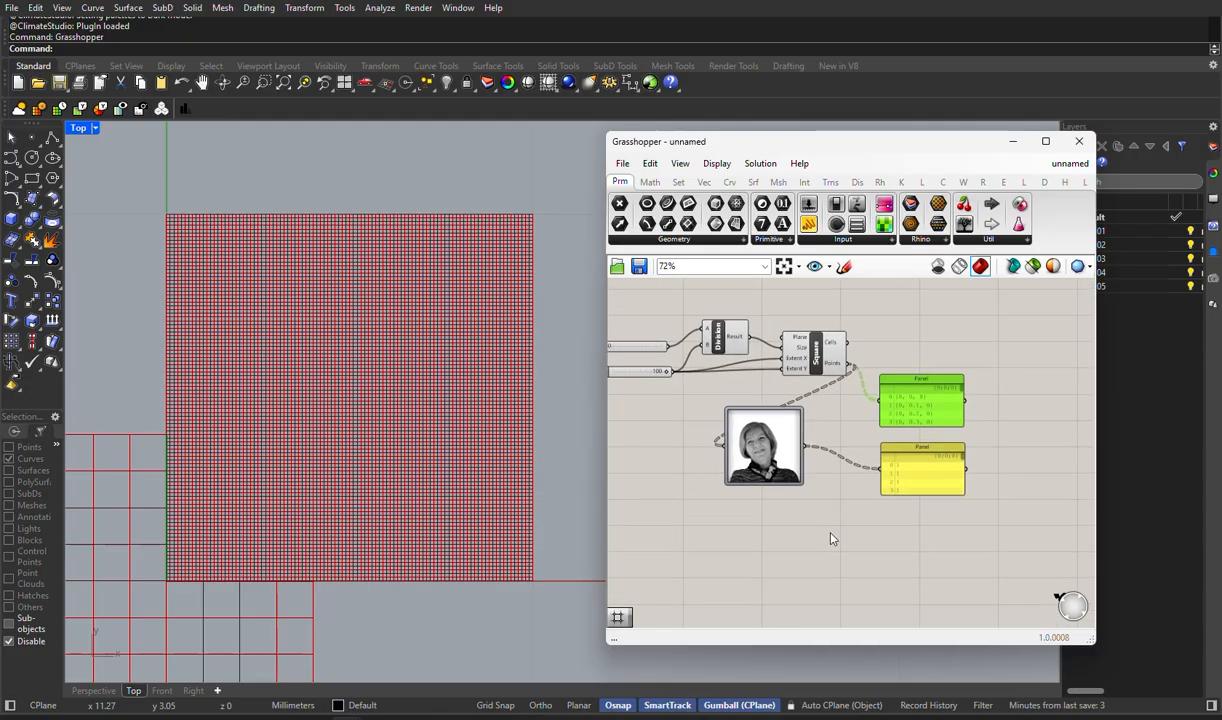
right_drag(955, 494, 790, 479)
double_click(879, 378)
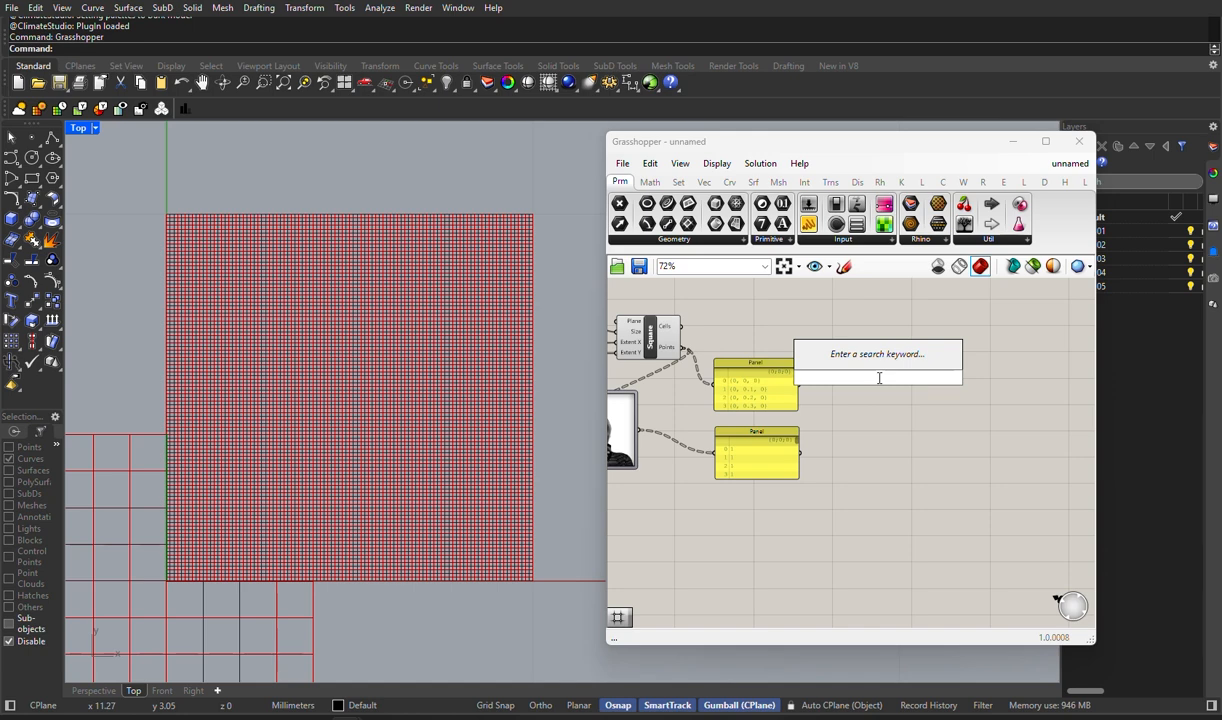
text(cir)
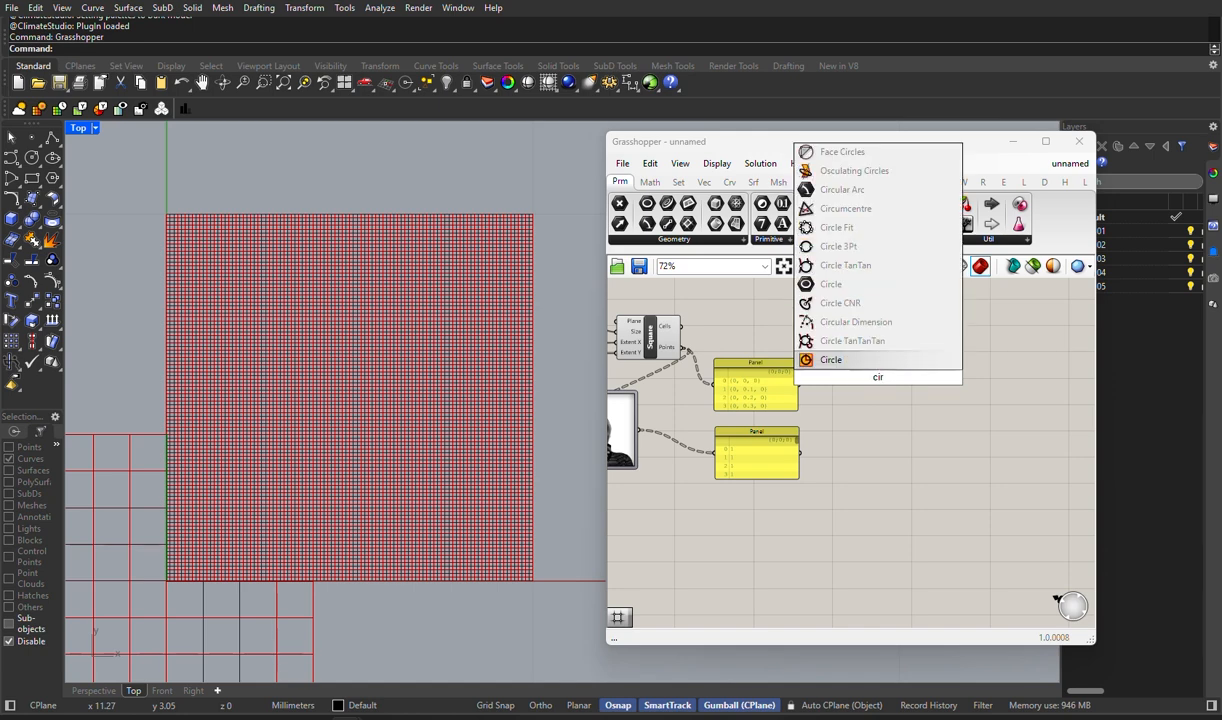
key(Return)
drag(873, 372, 834, 340)
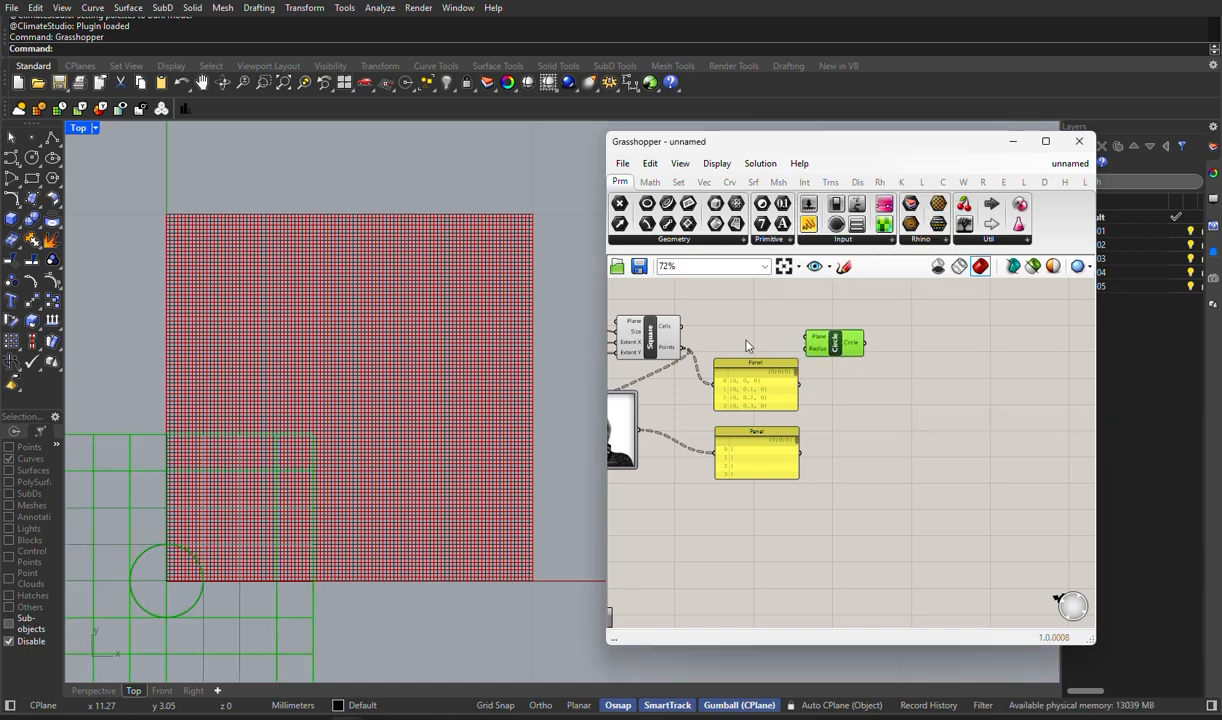
- Connect the Square grid's Points to the Circle's Plane input and the Image Sampler's output to its Radius input
scroll(711, 352, up, 5)
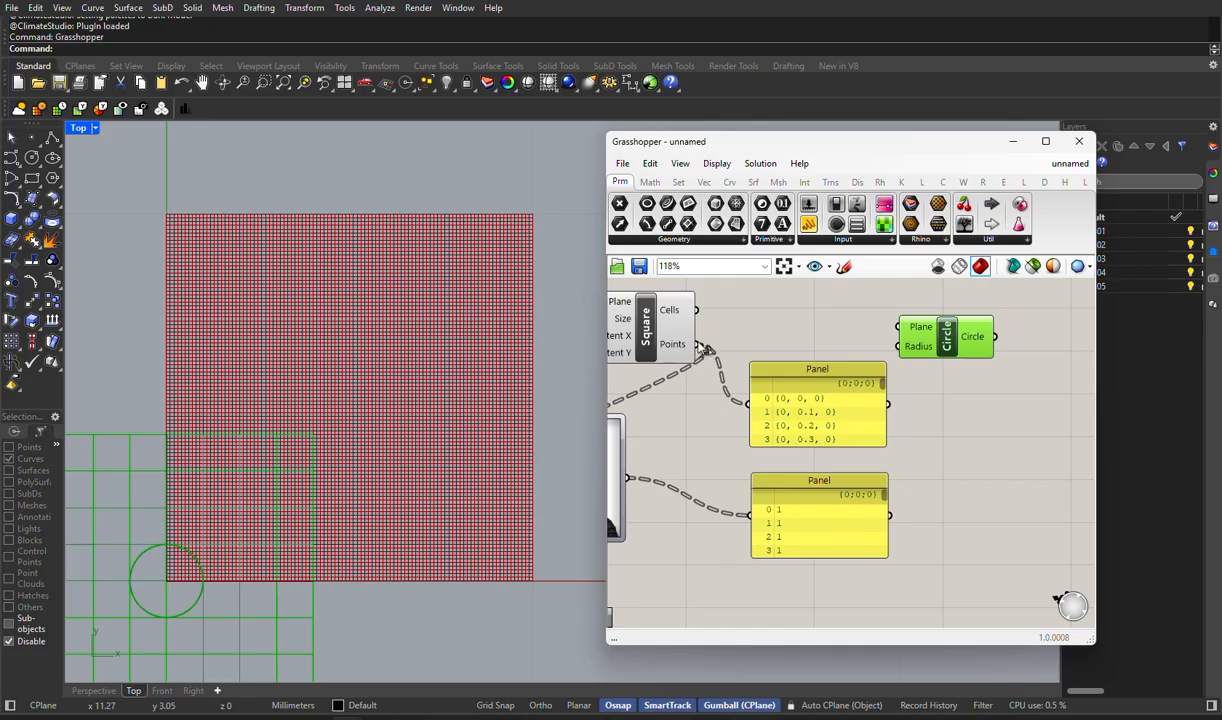
drag(698, 344, 899, 327)
drag(946, 336, 978, 316)
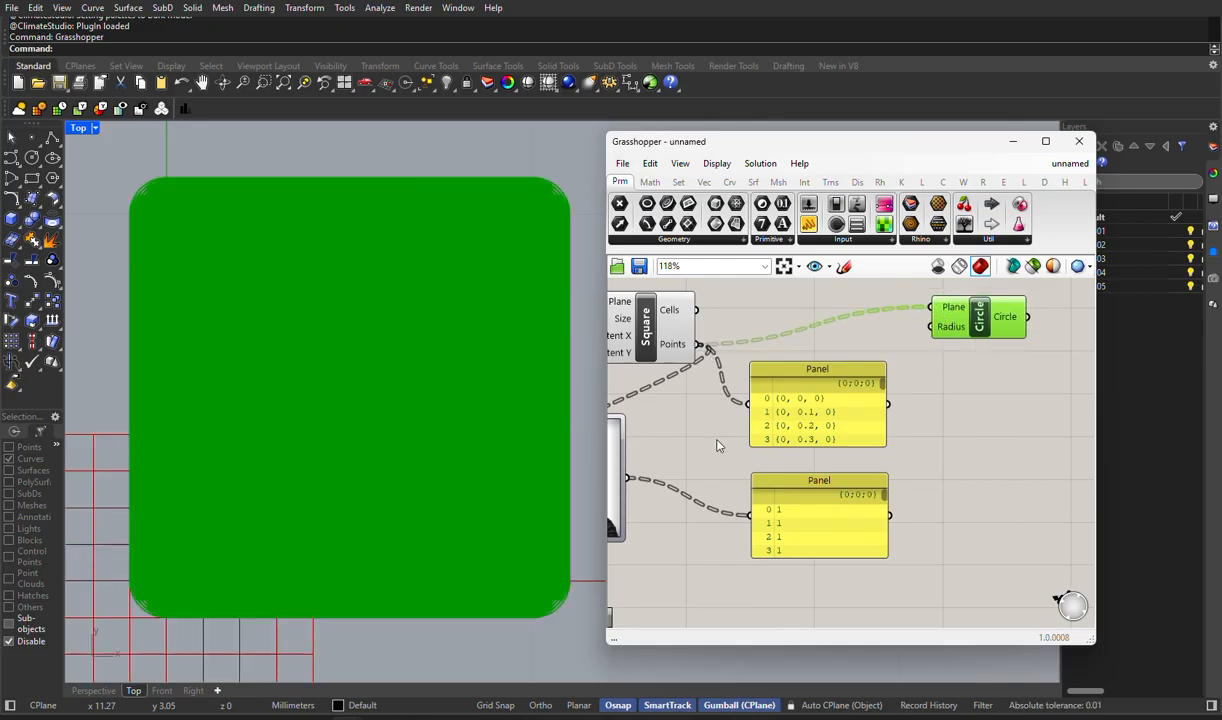
drag(630, 480, 893, 320)
- Try the Grid size slider at 45 to spread the circles over a larger grid
right_drag(688, 500, 922, 556)
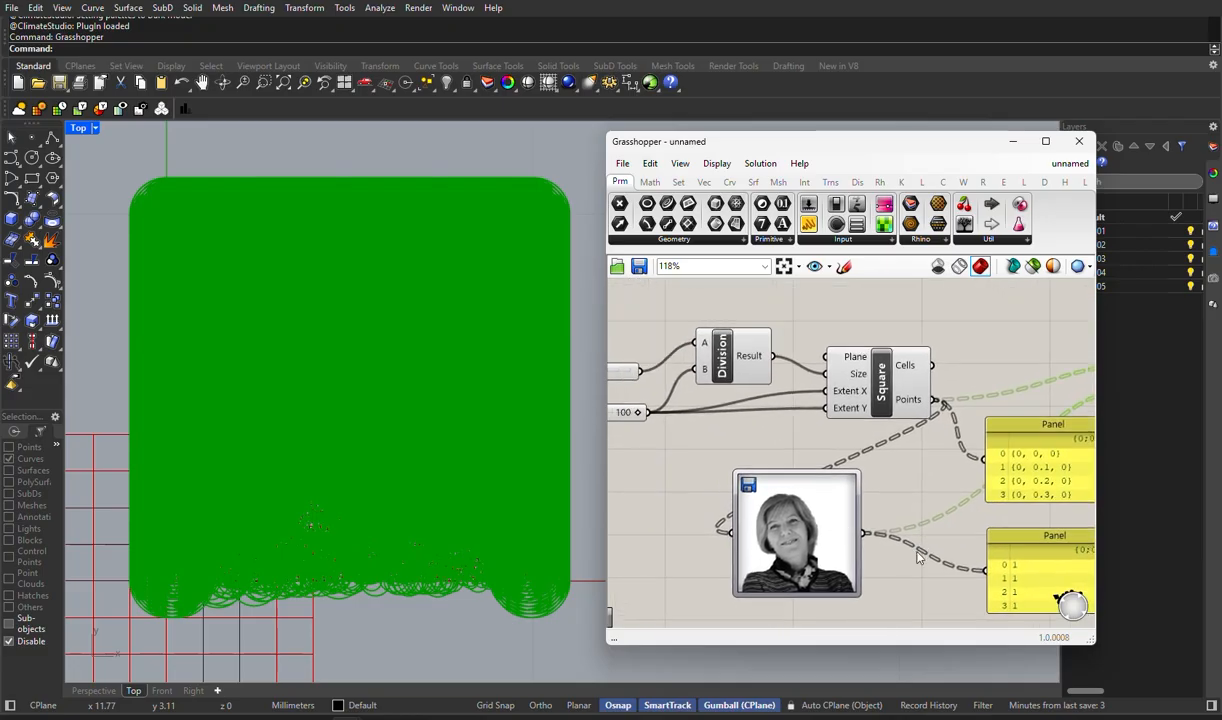
right_click(690, 474)
right_drag(719, 430, 885, 445)
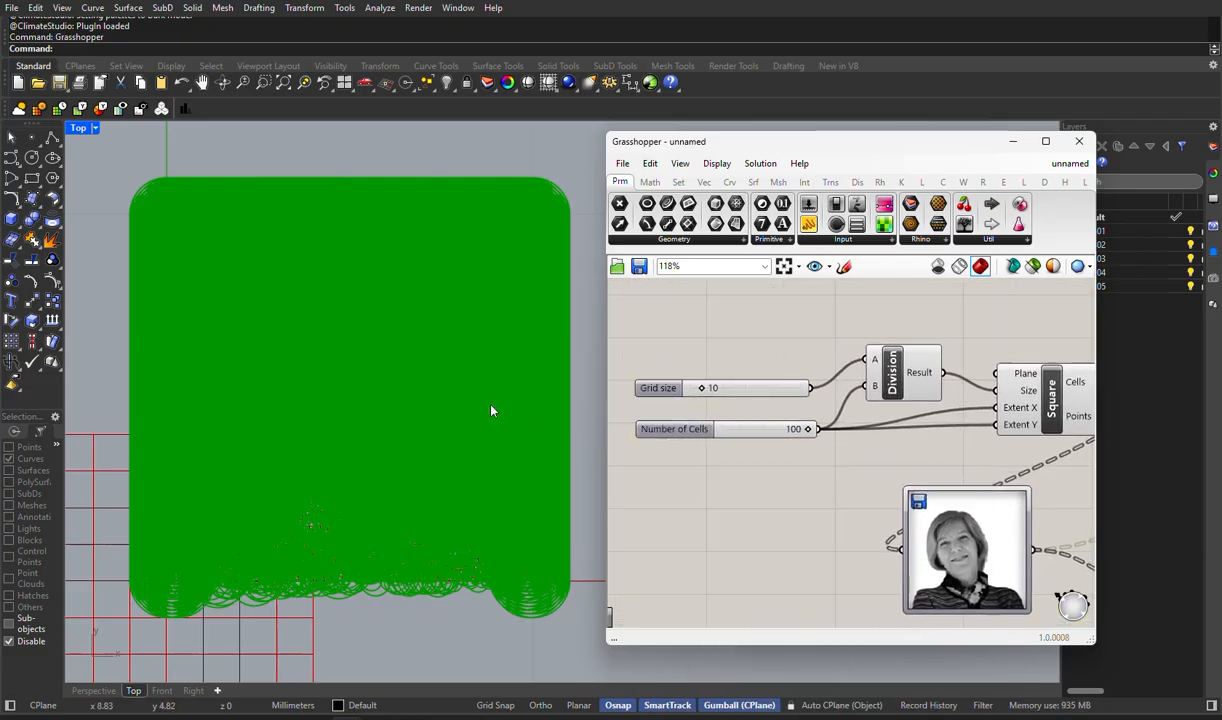
scroll(445, 408, up, 5)
scroll(445, 408, down, 1)
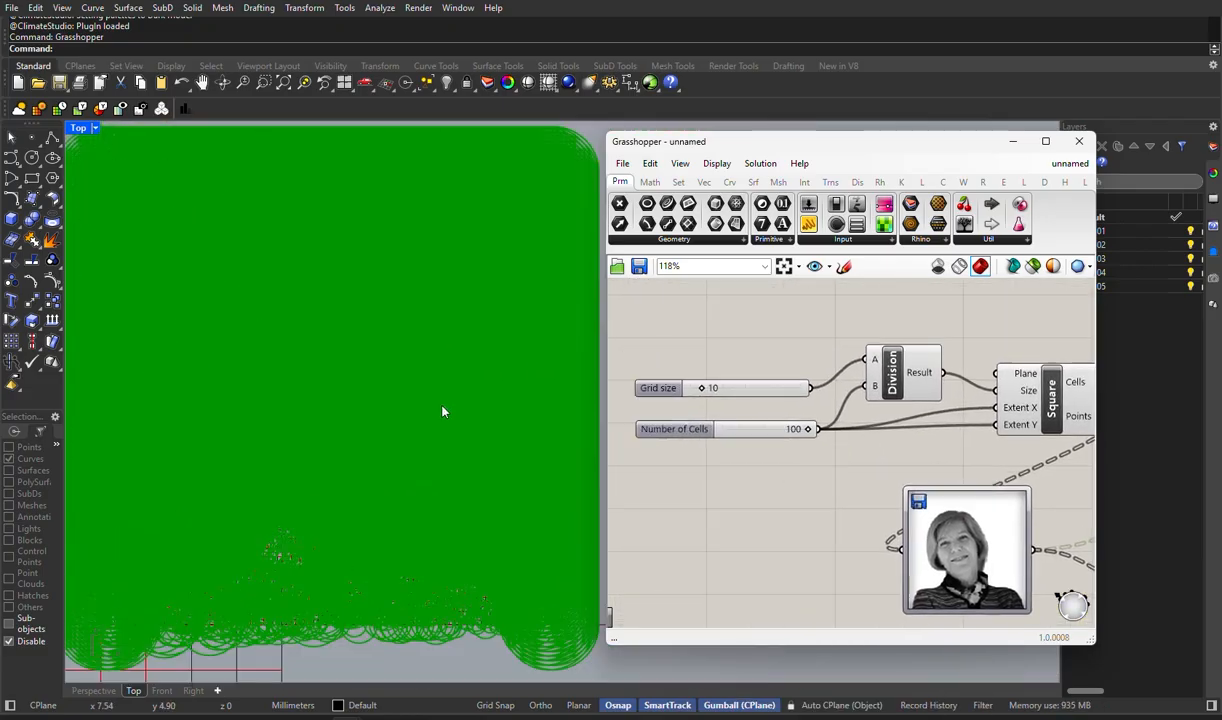
drag(701, 390, 742, 393)
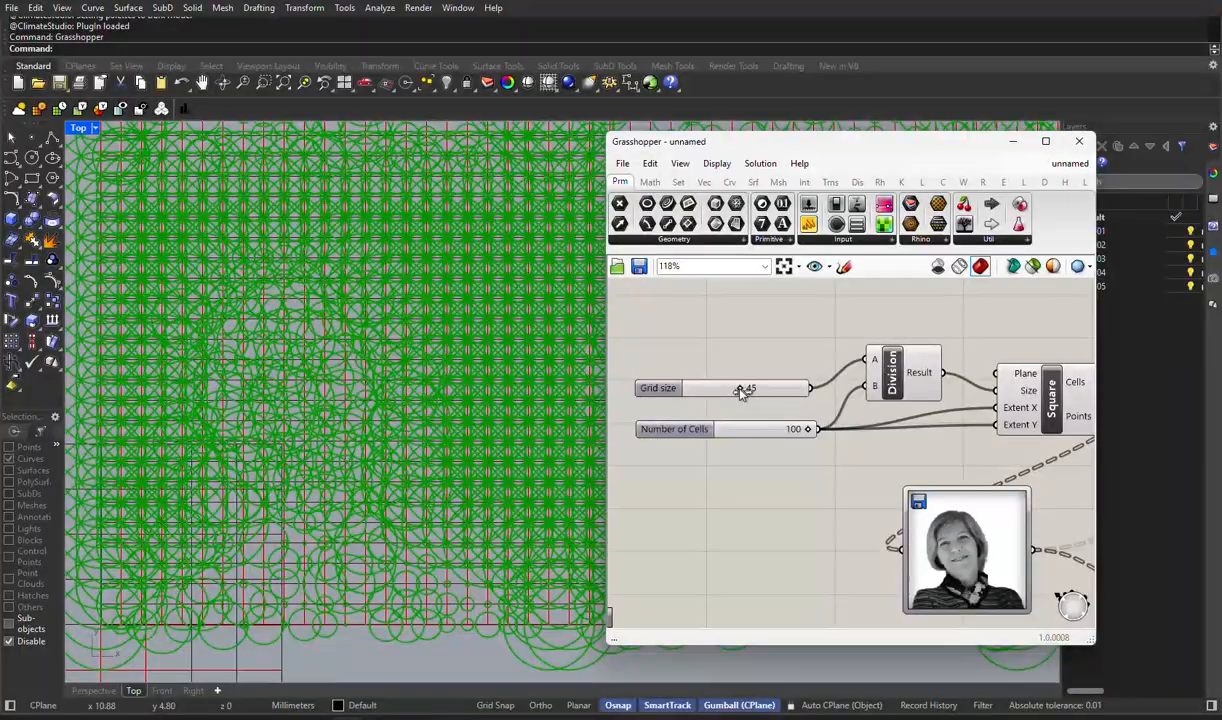
scroll(332, 516, down, 6)
right_drag(715, 478, 703, 527)
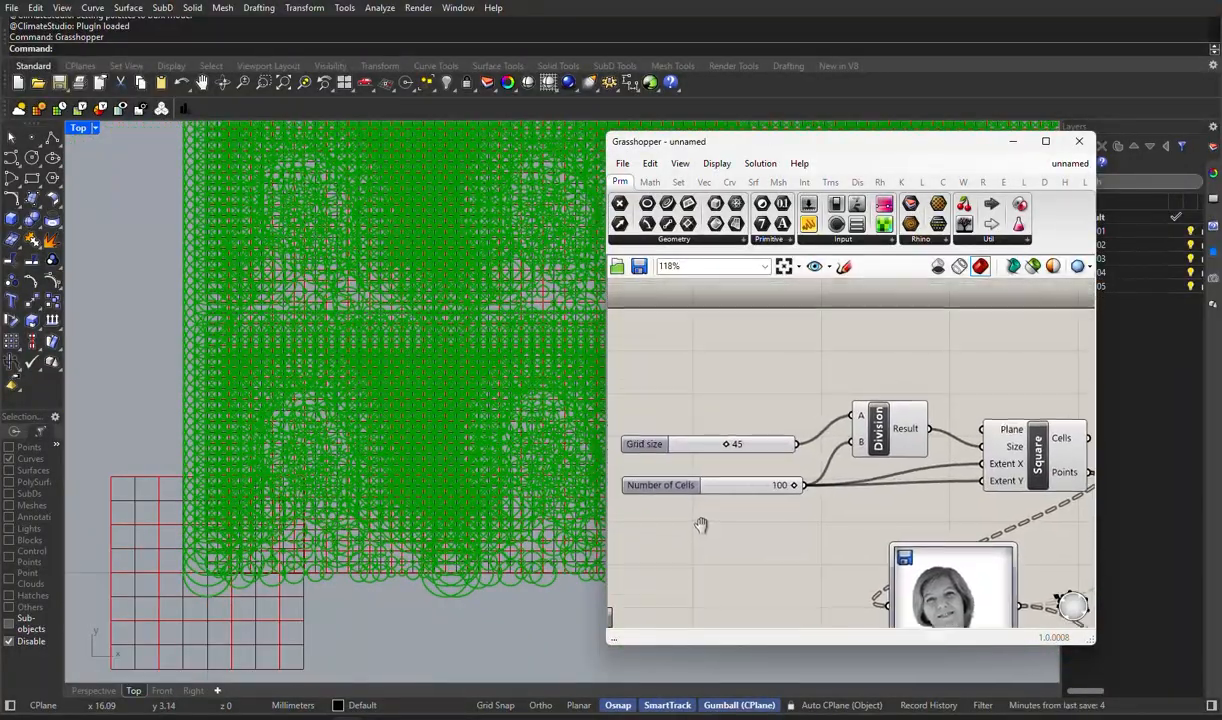
- Try the Number of Cells slider at 63, 42, 28 and 56 with Grid size at 45
drag(795, 481, 762, 481)
scroll(365, 500, down, 2)
right_drag(432, 504, 284, 547)
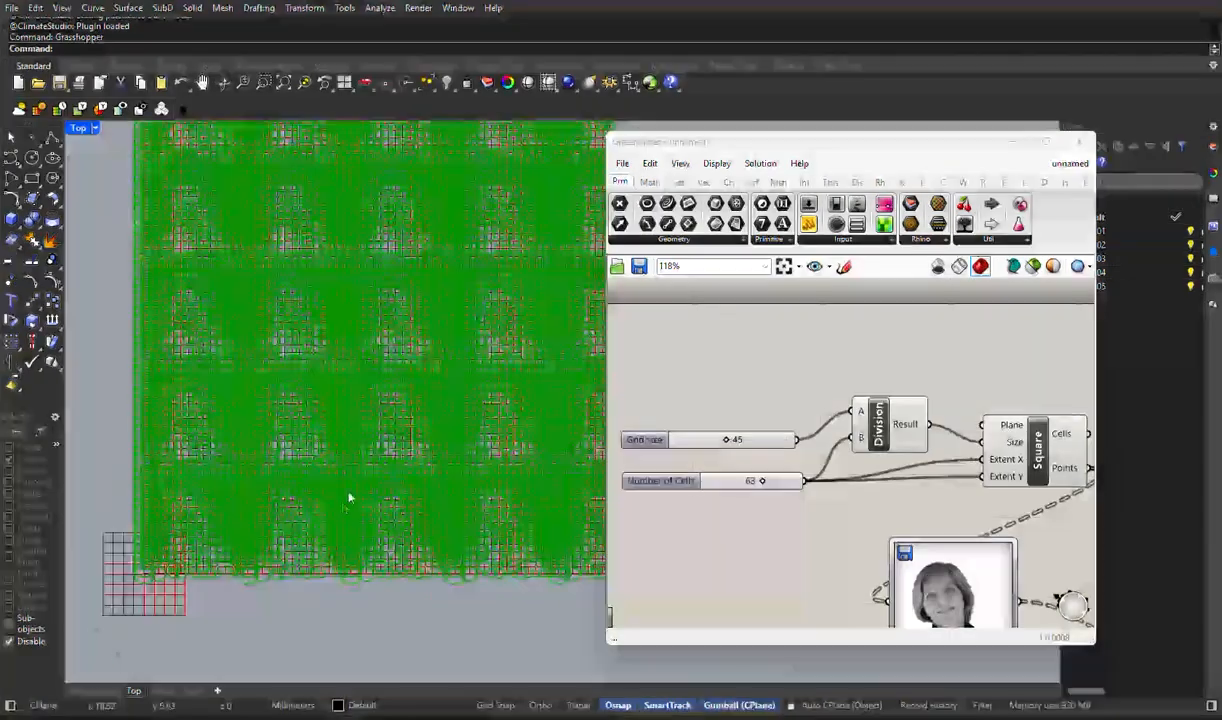
scroll(352, 497, down, 2)
scroll(368, 486, up, 2)
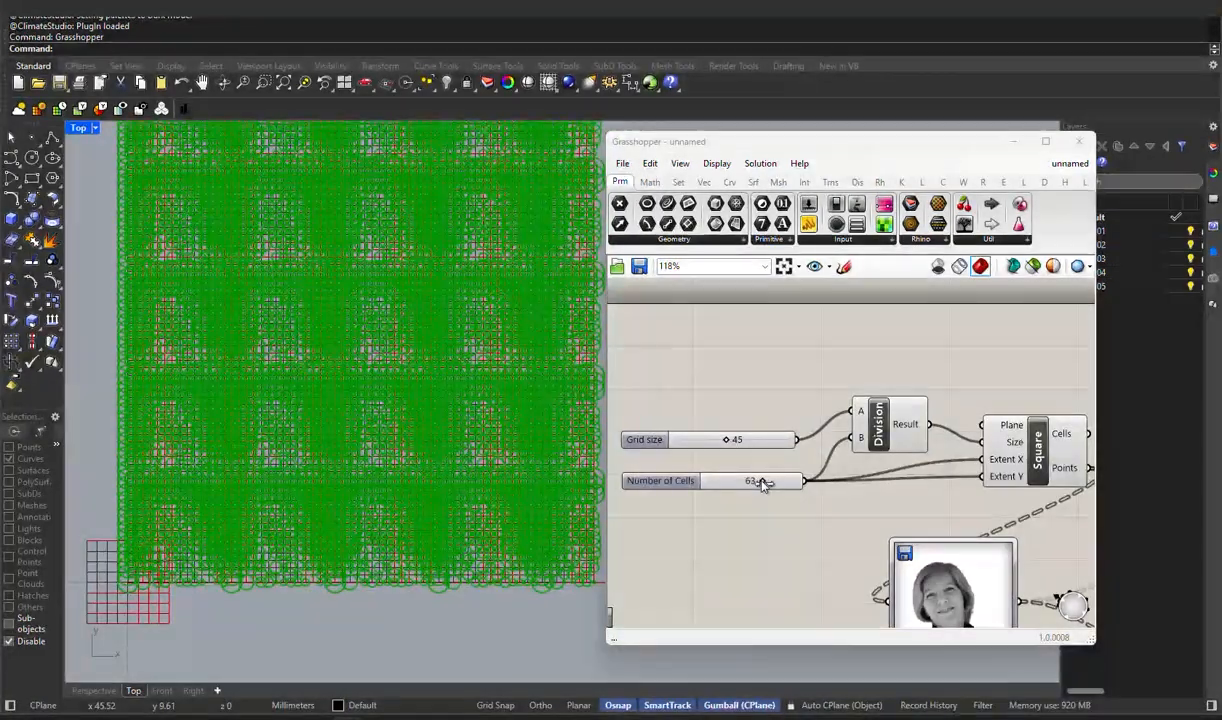
drag(763, 481, 743, 492)
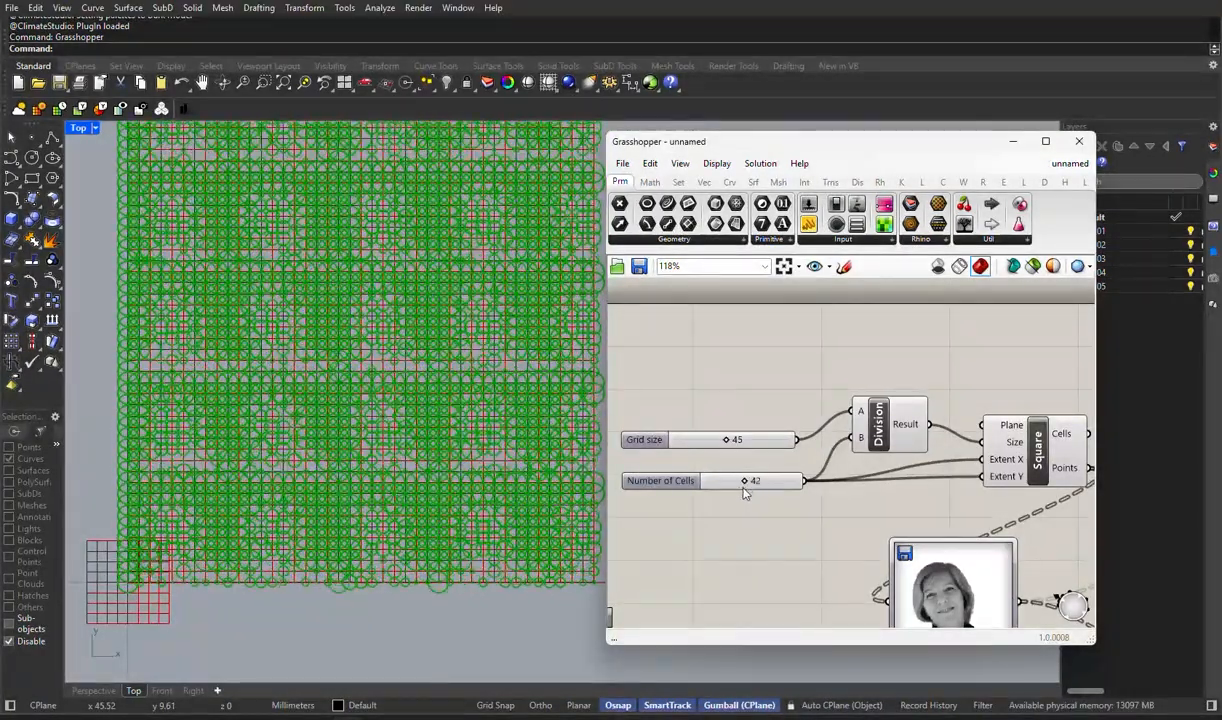
drag(728, 439, 732, 486)
drag(689, 440, 732, 440)
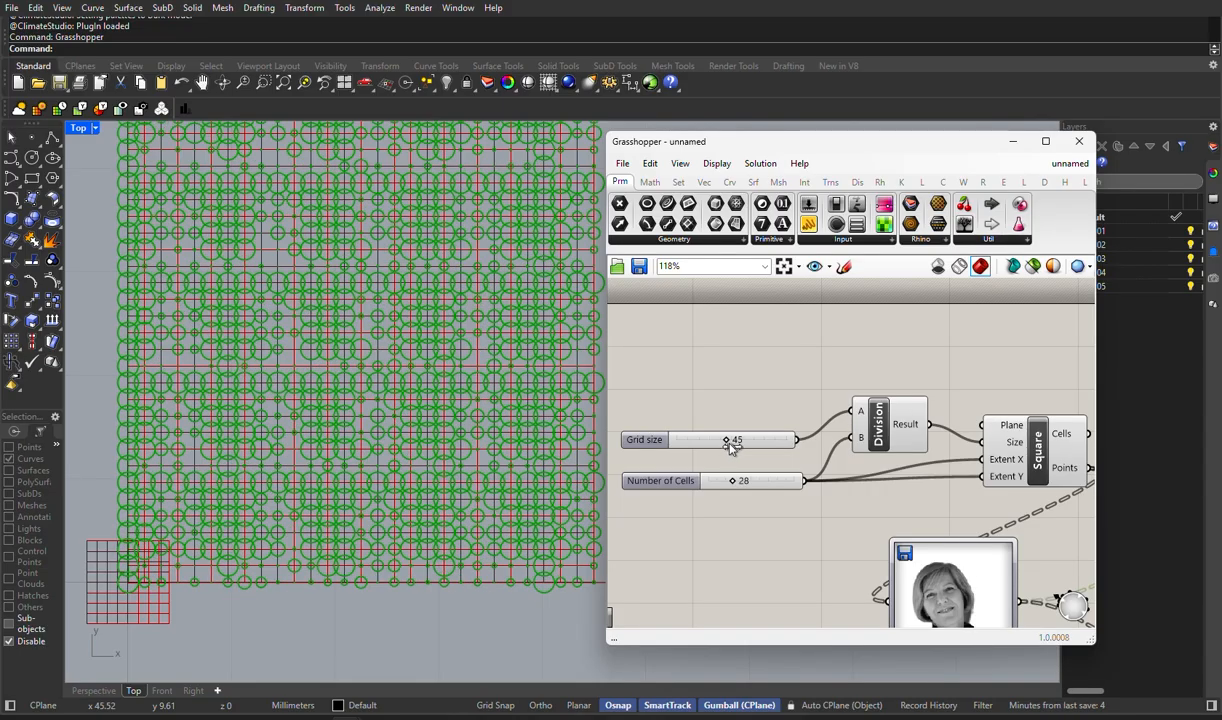
mouse_move(733, 484)
mouse_down()
mouse_move(760, 483)
mouse_move(704, 483)
mouse_move(755, 484)
mouse_up()
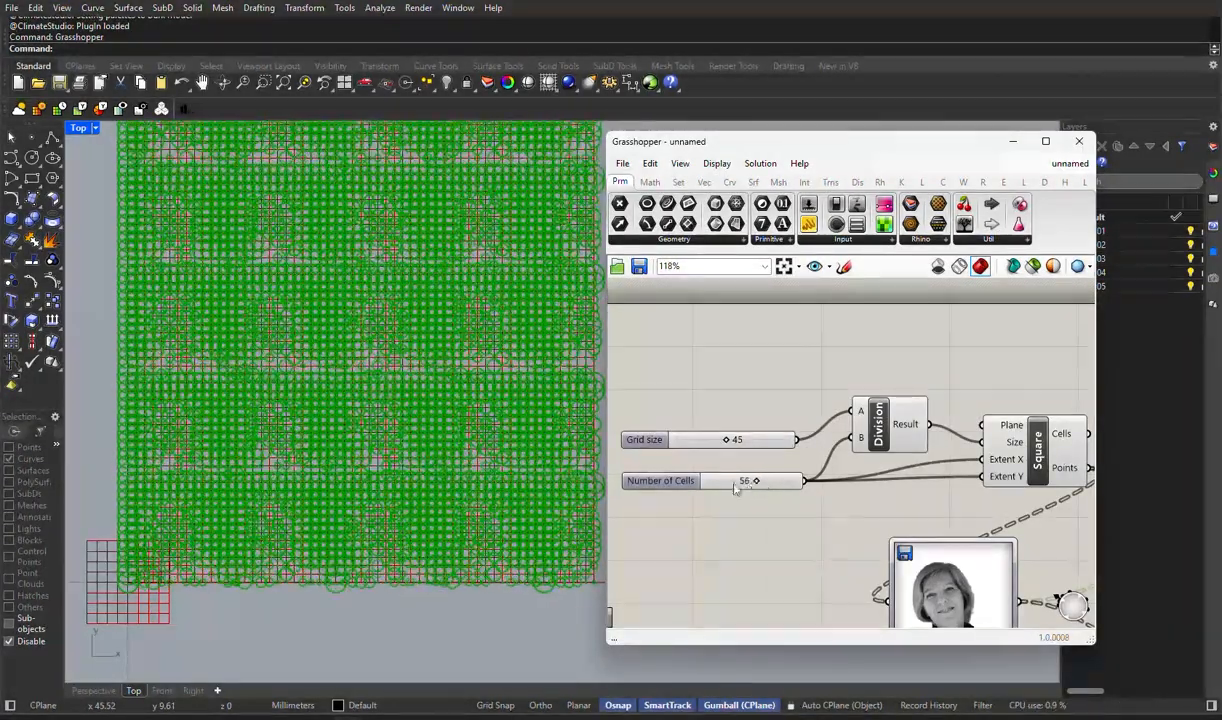
- Set the Number of Cells slider to 10 and the Grid size slider to 74
scroll(802, 518, down, 3)
right_drag(802, 518, 716, 424)
scroll(715, 429, up, 4)
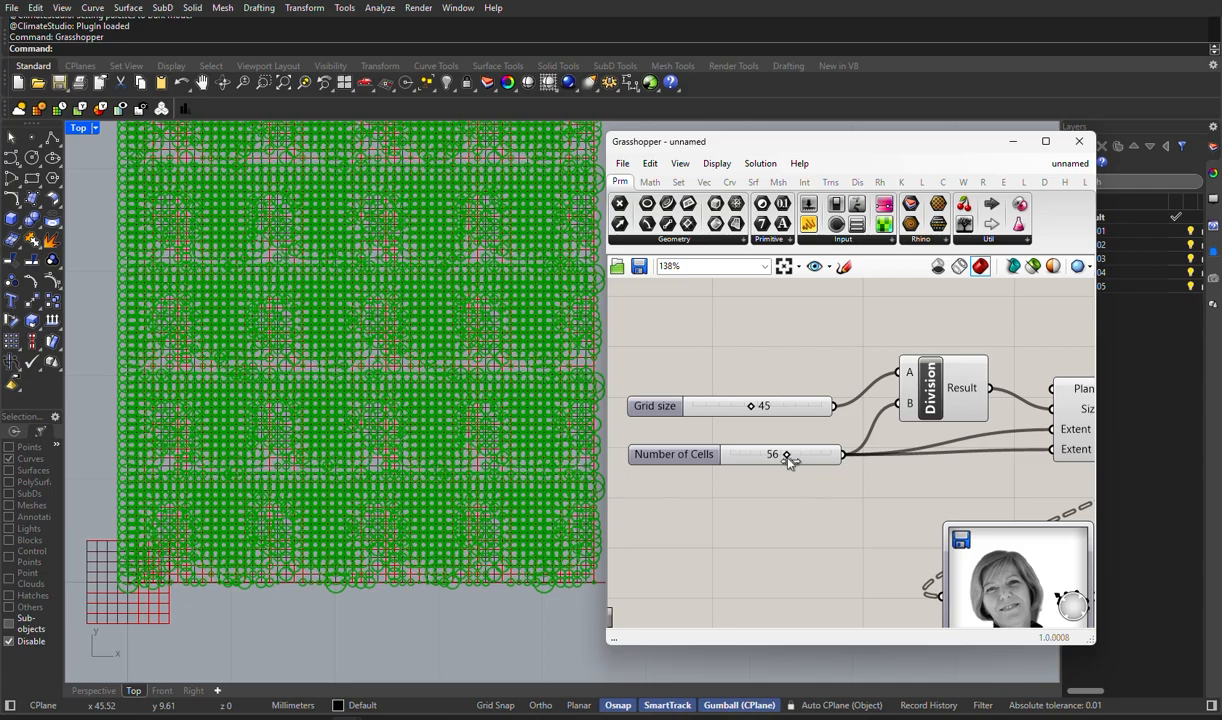
drag(788, 458, 763, 507)
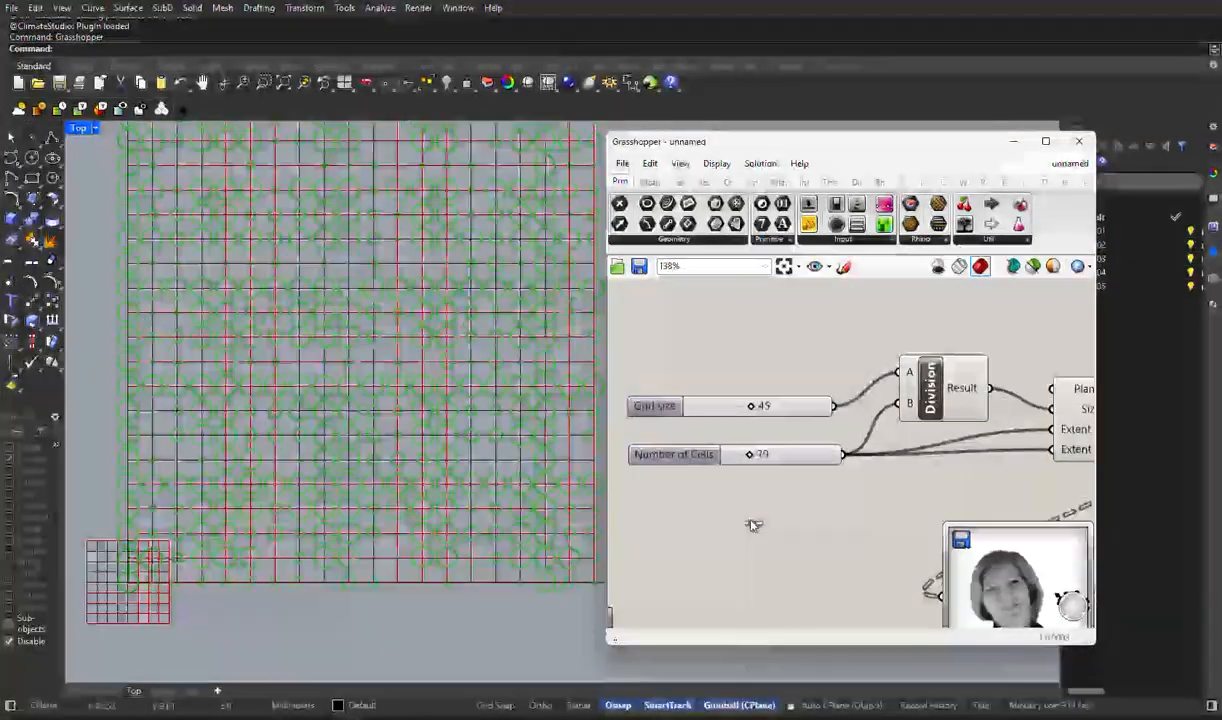
click(745, 413)
drag(745, 421, 784, 399)
drag(752, 457, 740, 455)
scroll(389, 443, down, 3)
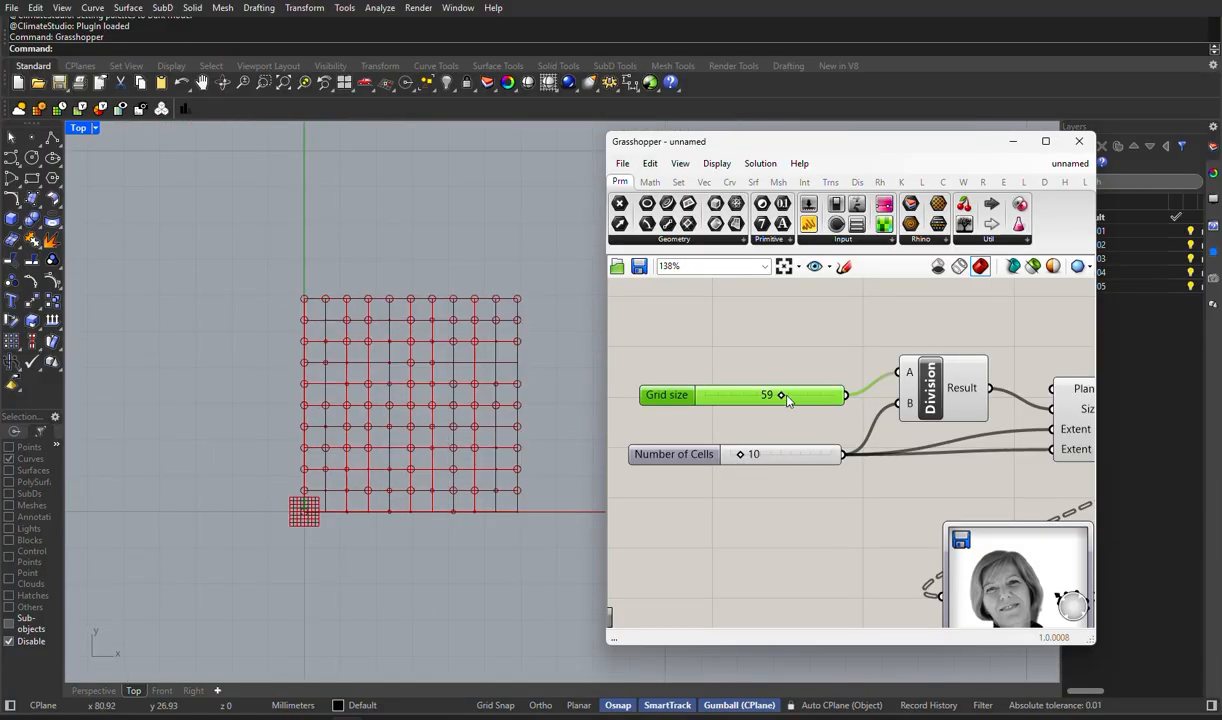
drag(786, 399, 804, 398)
- Try the Image Sampler's X and Y domains at 0 To 20 with the Number of Cells slider at 20
right_drag(849, 491, 741, 421)
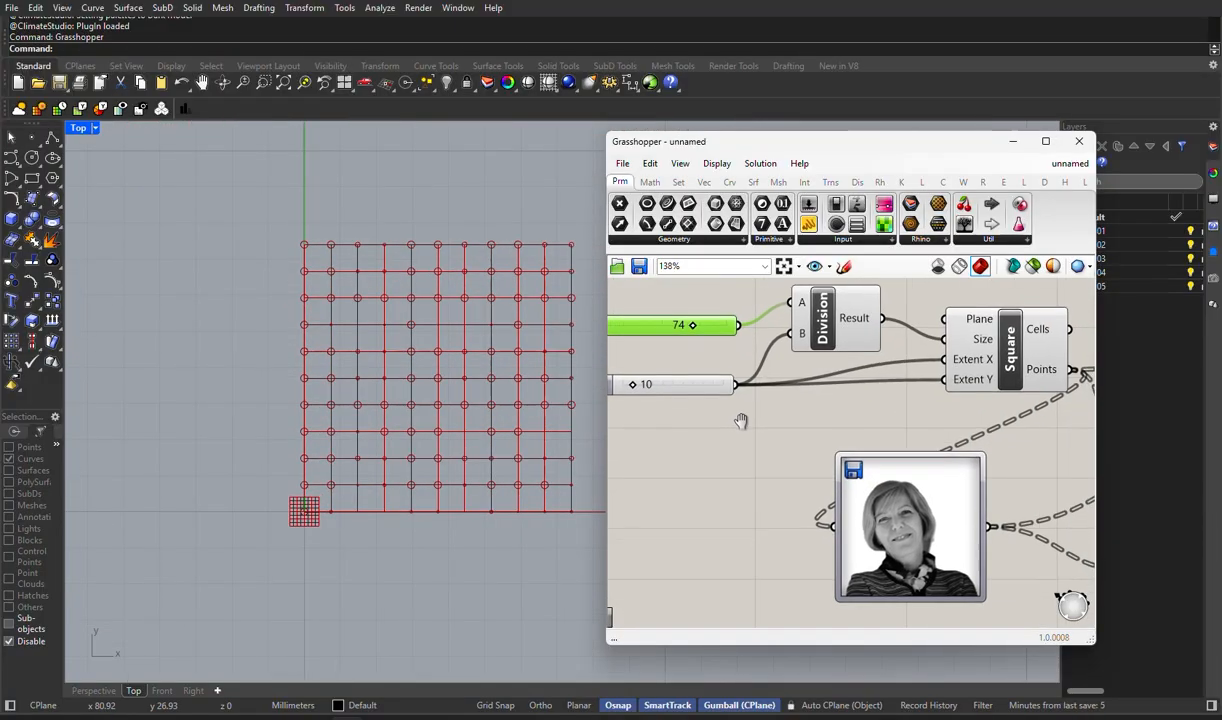
scroll(741, 421, down, 3)
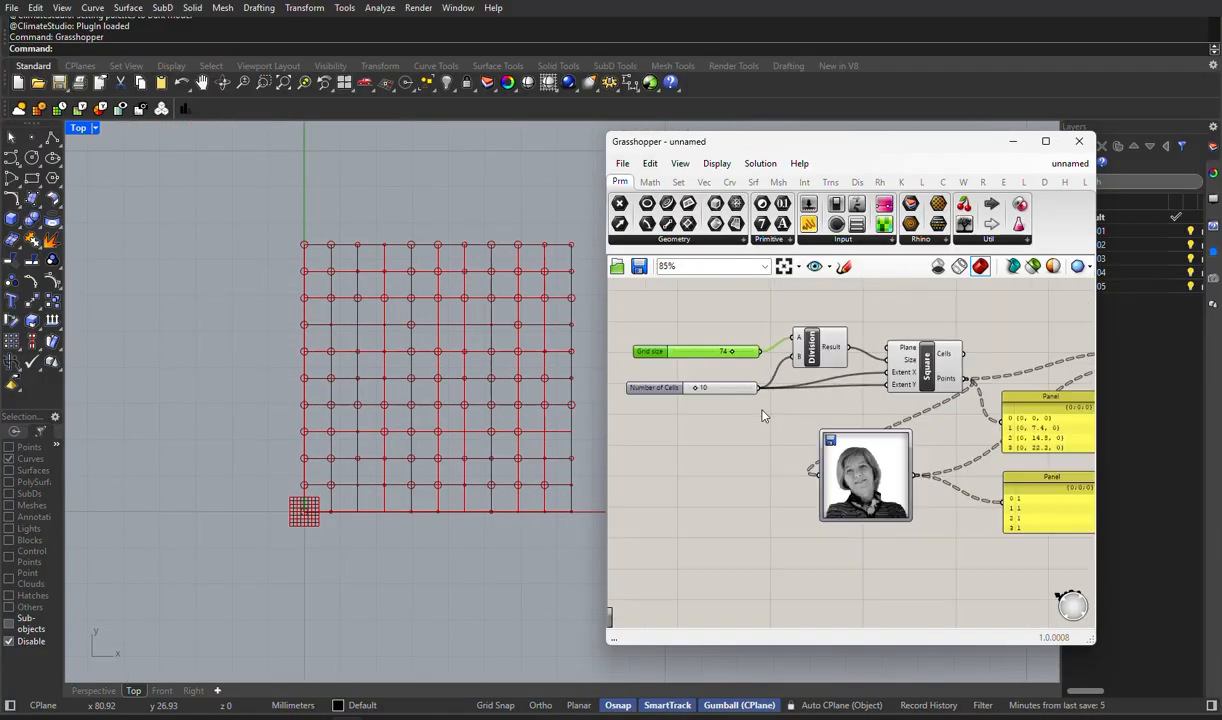
double_click(862, 484)
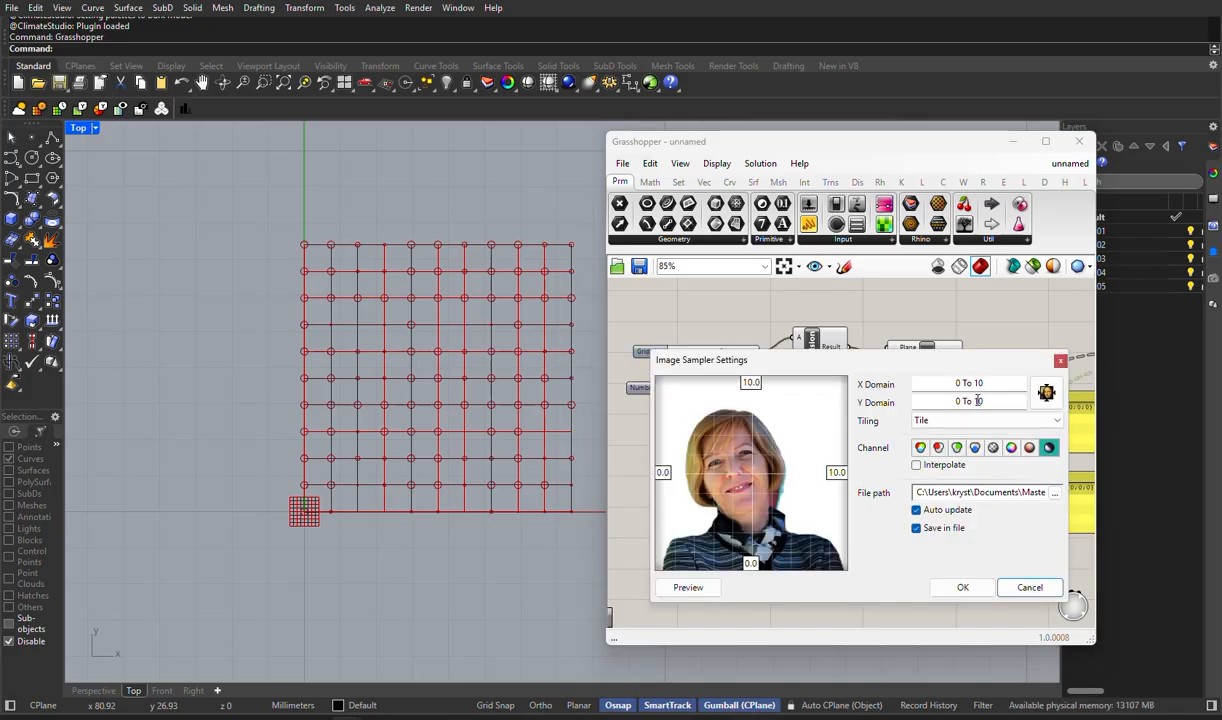
click(978, 400)
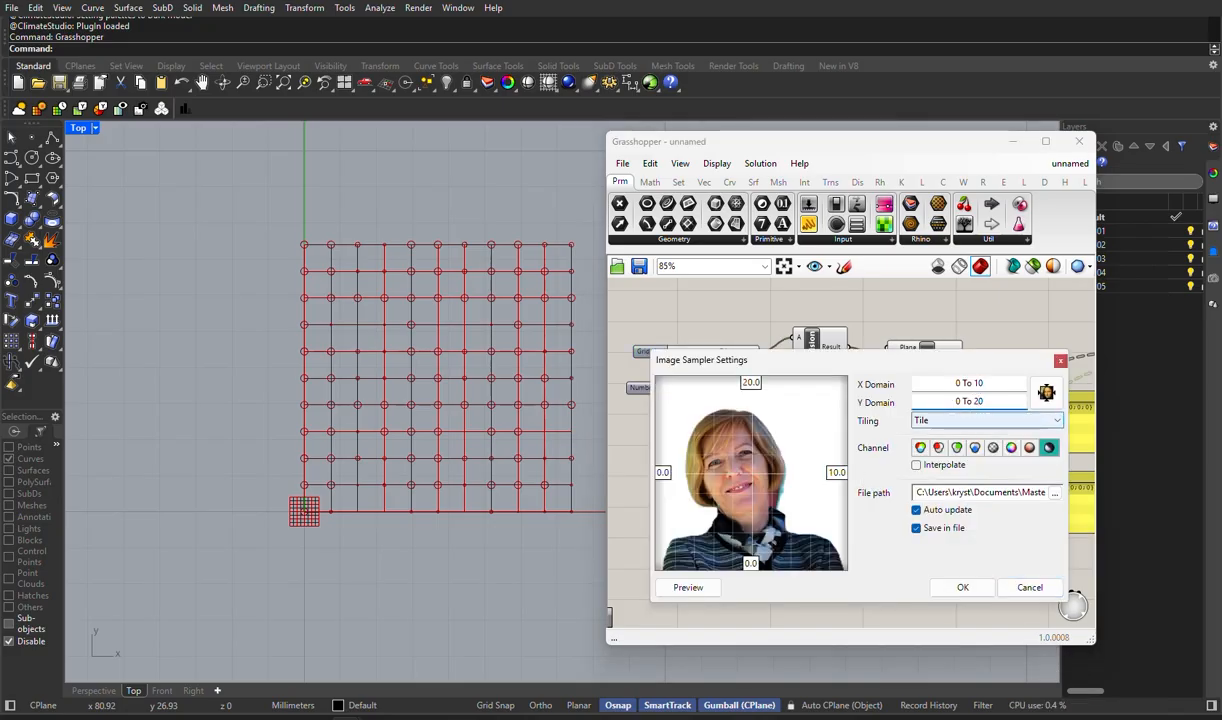
double_click(976, 383)
text(20)
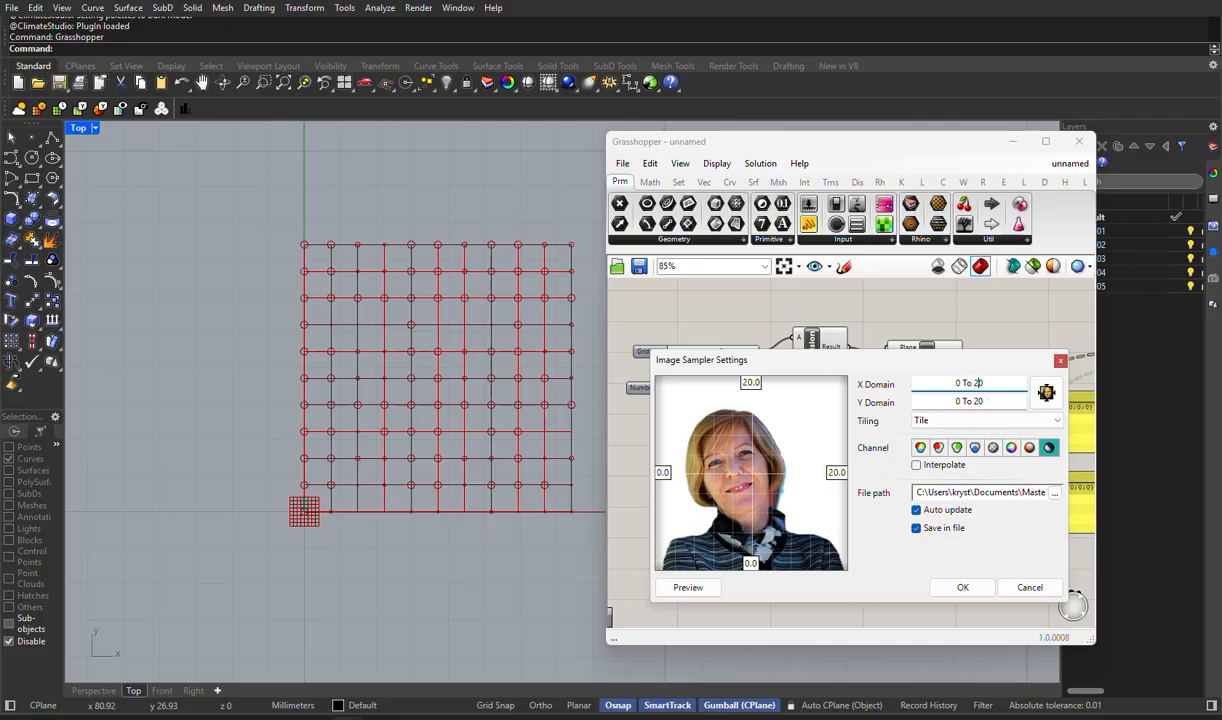
click(961, 587)
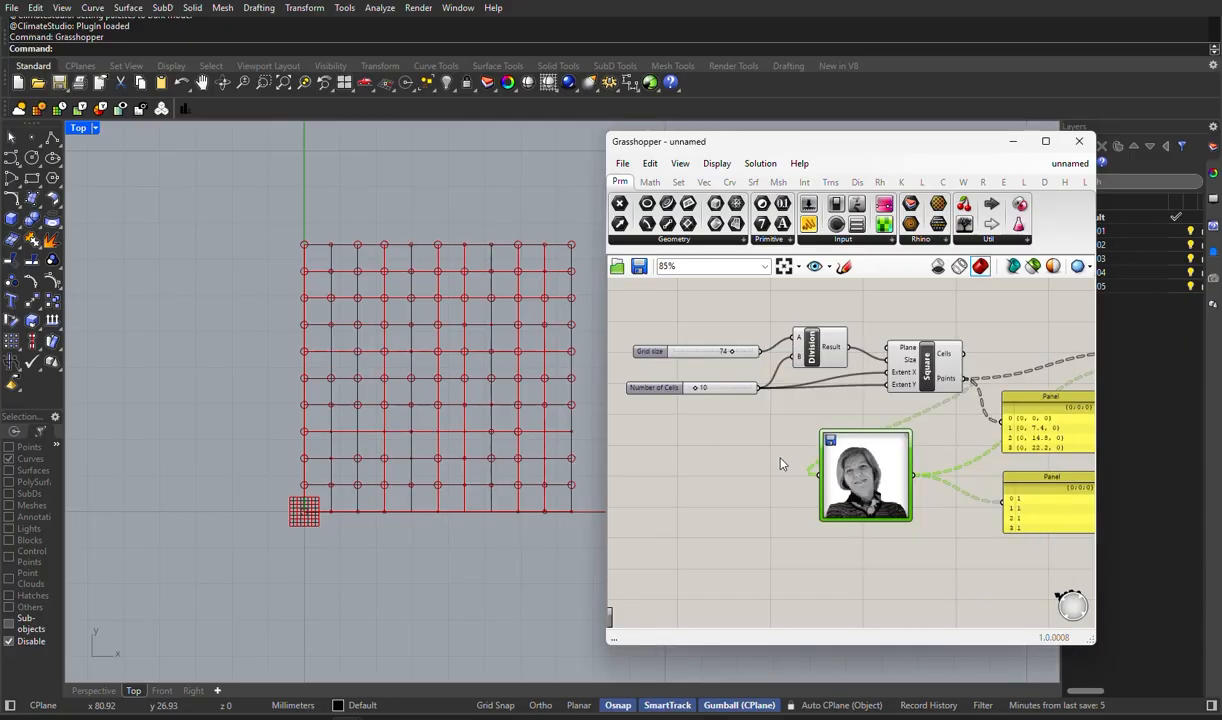
scroll(690, 360, up, 3)
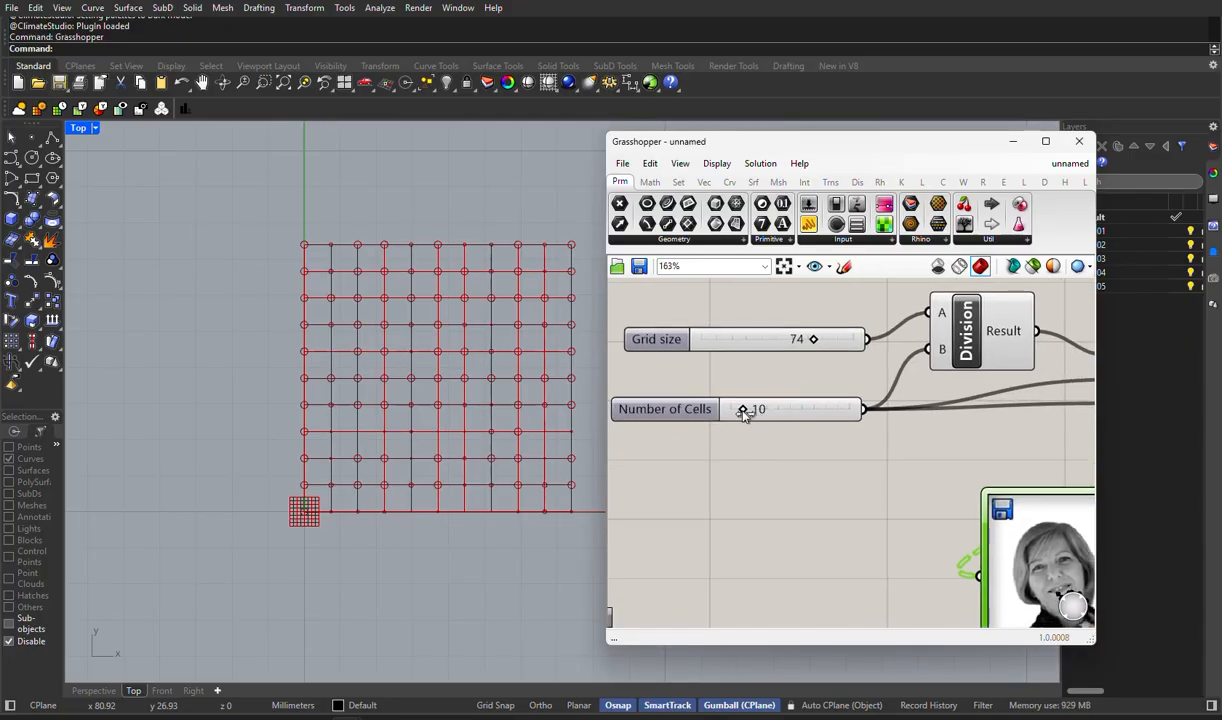
drag(743, 411, 755, 412)
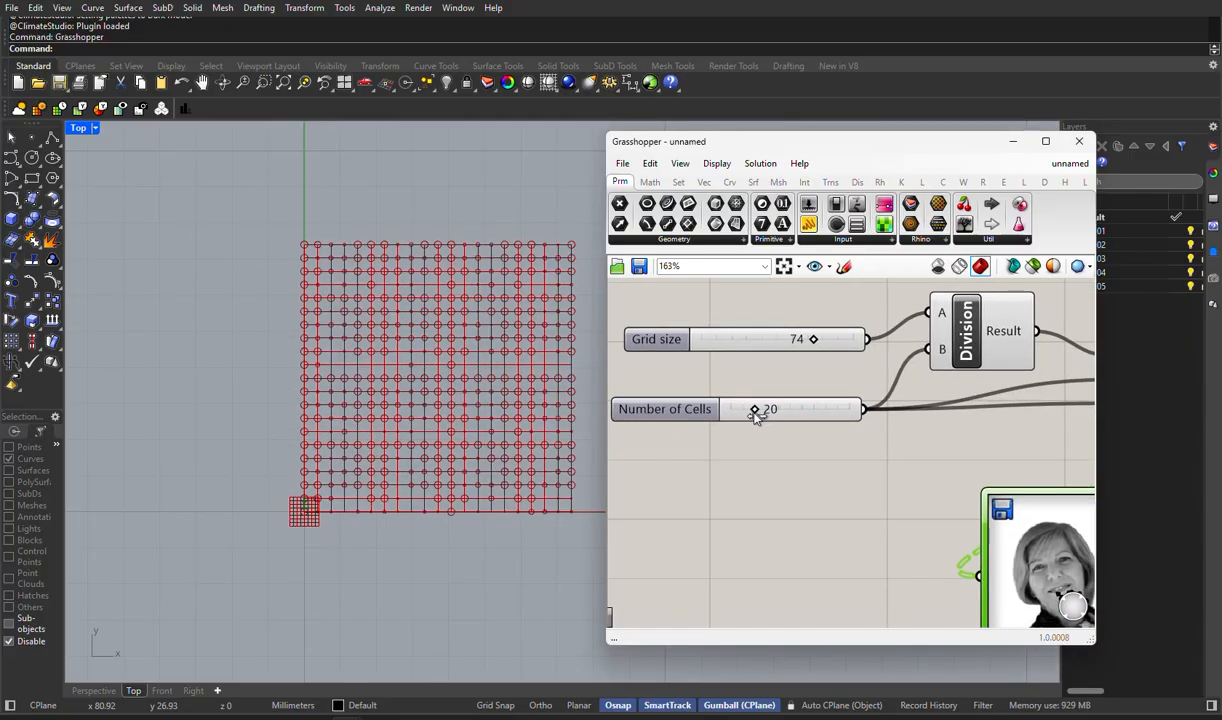
- Set the Image Sampler's tiling mode to Clamp and apply the settings
double_click(1022, 533)
click(1105, 469)
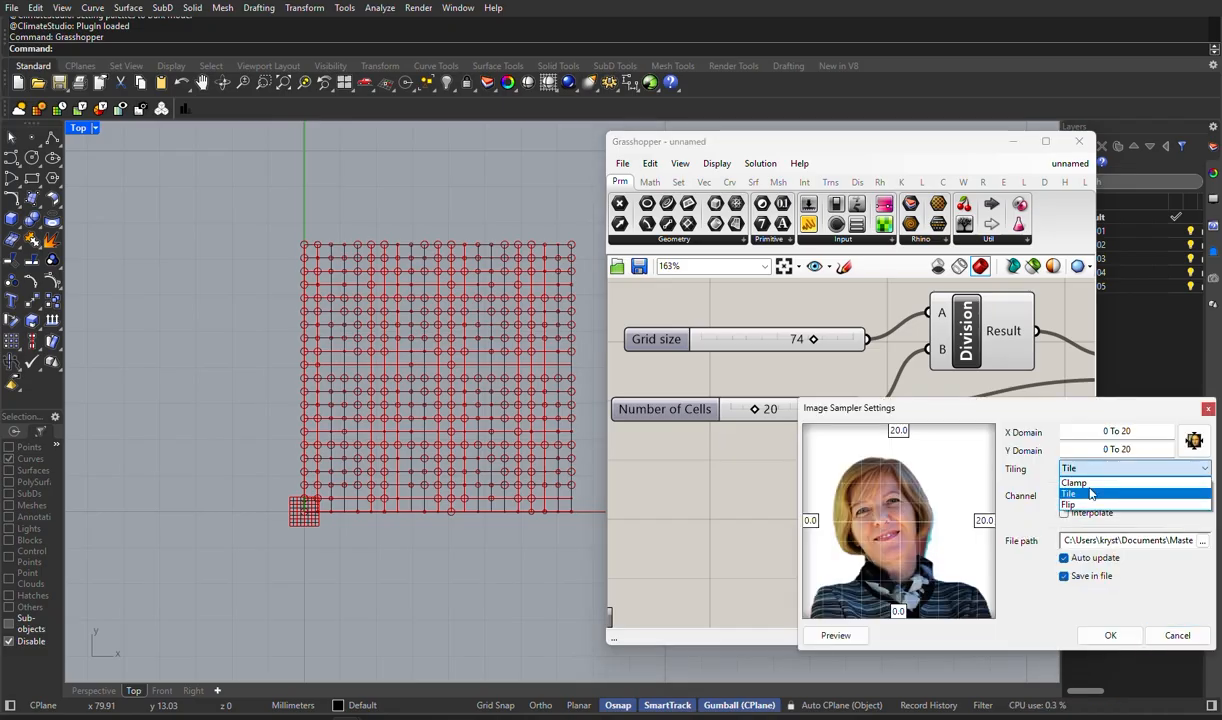
click(1075, 482)
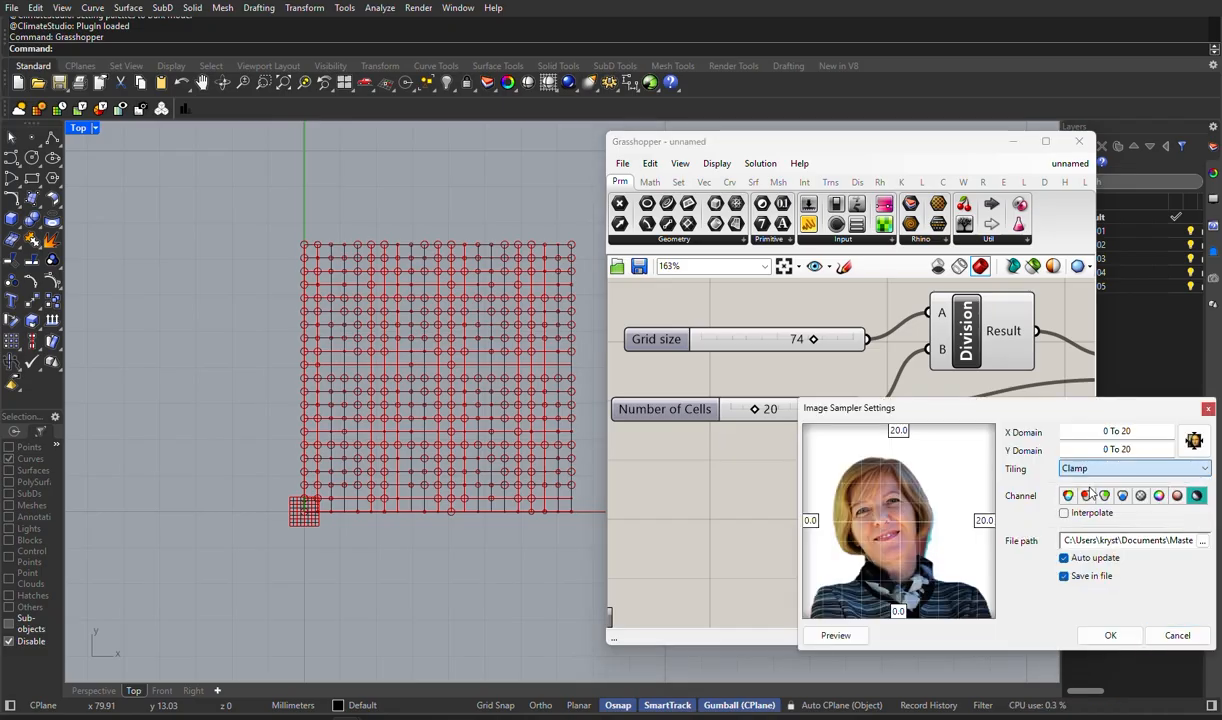
click(1111, 637)
- Try the Grid size slider at 20 and the Number of Cells slider at 19
scroll(781, 481, down, 3)
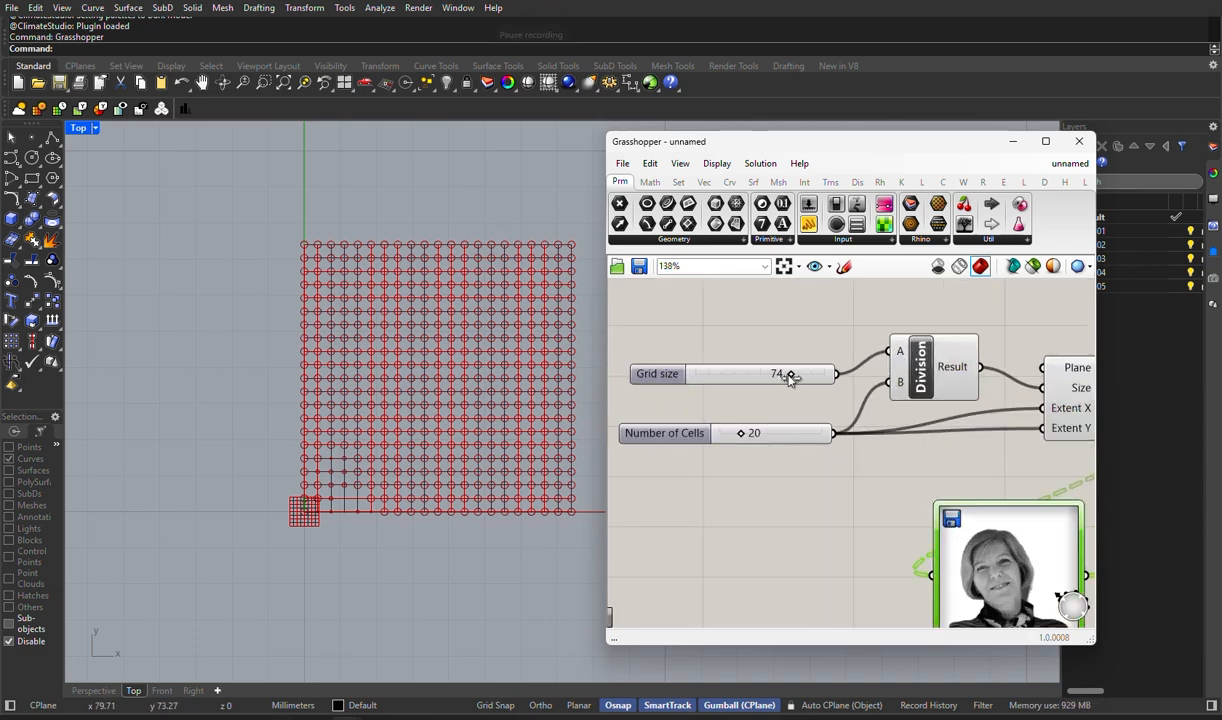
drag(791, 376, 742, 450)
right_drag(742, 450, 703, 360)
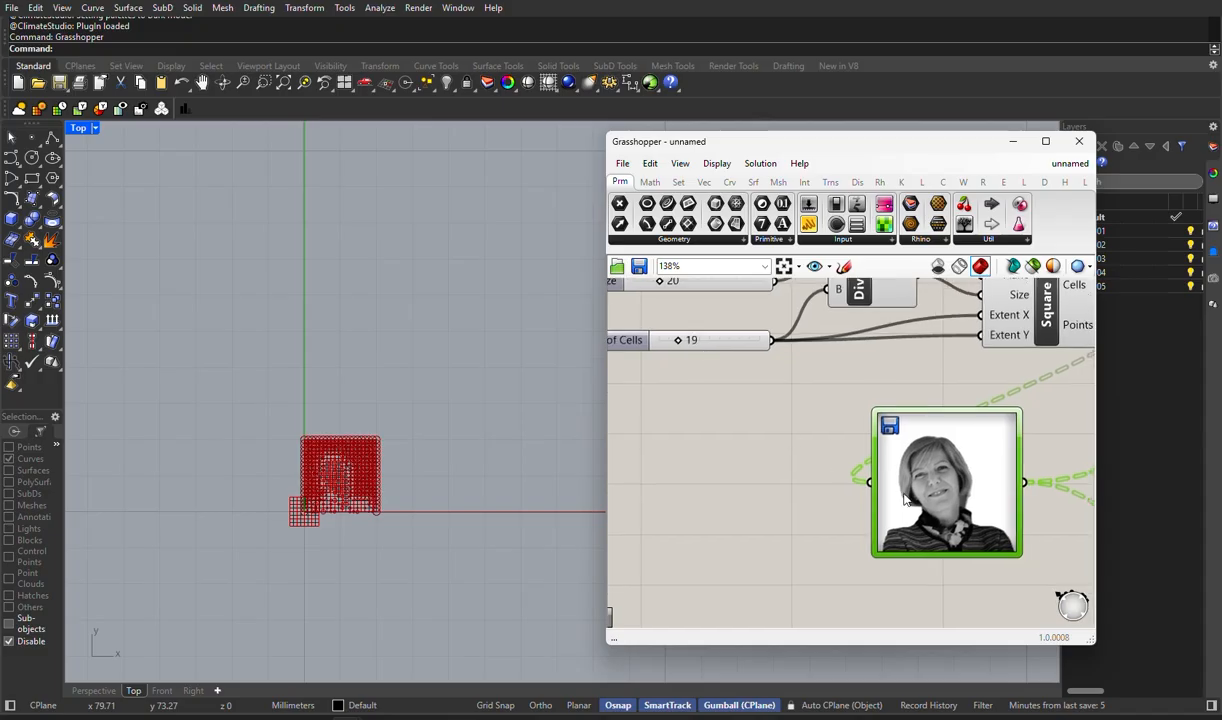
- Set the Image Sampler's X and Y domains to 0 To 50 and apply the settings
scroll(370, 495, up, 6)
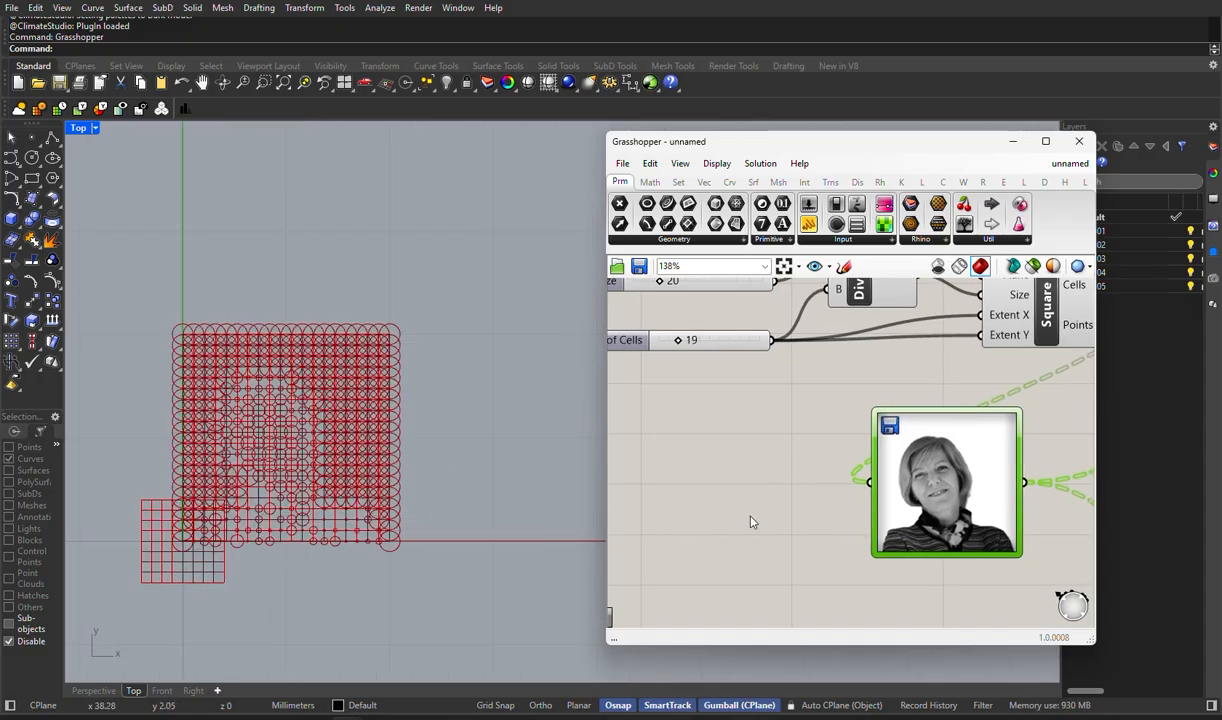
double_click(937, 494)
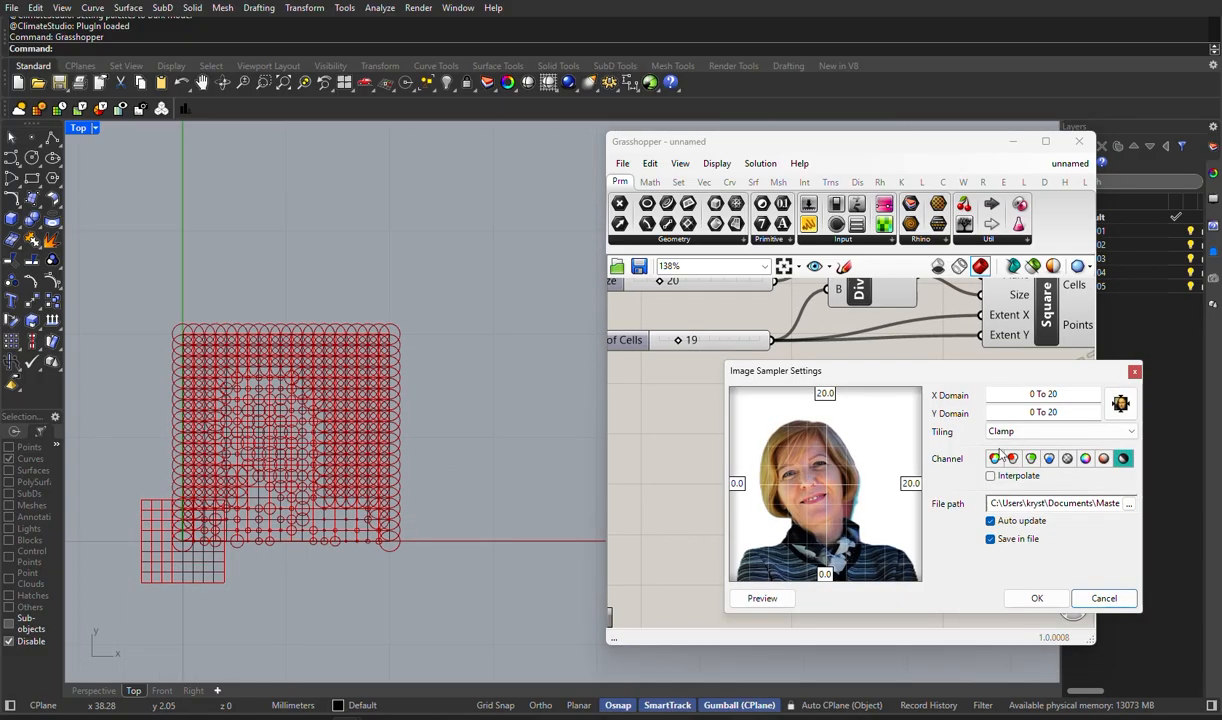
key(BackSpace)
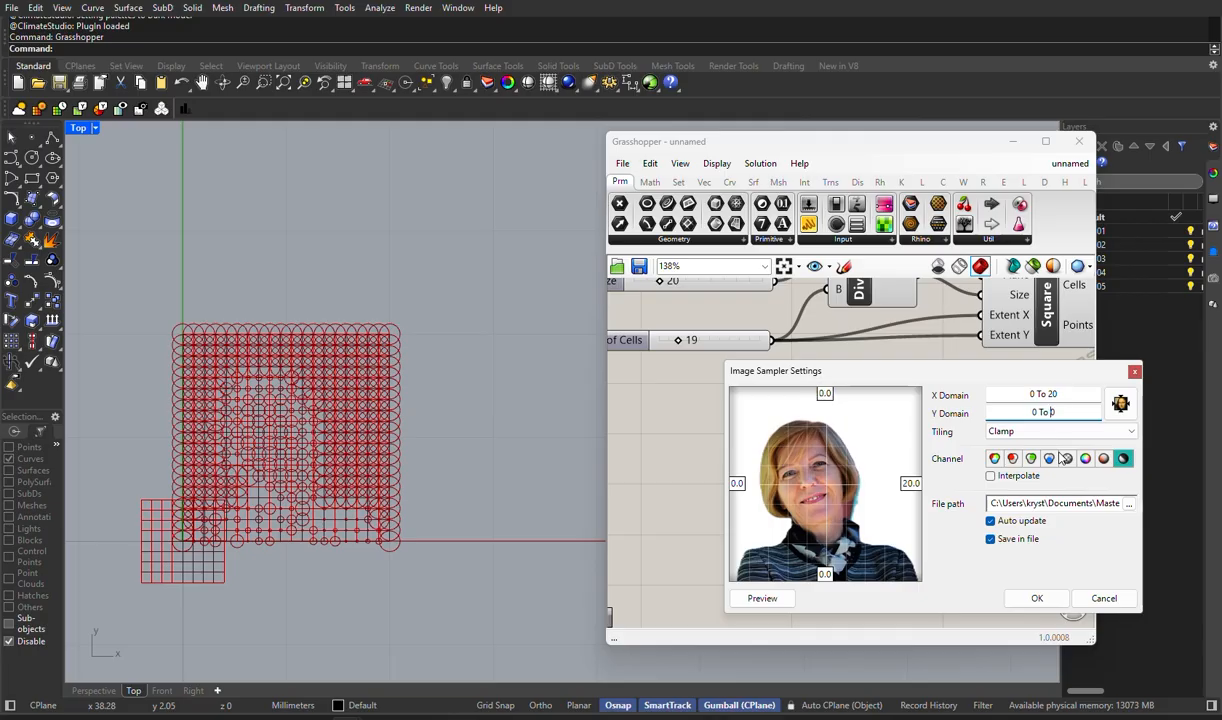
text(50)
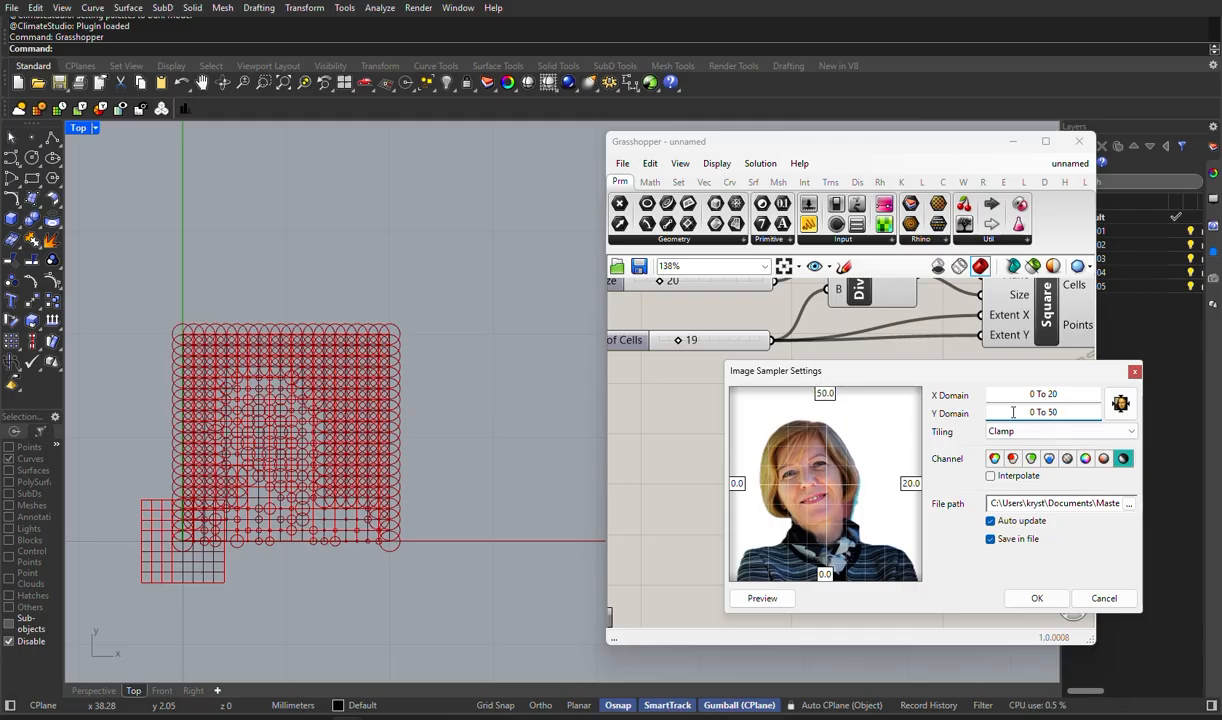
click(1052, 394)
key(BackSpace)
text(5)
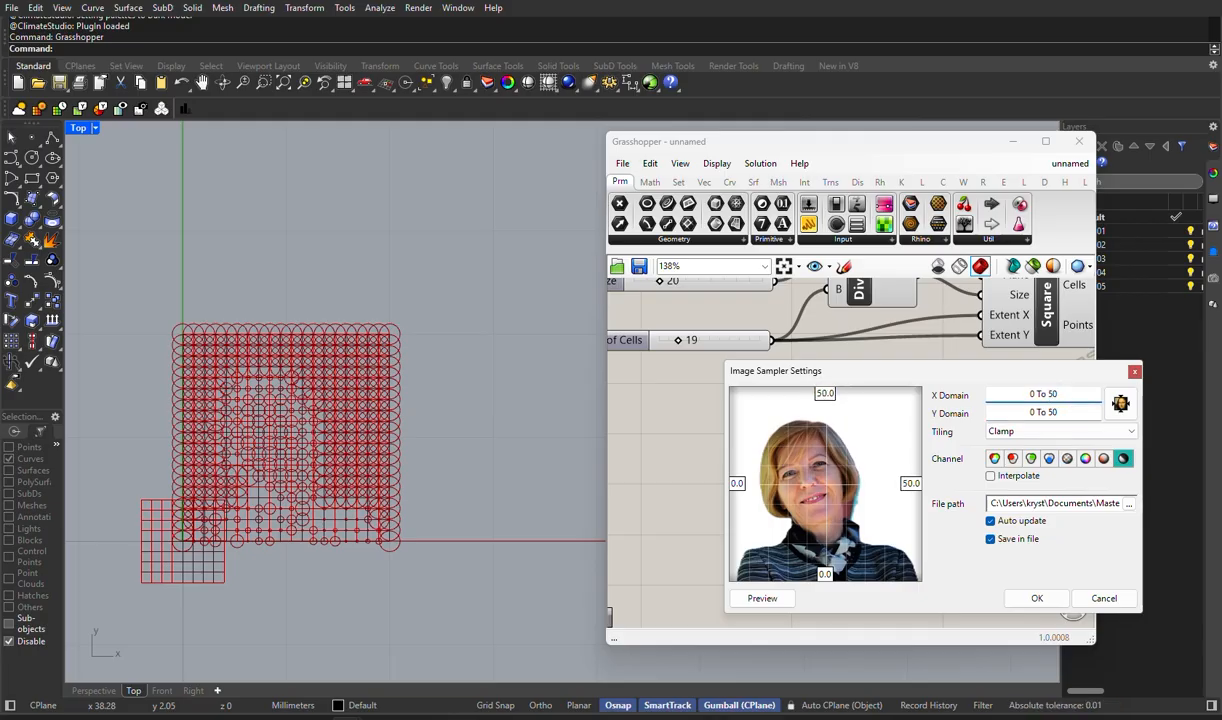
click(1003, 601)
- Set the Grid size slider to 50 to match the Image Sampler's domains
right_drag(777, 470, 814, 529)
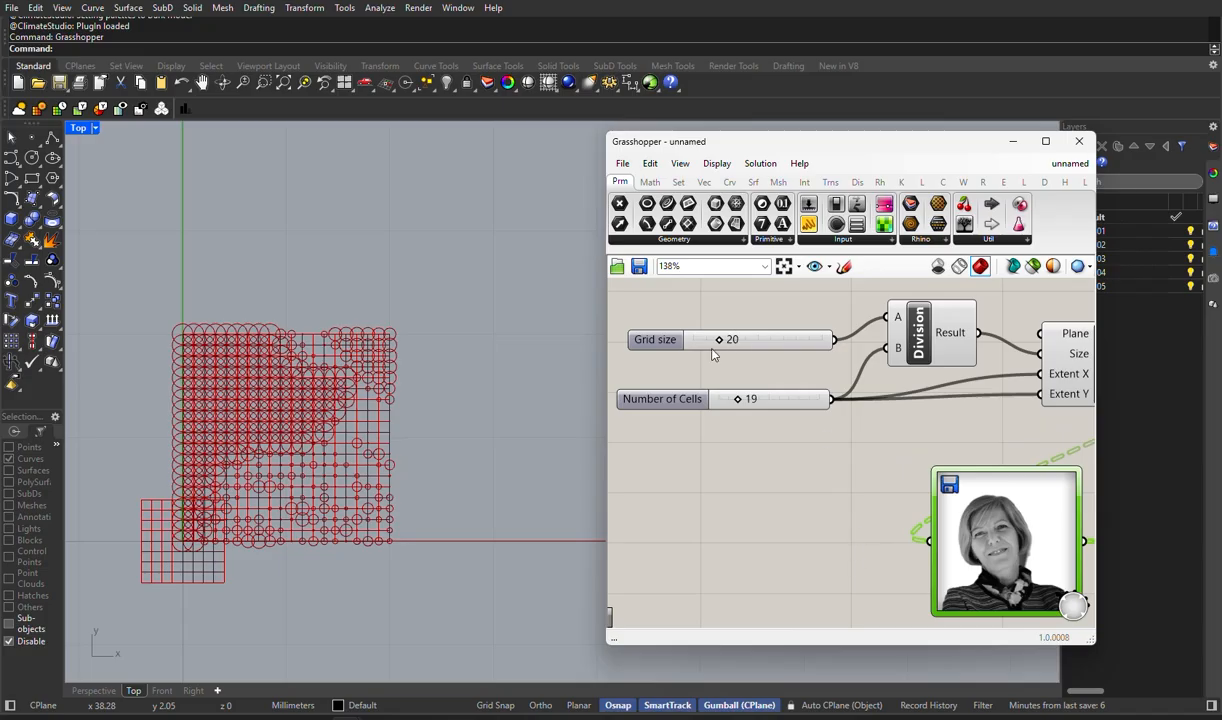
drag(716, 341, 756, 342)
scroll(458, 483, down, 3)
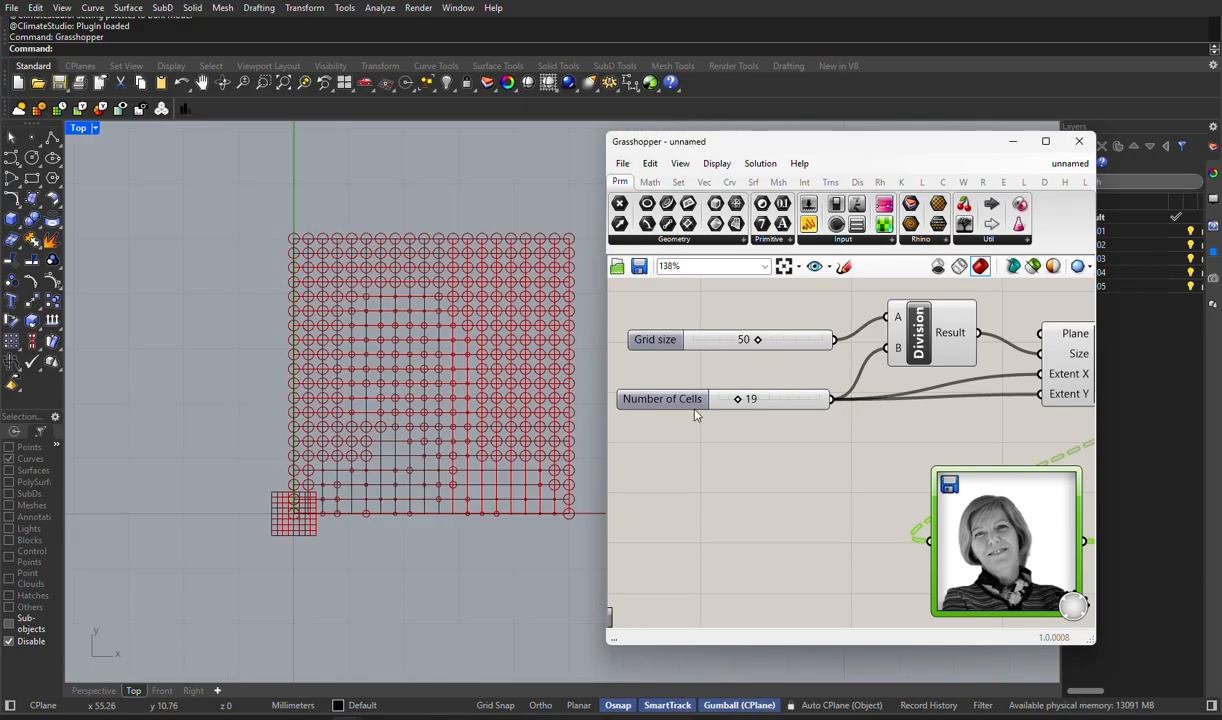
- Try the Number of Cells slider at 30 and settle on 50 for a denser circle pattern
scroll(743, 402, up, 2)
drag(743, 402, 755, 407)
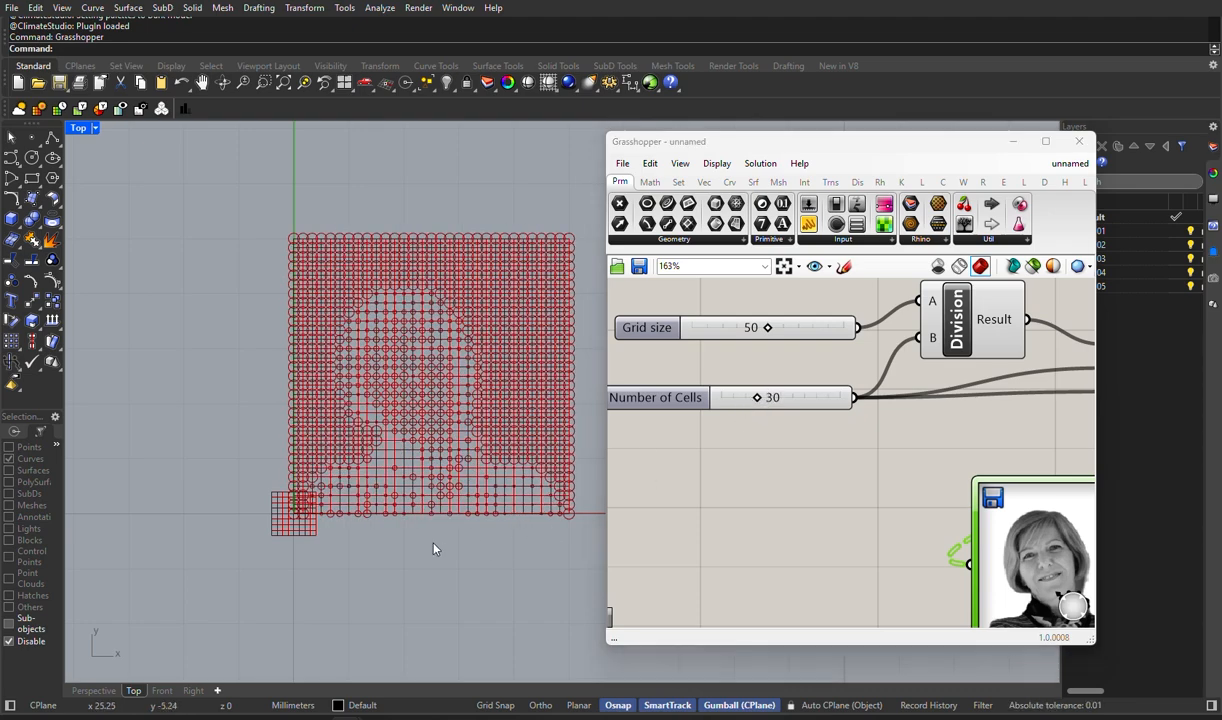
middle_click(467, 557)
right_drag(366, 556, 259, 572)
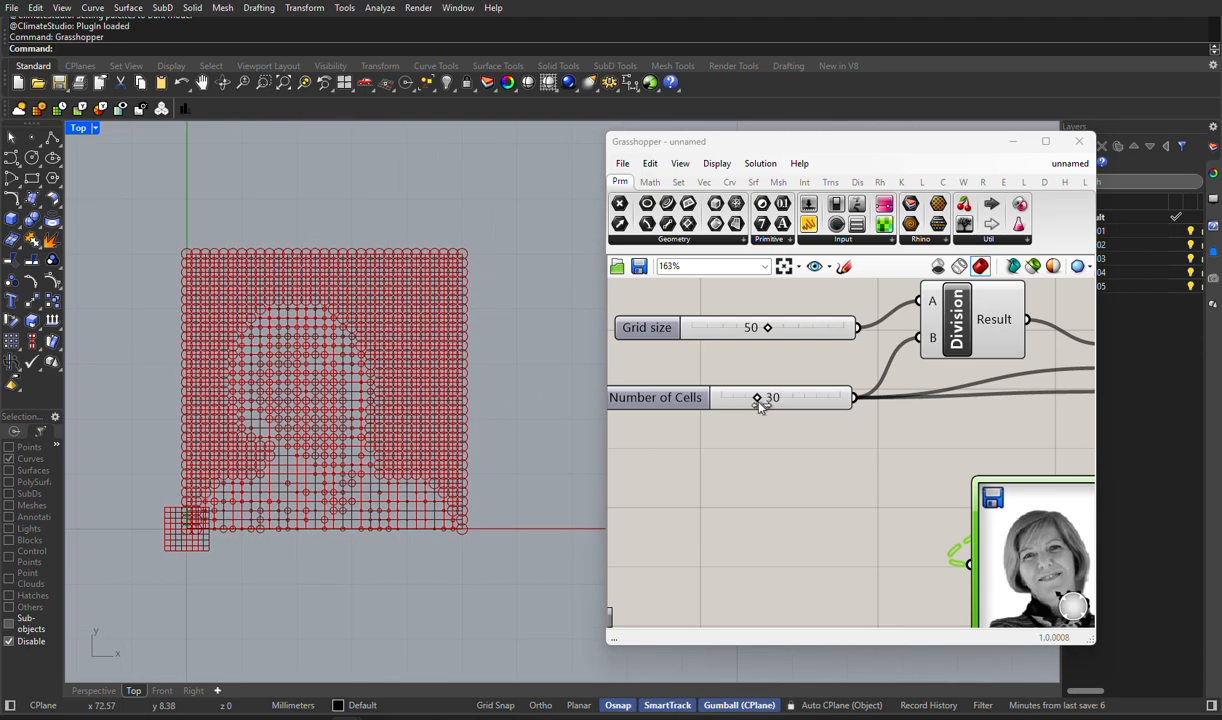
drag(760, 407, 785, 413)
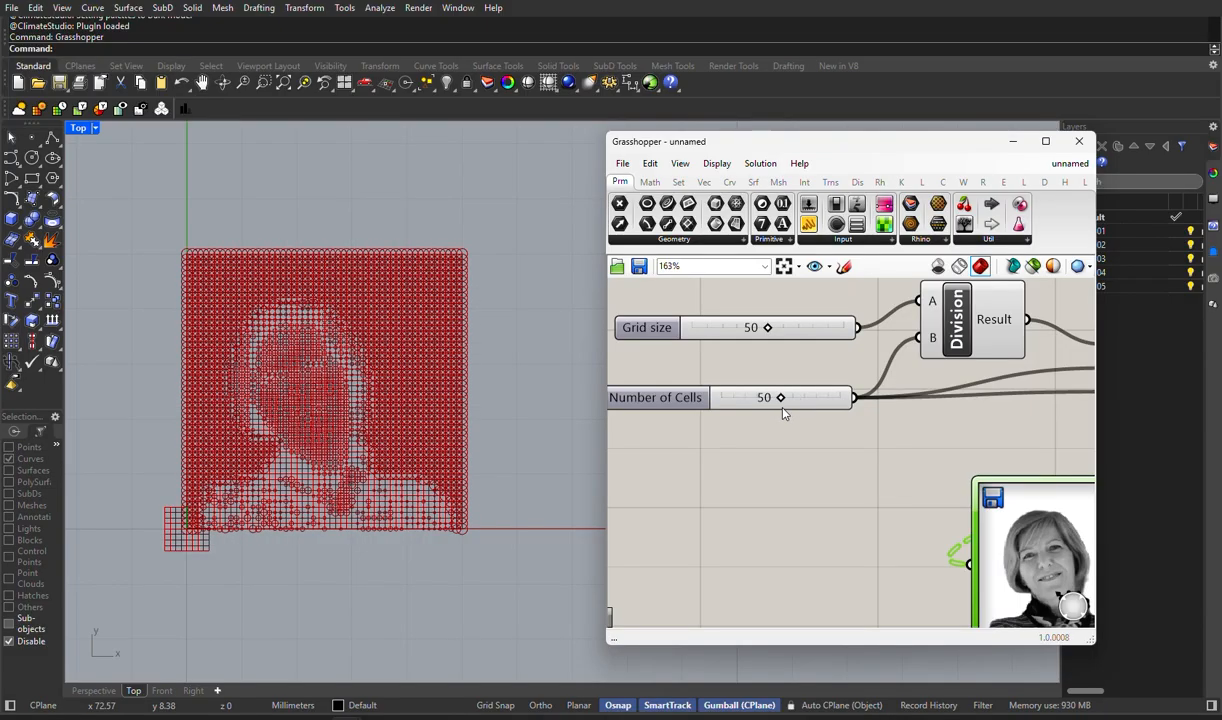
- Add an Expression component to the canvas near the Circle component and the panels
scroll(868, 420, down, 5)
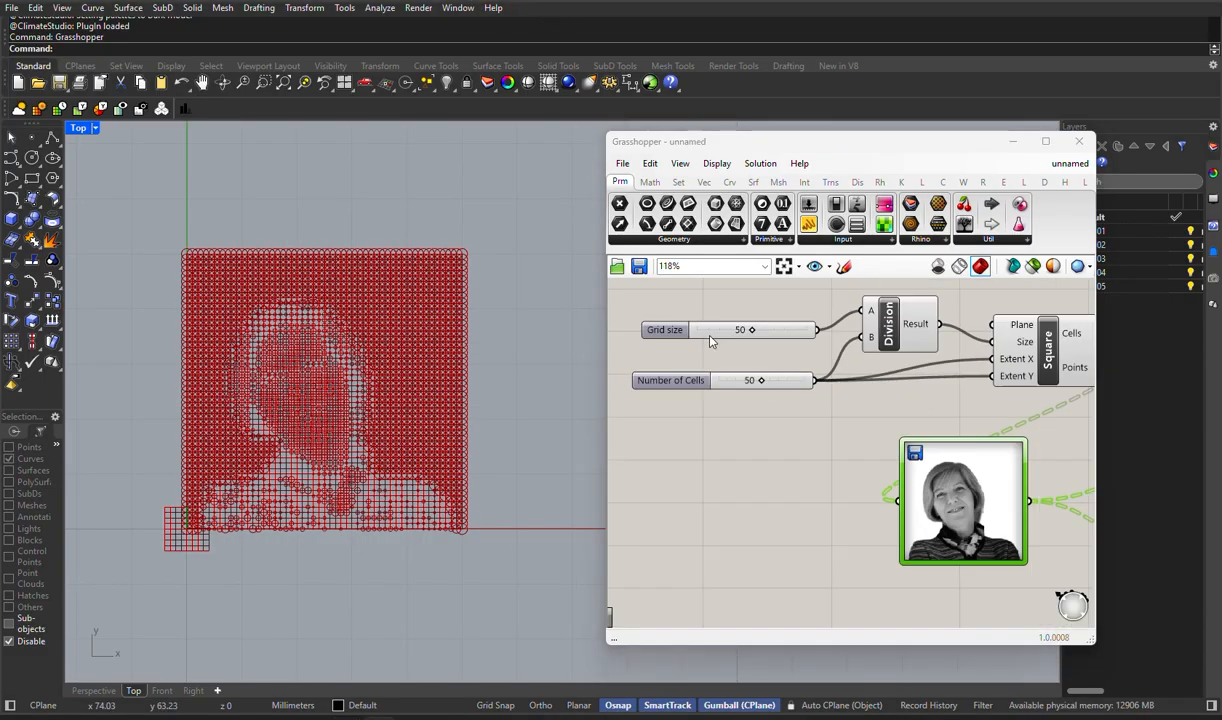
double_click(932, 395)
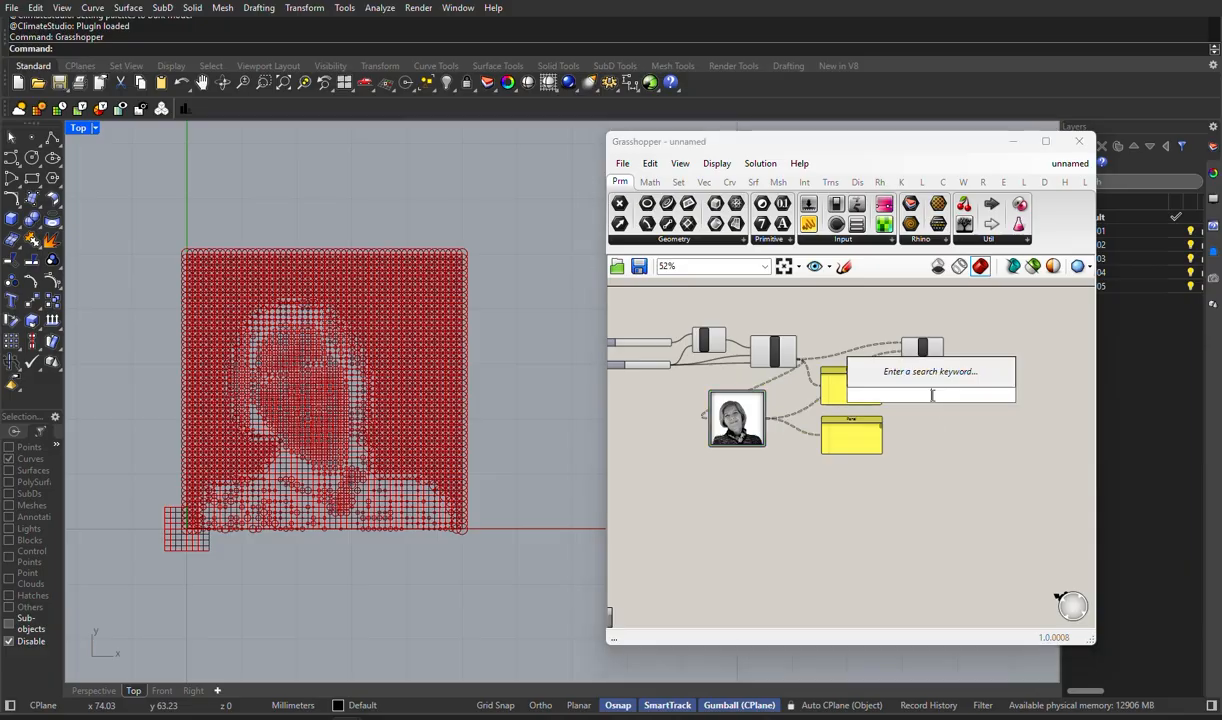
text(ex)
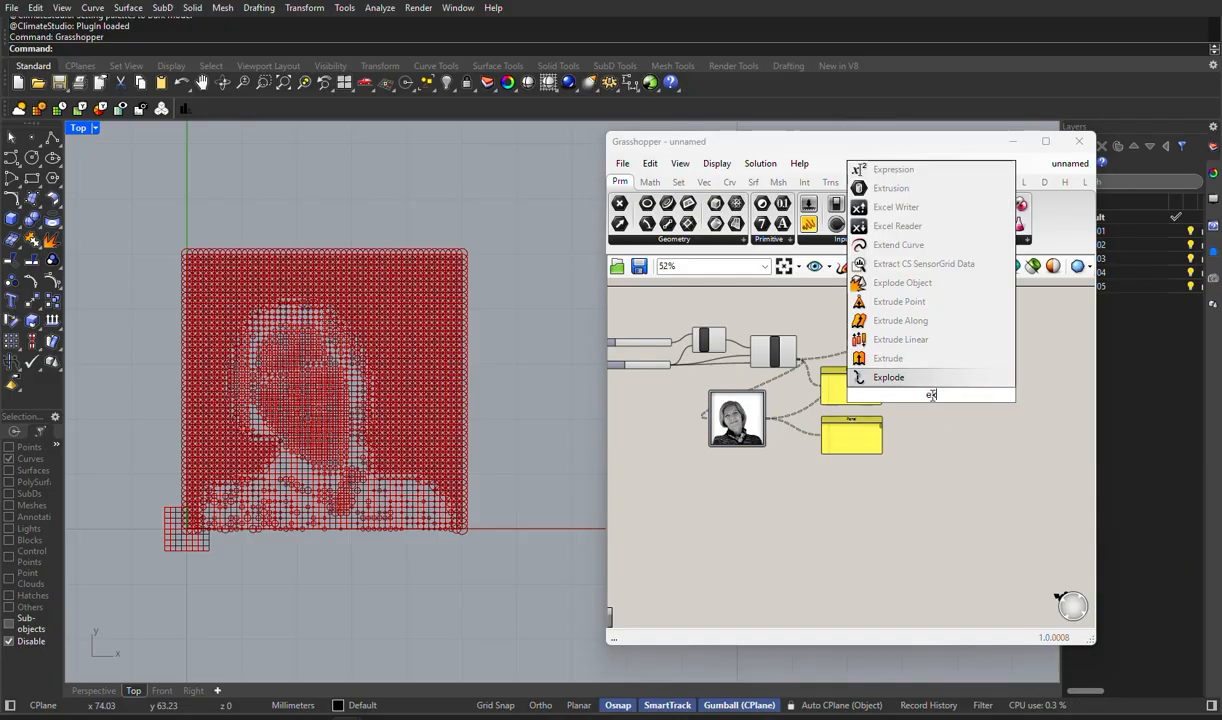
text(pr)
key(Return)
drag(890, 396, 927, 396)
scroll(924, 396, up, 9)
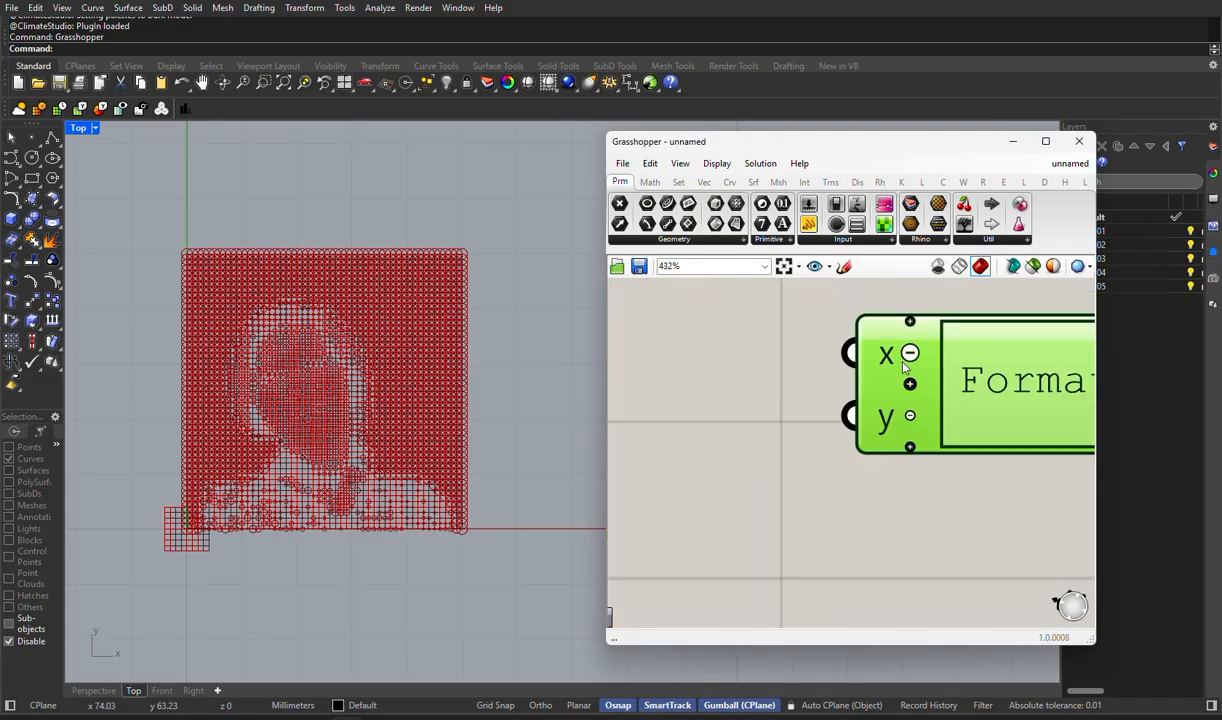
double_click(877, 355)
click(919, 417)
right_click(877, 393)
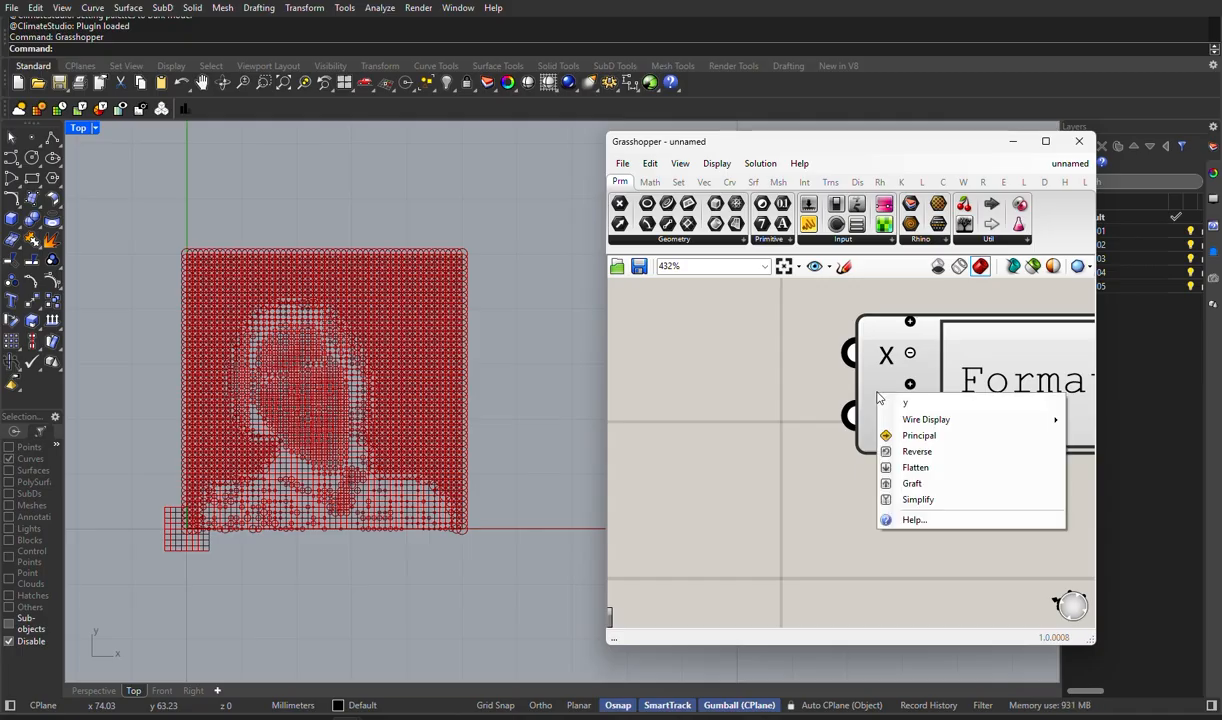
key(Escape)
double_click(998, 401)
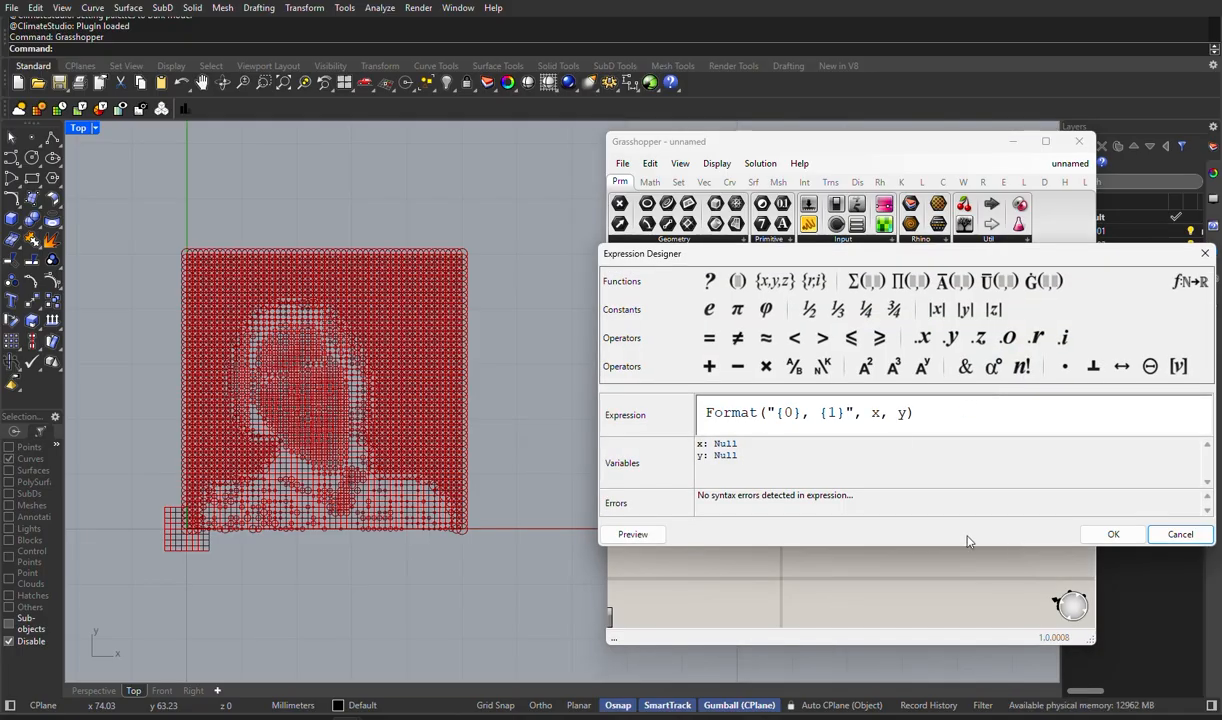
click(1180, 534)
double_click(881, 352)
click(877, 470)
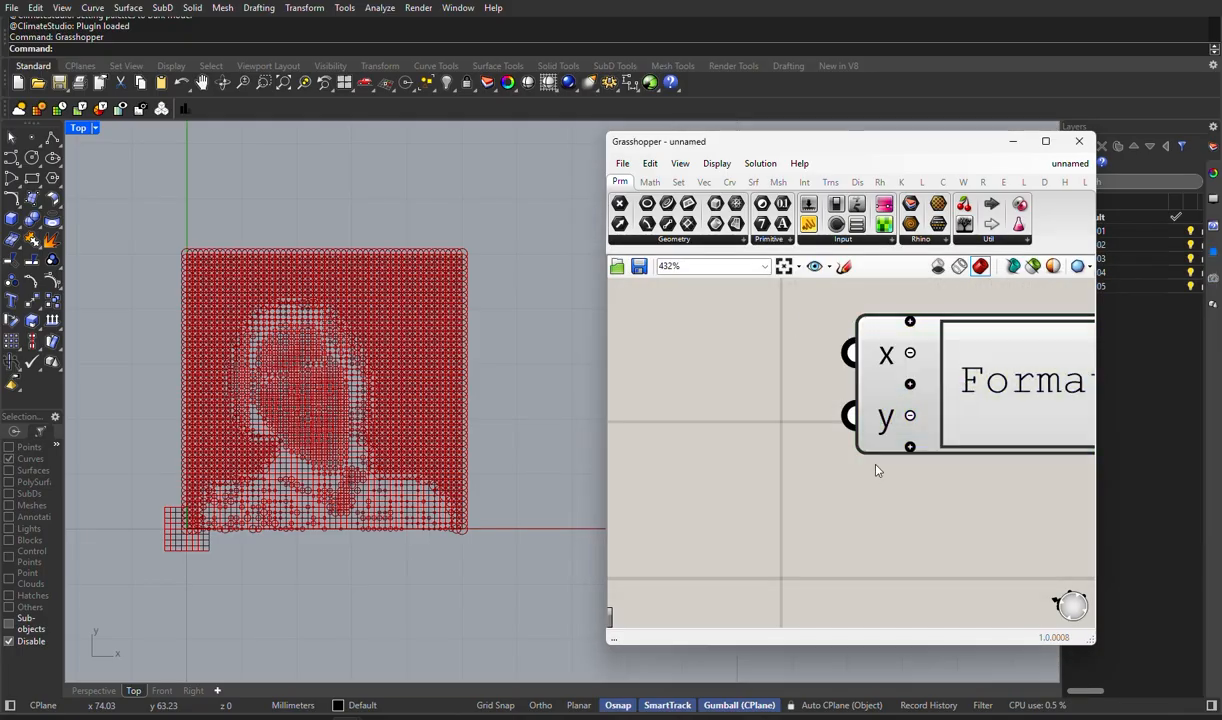
right_drag(877, 470, 736, 482)
click(806, 391)
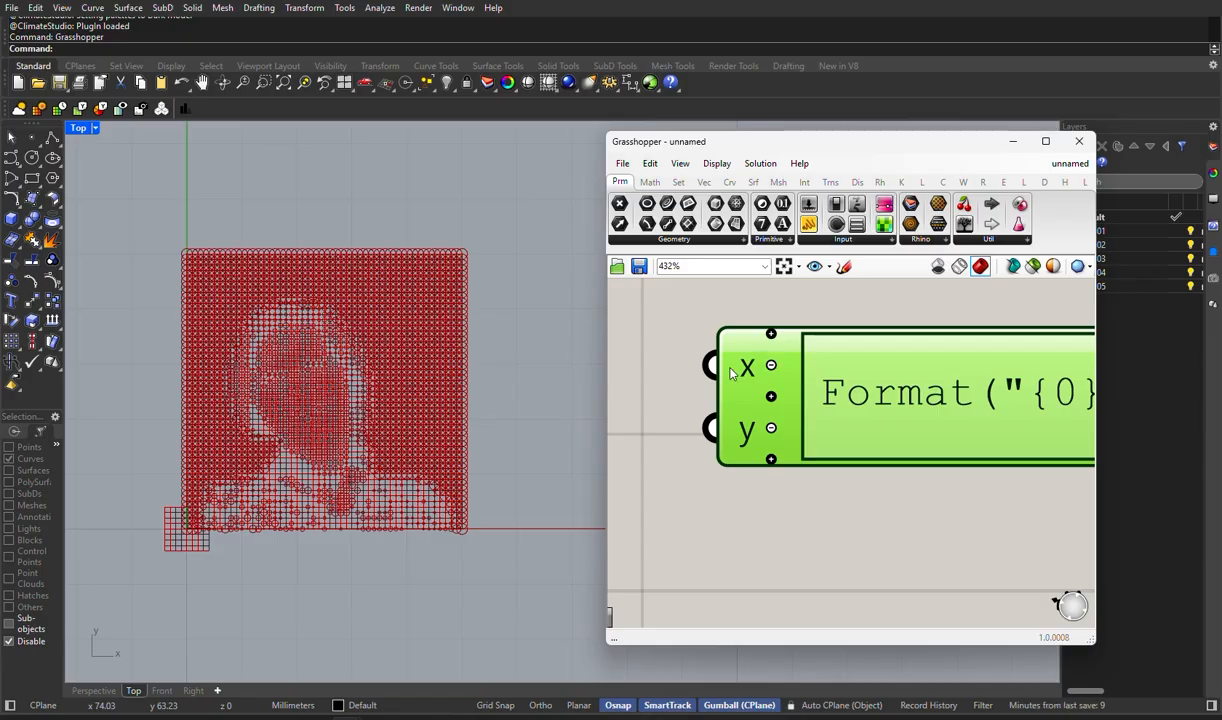
scroll(742, 371, up, 4)
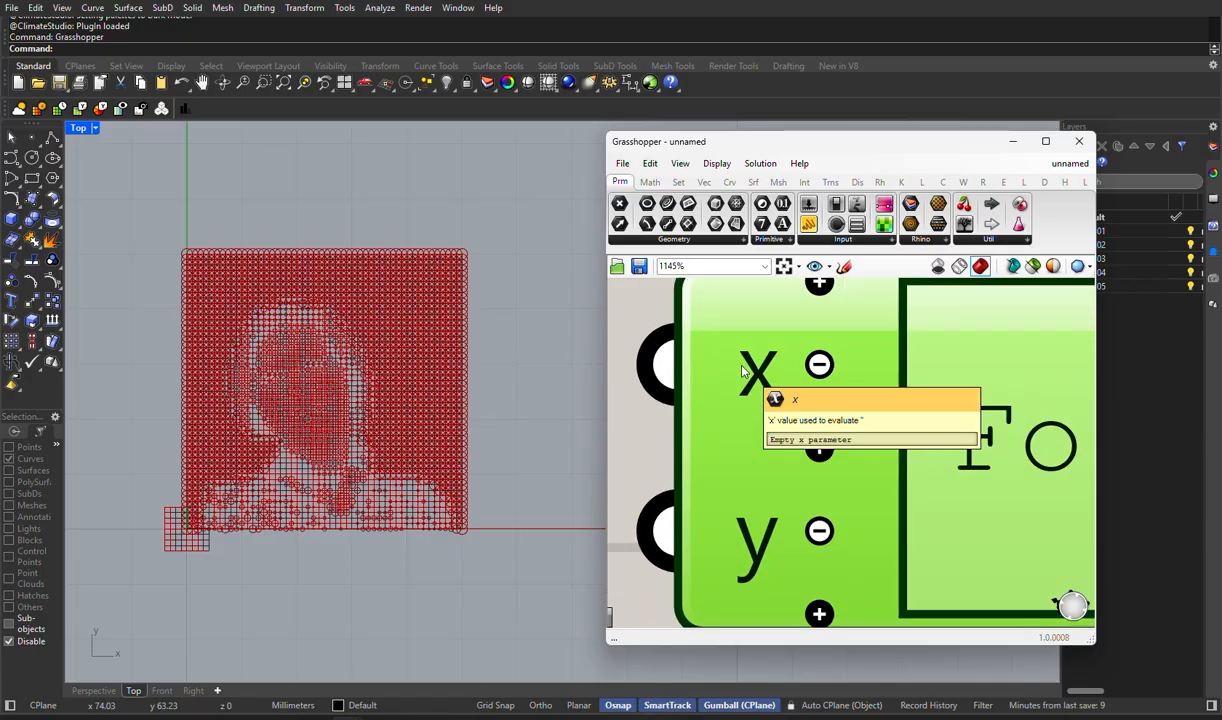
right_click(731, 367)
double_click(721, 362)
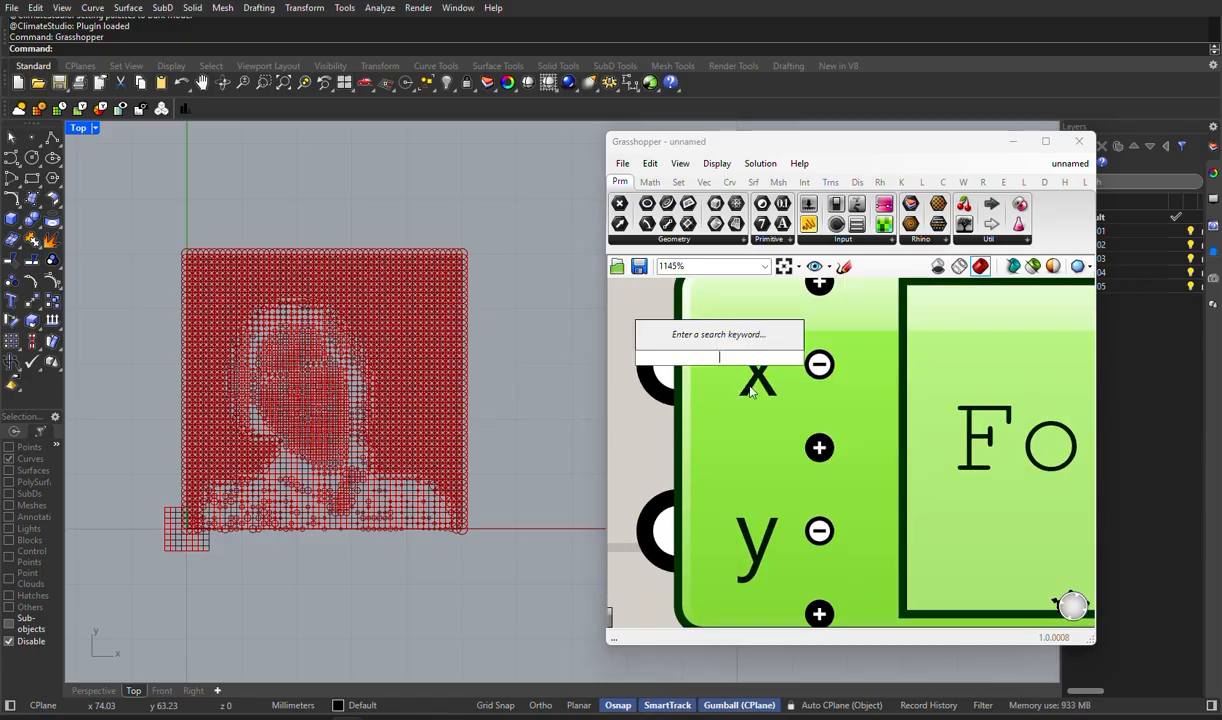
click(756, 390)
double_click(757, 392)
click(760, 405)
- Rename the Expression component's x input to Cell Size
right_click(750, 370)
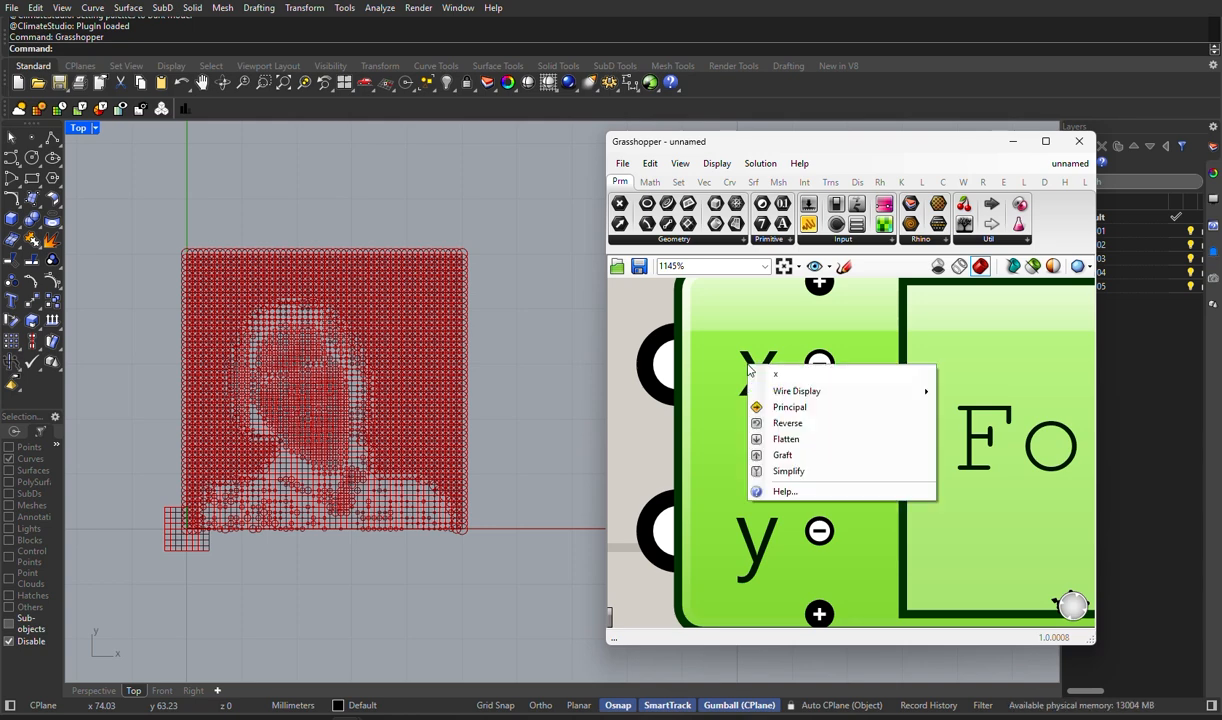
click(776, 375)
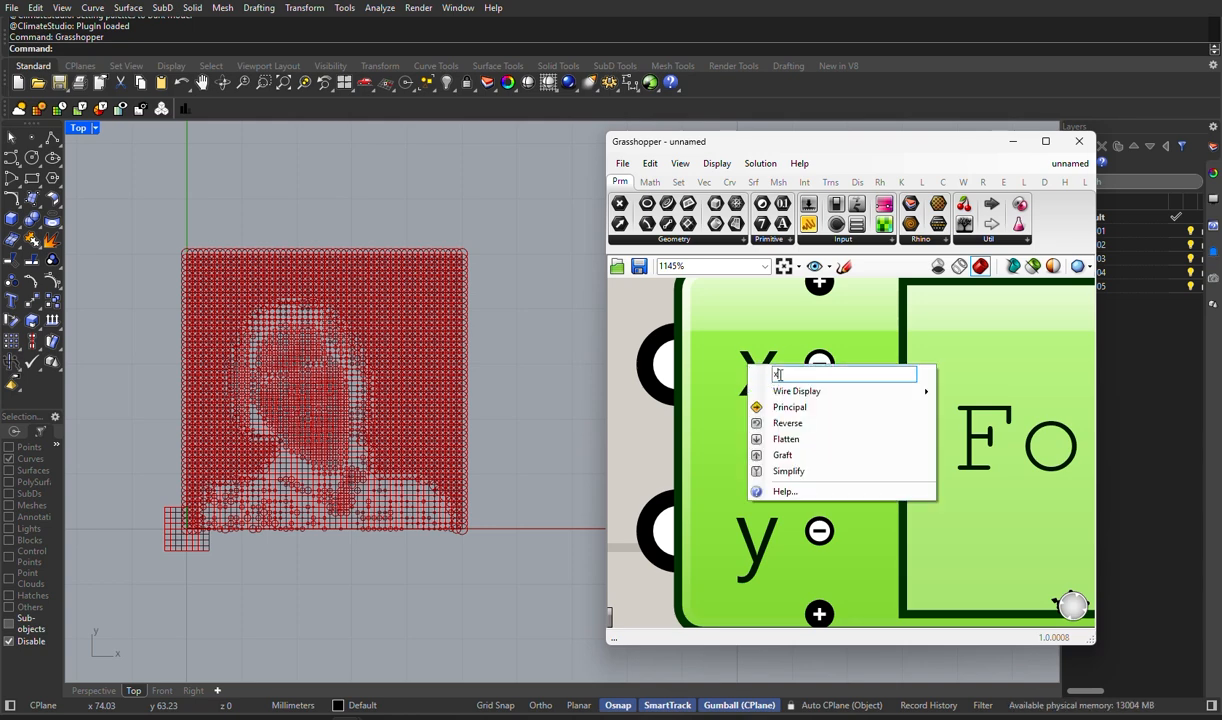
drag(780, 375, 746, 379)
text(Ce)
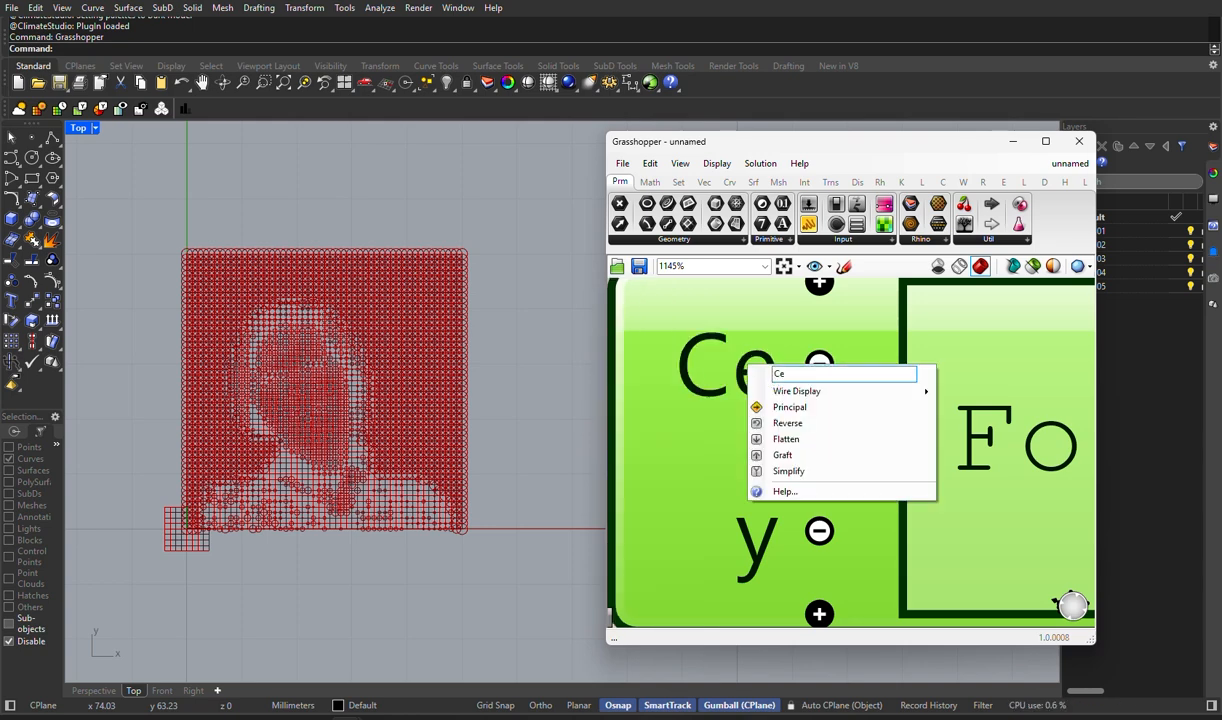
text(ll)
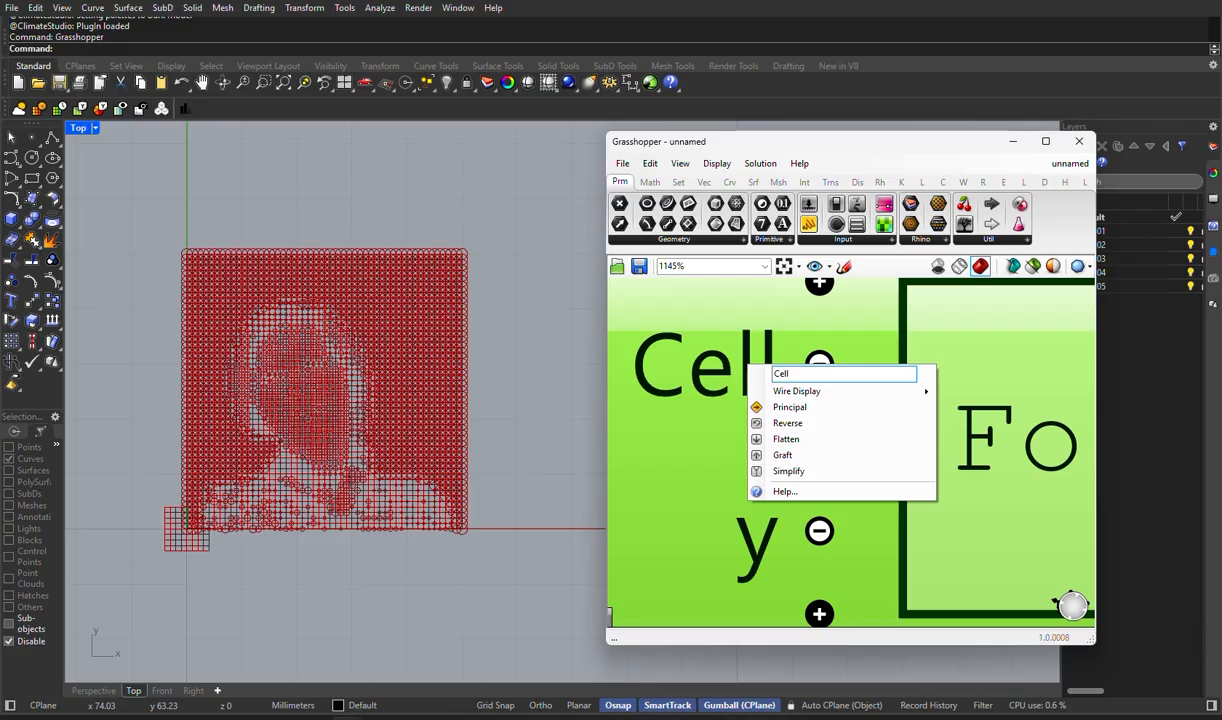
text( Size)
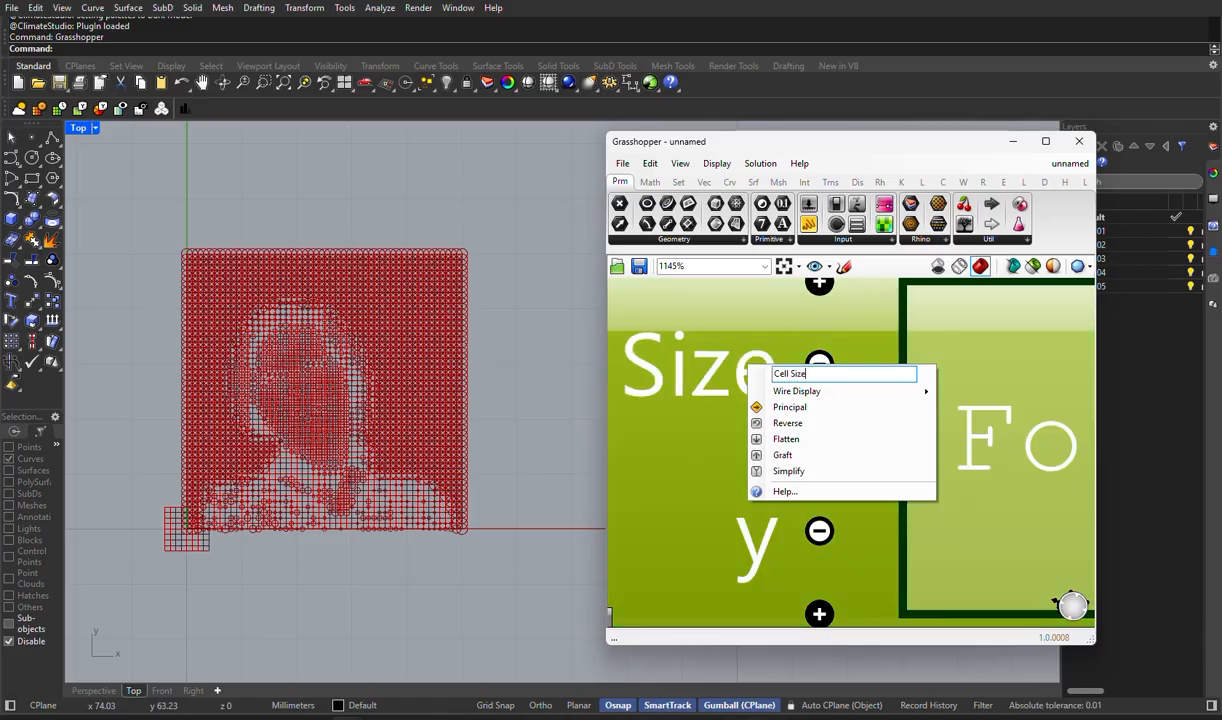
key(Return)
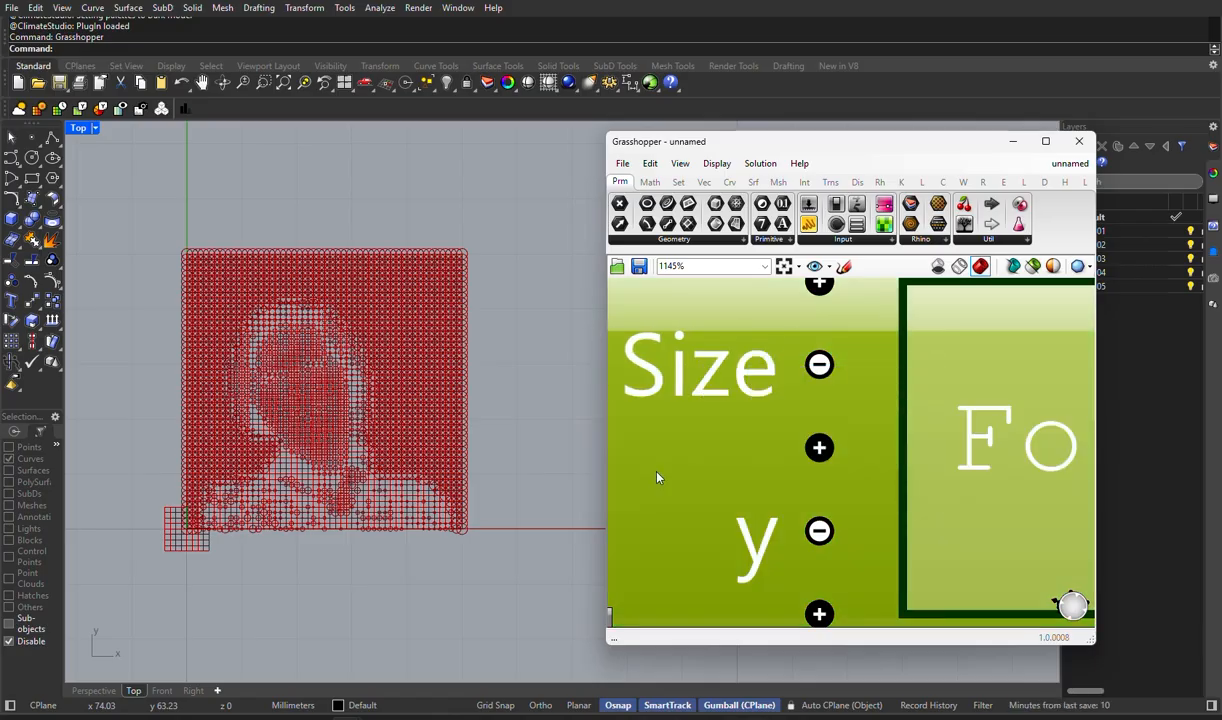
- Rename the Expression component's y input to Brightness
scroll(722, 470, down, 8)
scroll(725, 472, down, 2)
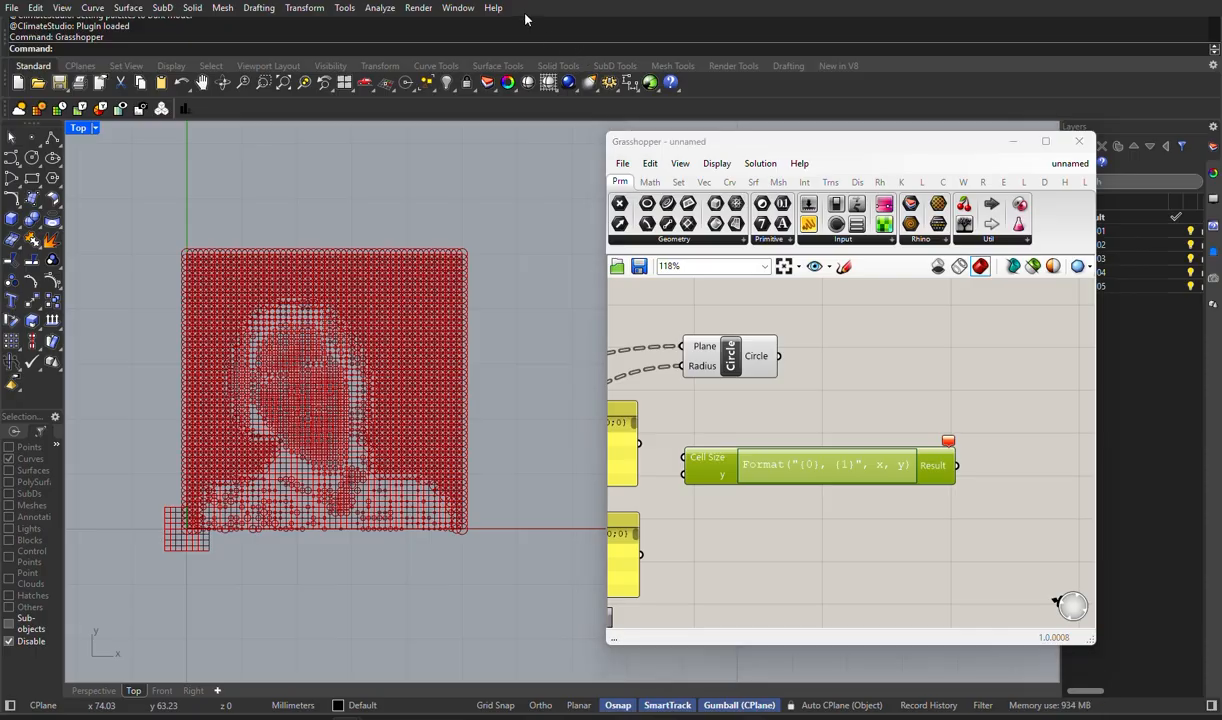
scroll(750, 482, up, 5)
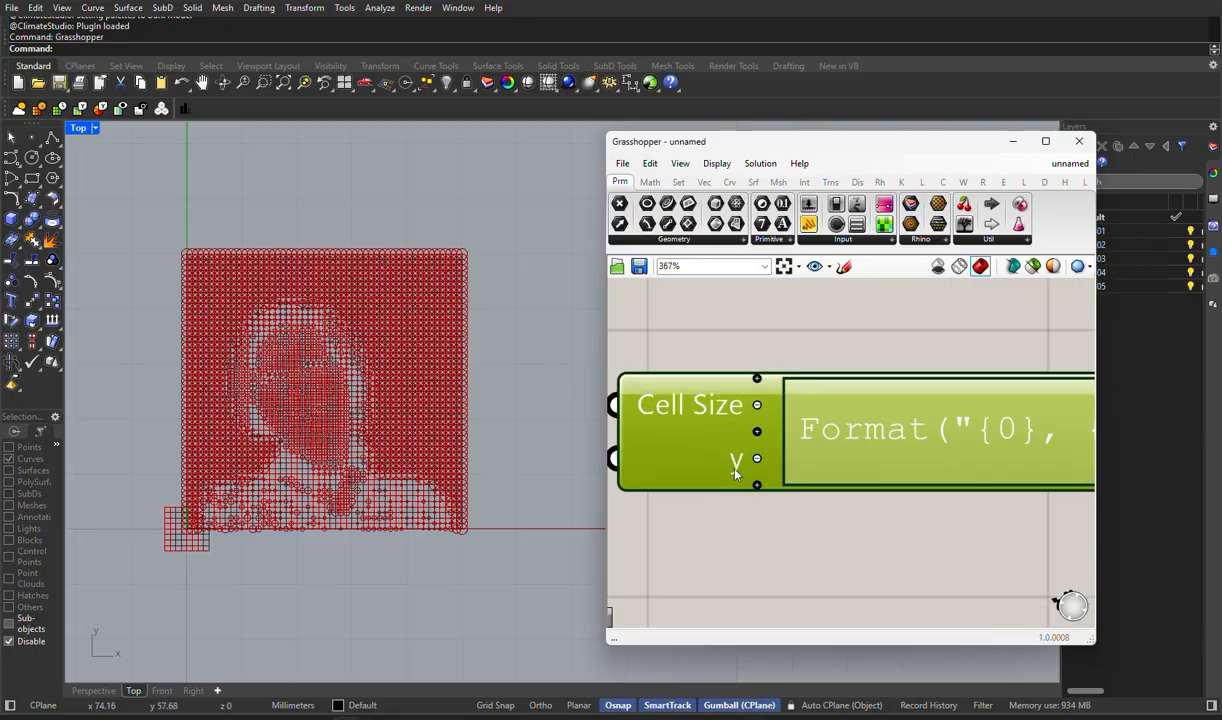
right_click(737, 483)
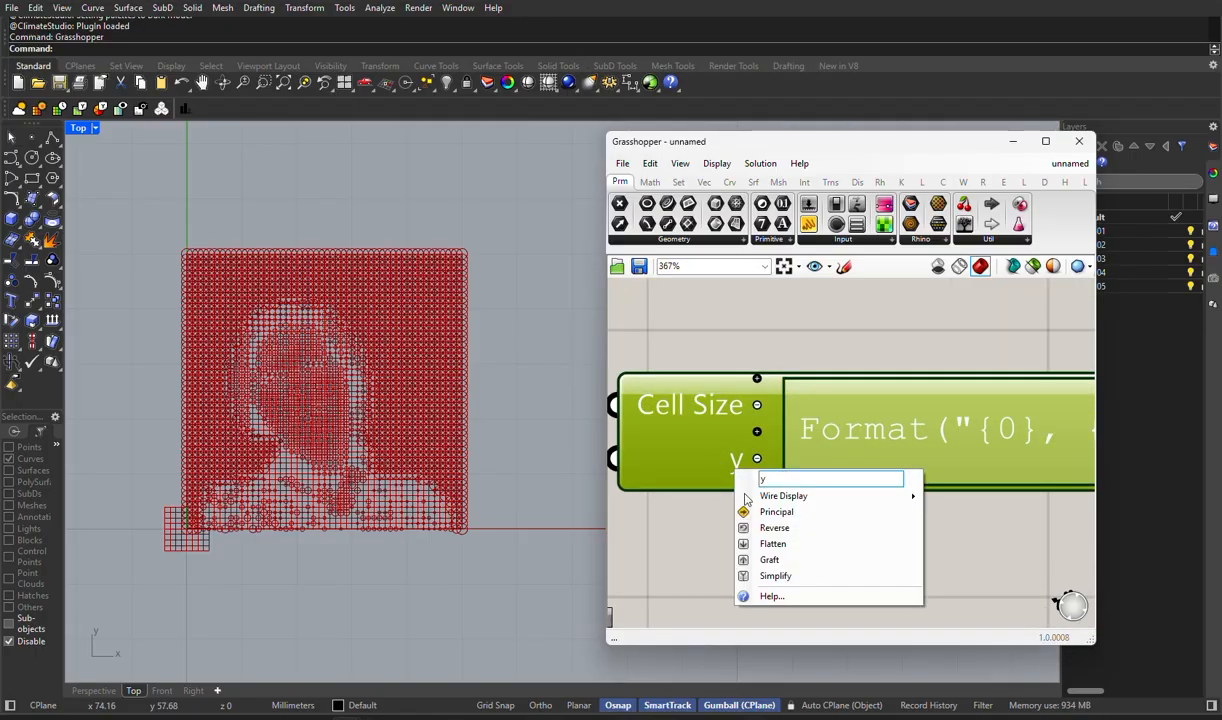
key(BackSpace)
text(Bri)
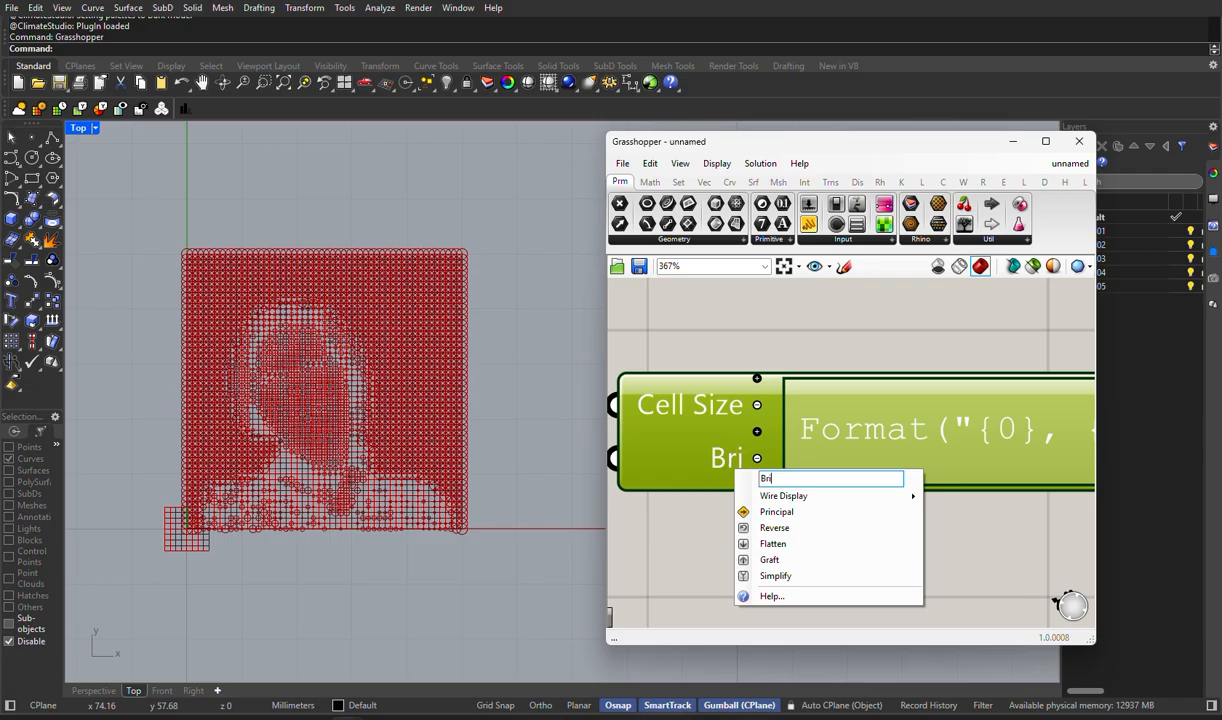
text(ghtness)
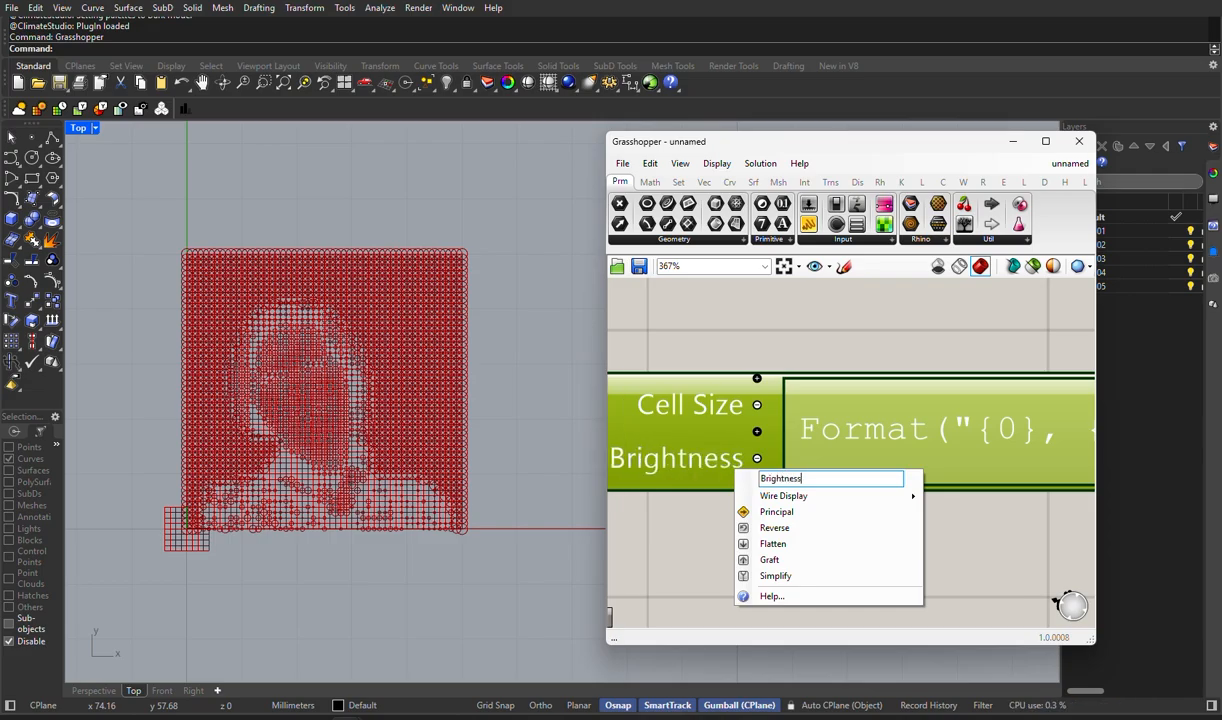
- Connect the Division component's Result output to the Expression's Cell Size input
scroll(903, 401, down, 8)
right_drag(622, 335, 739, 343)
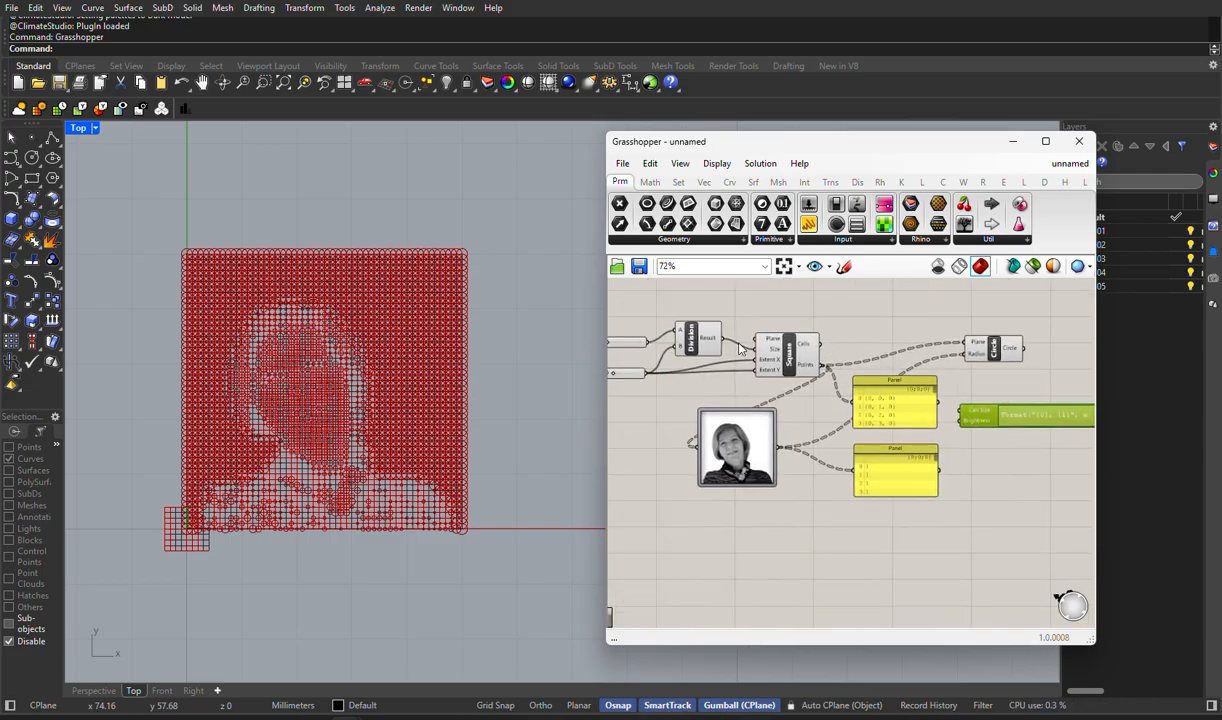
drag(937, 403, 963, 414)
scroll(982, 430, up, 4)
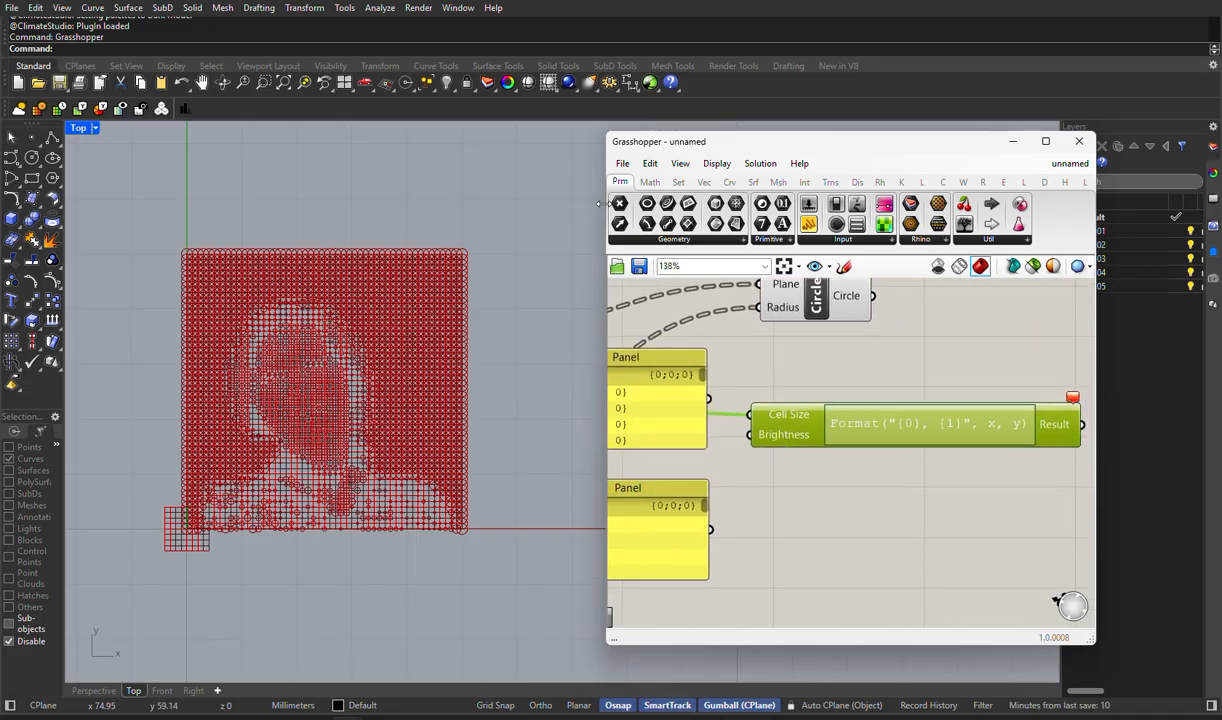
click(523, 14)
- Connect the Image Sampler's output to the Expression component's Brightness input
scroll(806, 486, down, 5)
right_drag(804, 478, 818, 463)
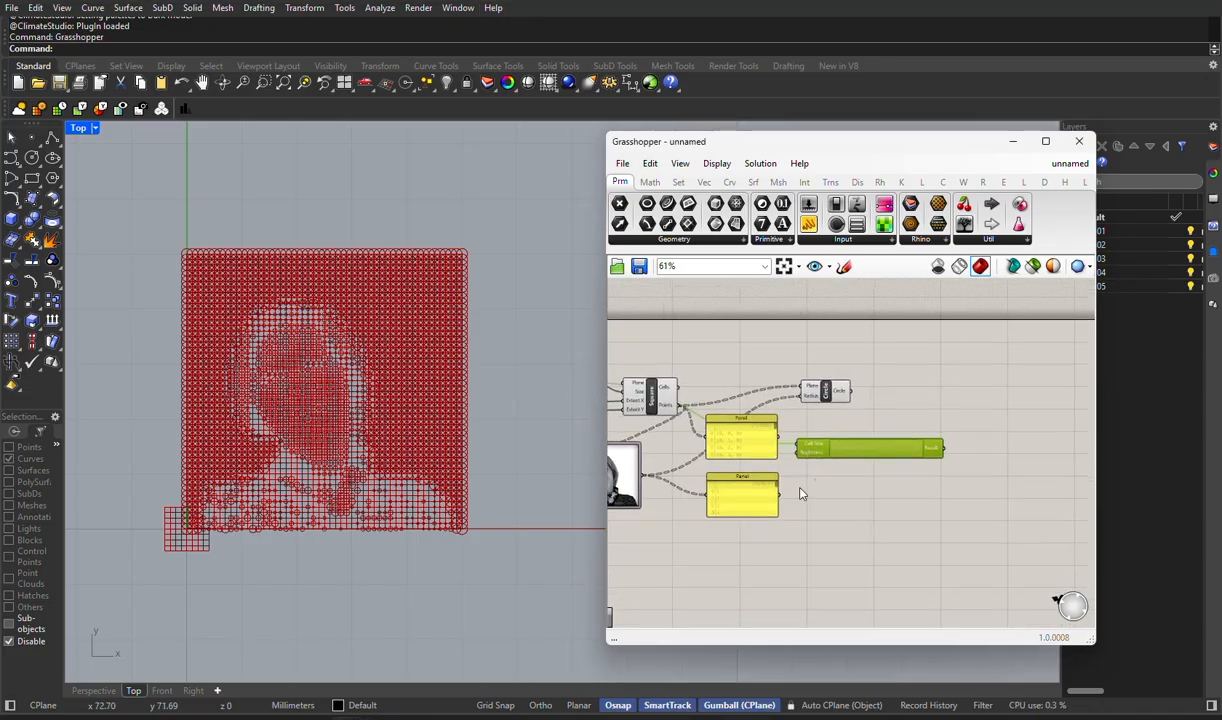
scroll(690, 485, up, 4)
right_drag(904, 473, 938, 477)
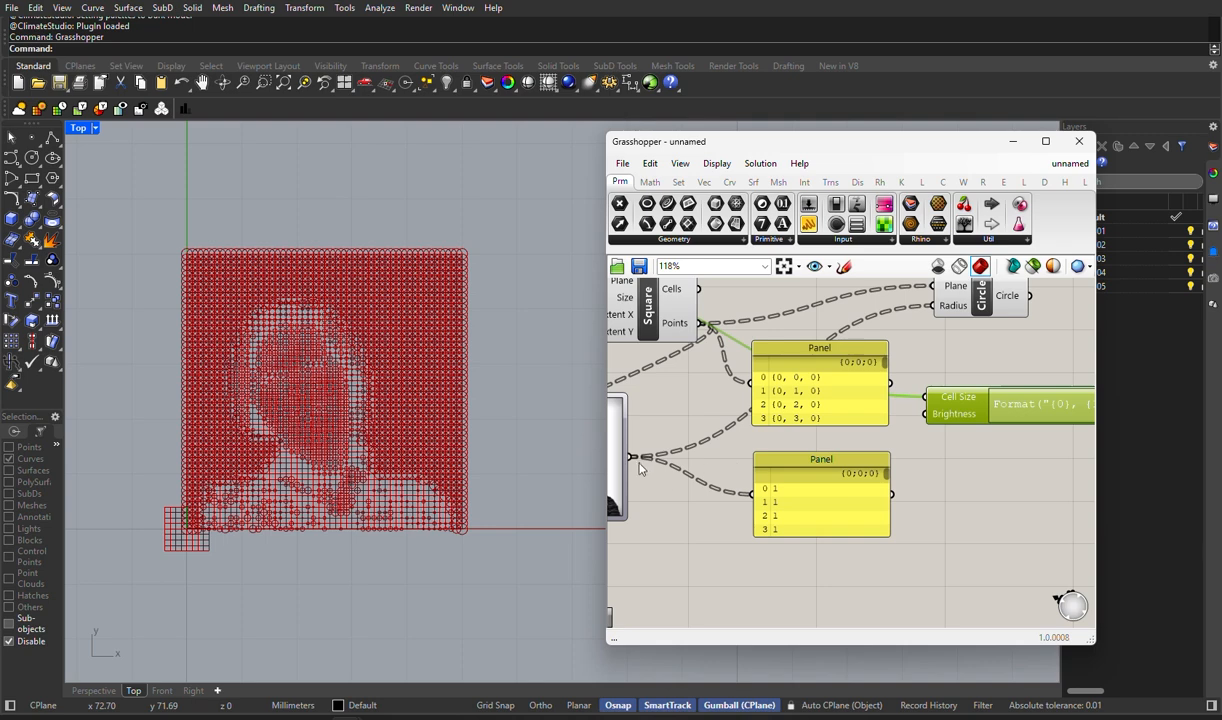
drag(626, 459, 925, 413)
- Try replacing the Expression component's default formula with Cell Size * Brightness, with spaces around the multiplication sign
right_drag(922, 436, 612, 428)
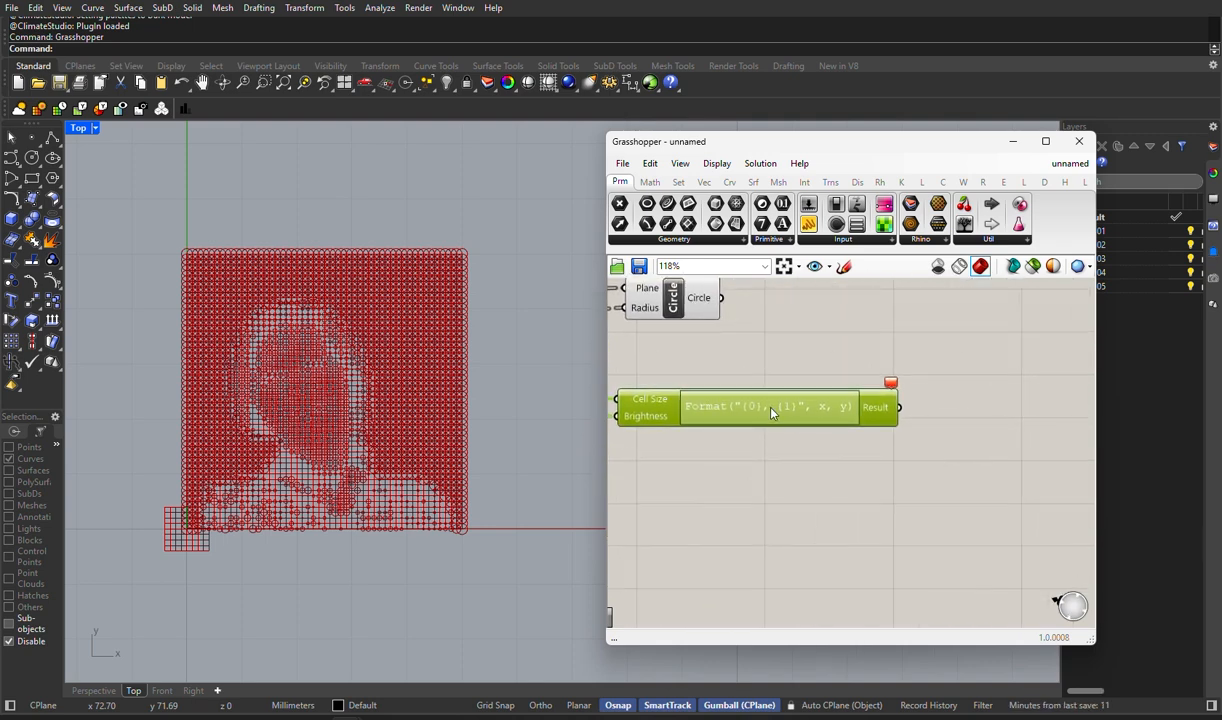
double_click(772, 409)
drag(790, 422, 560, 425)
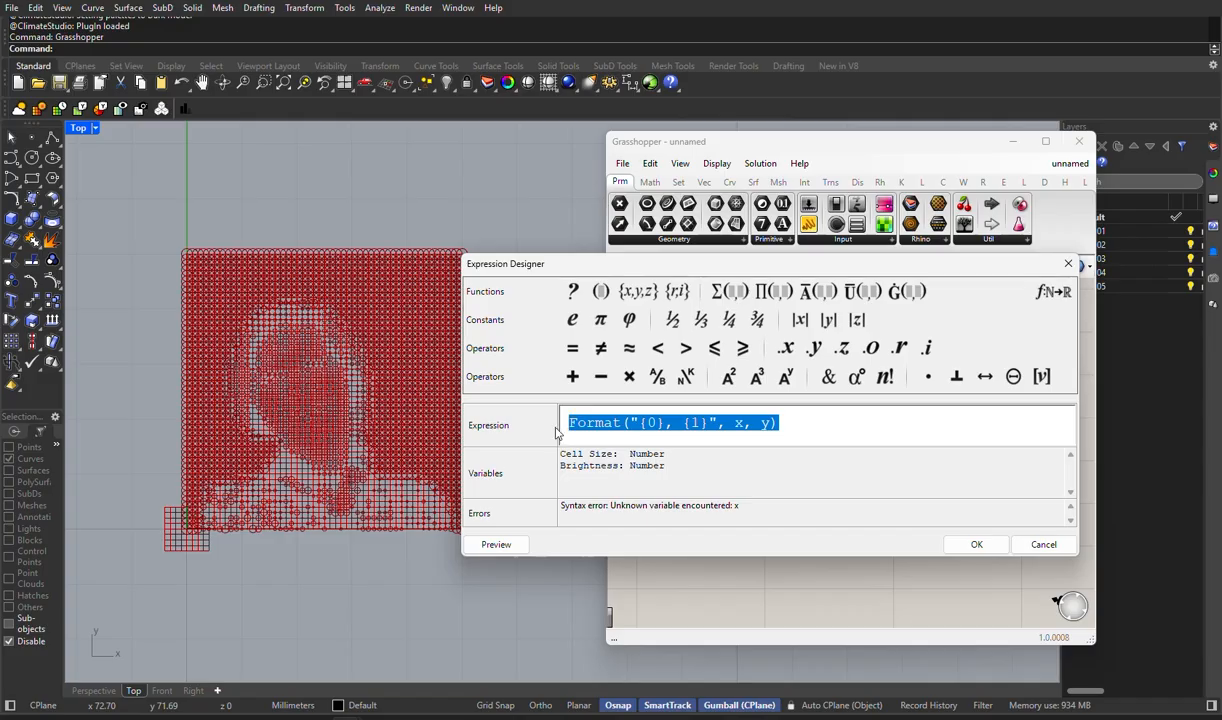
text(Ce)
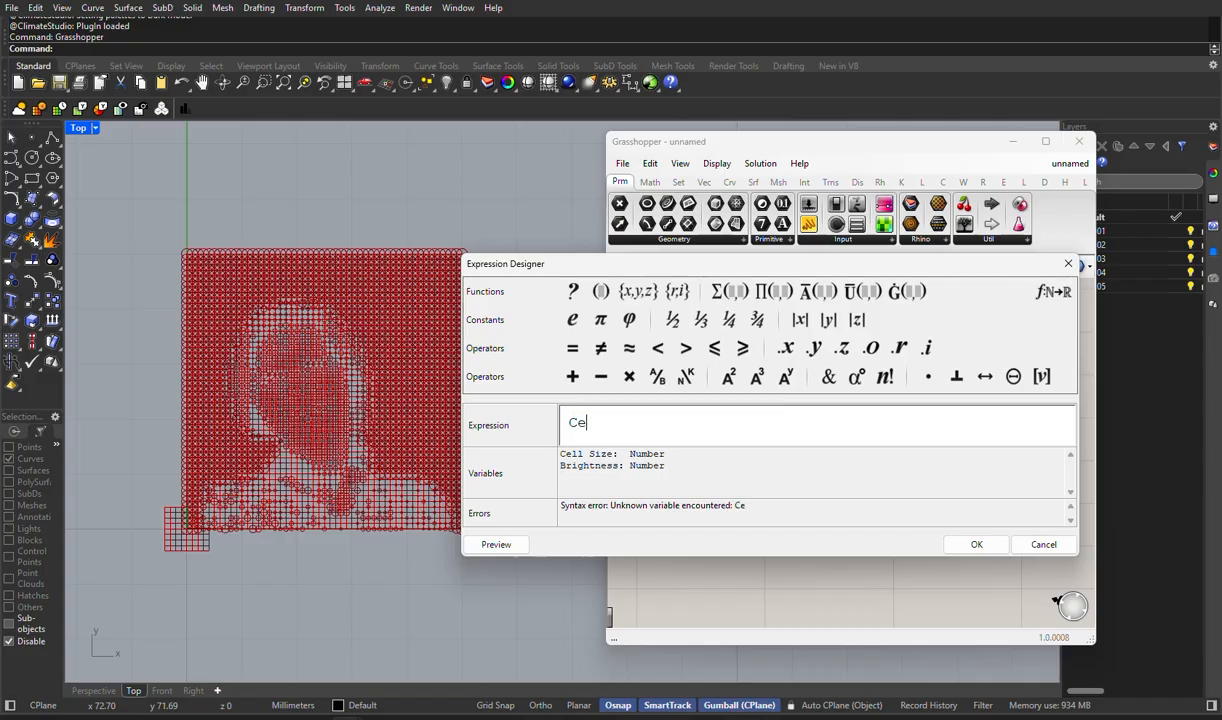
text(ll Size*Brightnr)
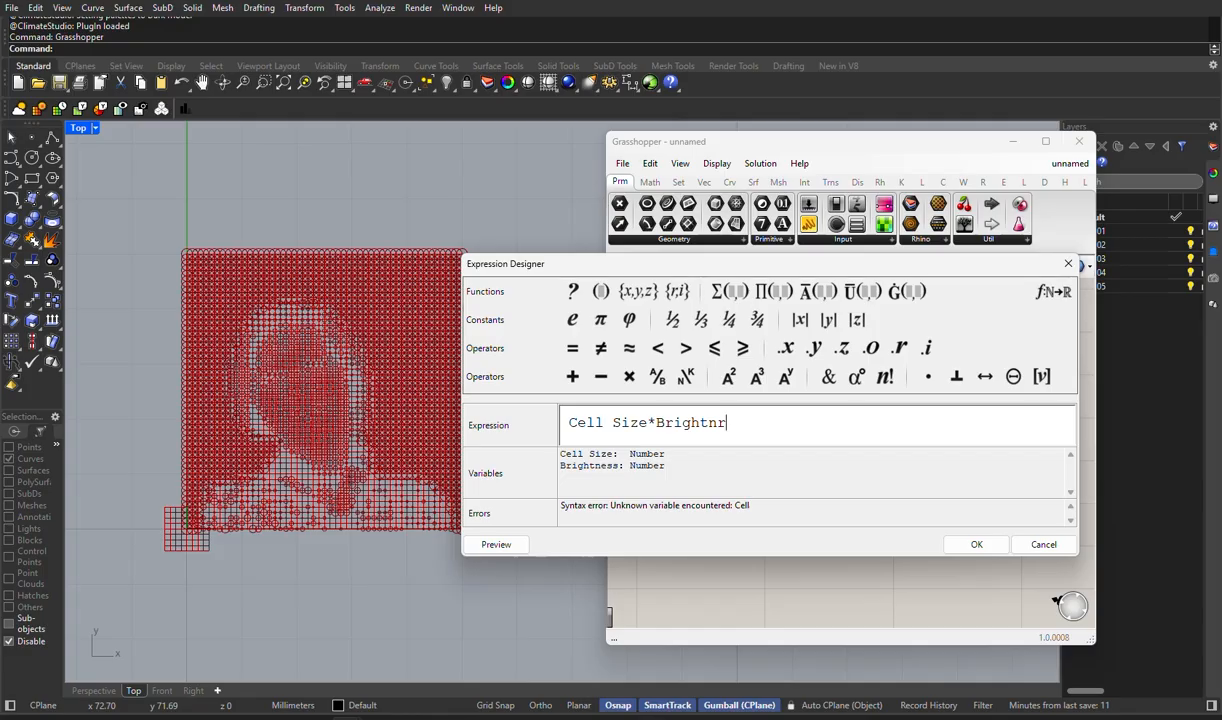
key(BackSpace)
text(ess)
click(654, 423)
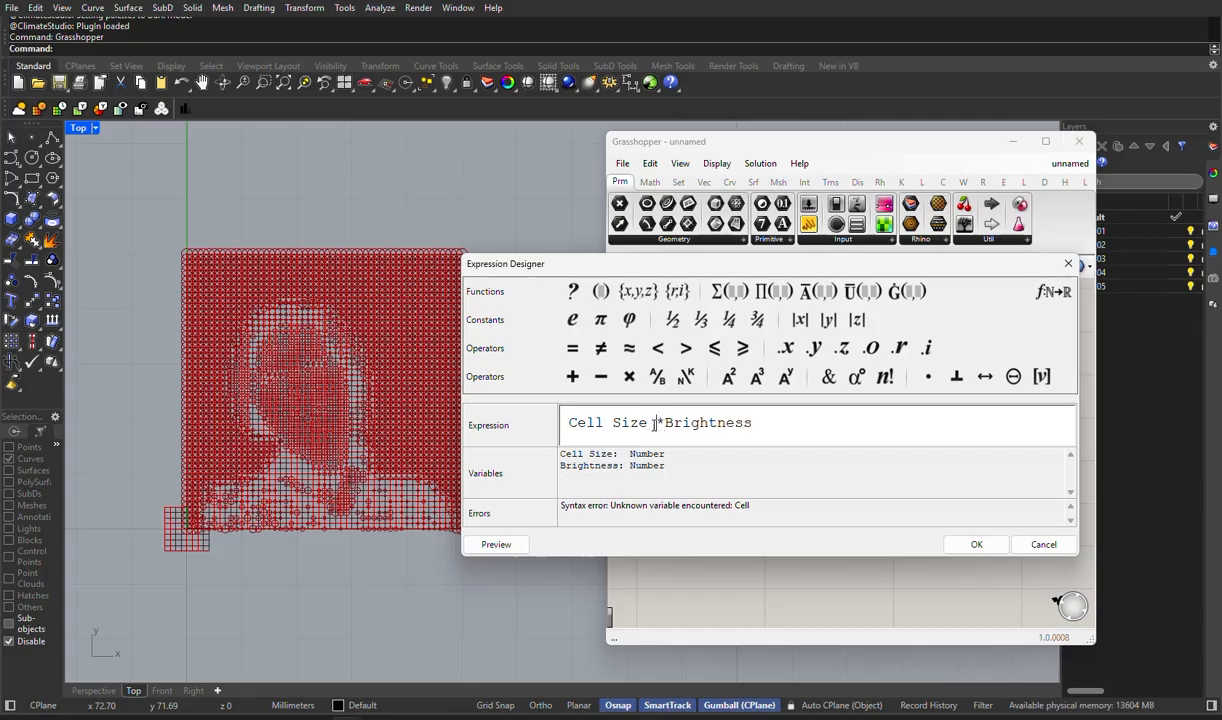
click(665, 423)
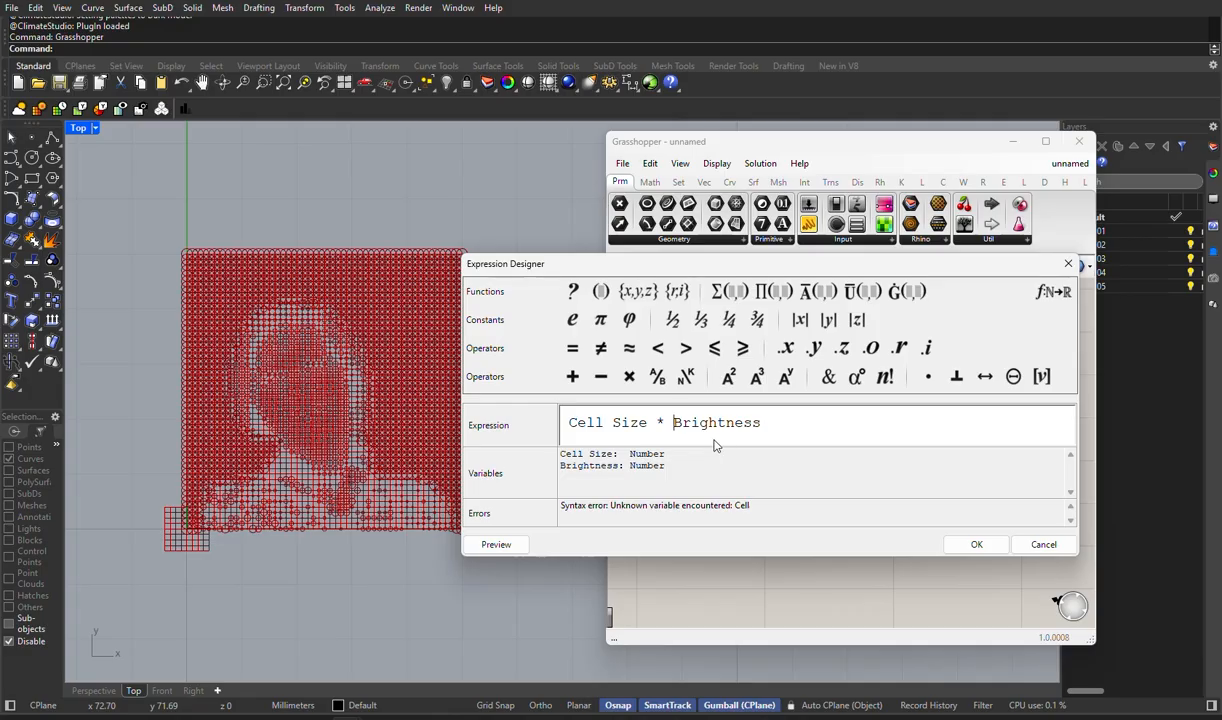
- Clear the formula, try entering Cell Size alone, and close the Expression Designer without applying the changes
drag(753, 423, 560, 425)
key(BackSpace)
key(BackSpace)
click(628, 378)
text(C)
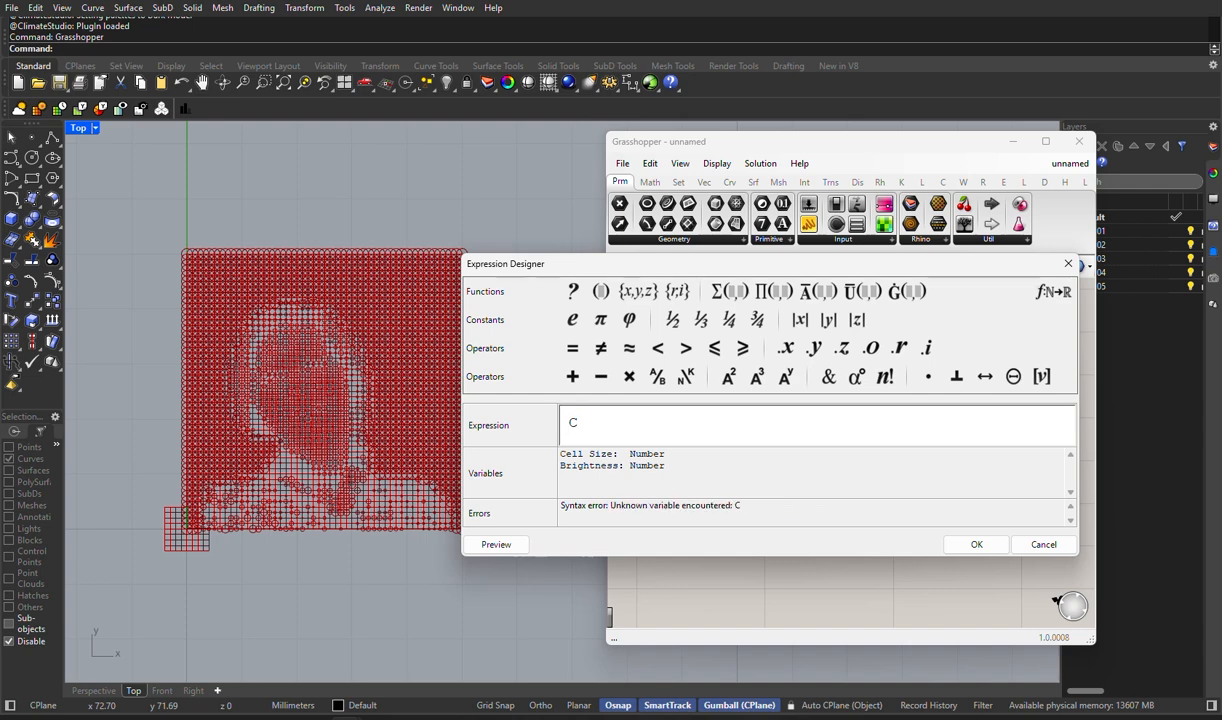
text(ell )
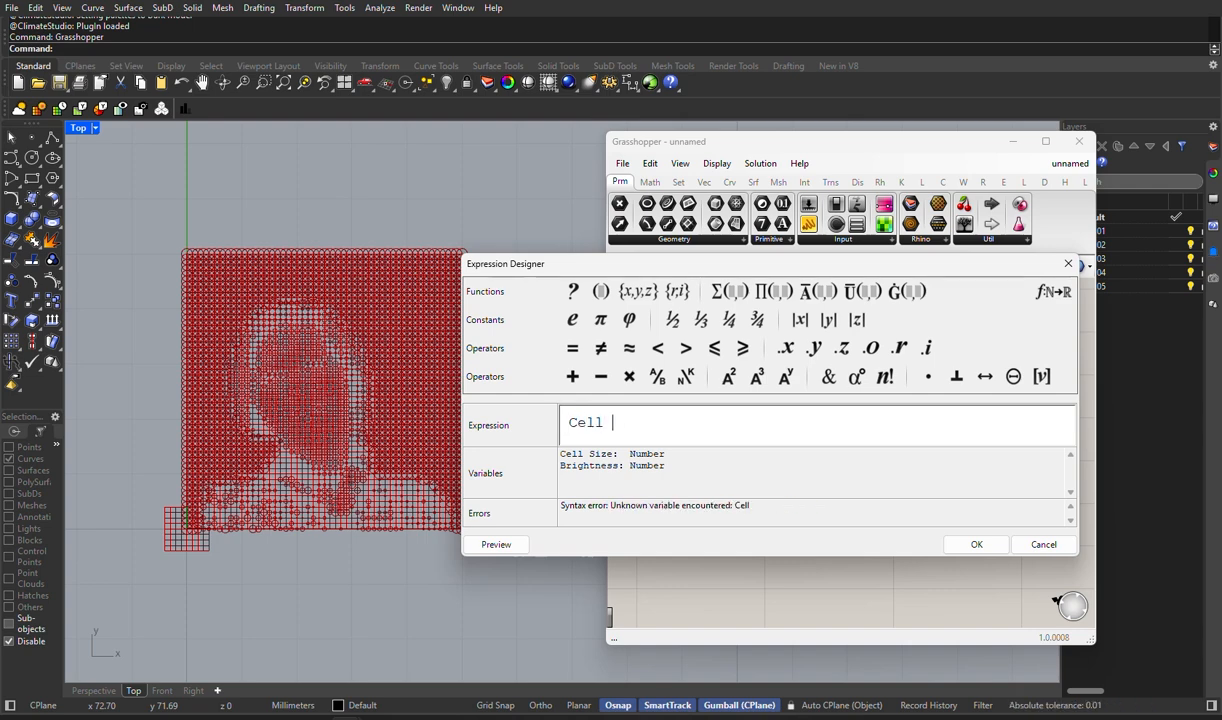
text(Size)
click(1071, 265)
- Remove the space from the Expression's Cell Size input name so that it reads CellSize
double_click(653, 403)
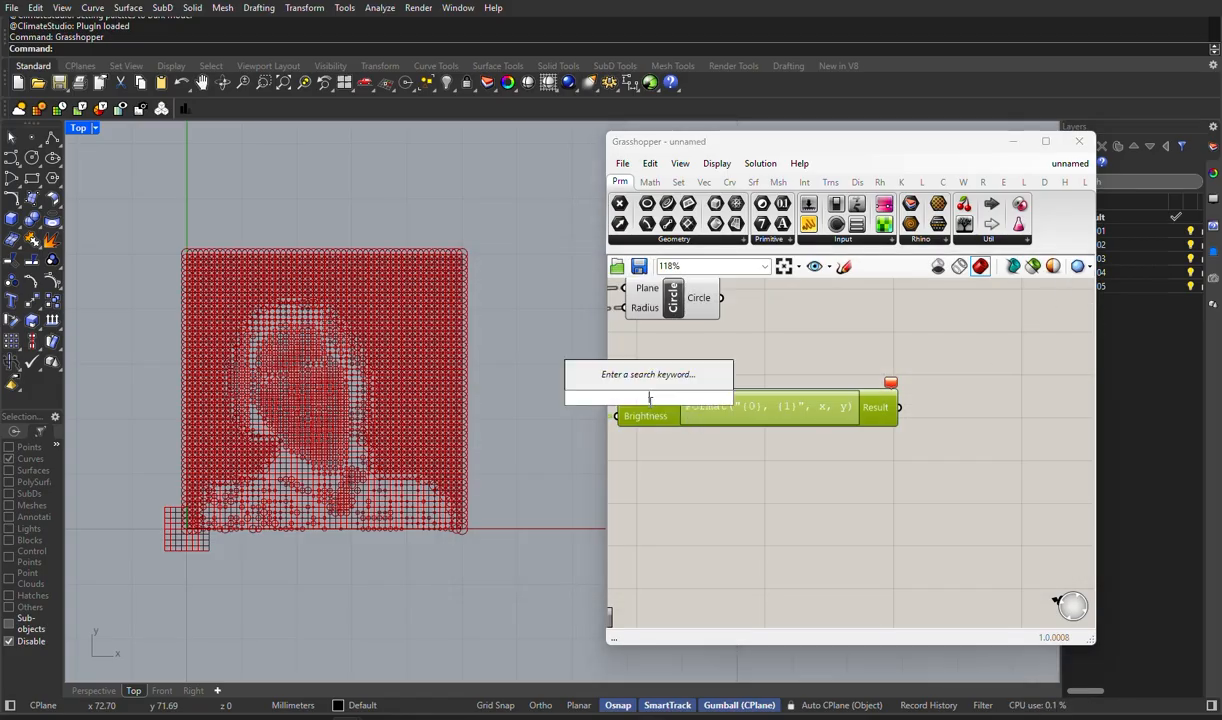
right_click(658, 402)
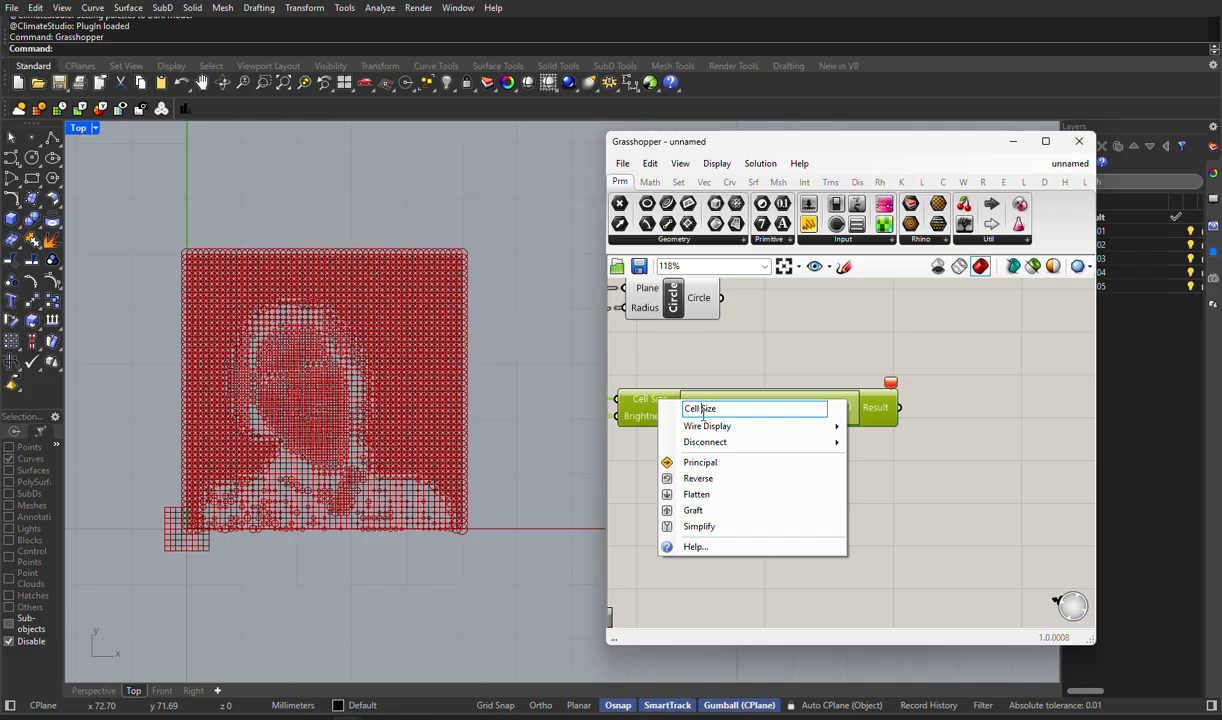
key(BackSpace)
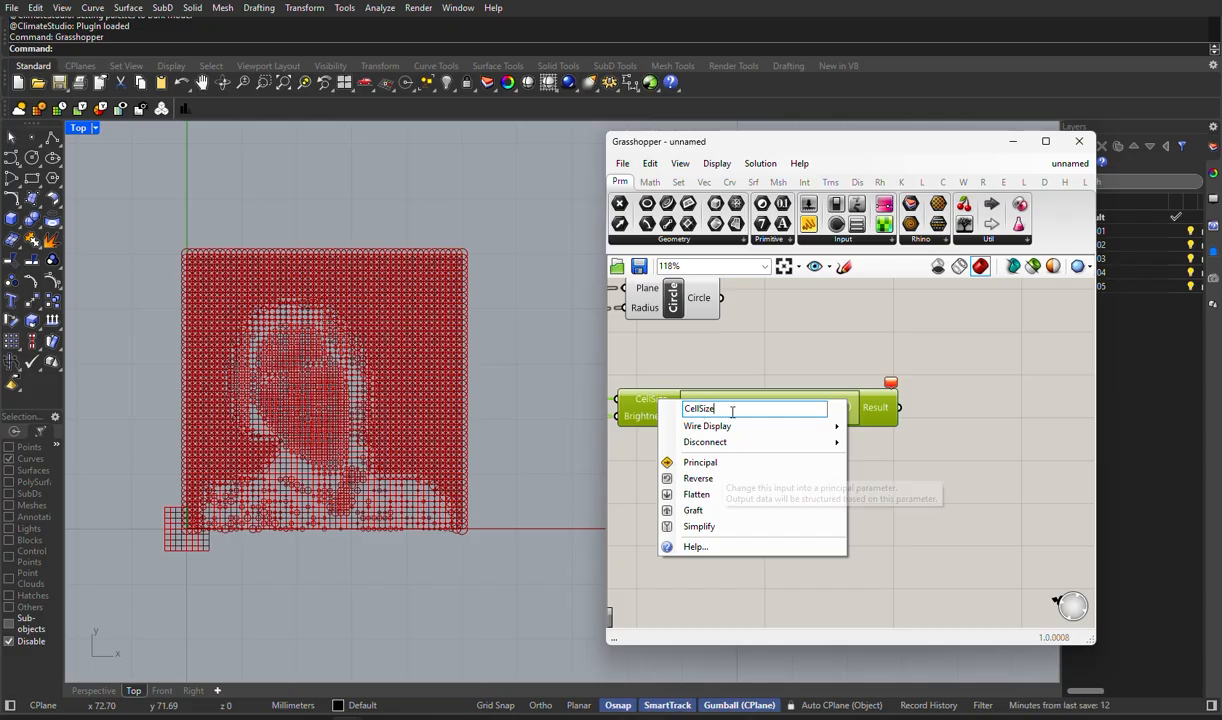
click(732, 412)
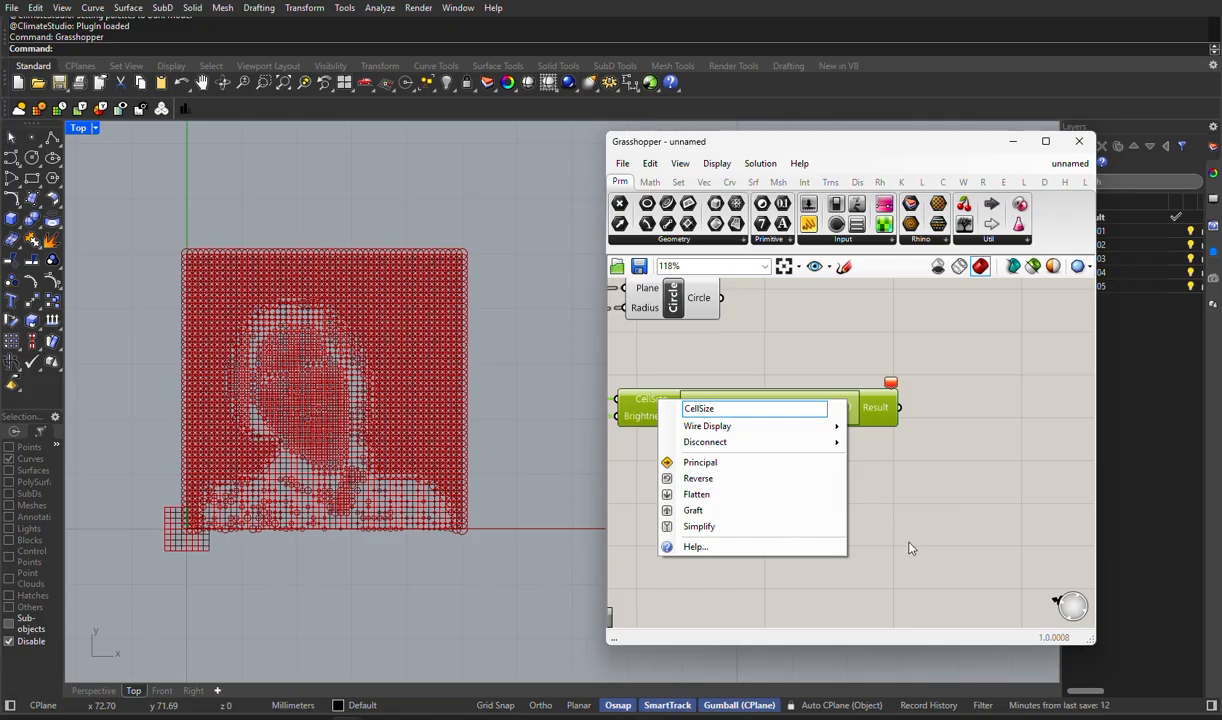
key(Return)
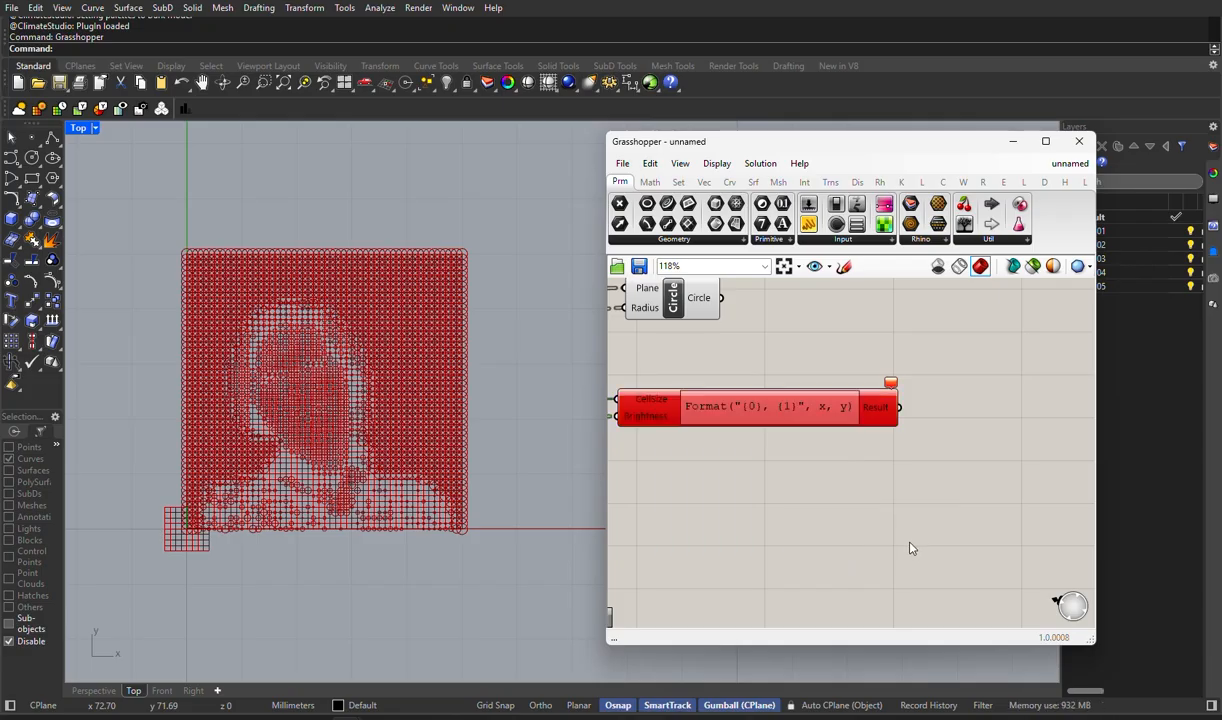
- Replace the Expression component's formula with CellSize*Brightness and apply it
double_click(757, 418)
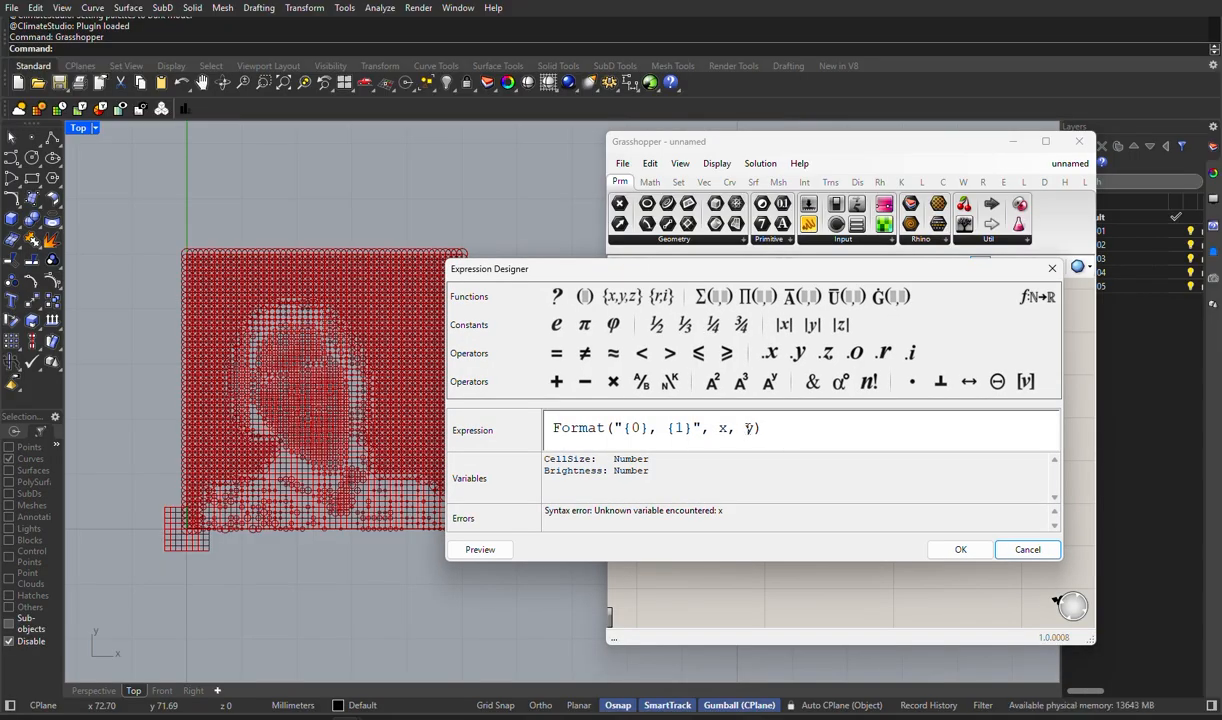
drag(788, 429, 525, 435)
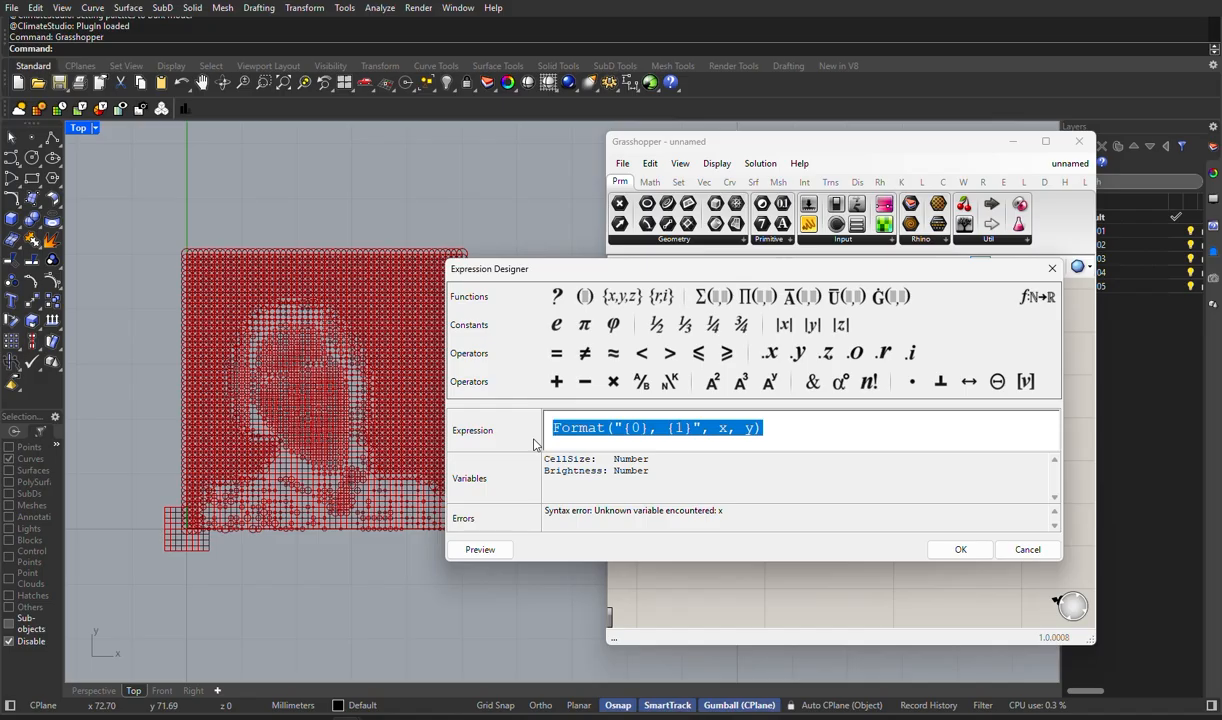
text(Cell)
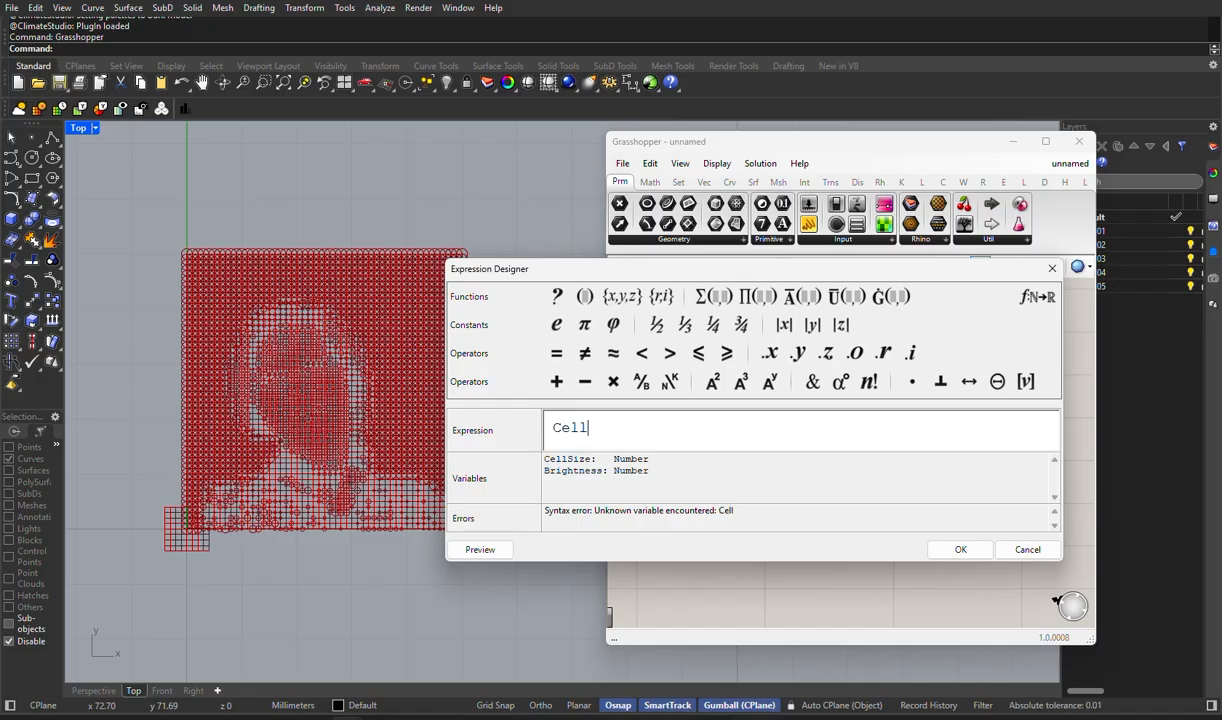
text(Size)
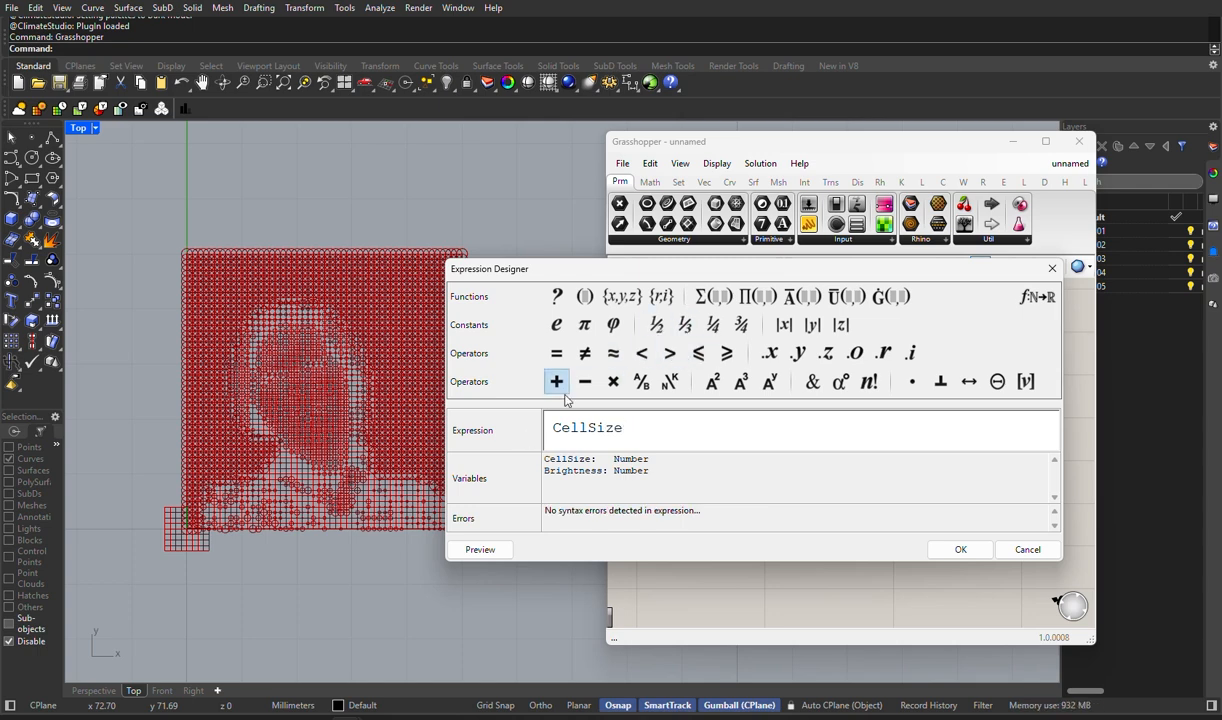
click(613, 388)
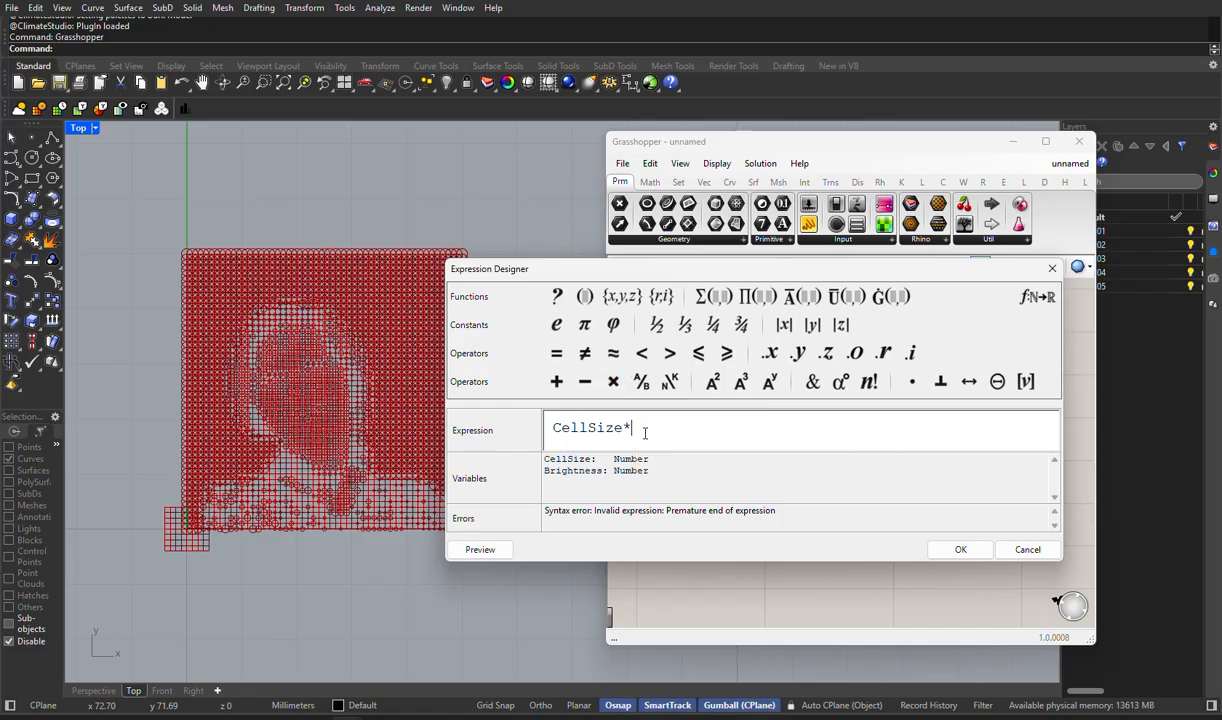
text(B)
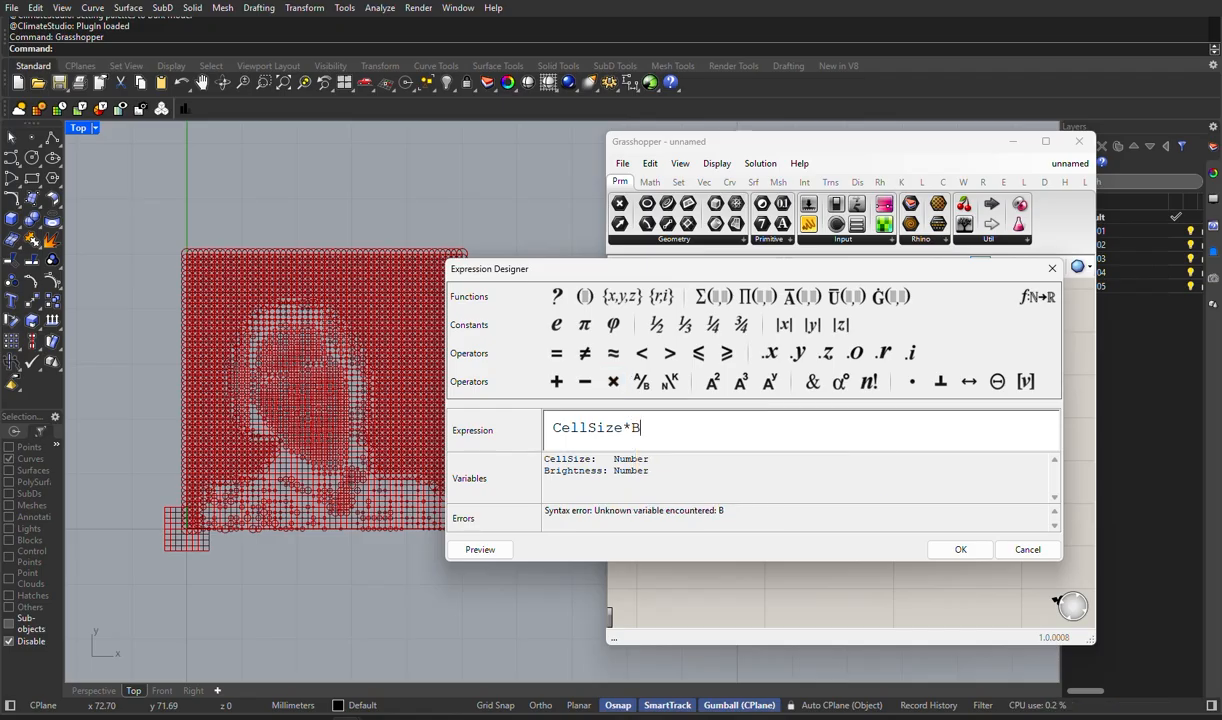
text(rightness)
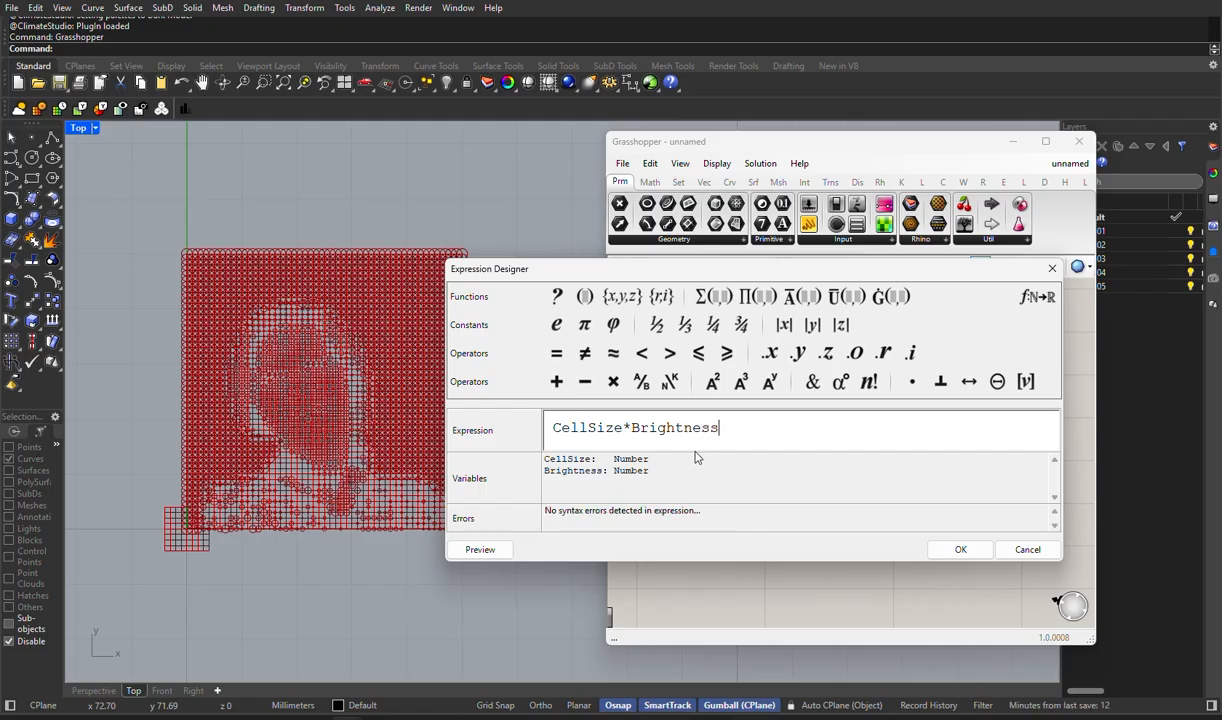
click(968, 556)
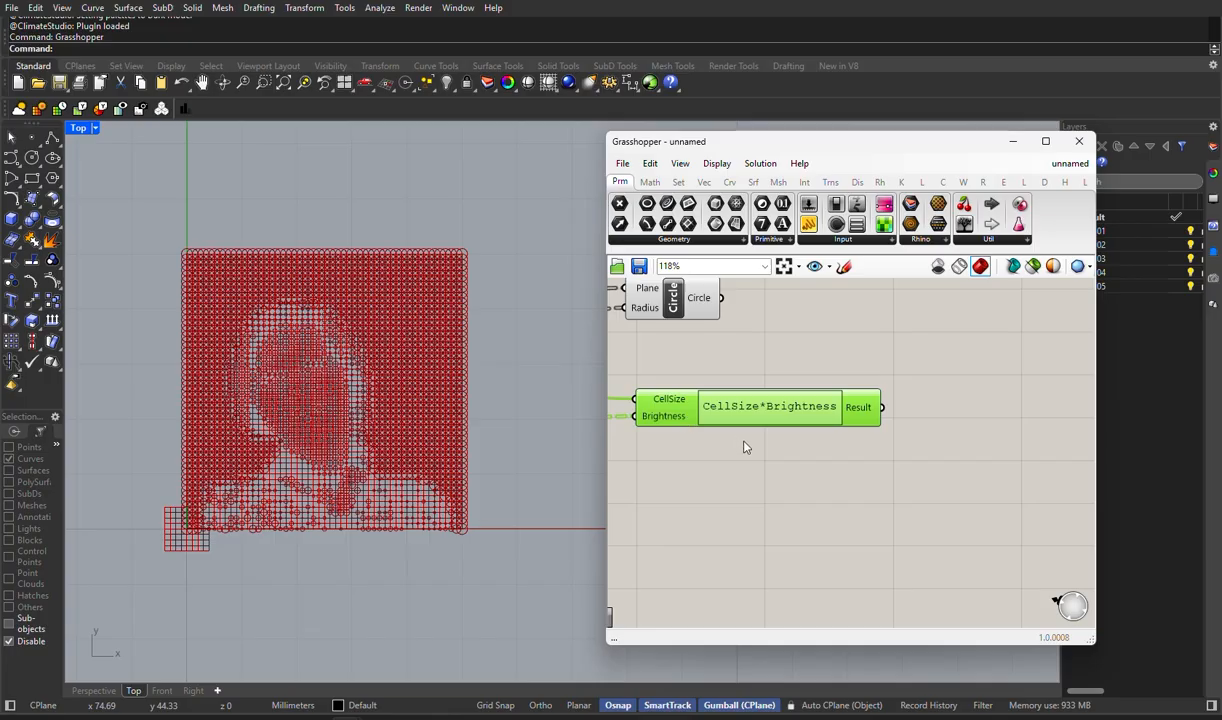
- Try connecting the Expression's Result to the Circle's Radius and moving the Circle component beyond the Expression
scroll(740, 440, down, 3)
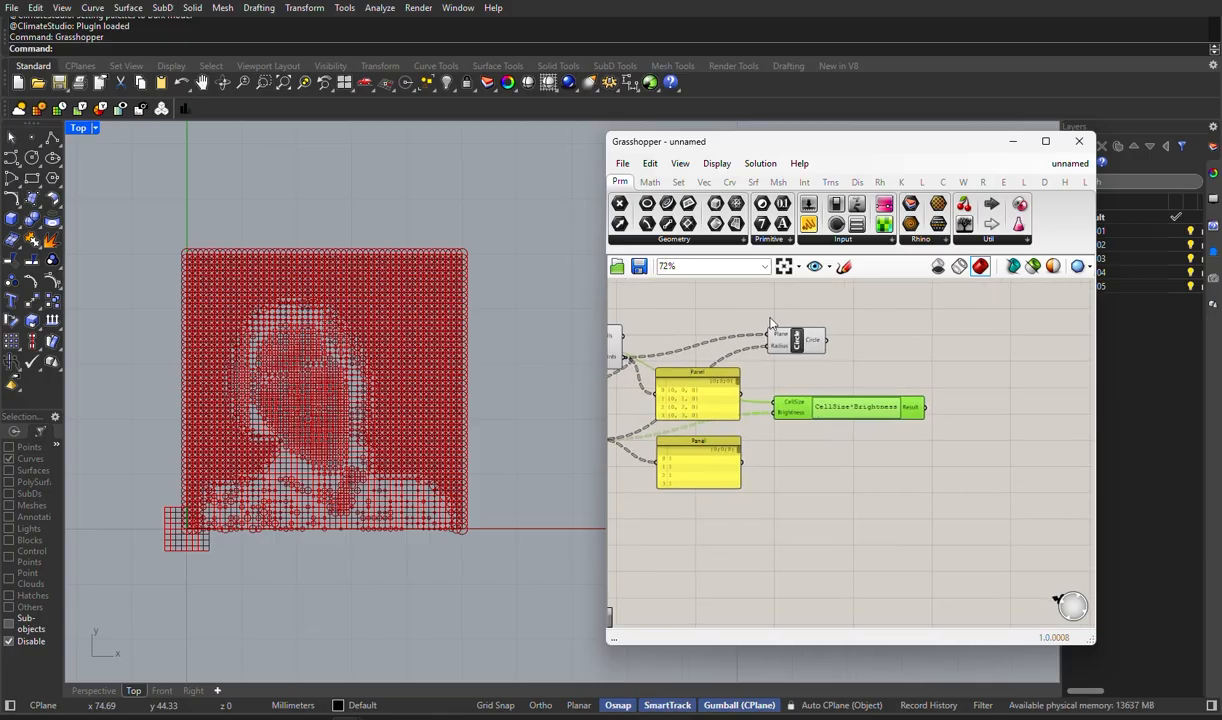
drag(924, 408, 899, 341)
click(787, 345)
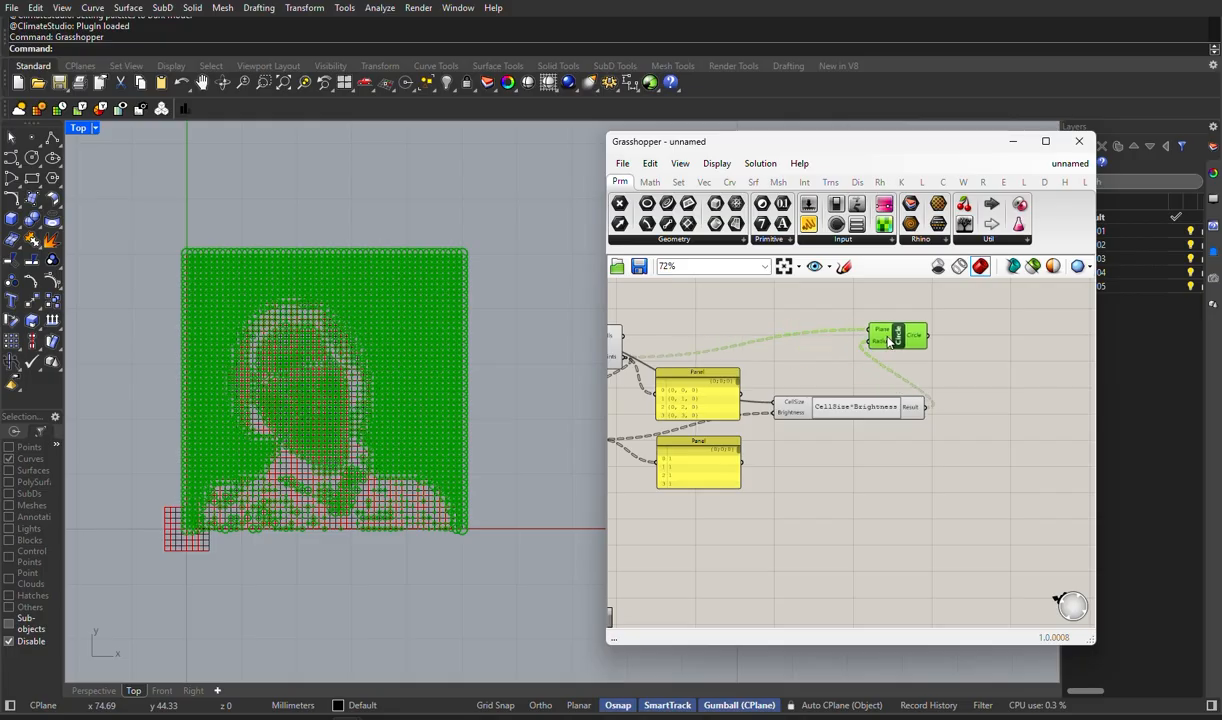
click(830, 445)
right_drag(755, 356, 837, 363)
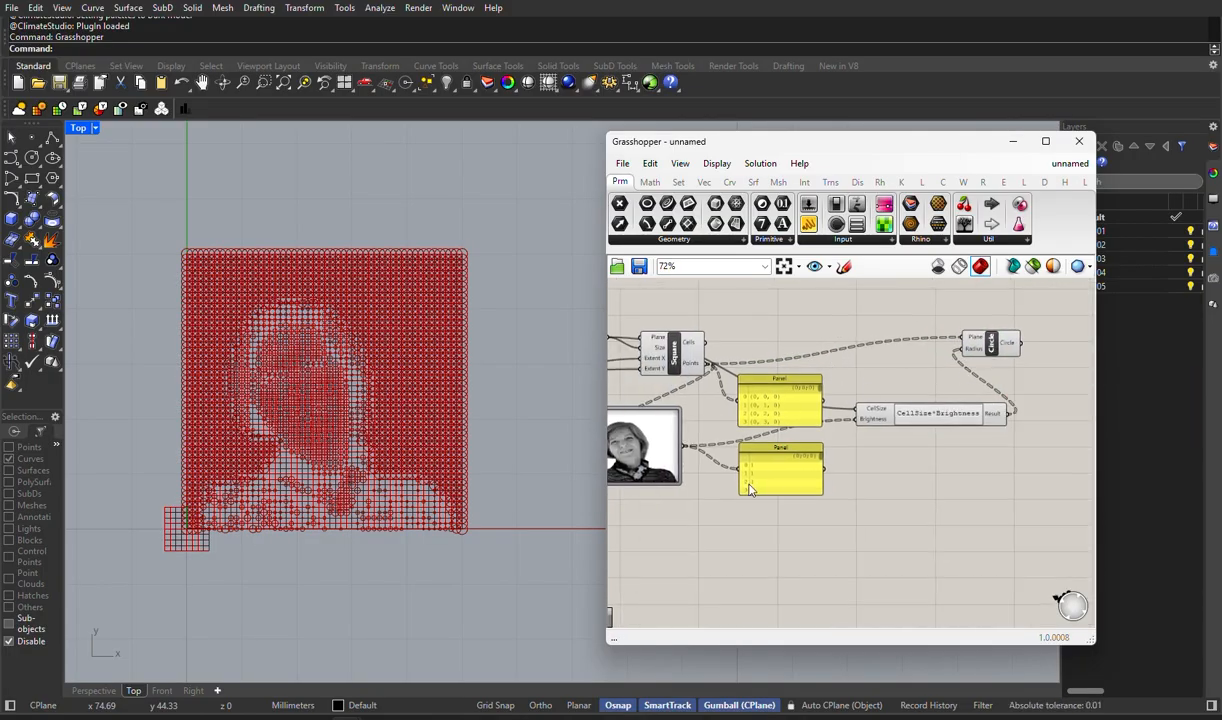
drag(980, 350, 868, 353)
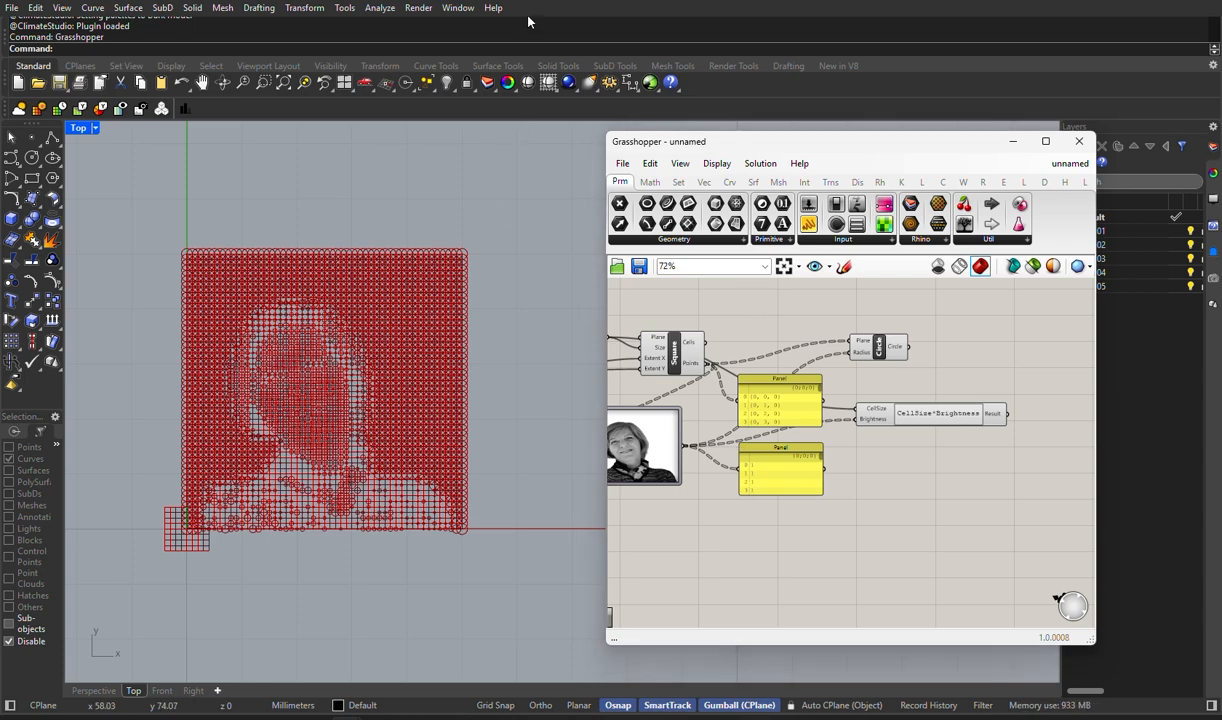
- Move the Circle component to a spot above the output end of the Expression component
scroll(980, 441, up, 3)
right_drag(988, 442, 881, 417)
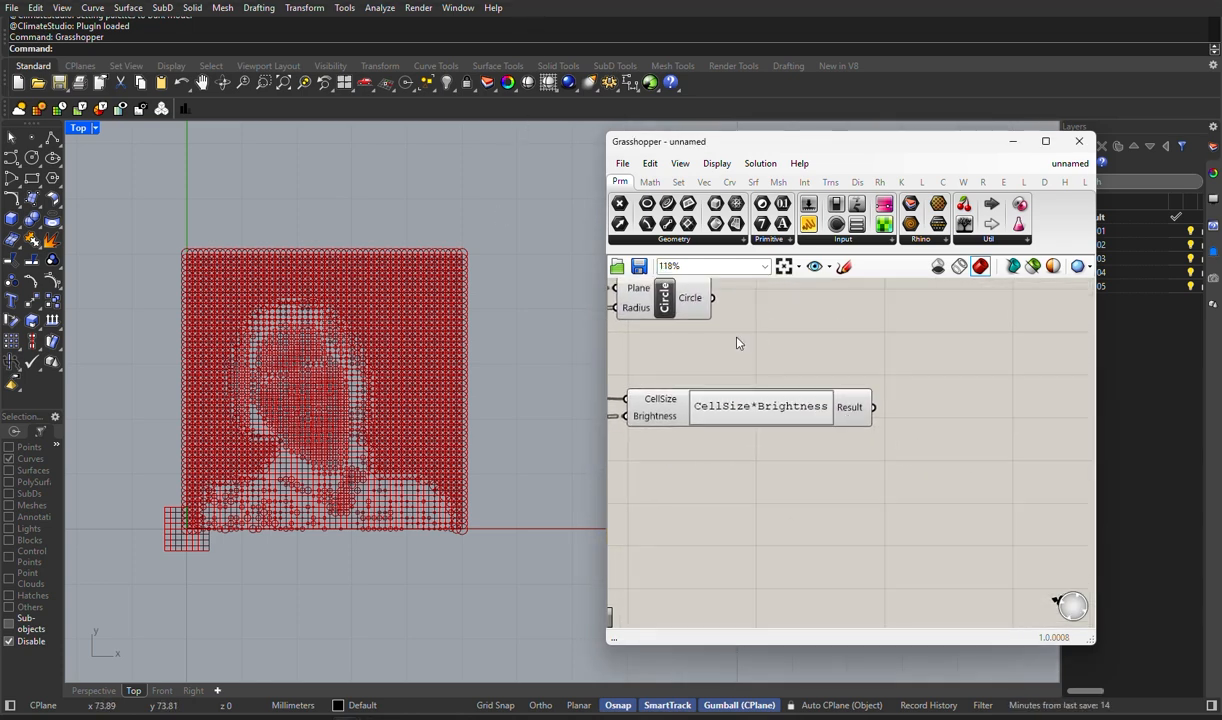
right_drag(752, 338, 772, 383)
drag(705, 344, 881, 345)
scroll(277, 342, up, 5)
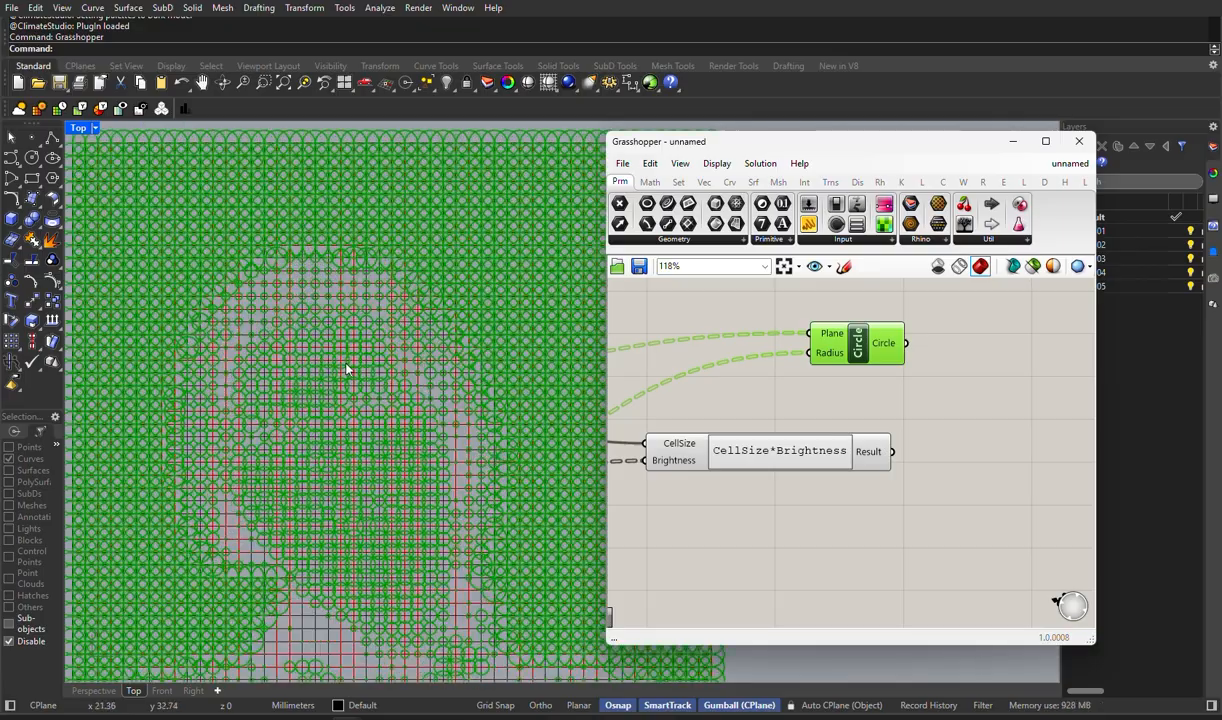
- Turn off the viewport preview of the Square grid component so only the circles are drawn
scroll(712, 345, down, 3)
right_drag(715, 352, 948, 394)
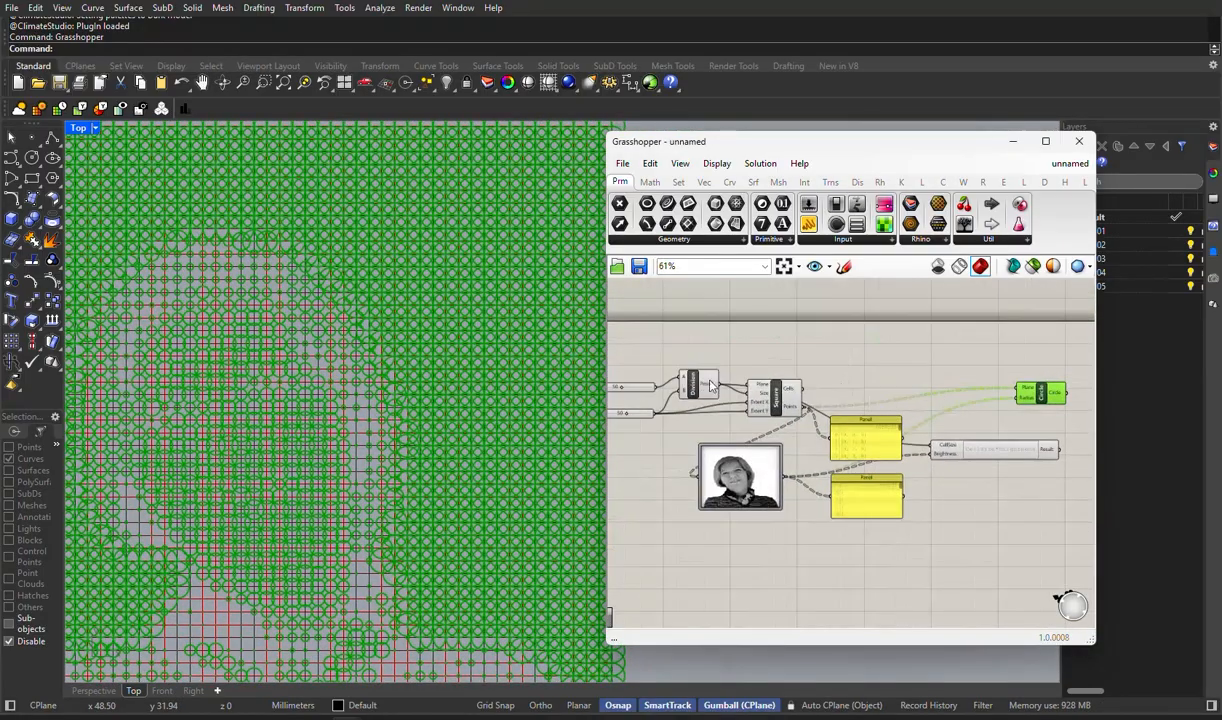
scroll(776, 406, up, 5)
right_click(778, 410)
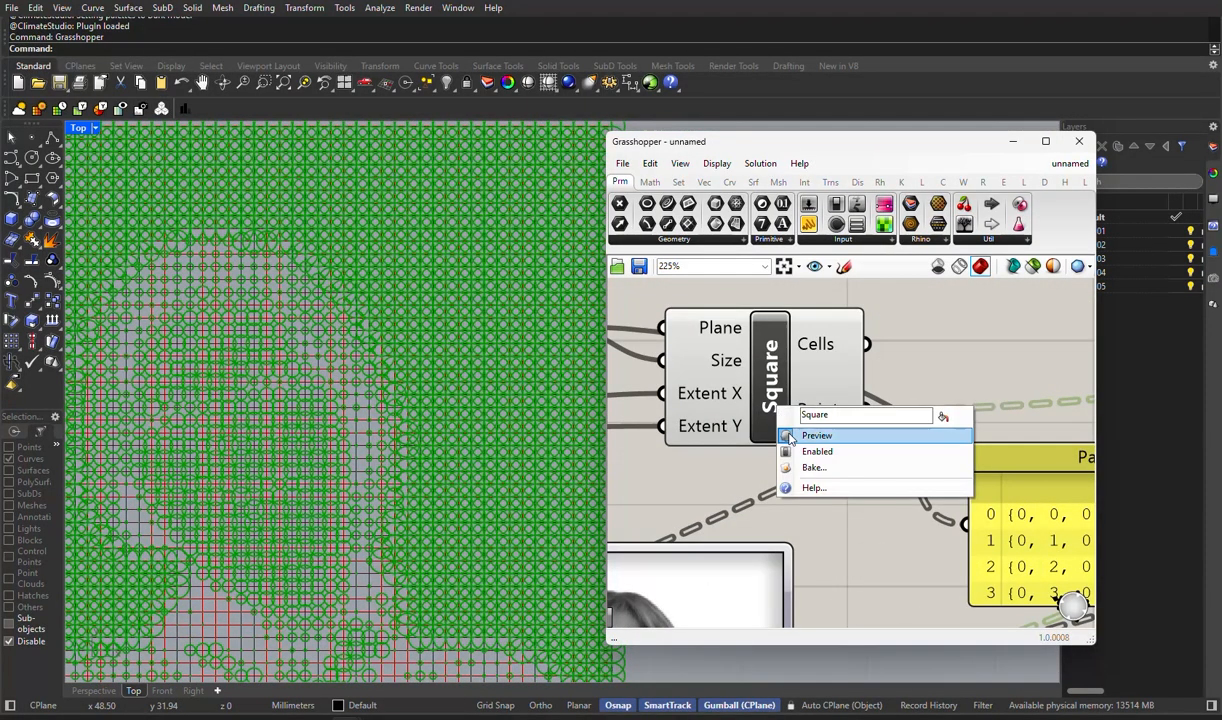
click(817, 435)
scroll(700, 395, down, 4)
scroll(717, 402, down, 1)
right_drag(717, 402, 641, 391)
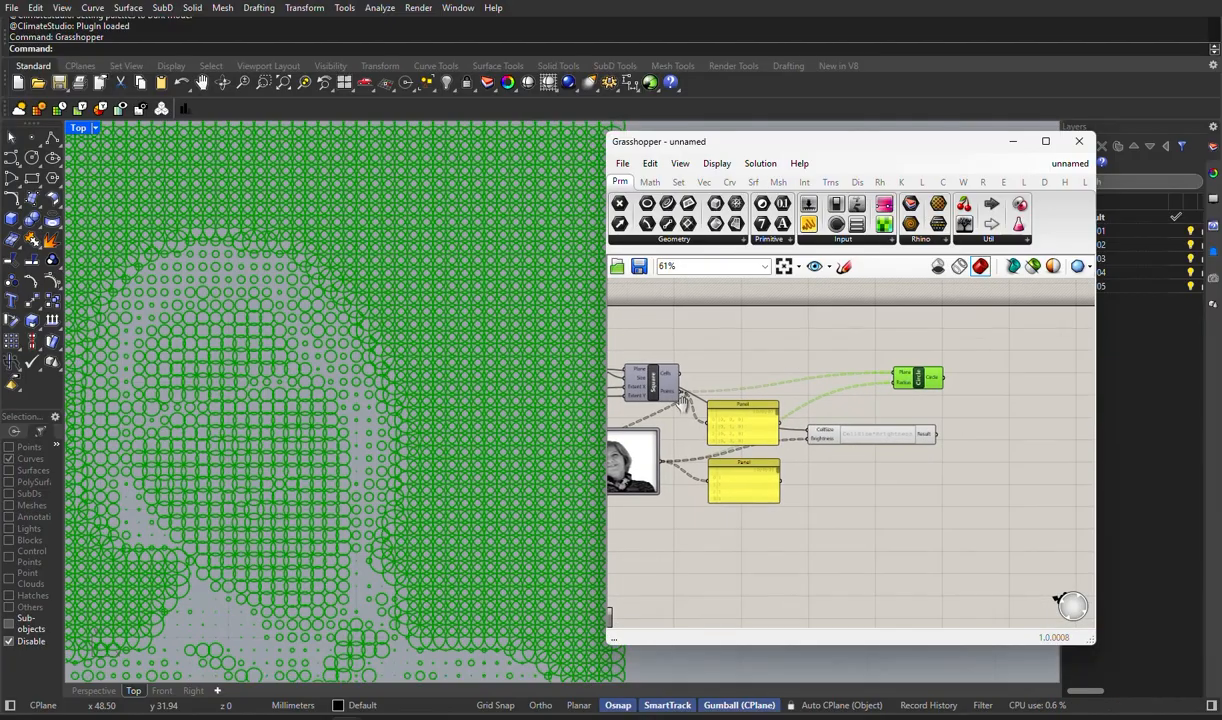
- Connect the Expression's Result to the Circle's Radius input and move the Circle component past the end of the Expression
scroll(902, 413, up, 3)
drag(955, 446, 886, 361)
right_drag(948, 422, 760, 413)
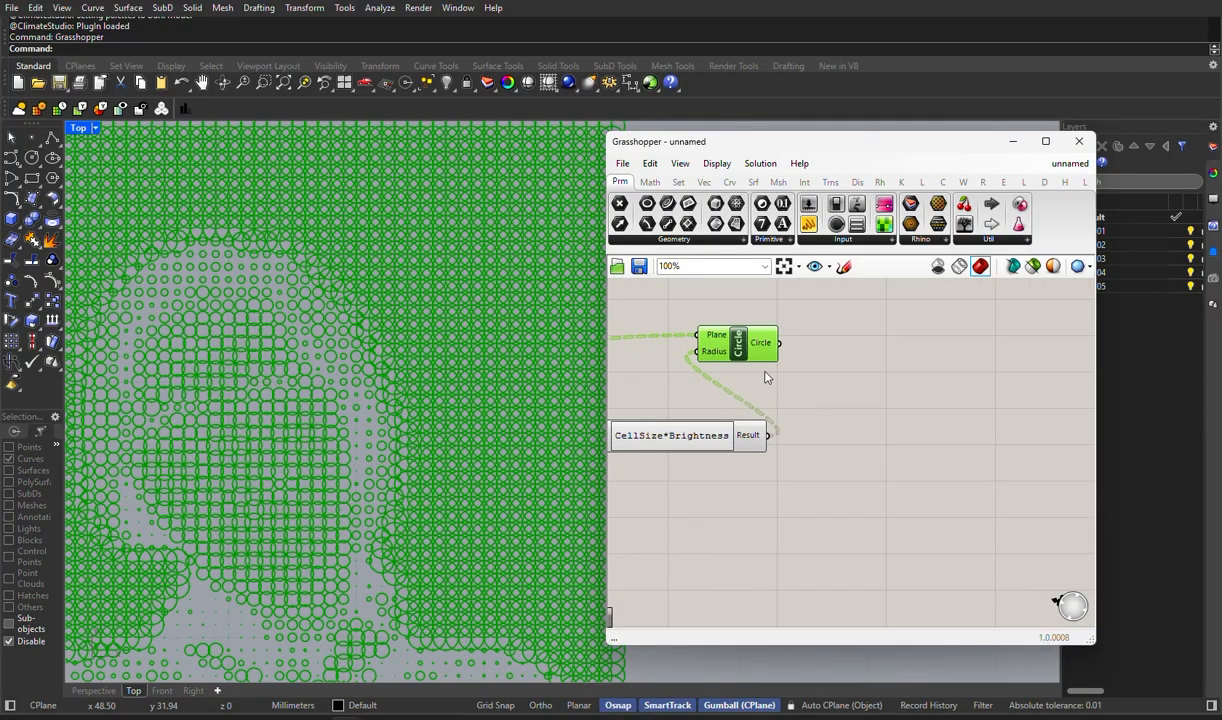
drag(756, 349, 927, 365)
right_drag(813, 445, 911, 436)
- Halve the circle radii by changing the Expression's formula to 0.5*CellSize*Brightness
double_click(775, 430)
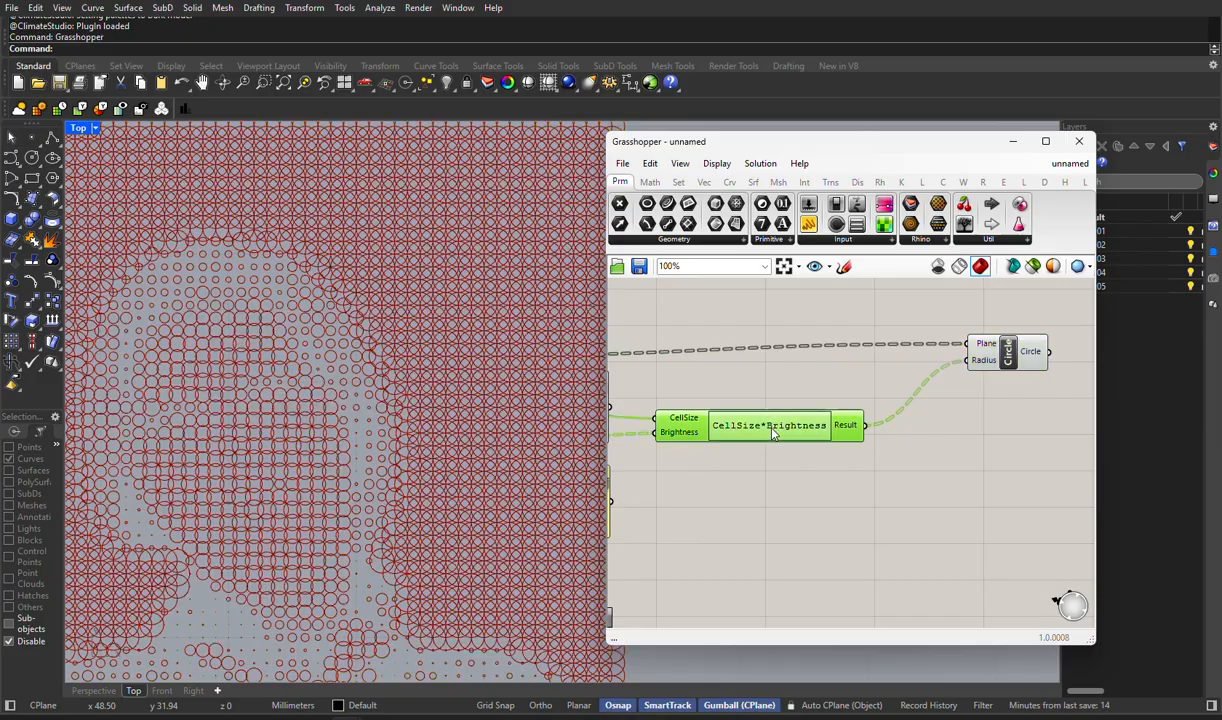
click(568, 446)
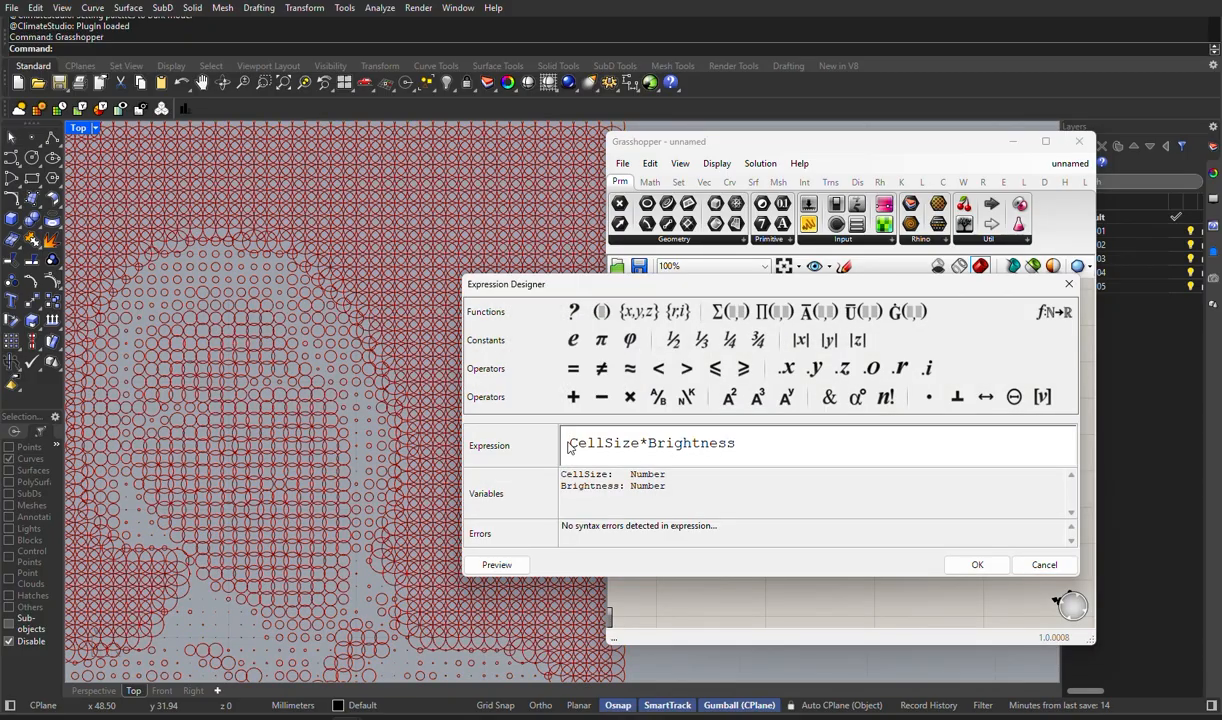
text(0.5)
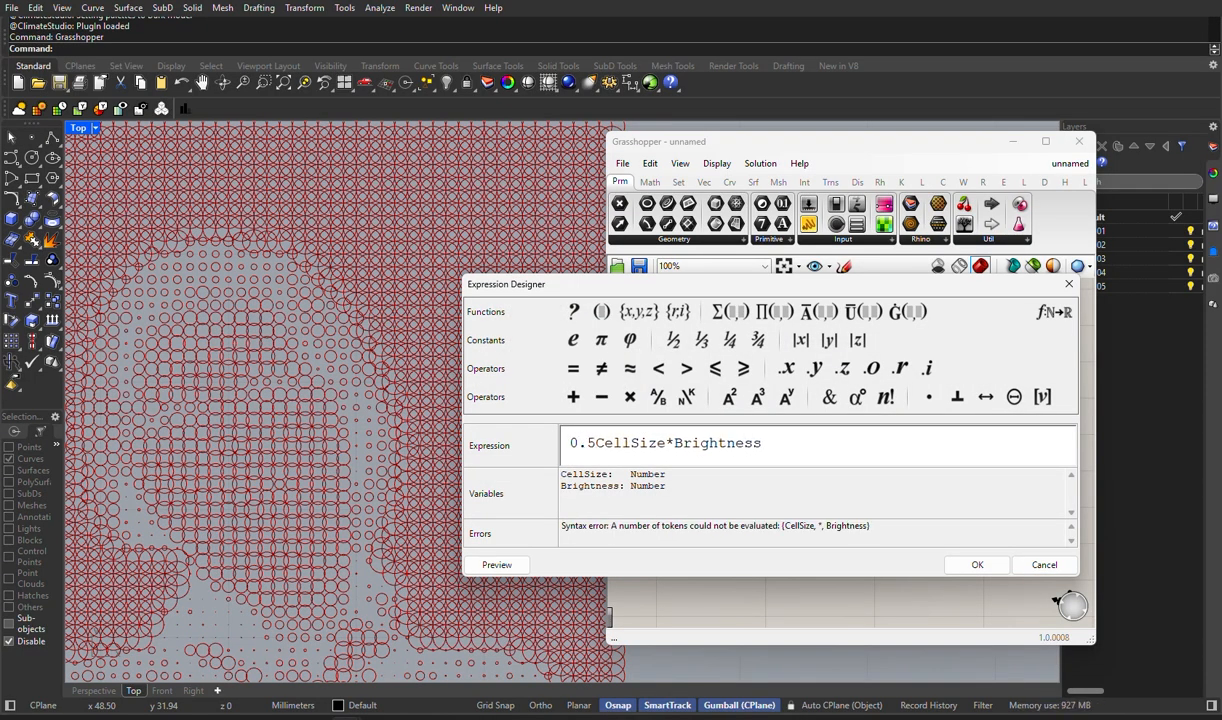
click(630, 398)
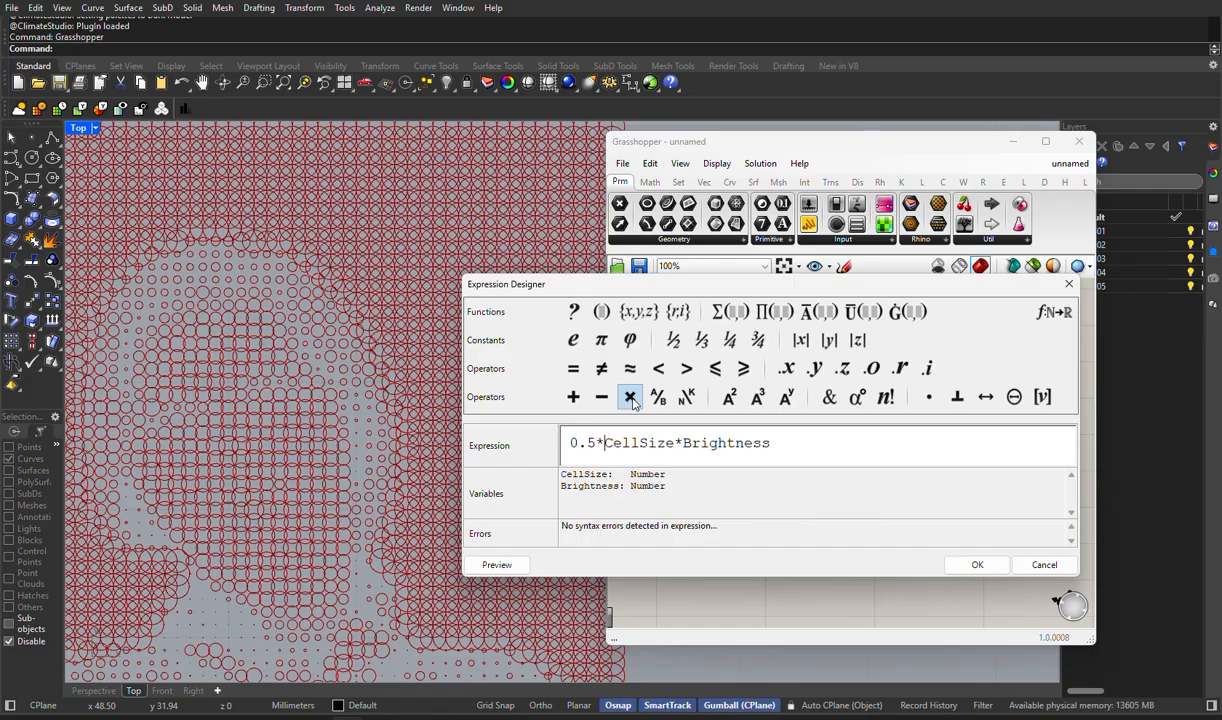
click(977, 565)
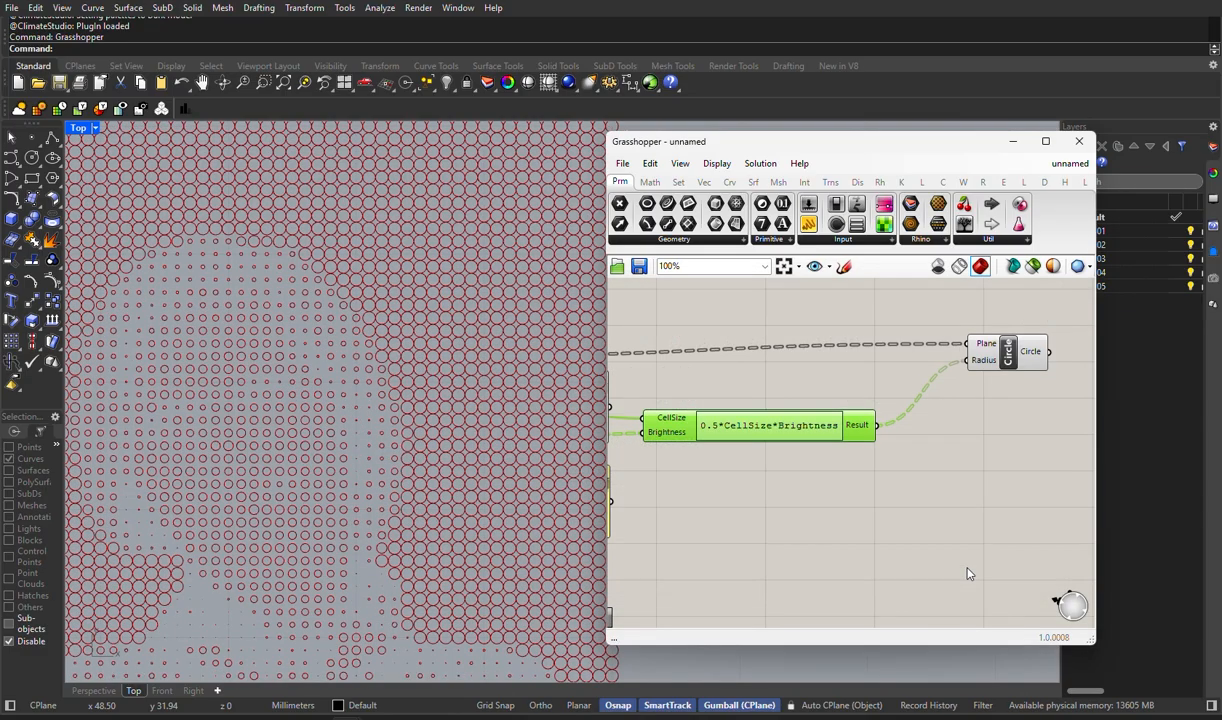
- Set the slider that feeds Division's B input and the Square grid's X and Y extents to 95
scroll(516, 450, down, 4)
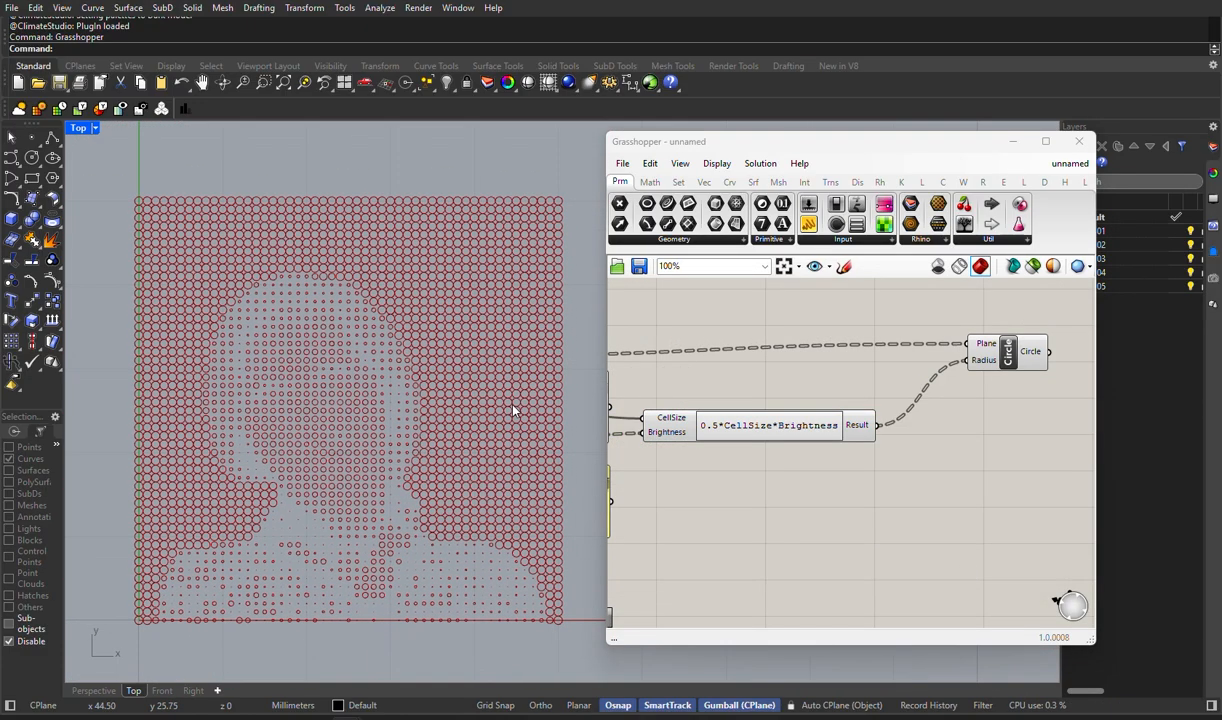
right_drag(770, 446, 946, 404)
right_drag(834, 455, 1066, 479)
right_drag(692, 382, 914, 414)
scroll(742, 357, up, 7)
right_drag(820, 418, 699, 483)
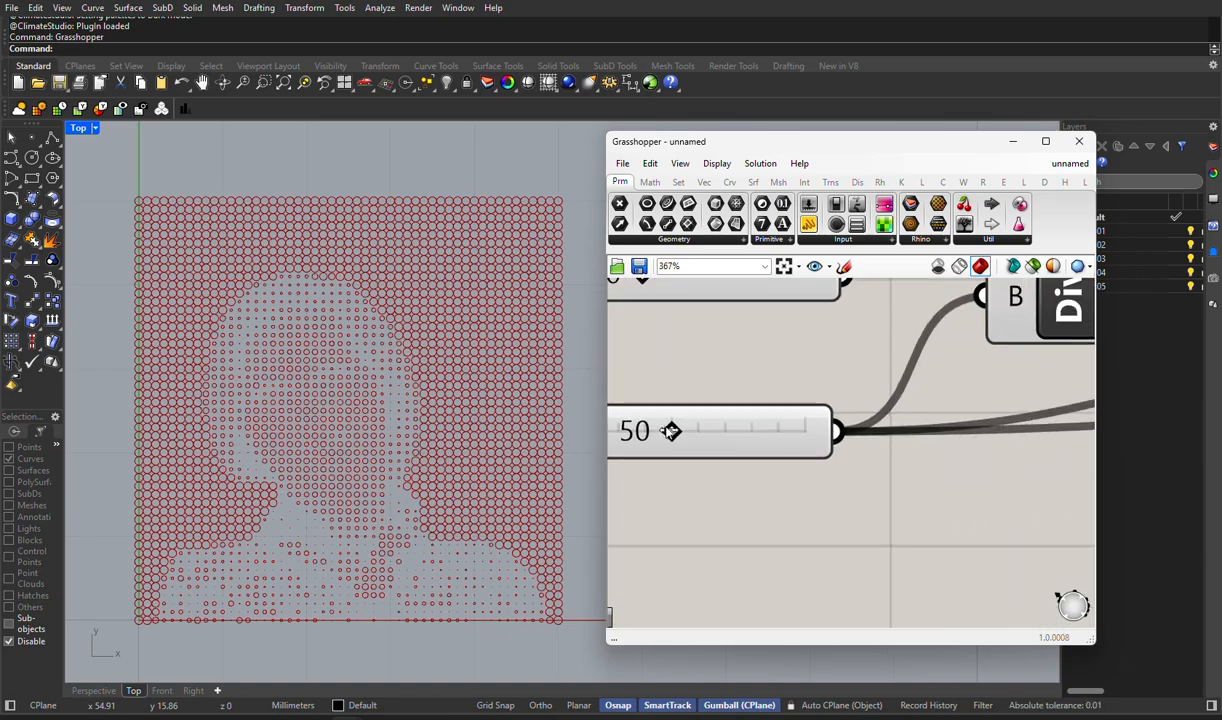
drag(672, 431, 791, 432)
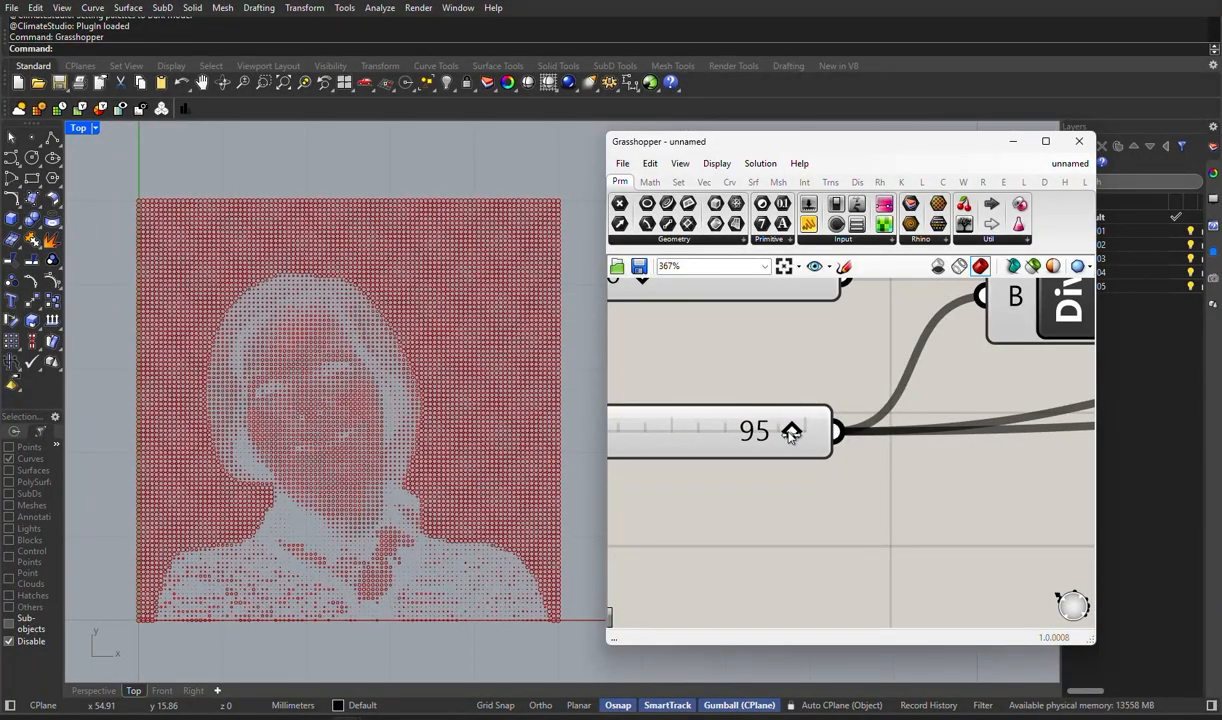
- Examine the denser circle portrait in the Top viewport at closer and wider zoom
scroll(280, 405, up, 2)
scroll(306, 387, down, 4)
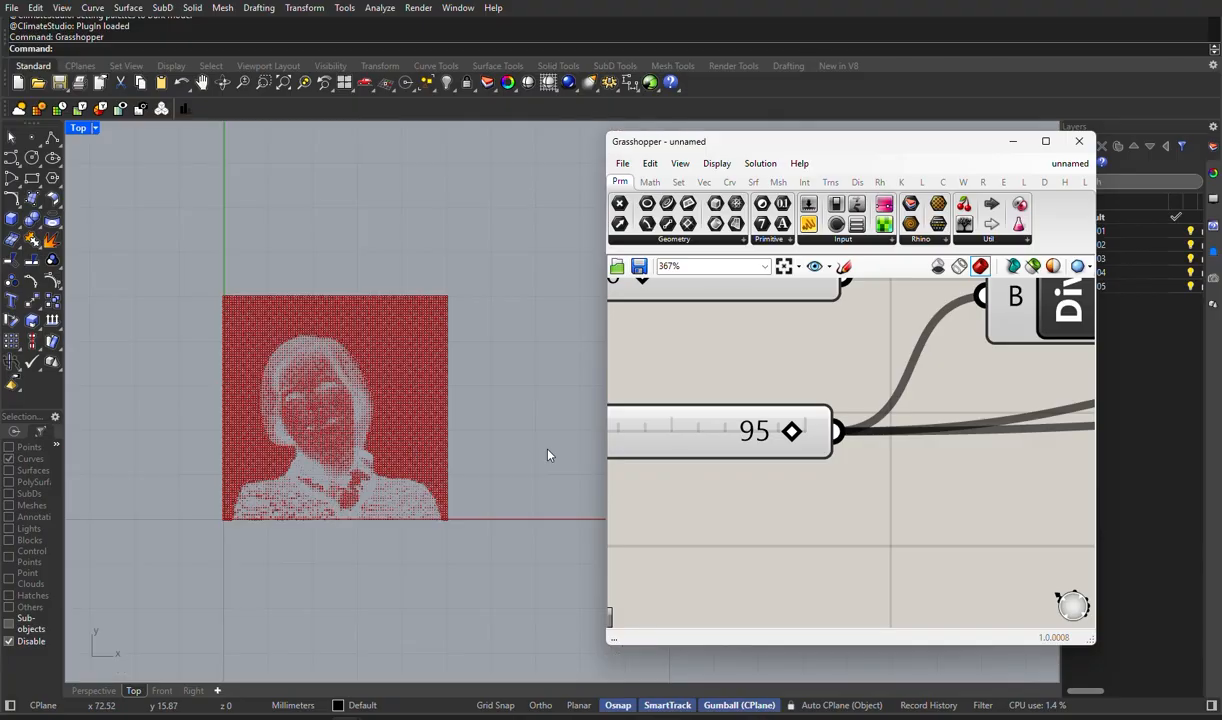
right_drag(548, 455, 502, 453)
scroll(690, 450, down, 3)
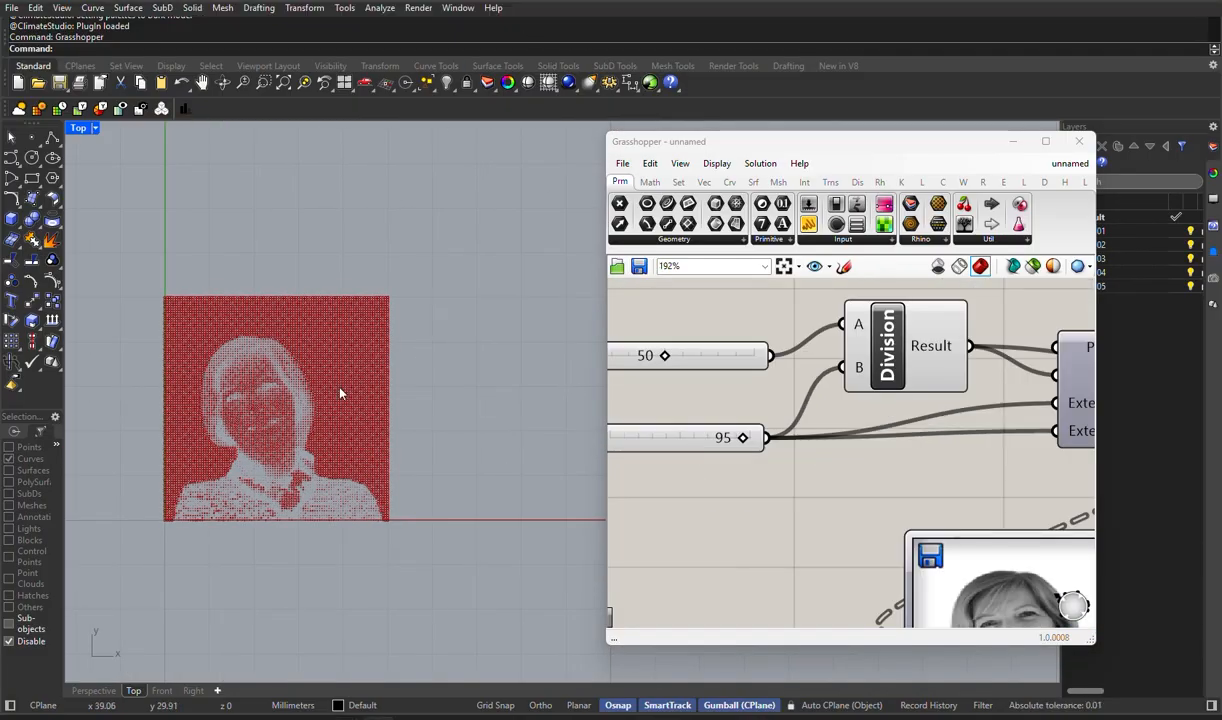
scroll(250, 402, up, 4)
scroll(465, 388, down, 3)
- Add a Boundary Surfaces component beside the Circle component and connect the Circle output to its Edges input
right_drag(888, 464, 788, 393)
scroll(735, 400, down, 5)
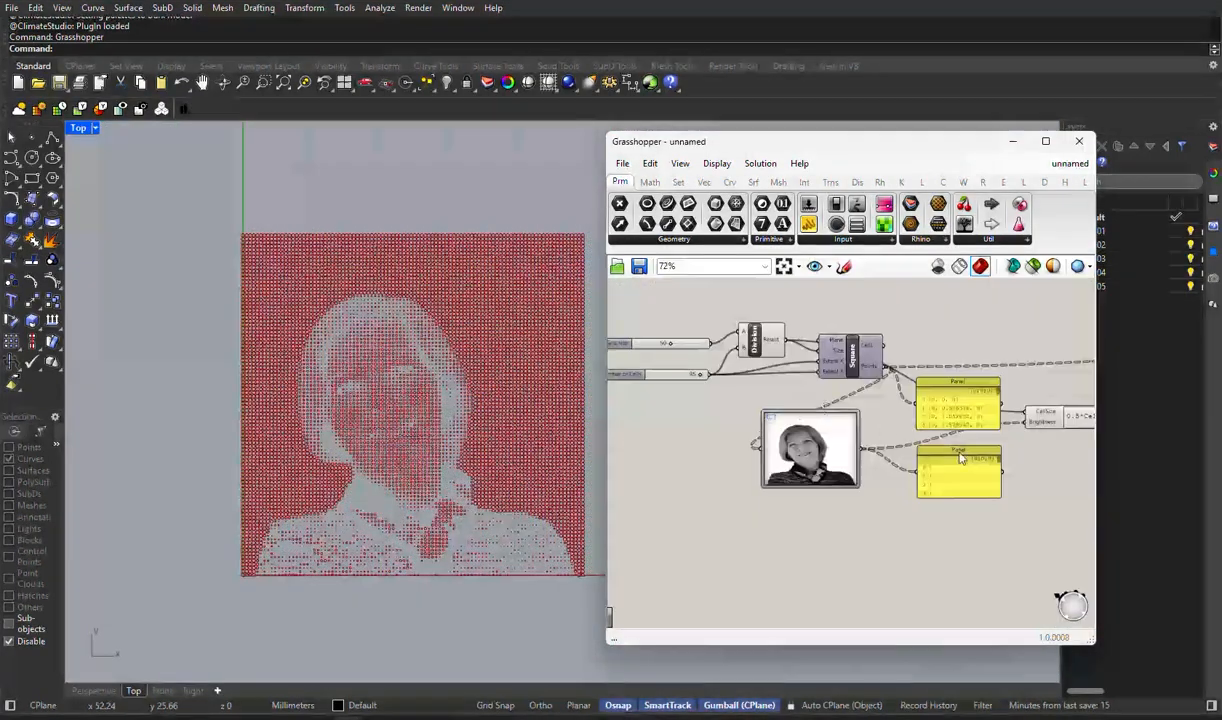
scroll(931, 340, up, 5)
double_click(902, 421)
text(bound)
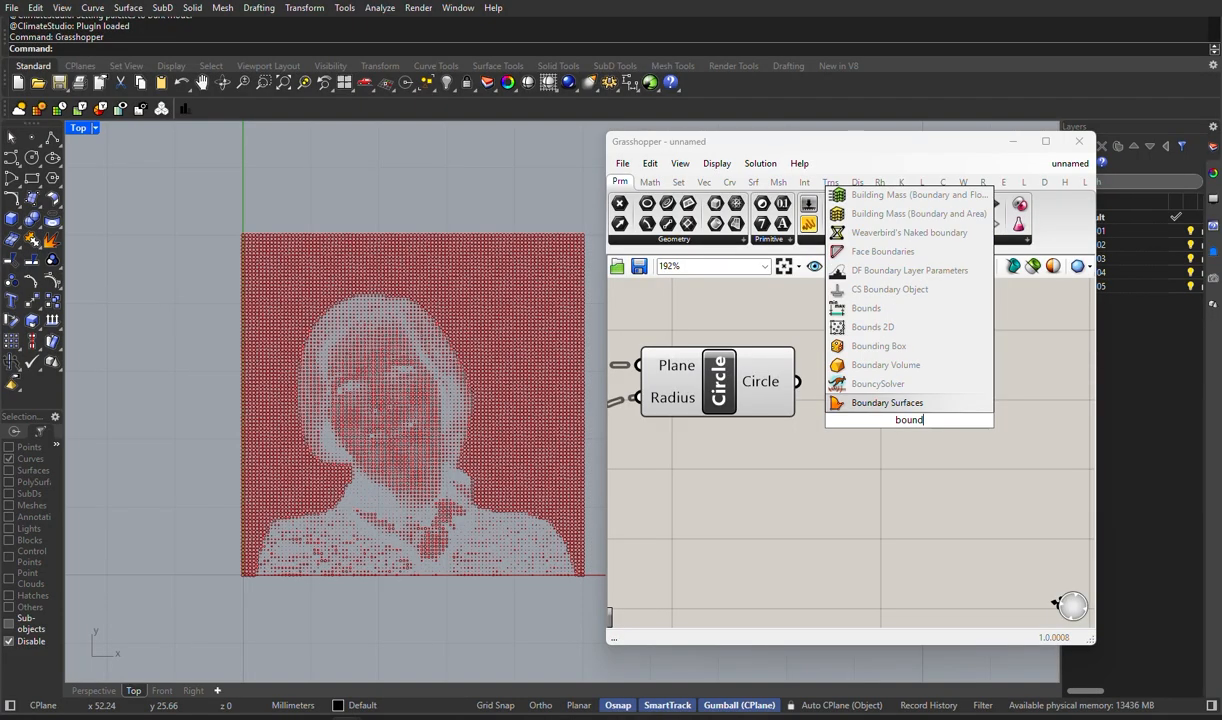
text(a)
click(893, 404)
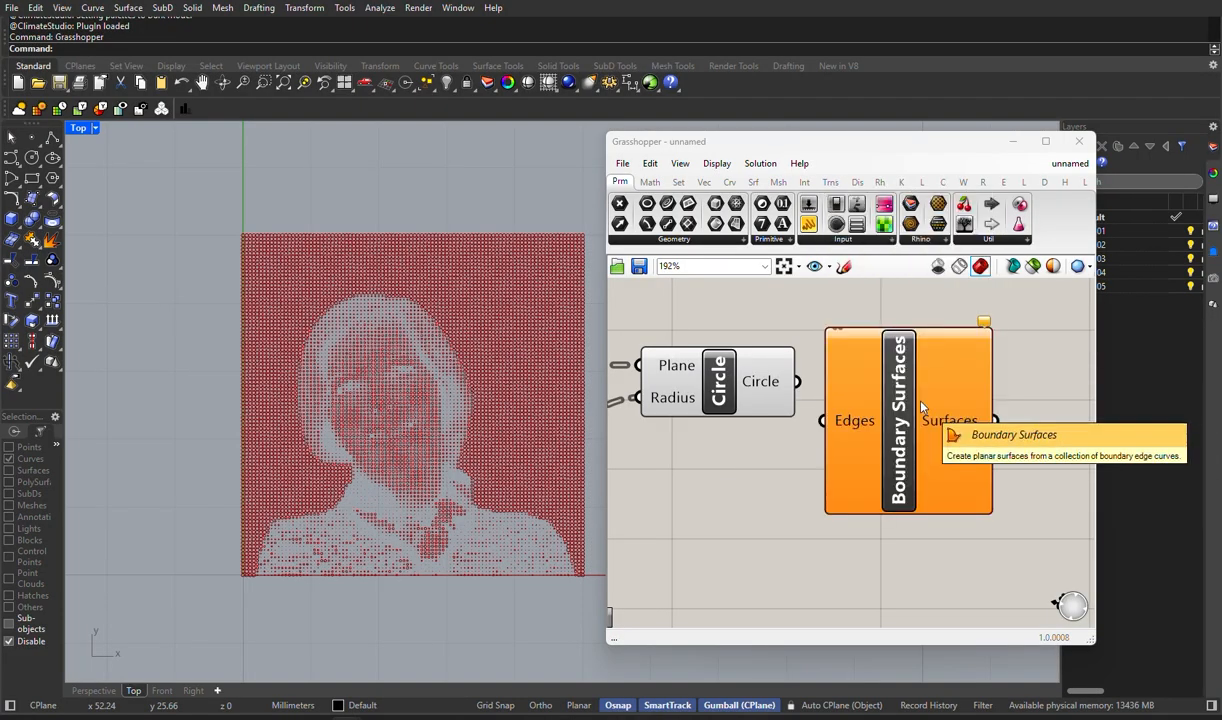
drag(797, 381, 889, 396)
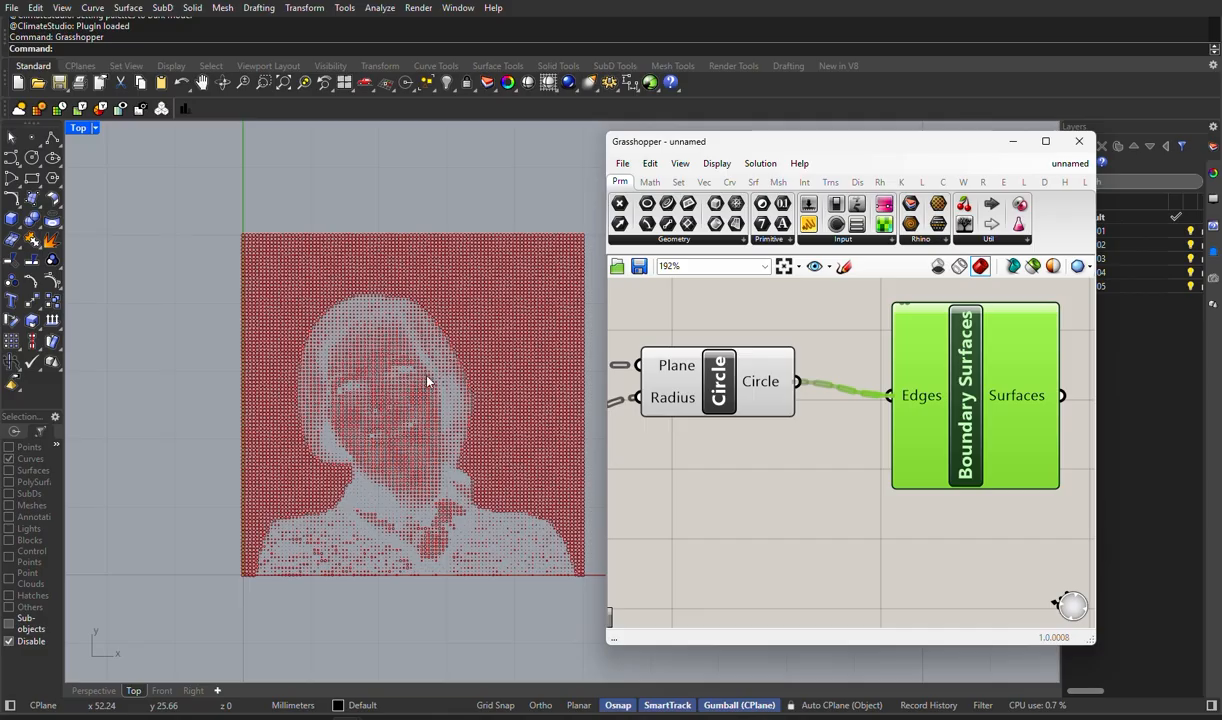
scroll(428, 382, up, 2)
right_drag(153, 578, 1055, 488)
click(929, 533)
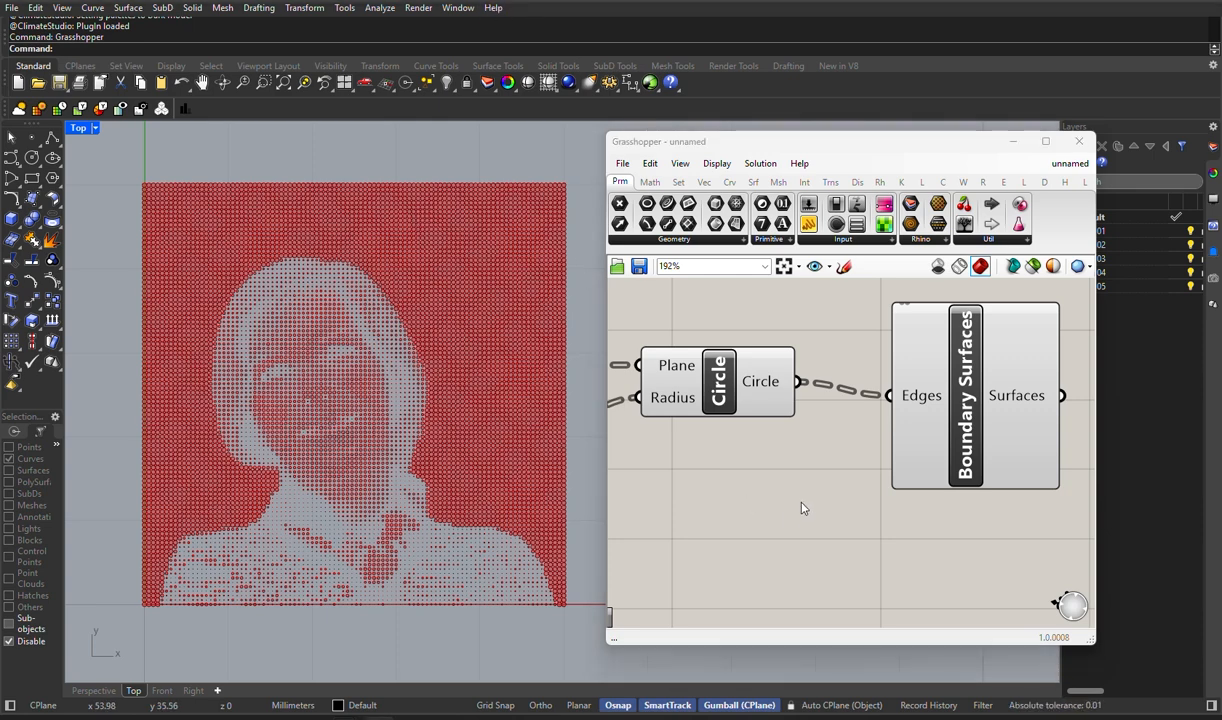
- Invert the brightness effect on circle radii by changing the Expression's formula to 0.5*CellSize*(1-Brightness)
scroll(795, 498, down, 3)
scroll(795, 499, down, 3)
right_drag(645, 527, 739, 502)
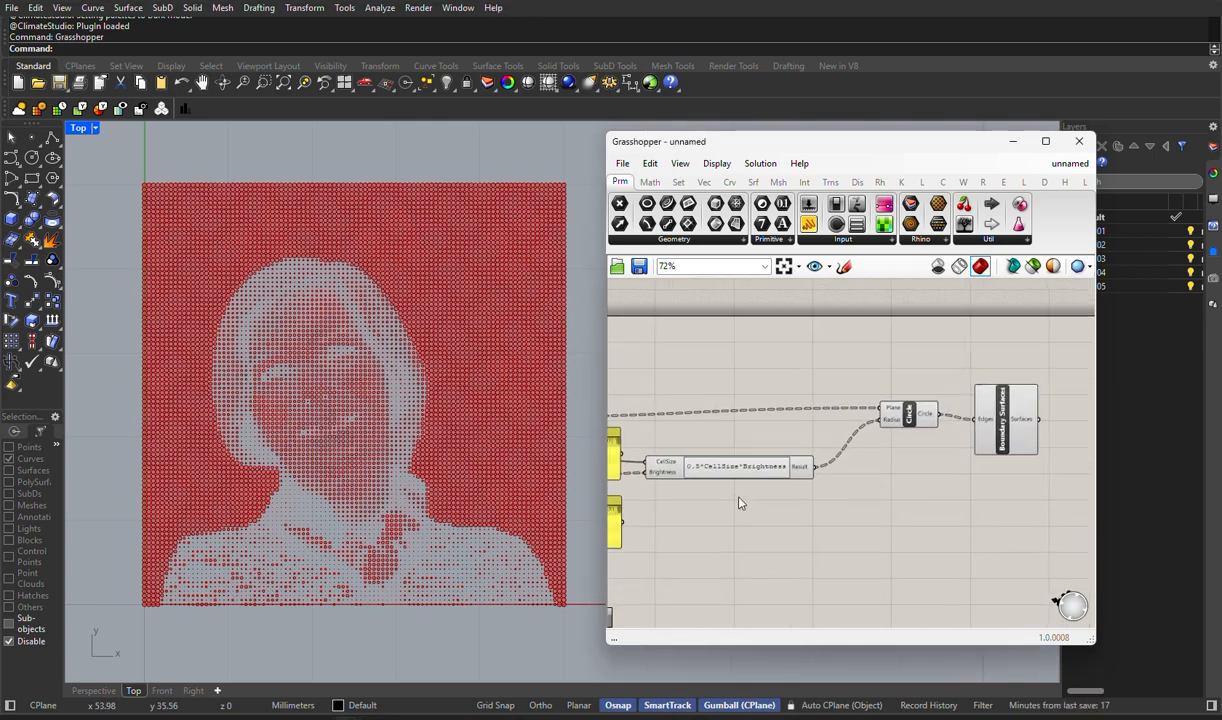
scroll(736, 474, up, 8)
click(828, 484)
double_click(828, 484)
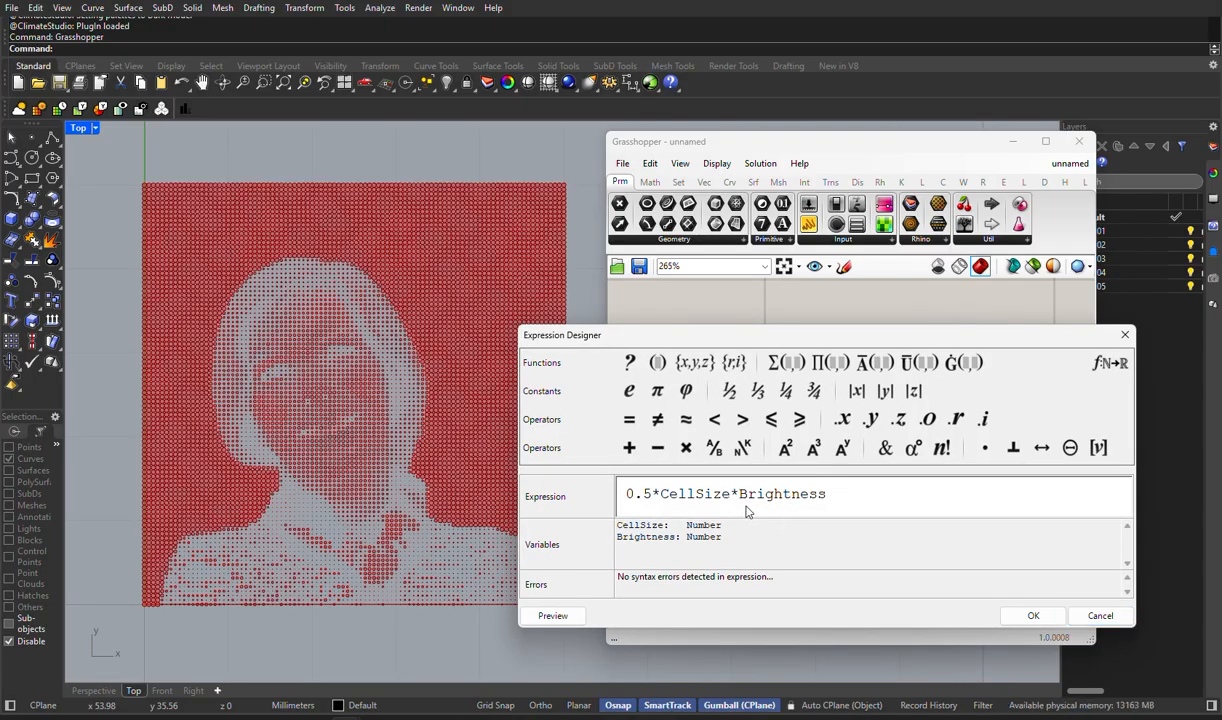
text((1-)
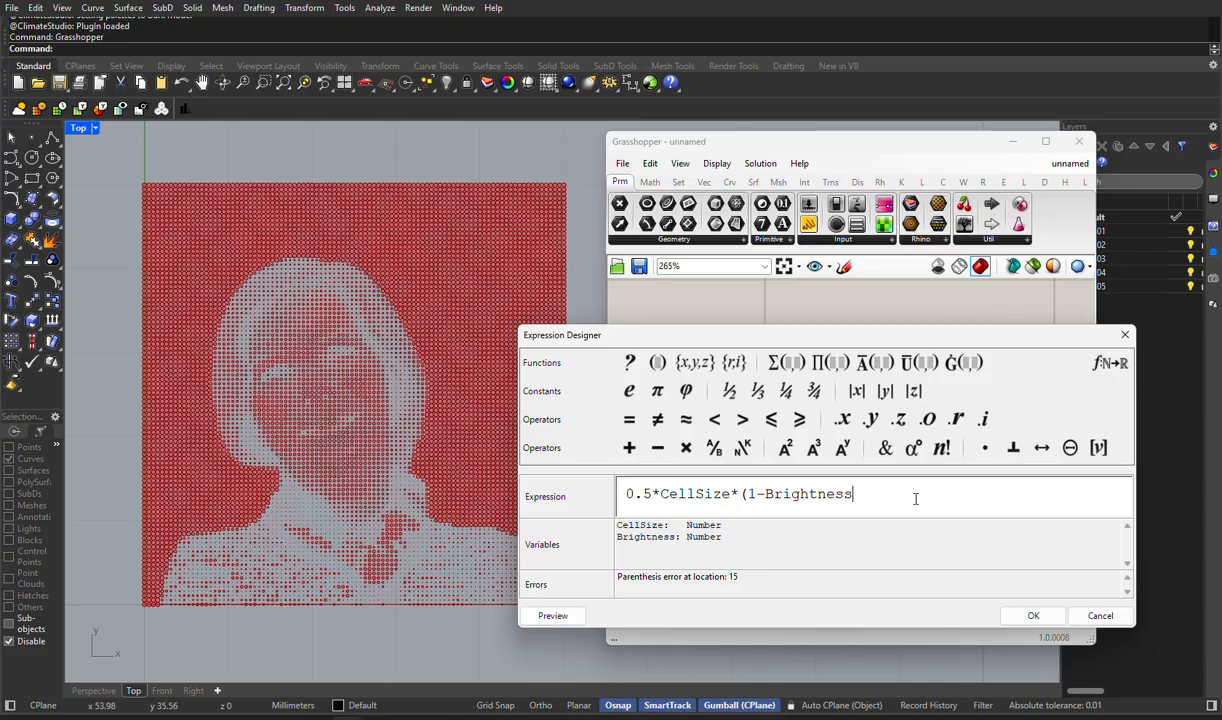
text())
click(1045, 620)
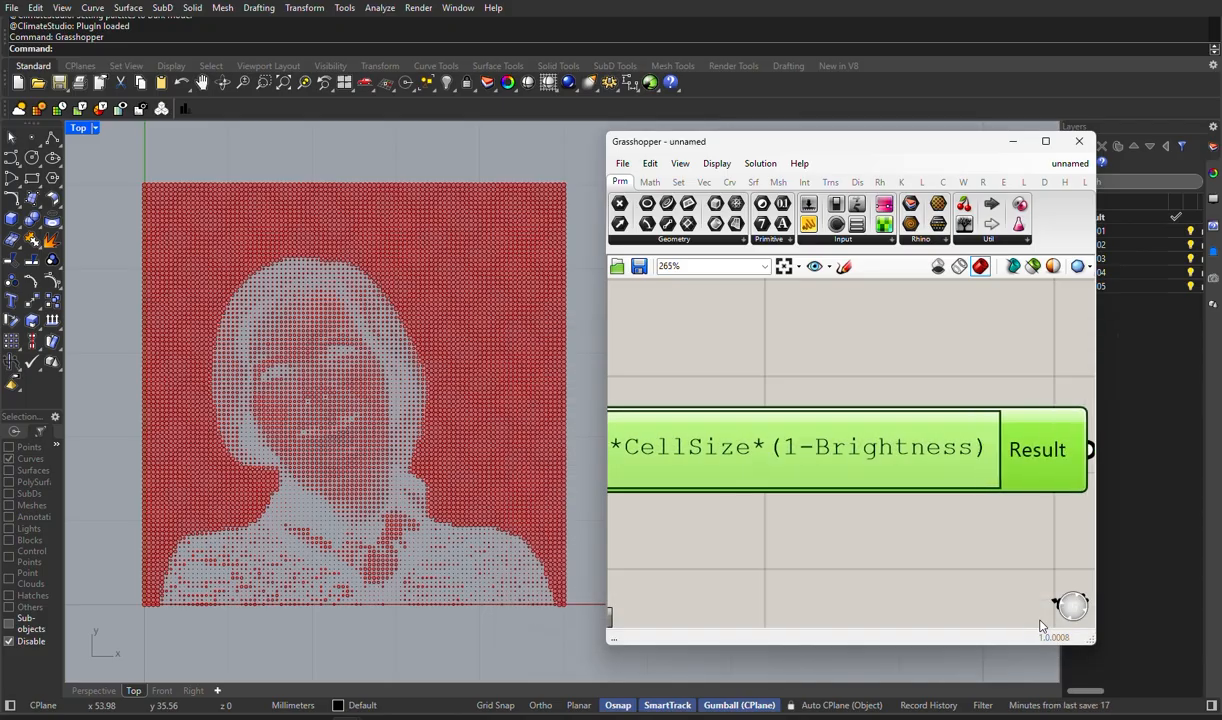
click(928, 562)
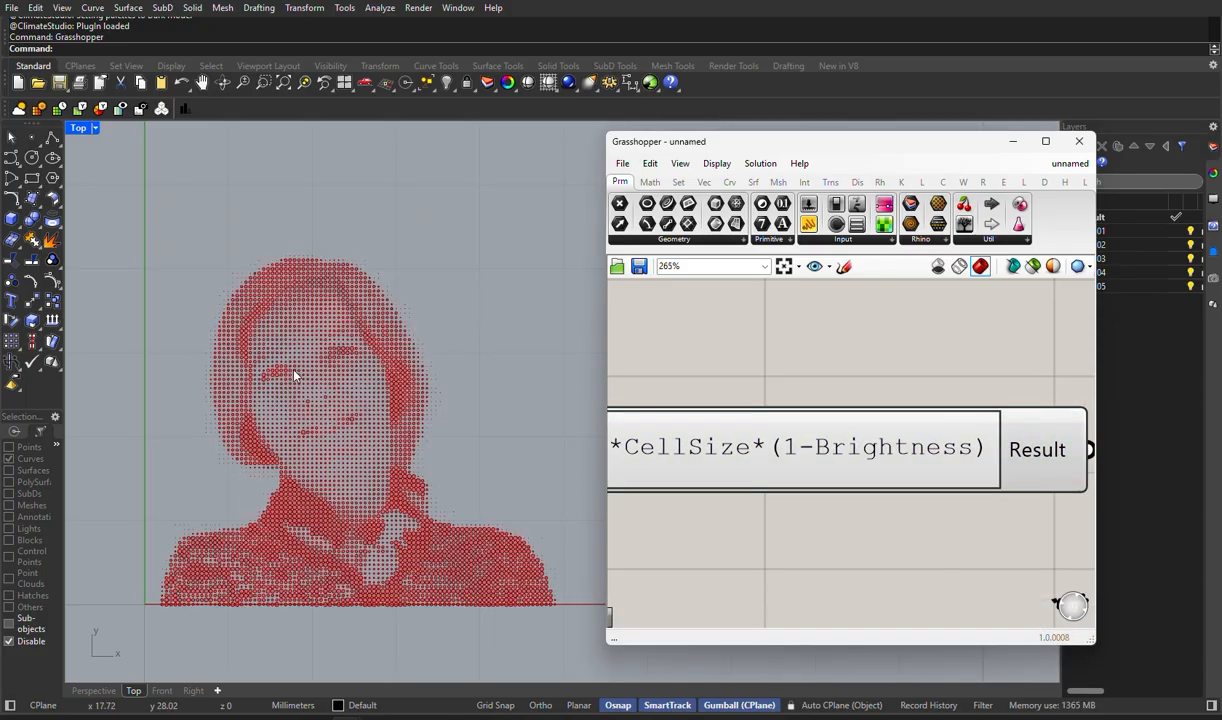
- Examine the inverted circle portrait in the Top viewport at closer and wider zoom
right_drag(568, 368, 509, 367)
scroll(415, 376, down, 2)
scroll(399, 373, up, 2)
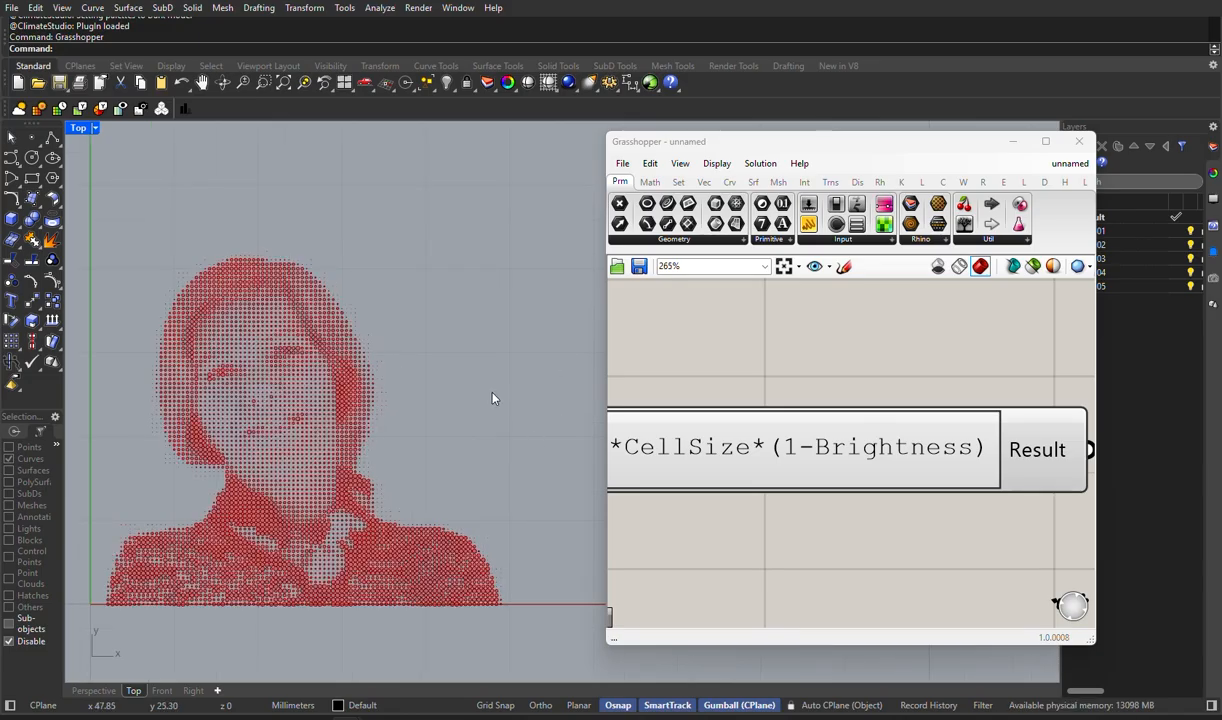
right_drag(494, 400, 474, 446)
scroll(196, 350, up, 3)
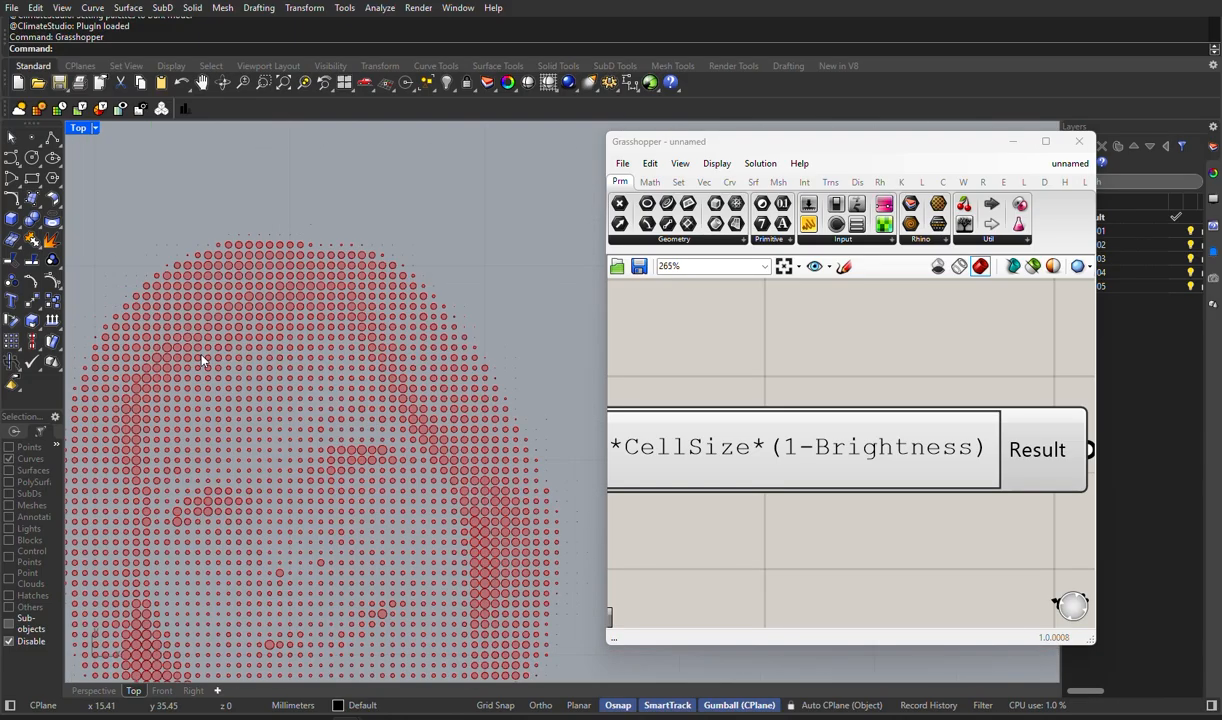
scroll(196, 350, down, 2)
scroll(750, 485, down, 1)
scroll(464, 507, down, 3)
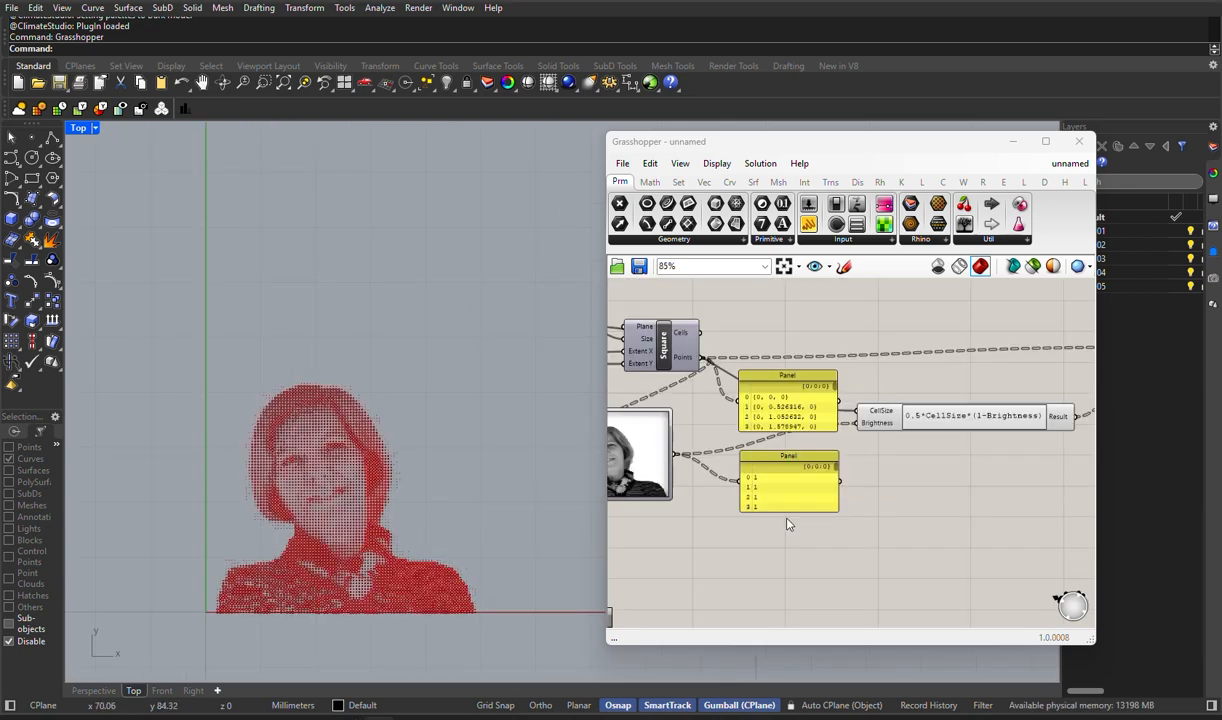
- Add a Larger Than component below the Image Sampler
right_click(798, 497)
click(732, 553)
middle_click(727, 548)
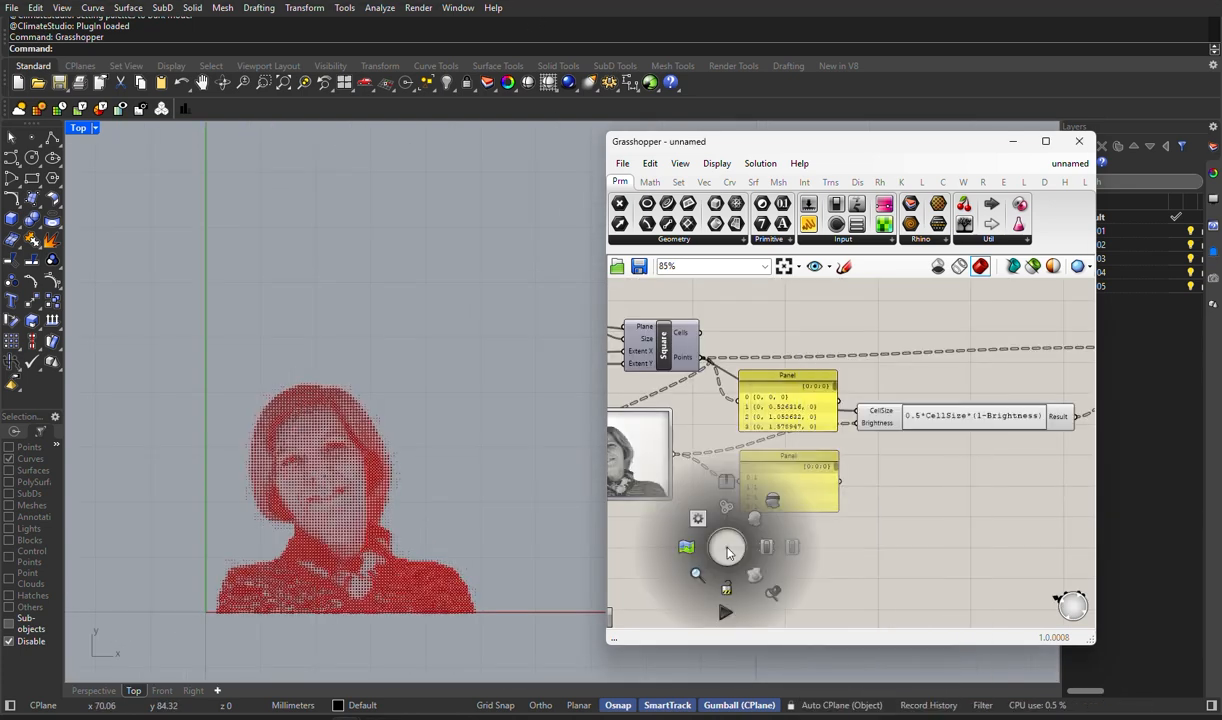
right_click(946, 509)
right_drag(807, 549, 867, 514)
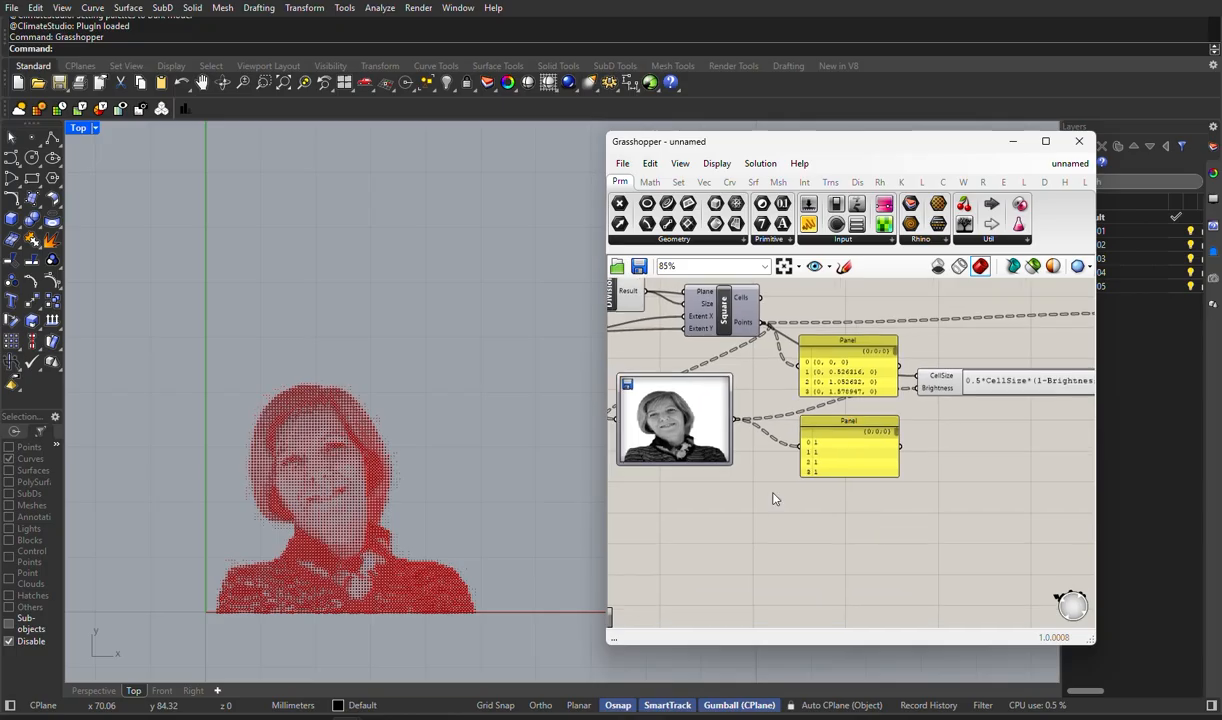
double_click(773, 493)
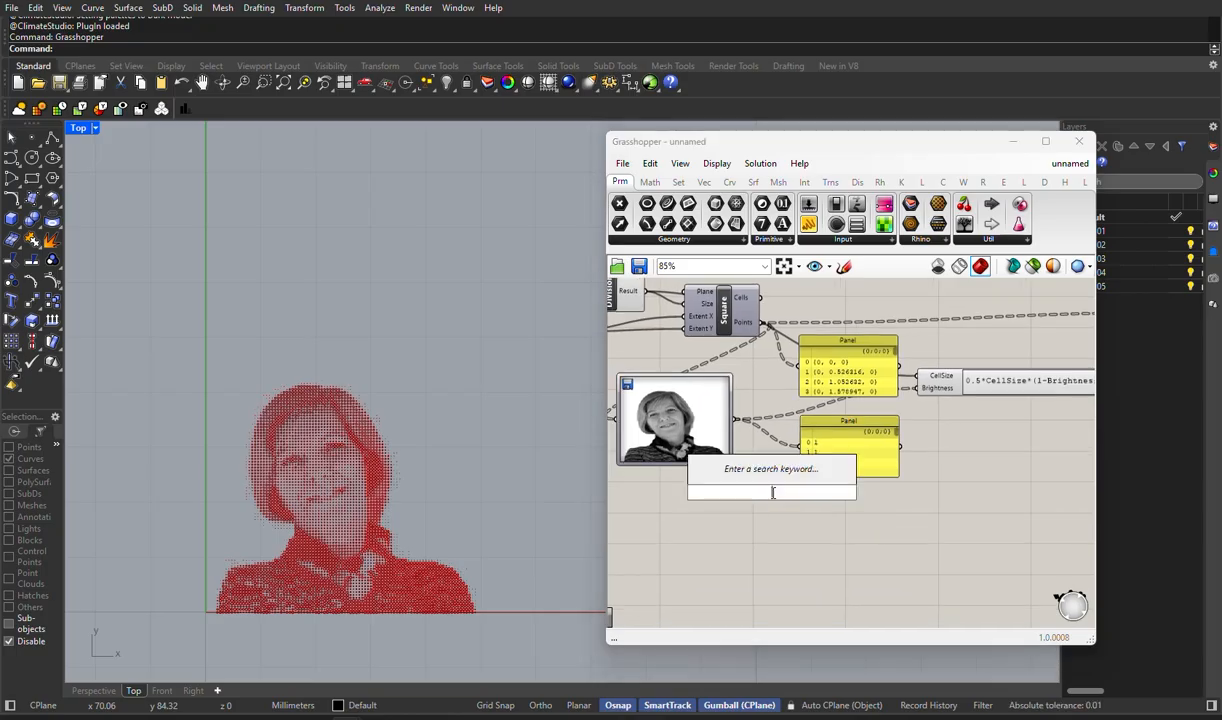
text(larger)
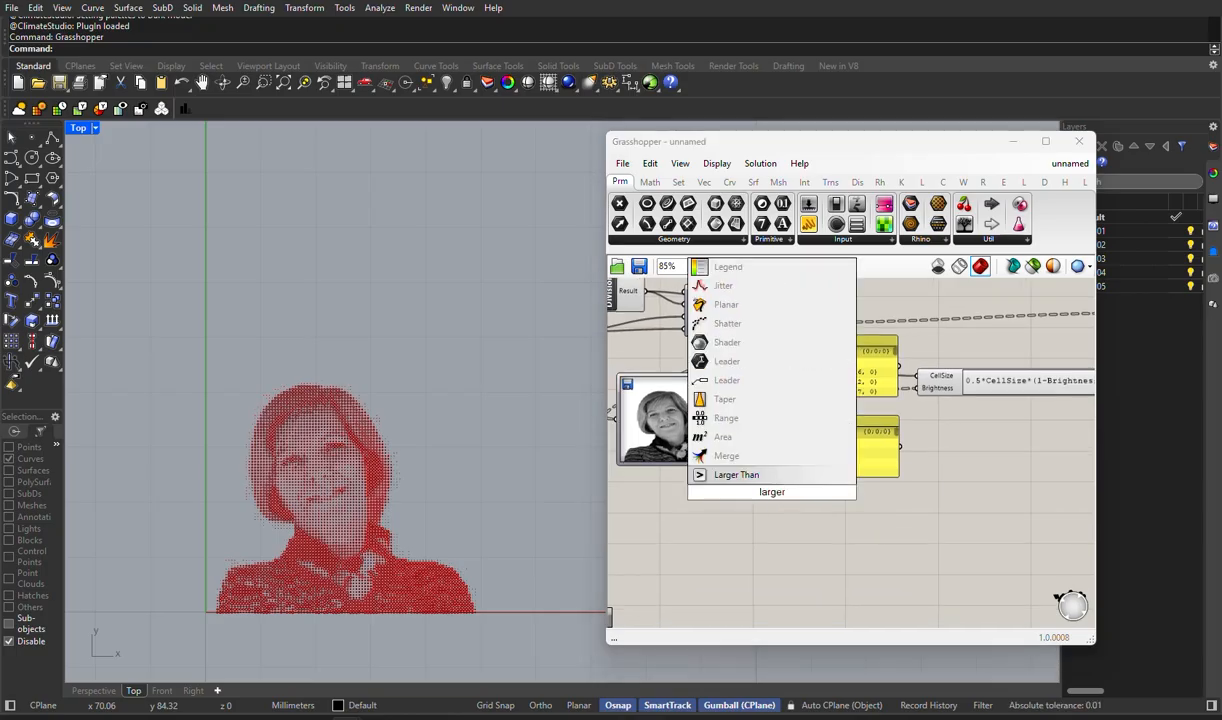
key(Return)
- Move the brightness panel aside and connect the Image Sampler output to Larger Than's First Number input
drag(872, 468, 970, 462)
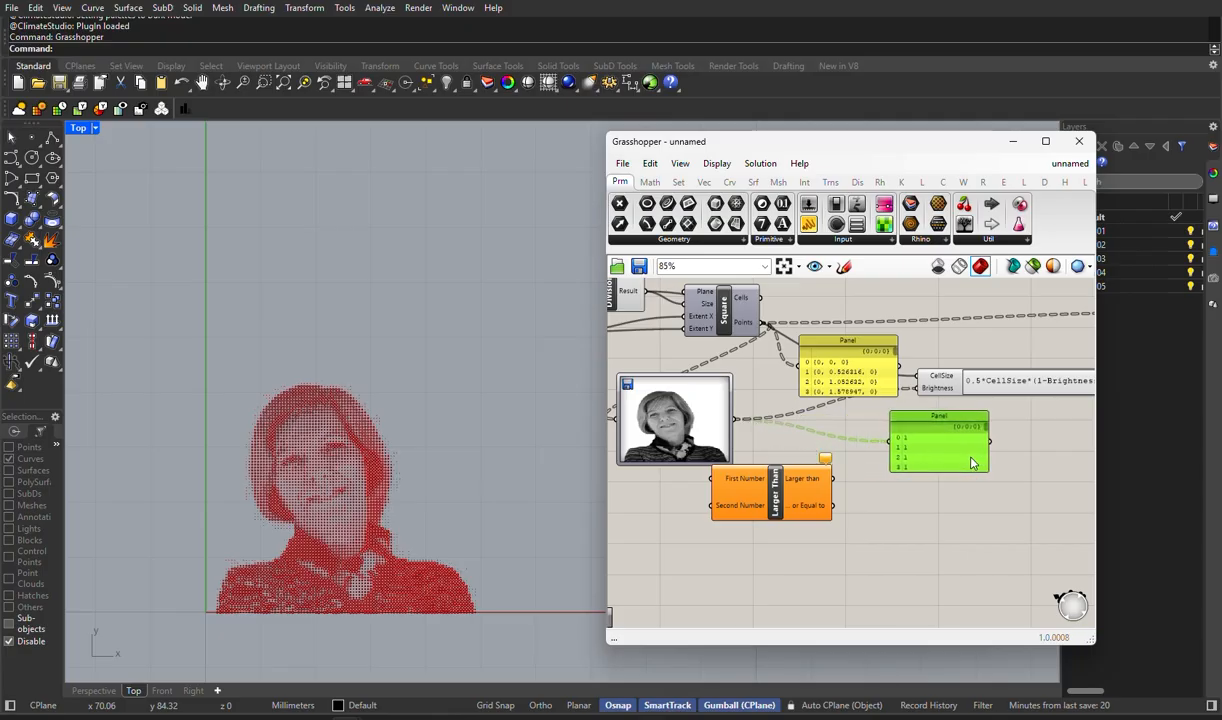
drag(684, 464, 752, 516)
drag(715, 438, 737, 502)
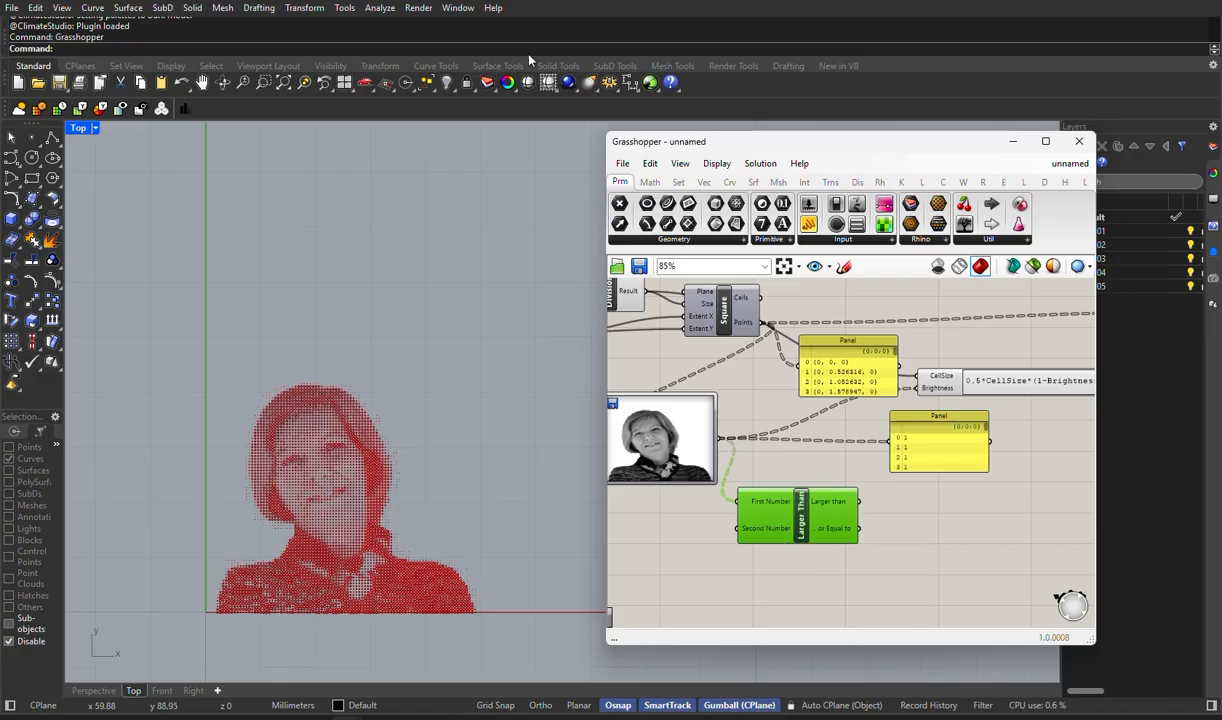
- Create a number slider set to 0.3 and connect it to Larger Than's Second Number input
right_drag(679, 515, 761, 480)
double_click(745, 516)
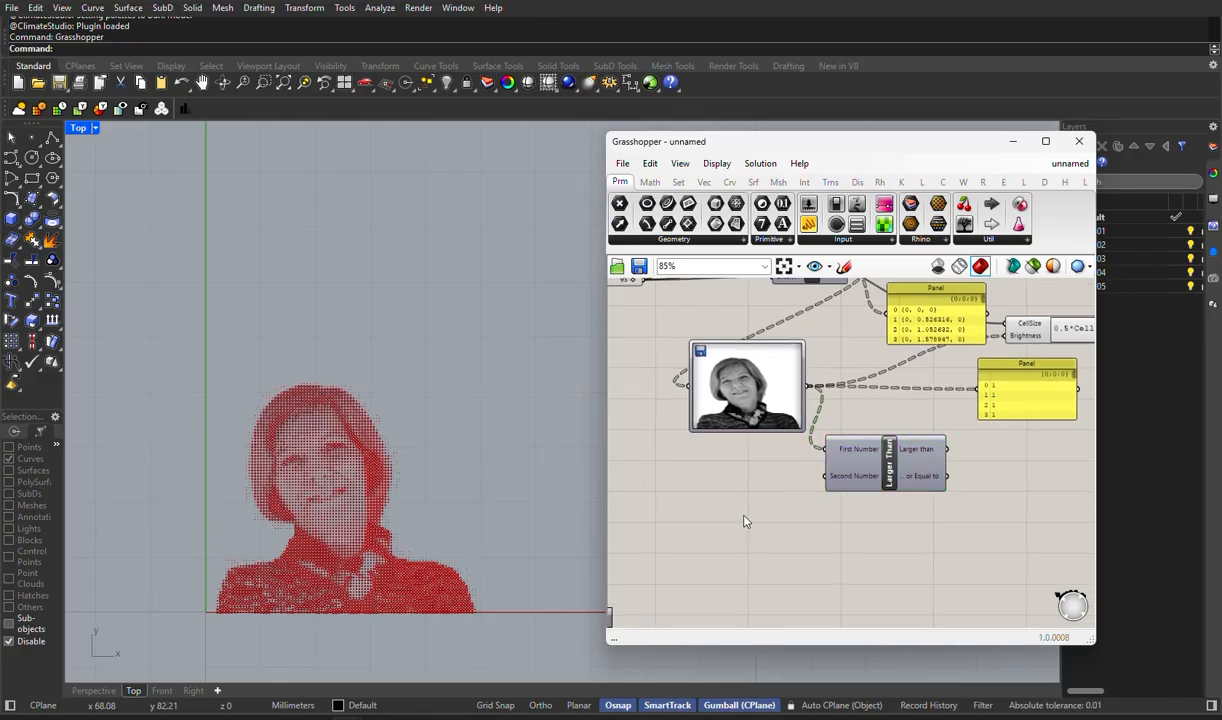
text(.)
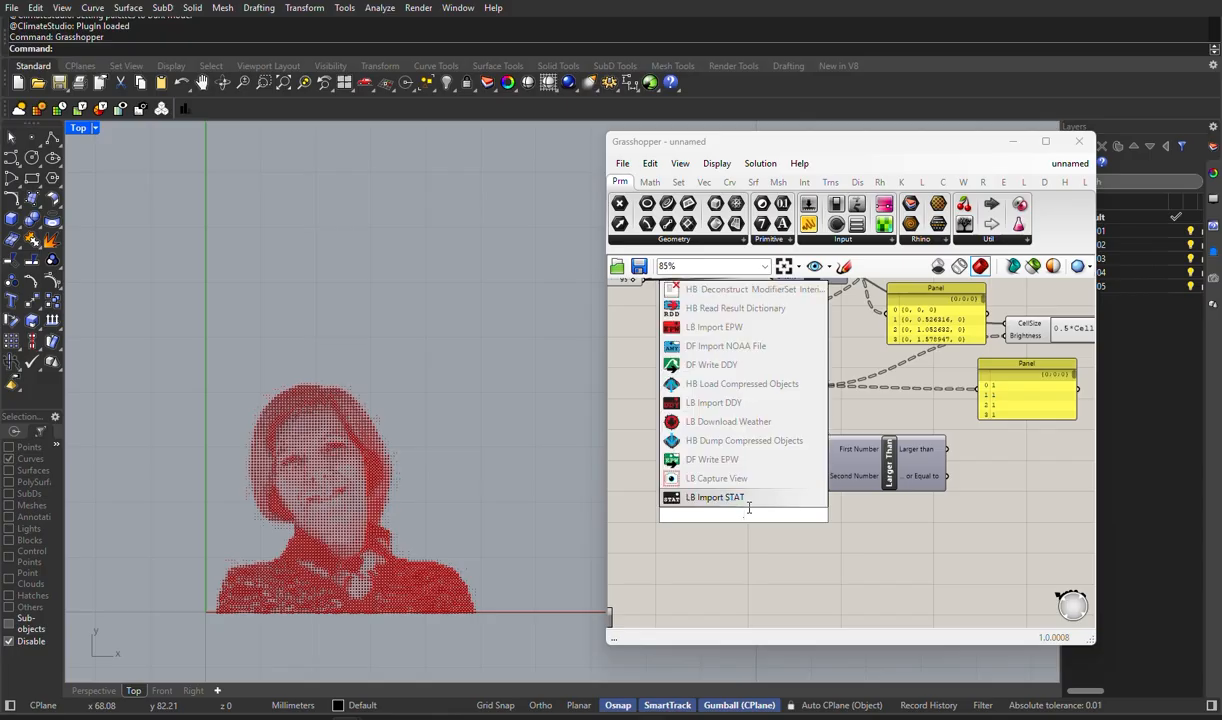
text(3)
key(Return)
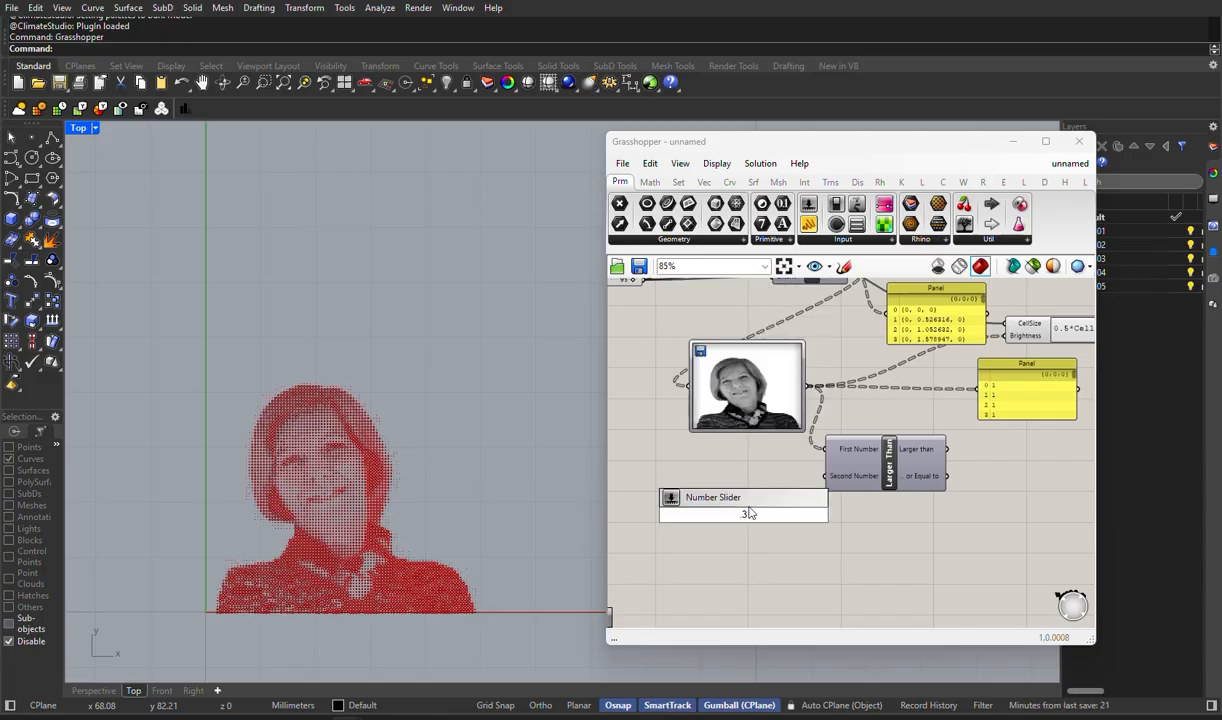
scroll(755, 530, up, 5)
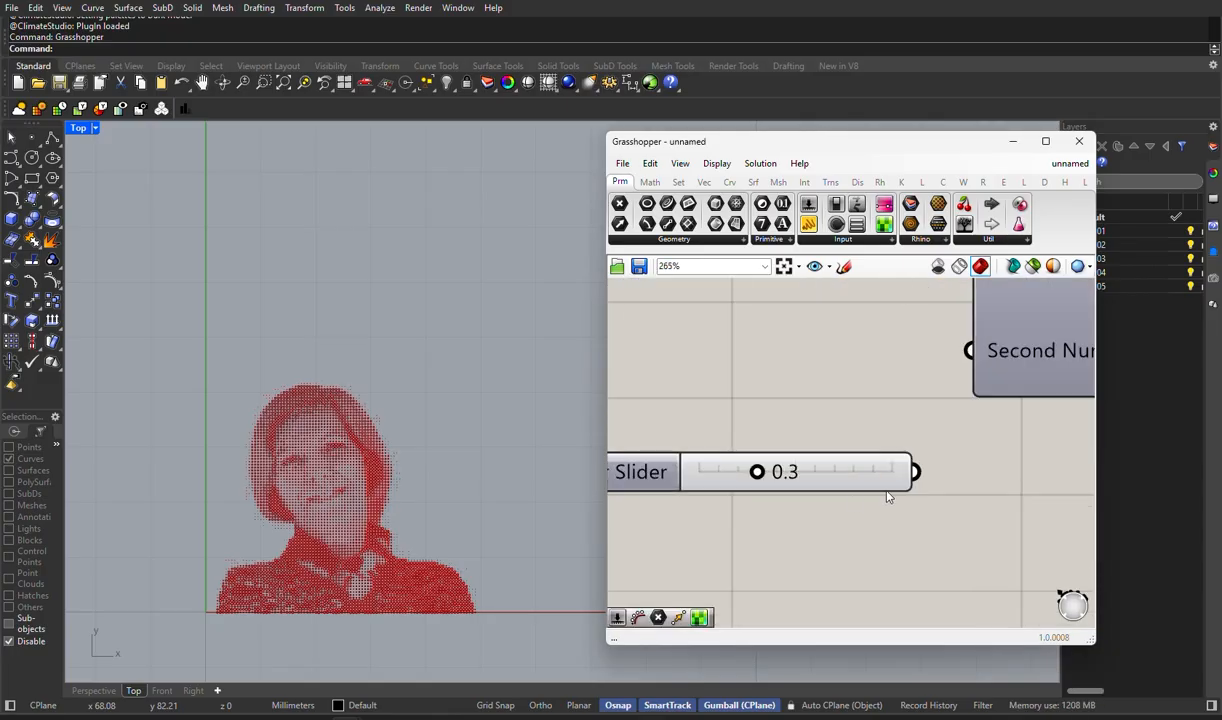
drag(913, 471, 968, 350)
scroll(755, 498, down, 4)
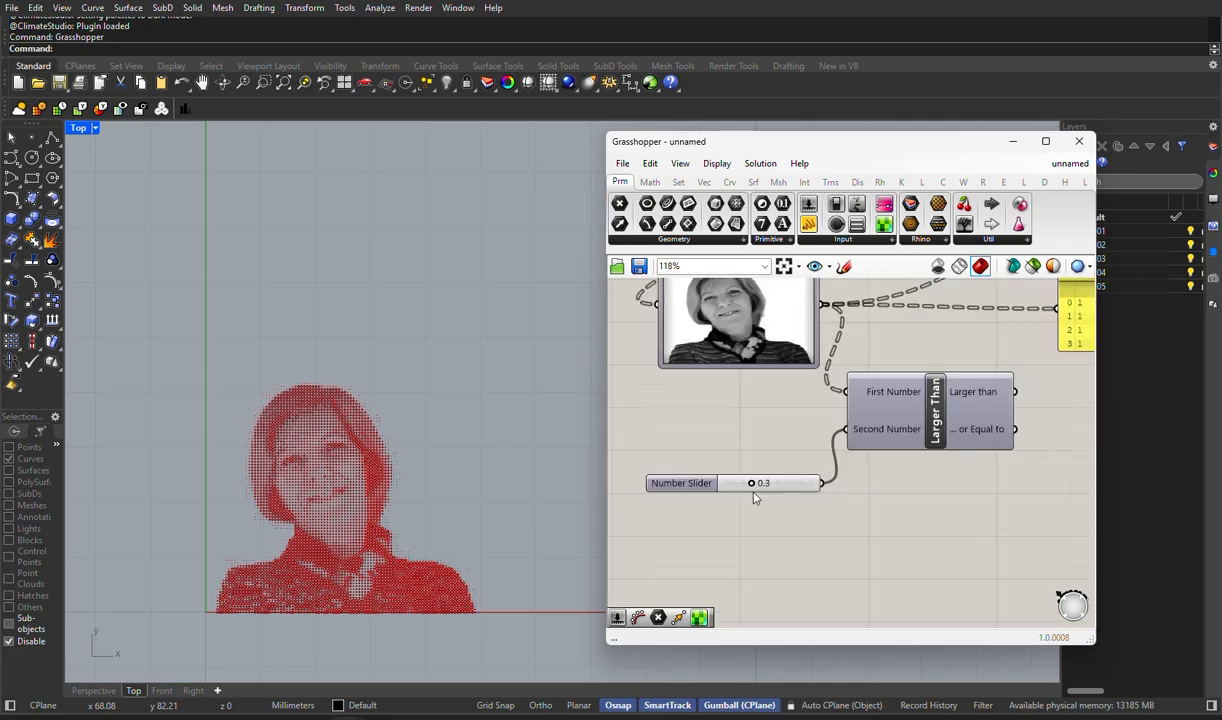
- Try the Number of Cells slider at 78 and settle on 100
scroll(755, 497, down, 1)
scroll(358, 468, up, 6)
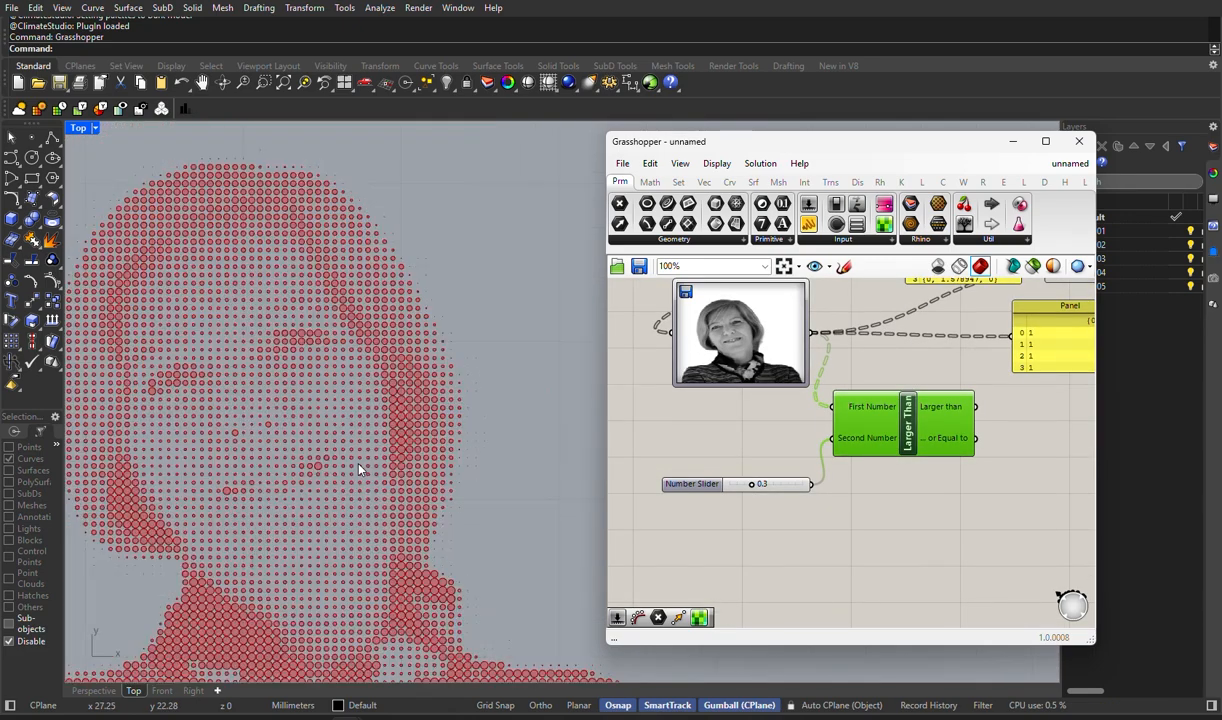
scroll(359, 465, down, 7)
right_drag(644, 446, 841, 583)
scroll(762, 342, up, 4)
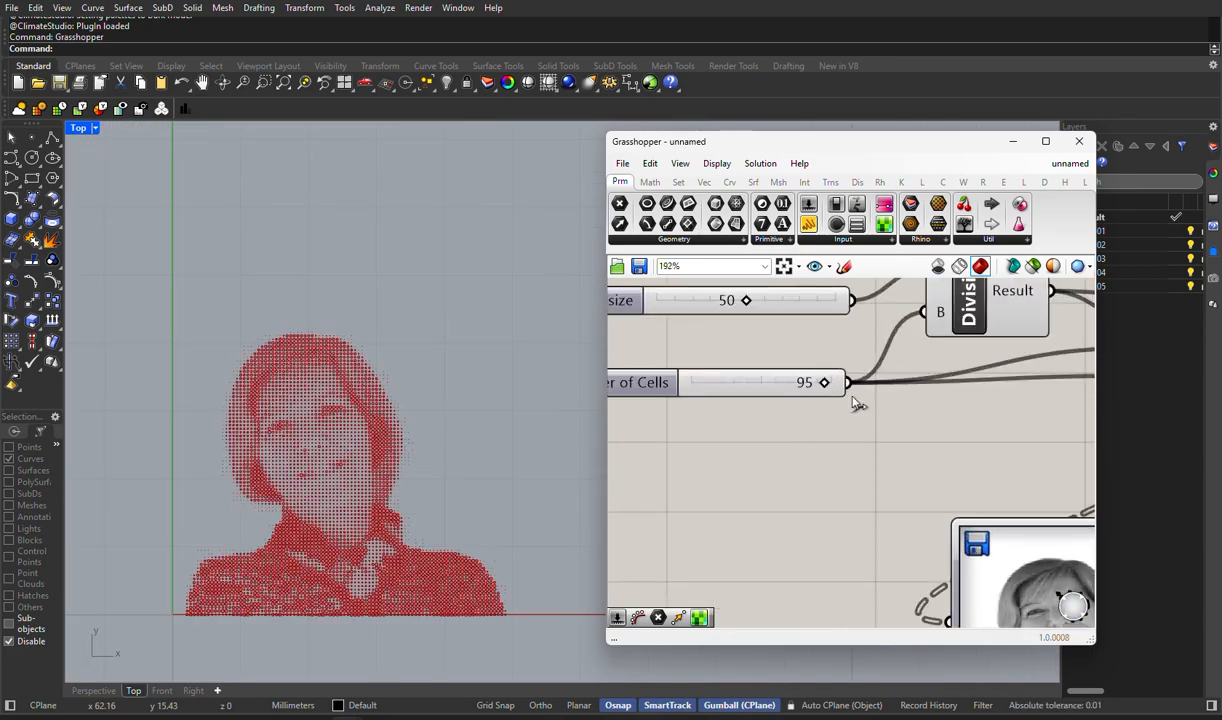
drag(824, 382, 795, 438)
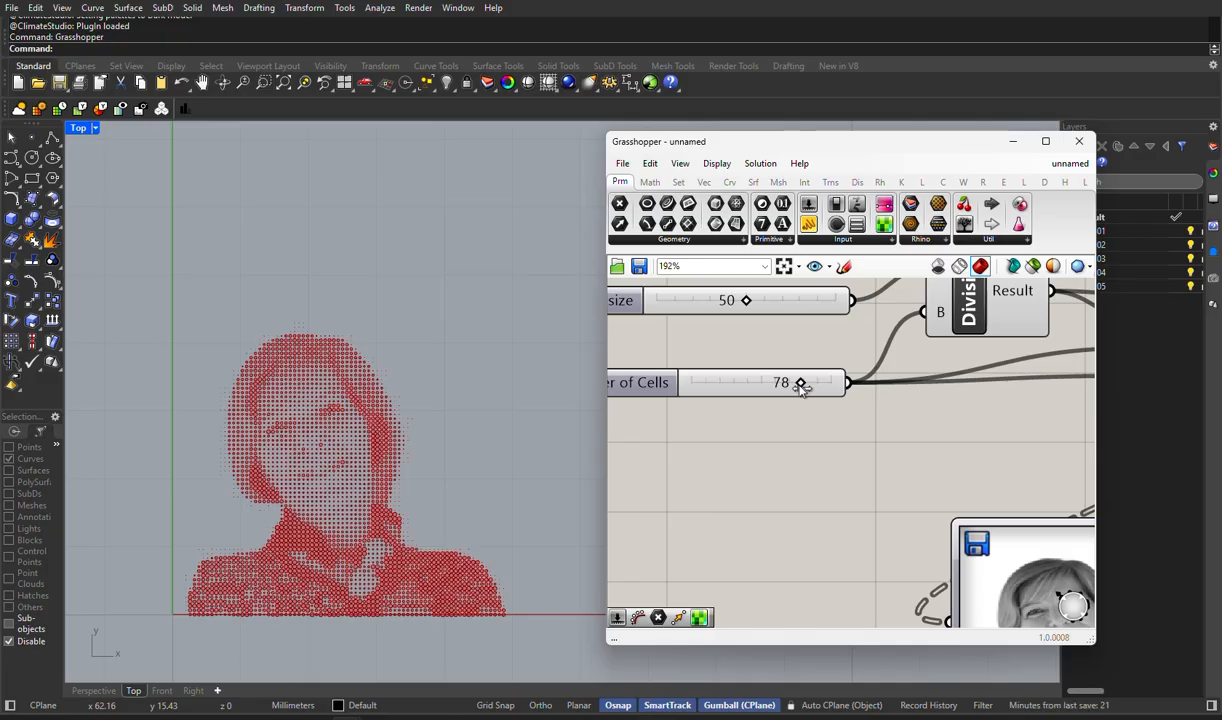
drag(800, 387, 832, 386)
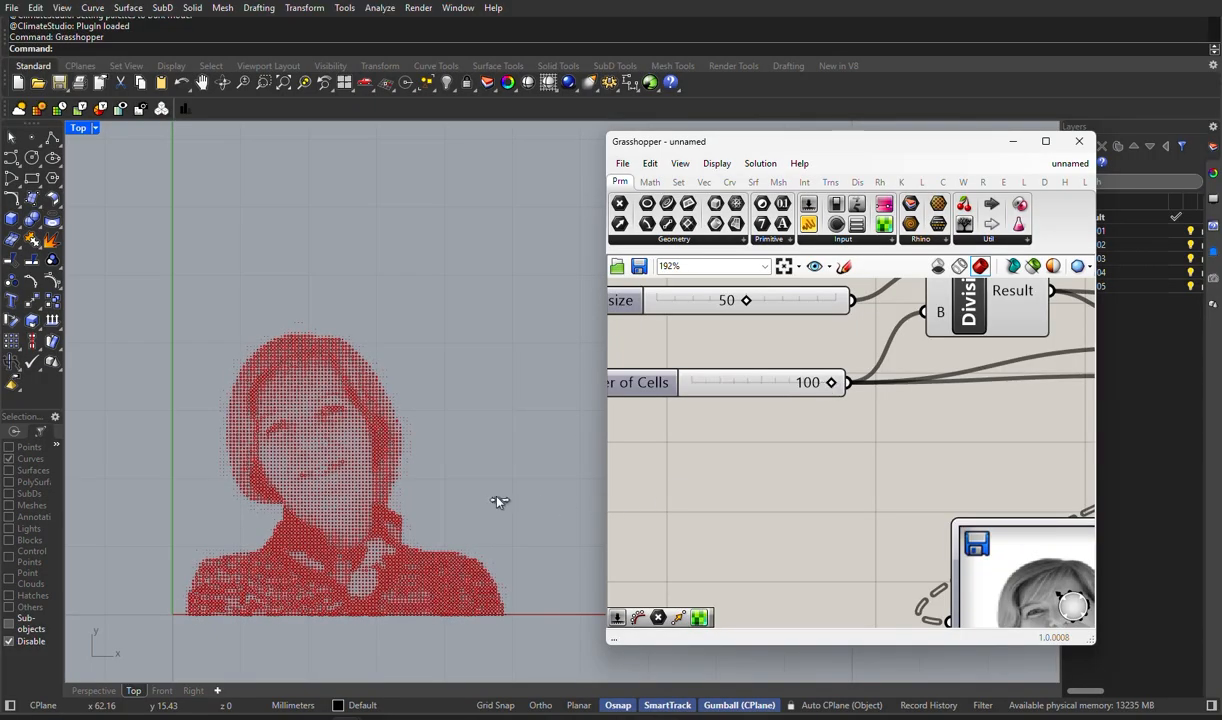
- Add a Cull Pattern component beside the Larger Than component
scroll(492, 501, down, 2)
right_drag(799, 514, 679, 407)
right_drag(895, 492, 640, 391)
right_drag(887, 466, 669, 371)
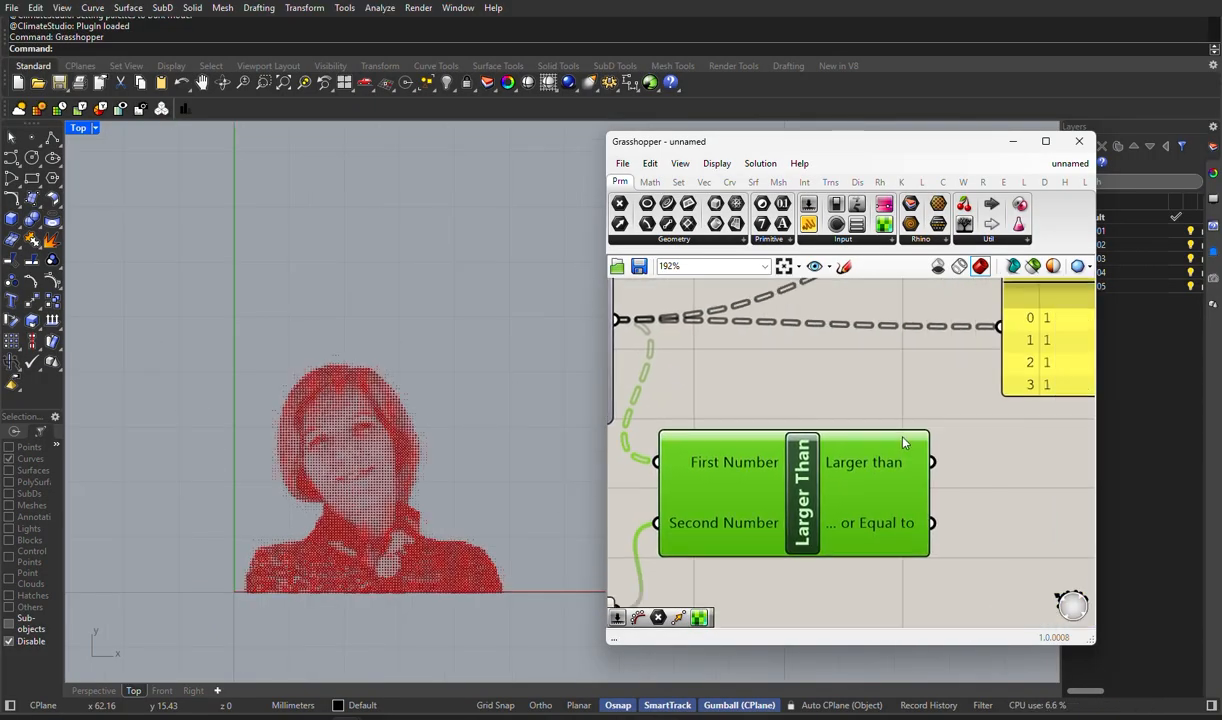
right_drag(906, 442, 806, 440)
double_click(937, 540)
text(c)
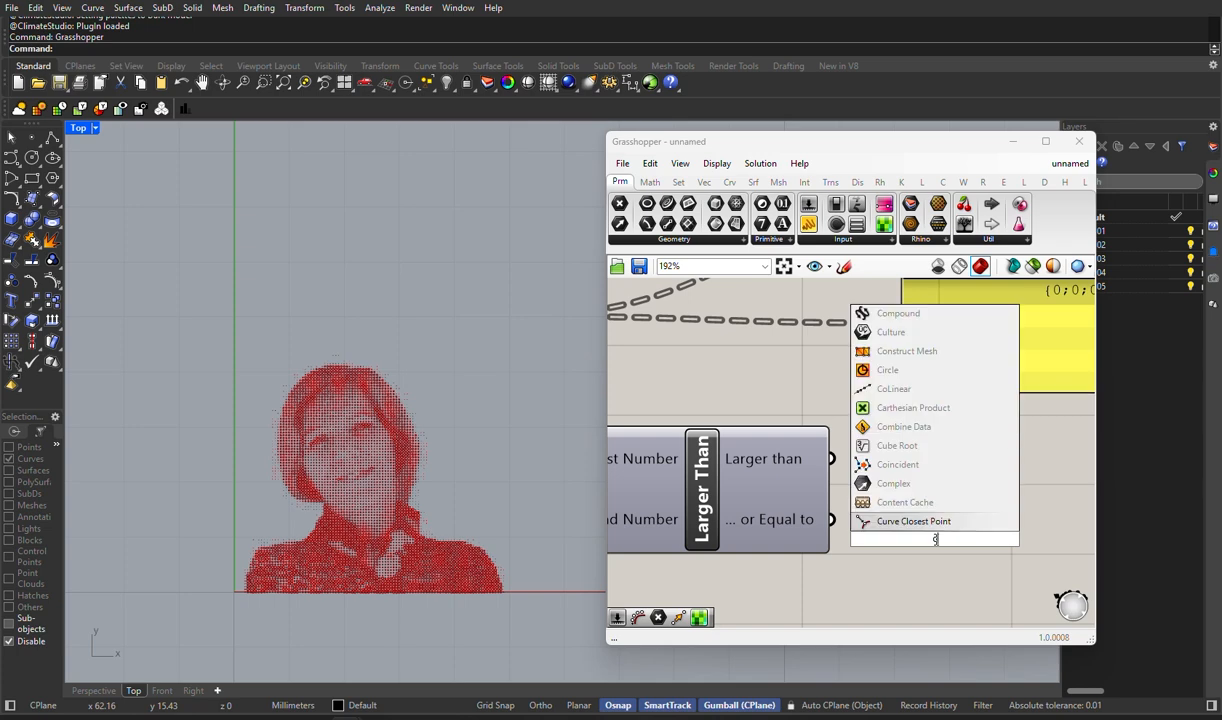
text(u)
key(Return)
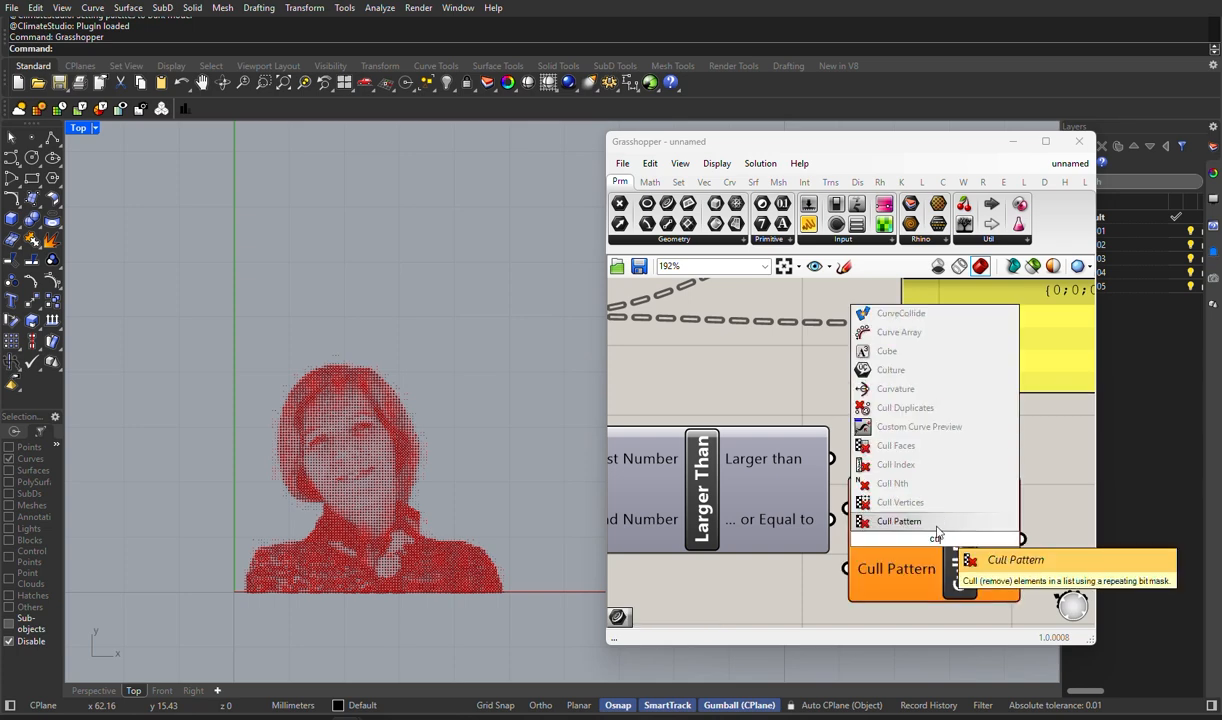
scroll(893, 512, down, 4)
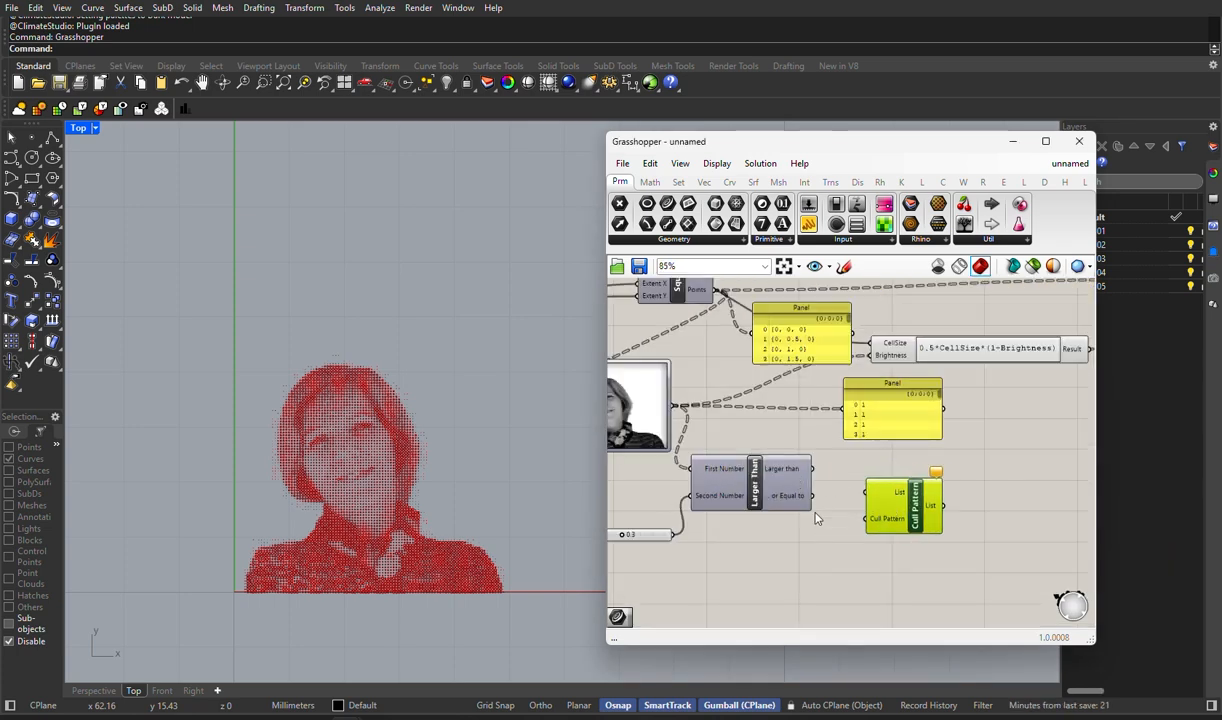
- Connect the Larger than output to Cull Pattern's Cull Pattern input and the Image Sampler output to its List input
scroll(831, 528, up, 2)
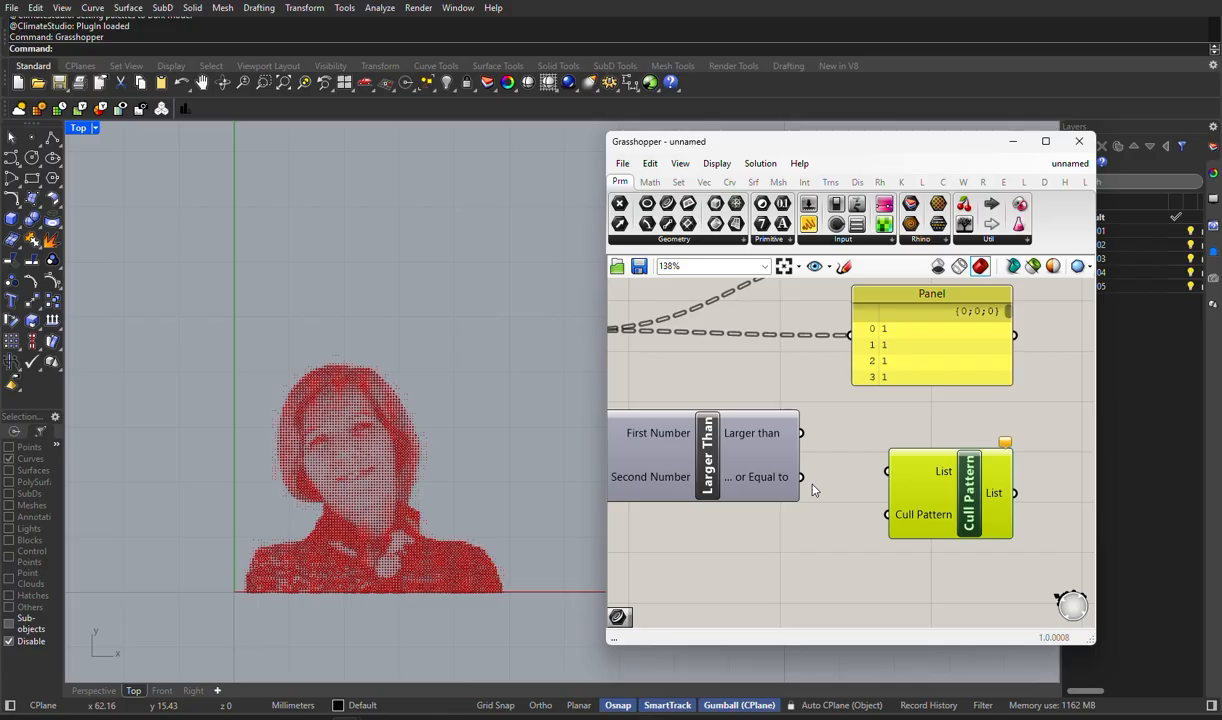
drag(801, 433, 886, 471)
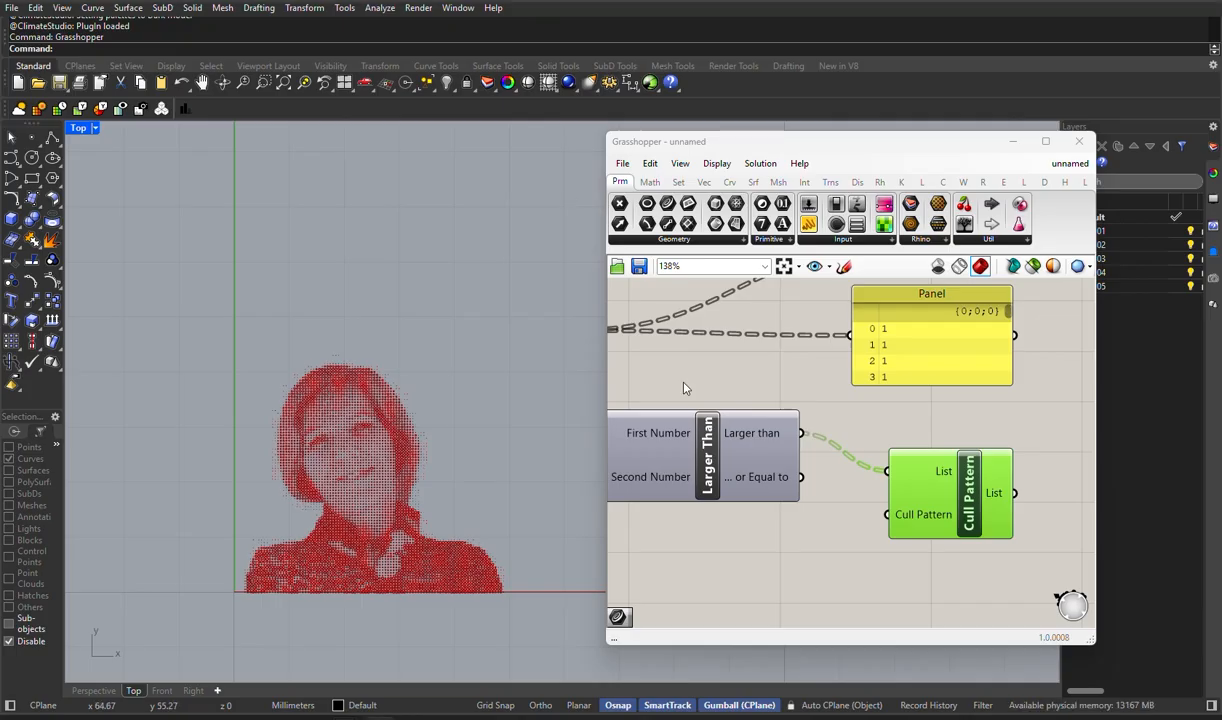
drag(801, 433, 887, 514)
scroll(790, 500, down, 4)
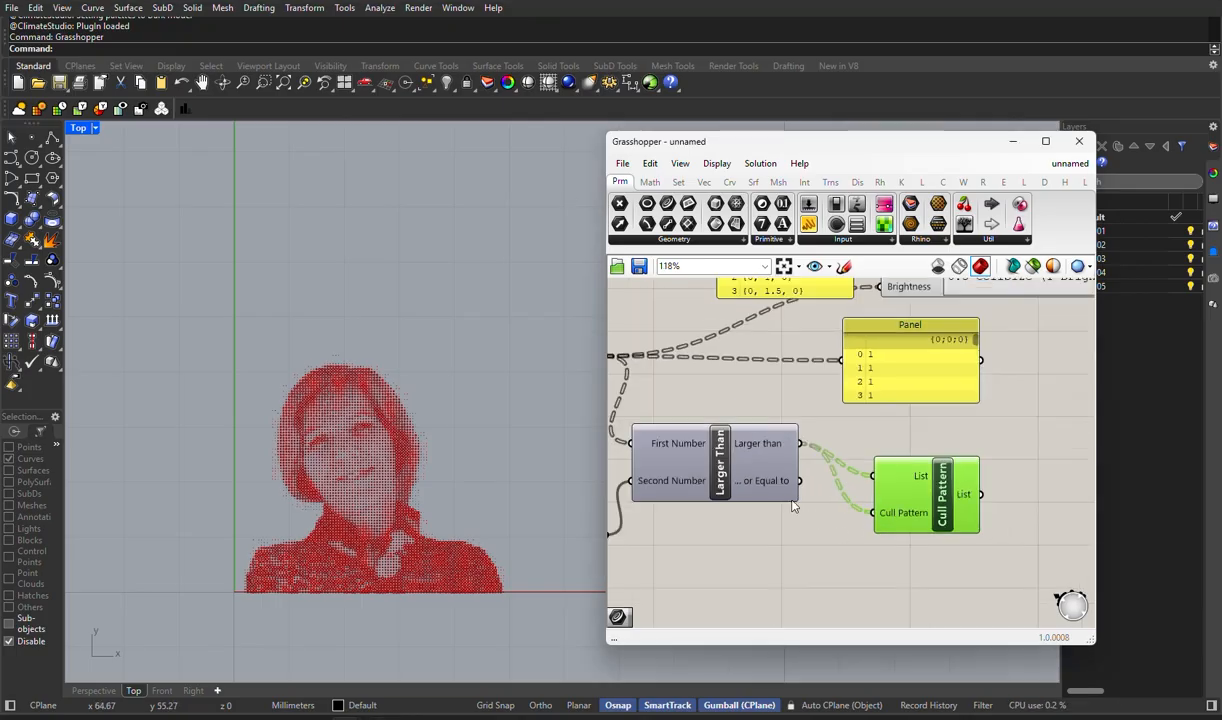
drag(676, 410, 842, 490)
- Rearrange Larger Than, Cull Pattern and the brightness panel, and connect Cull Pattern's List output to the Expression's Brightness input
drag(755, 487, 775, 542)
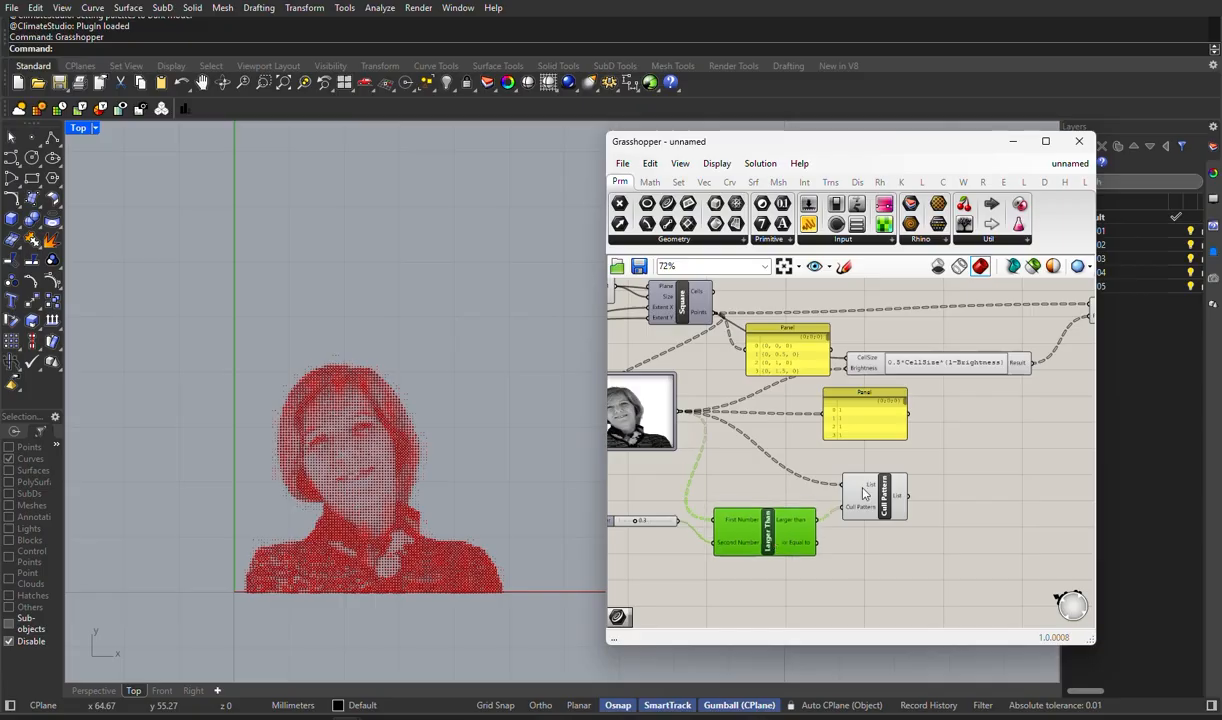
drag(882, 492, 778, 443)
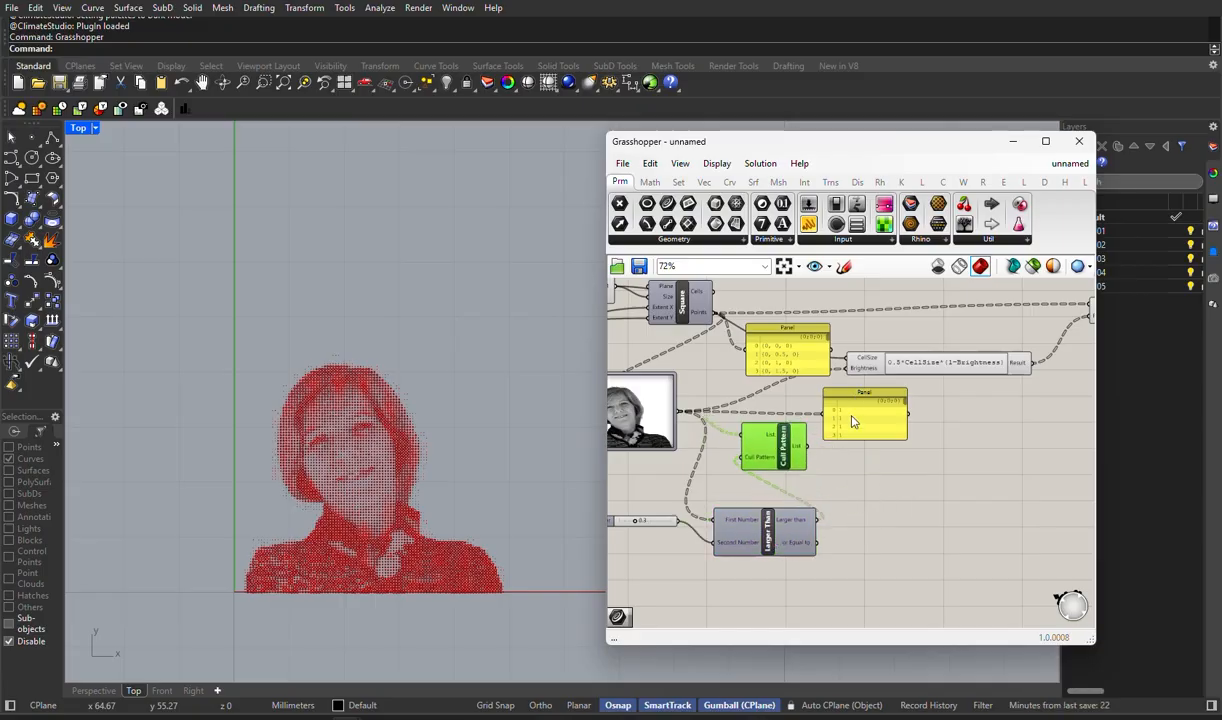
drag(853, 421, 897, 451)
scroll(829, 424, up, 3)
drag(787, 465, 862, 316)
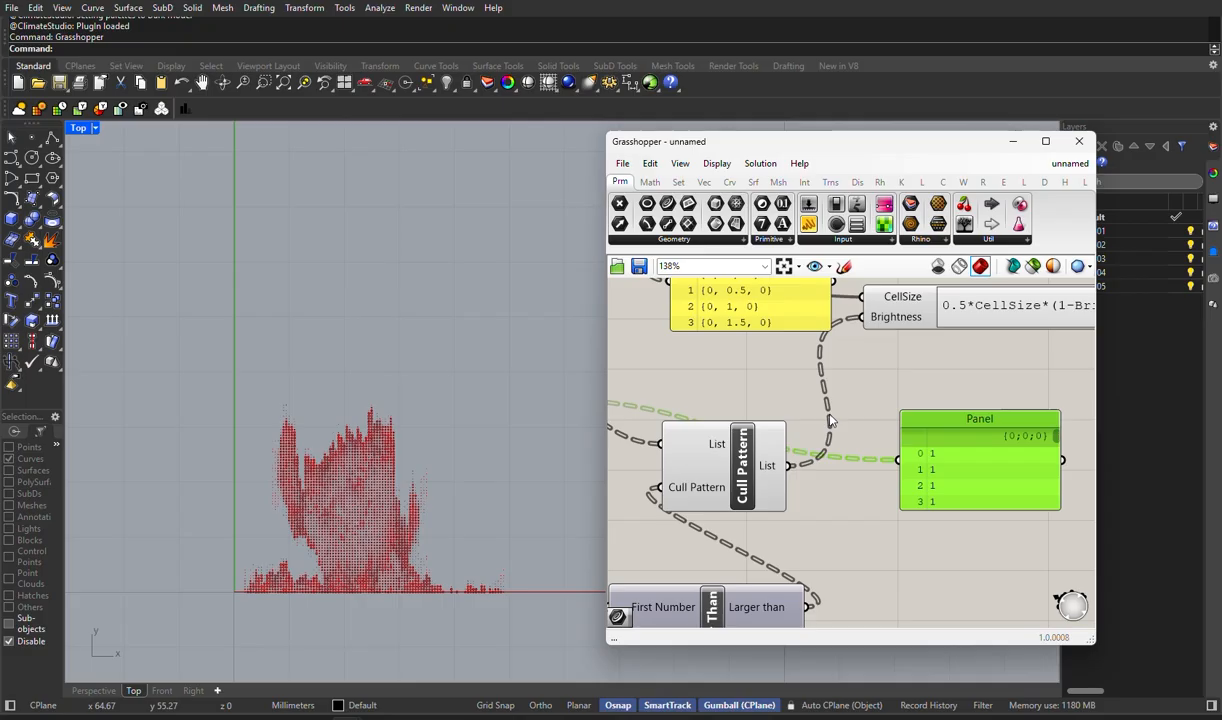
- Restore the direct connection from the Image Sampler output to the Expression's Brightness input
scroll(831, 412, down, 3)
scroll(718, 472, up, 5)
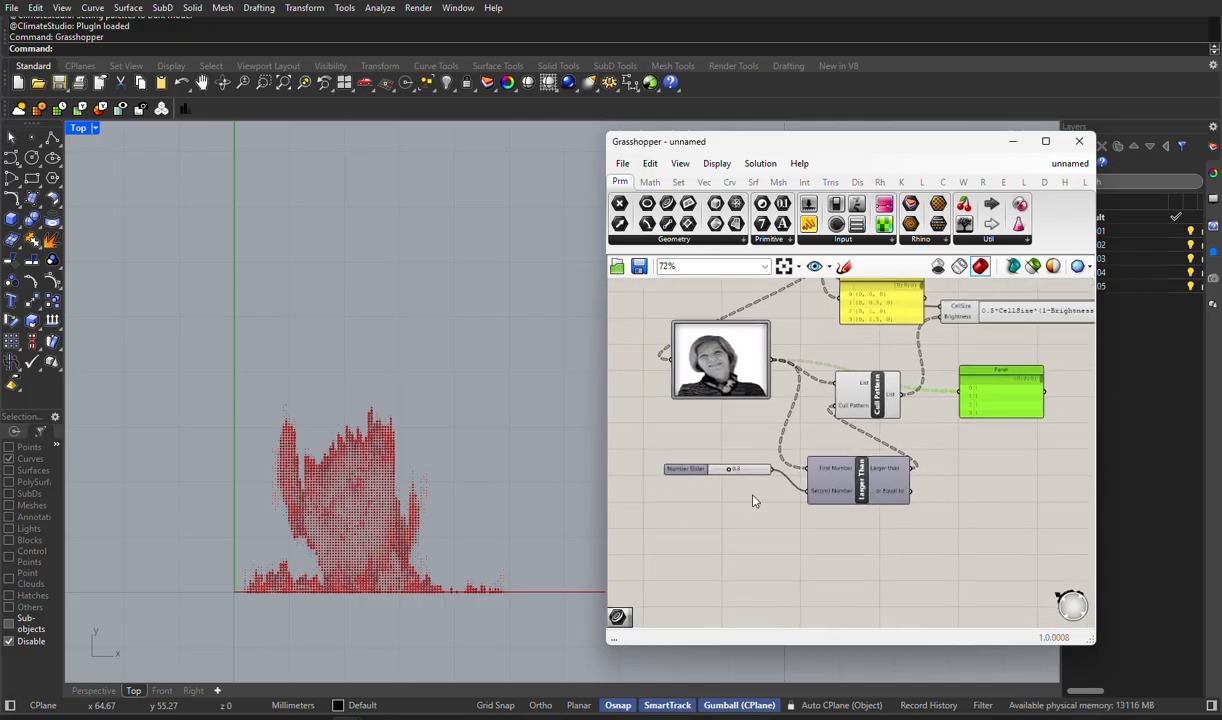
scroll(718, 458, up, 3)
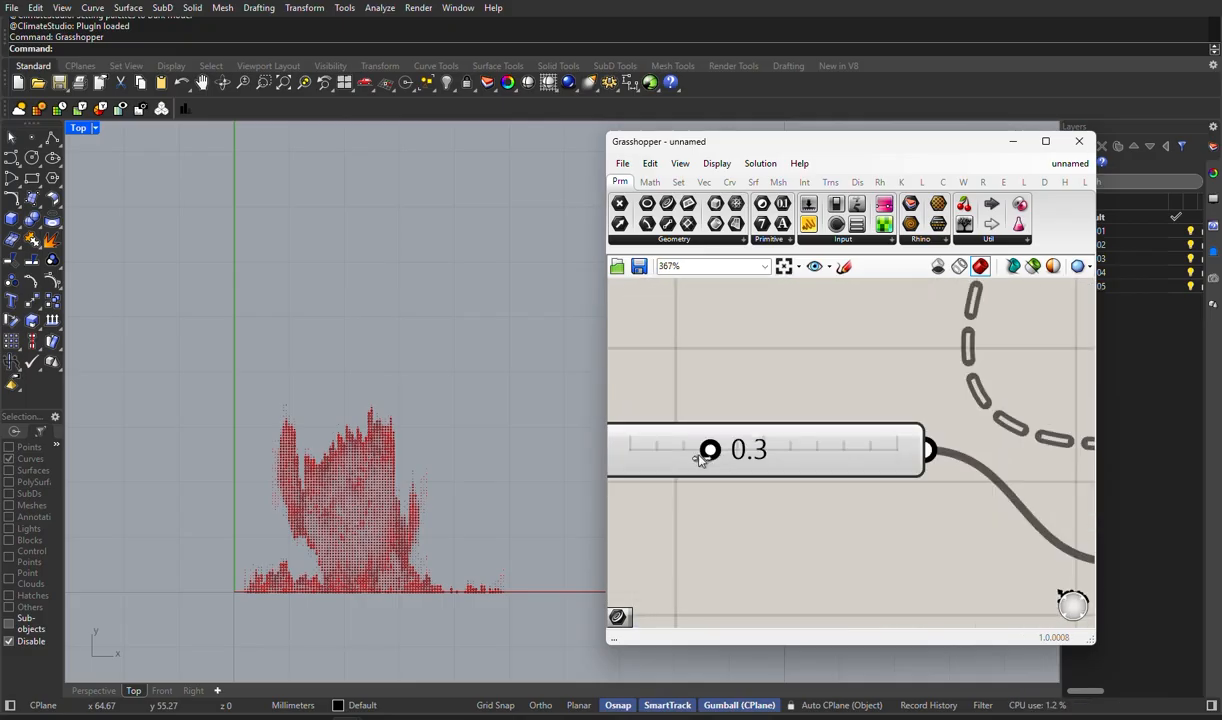
scroll(714, 458, down, 10)
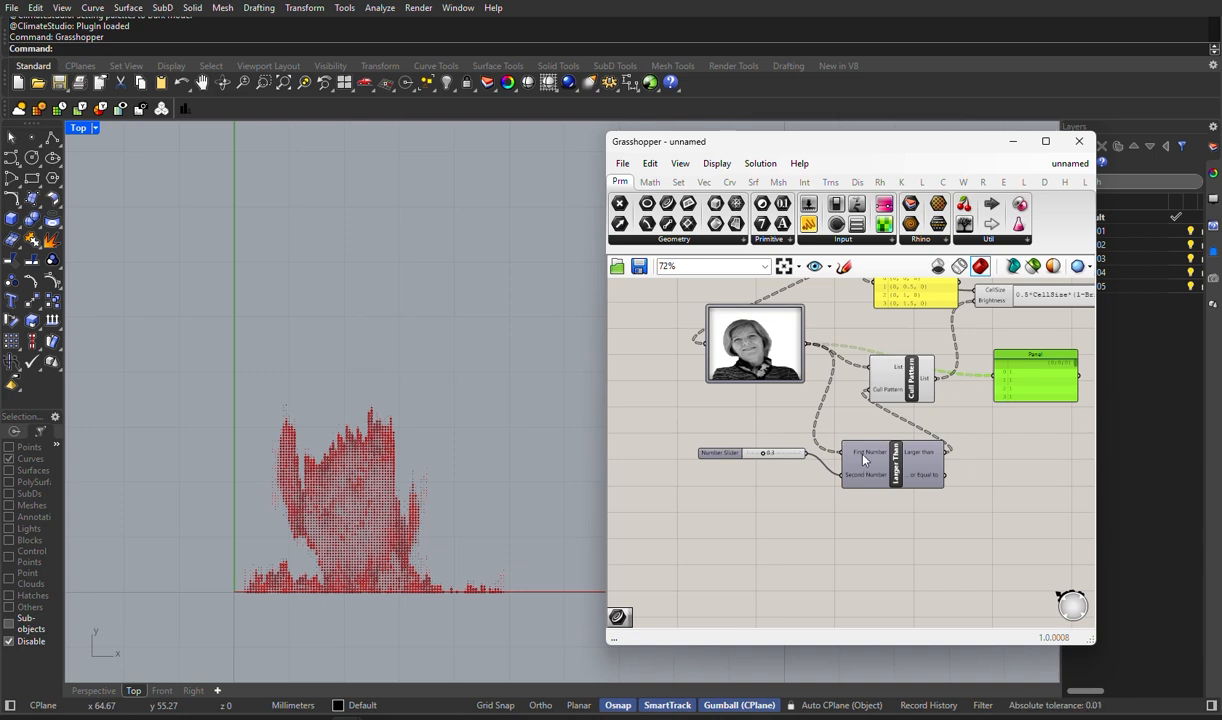
scroll(927, 524, down, 2)
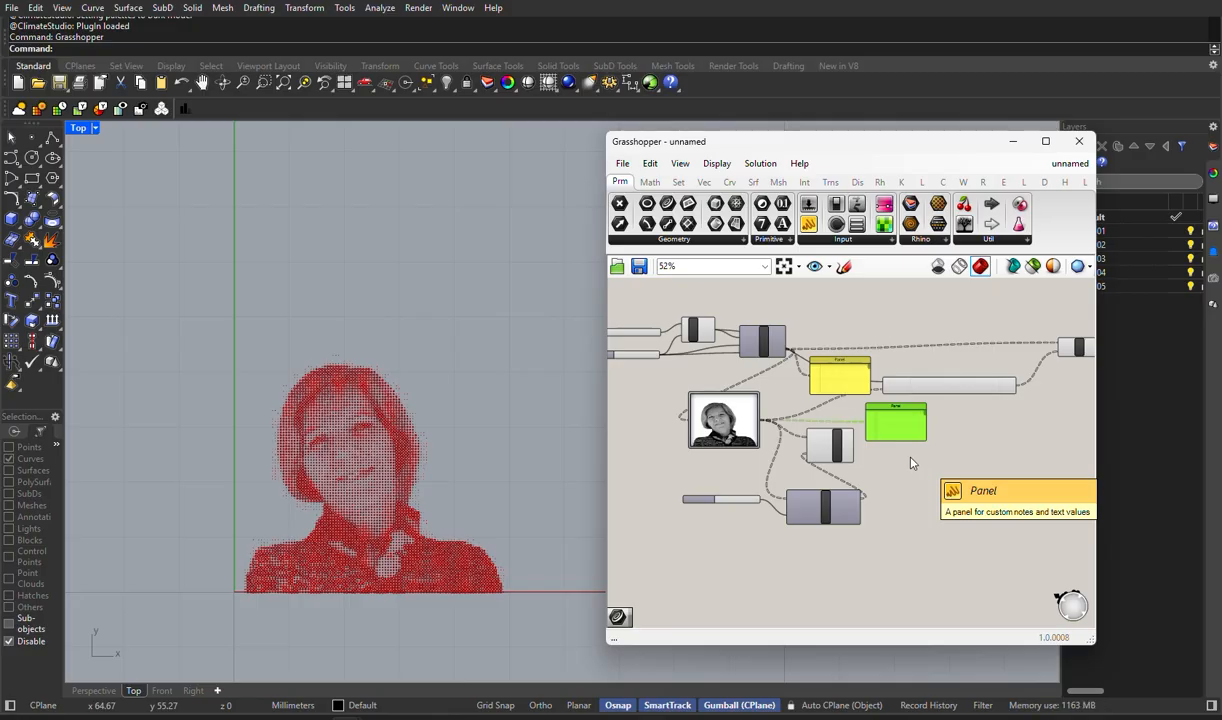
scroll(838, 495, up, 5)
scroll(850, 492, down, 2)
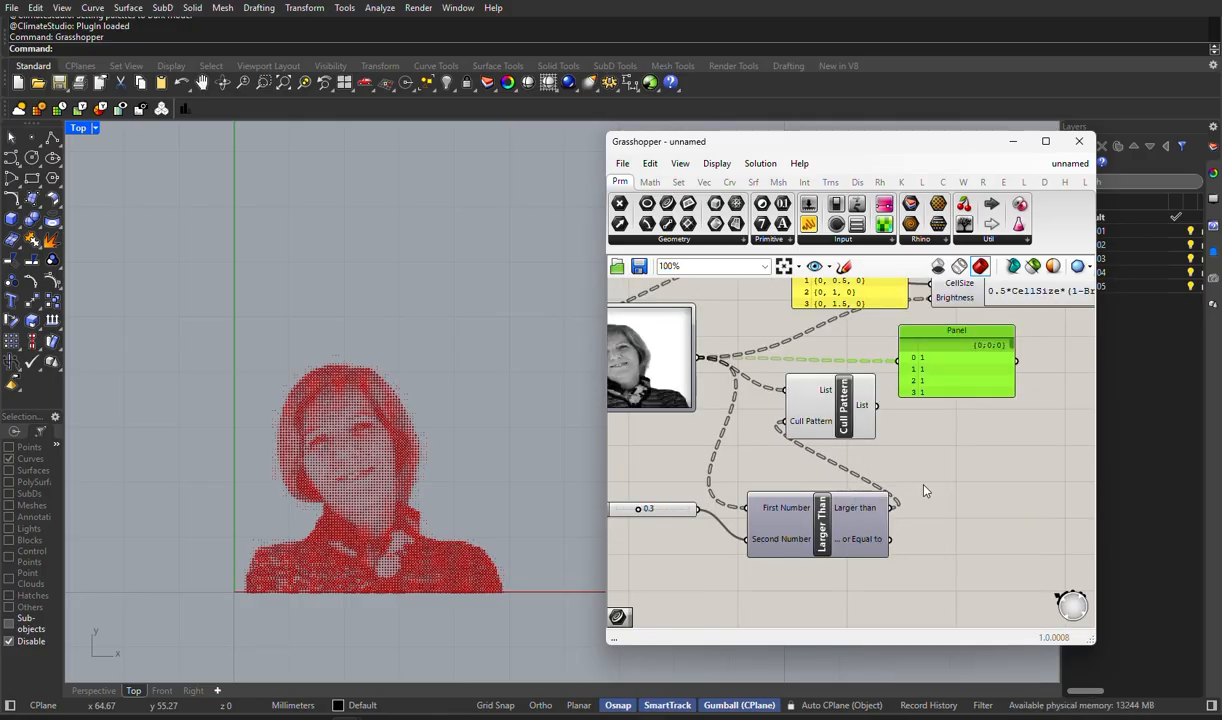
- Replace the Larger Than component with a Smaller Than component below the Cull Pattern
mouse_move(900, 370)
right_down()
mouse_move(797, 419)
mouse_move(884, 374)
right_up()
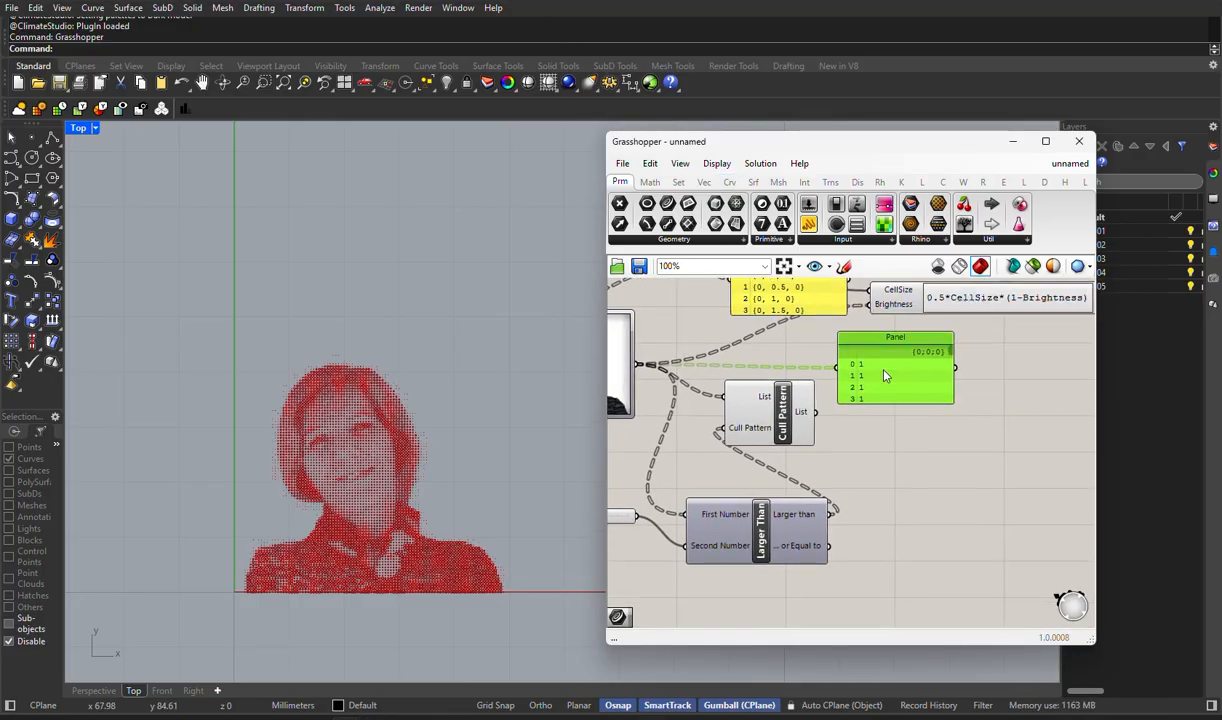
right_drag(764, 448, 824, 408)
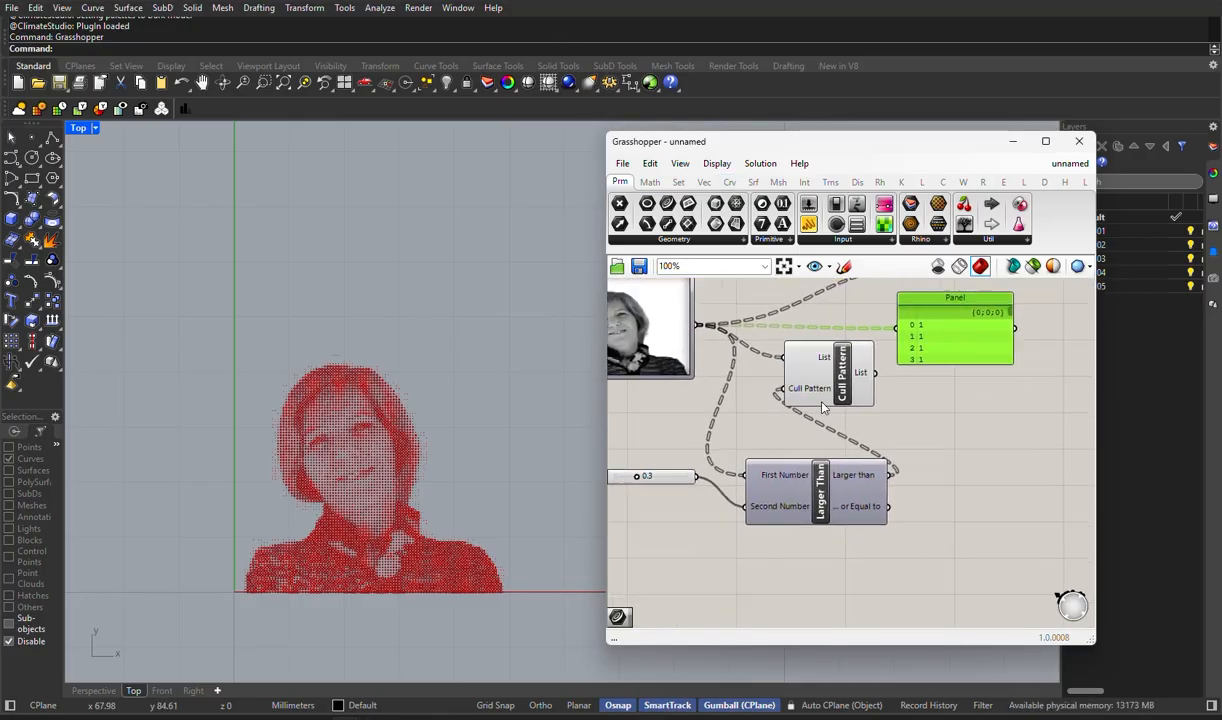
key(Delete)
double_click(806, 462)
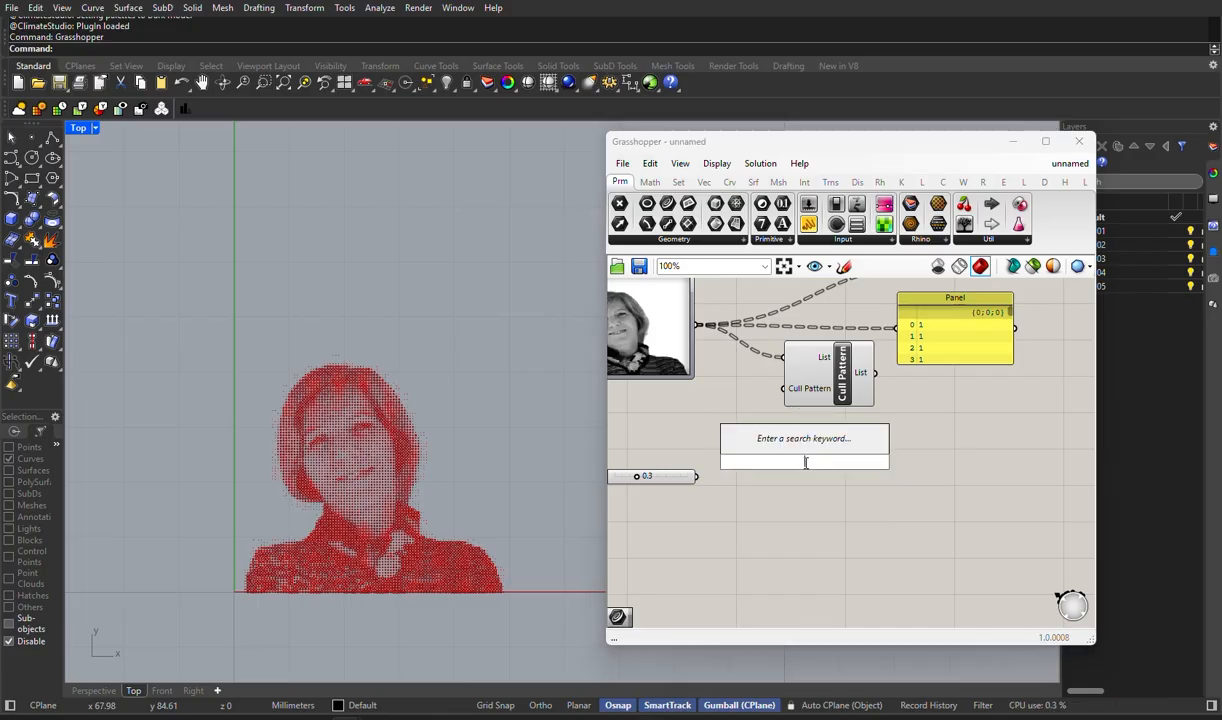
text(sm)
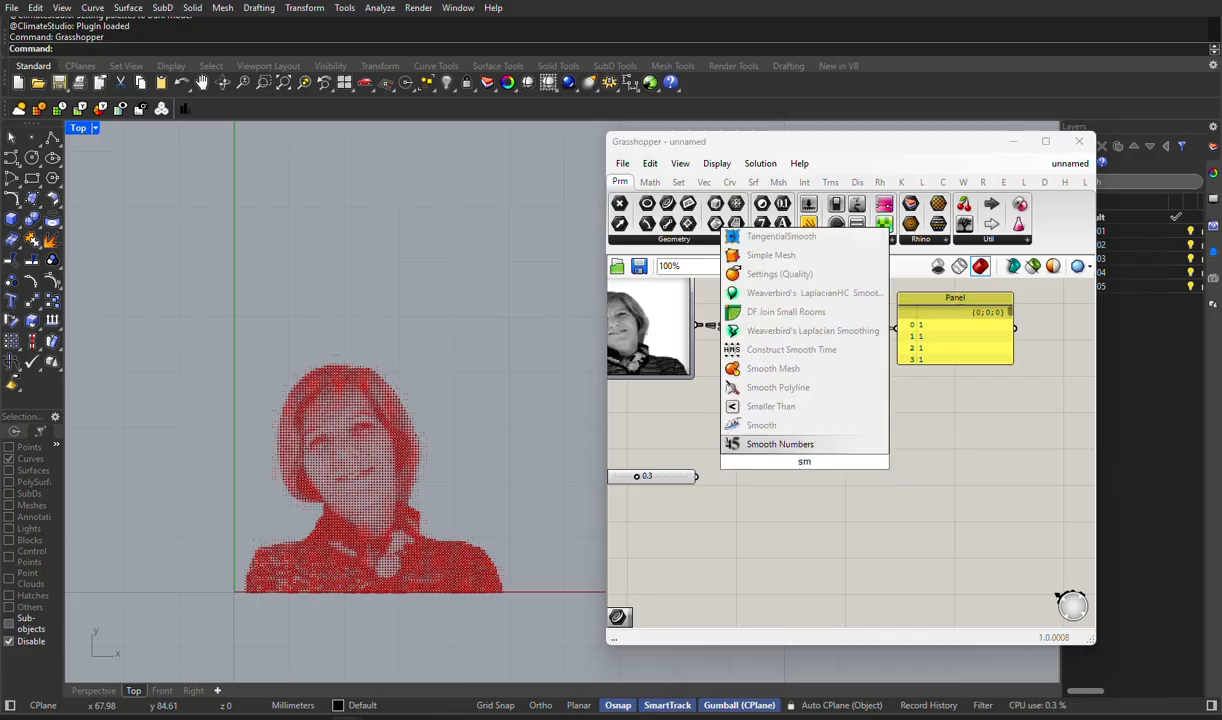
text(all)
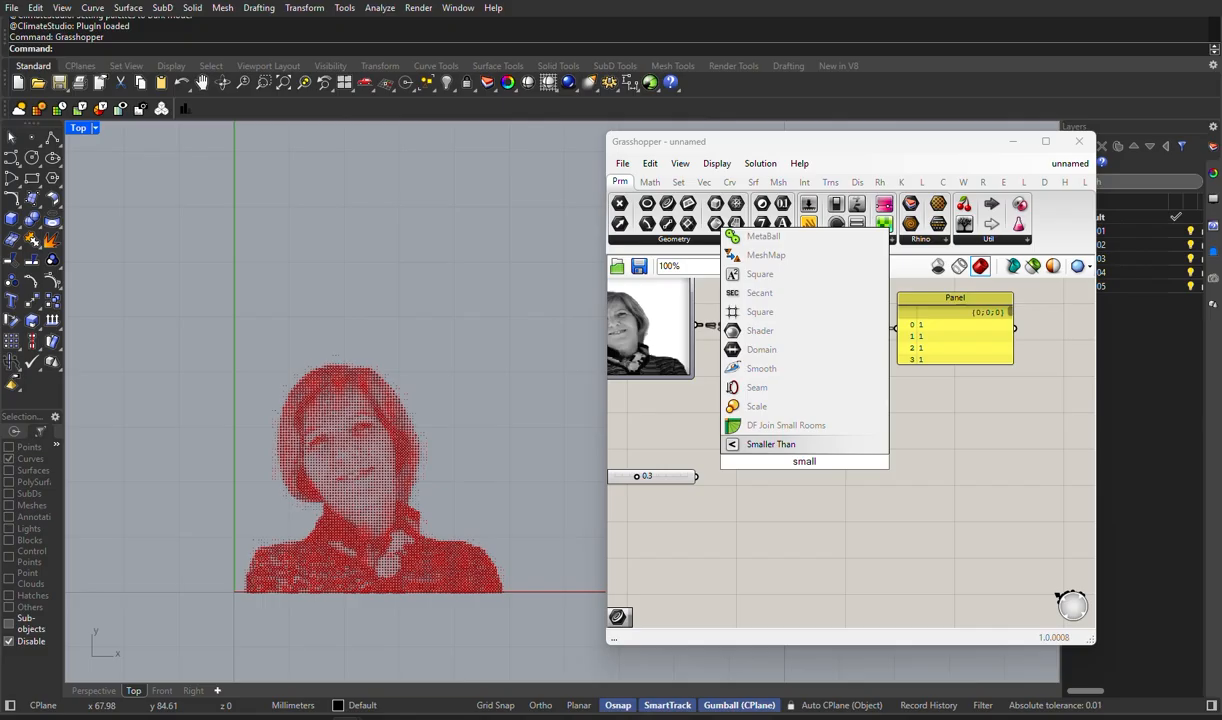
key(Return)
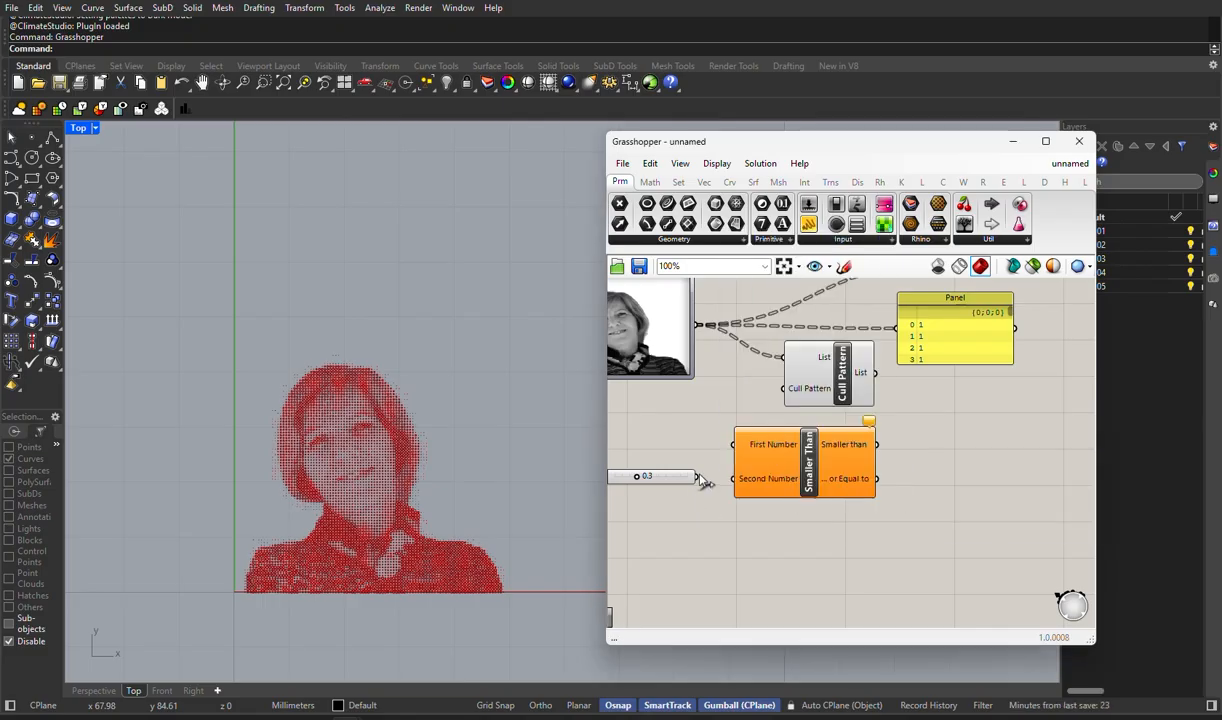
- Wire the Image Sampler to Smaller Than's First Number, the threshold slider to Second Number, and Smaller than to Cull Pattern's pattern input
drag(697, 476, 738, 478)
drag(698, 331, 736, 444)
drag(876, 444, 784, 389)
- Rearrange Smaller Than, its slider, Cull Pattern and the brightness panel, and try Cull Pattern's List output on the Expression's Brightness input
mouse_move(772, 484)
mouse_down()
mouse_move(751, 497)
mouse_move(762, 504)
mouse_up()
drag(663, 477, 660, 507)
right_drag(912, 413, 807, 480)
drag(855, 409, 991, 418)
drag(736, 461, 835, 485)
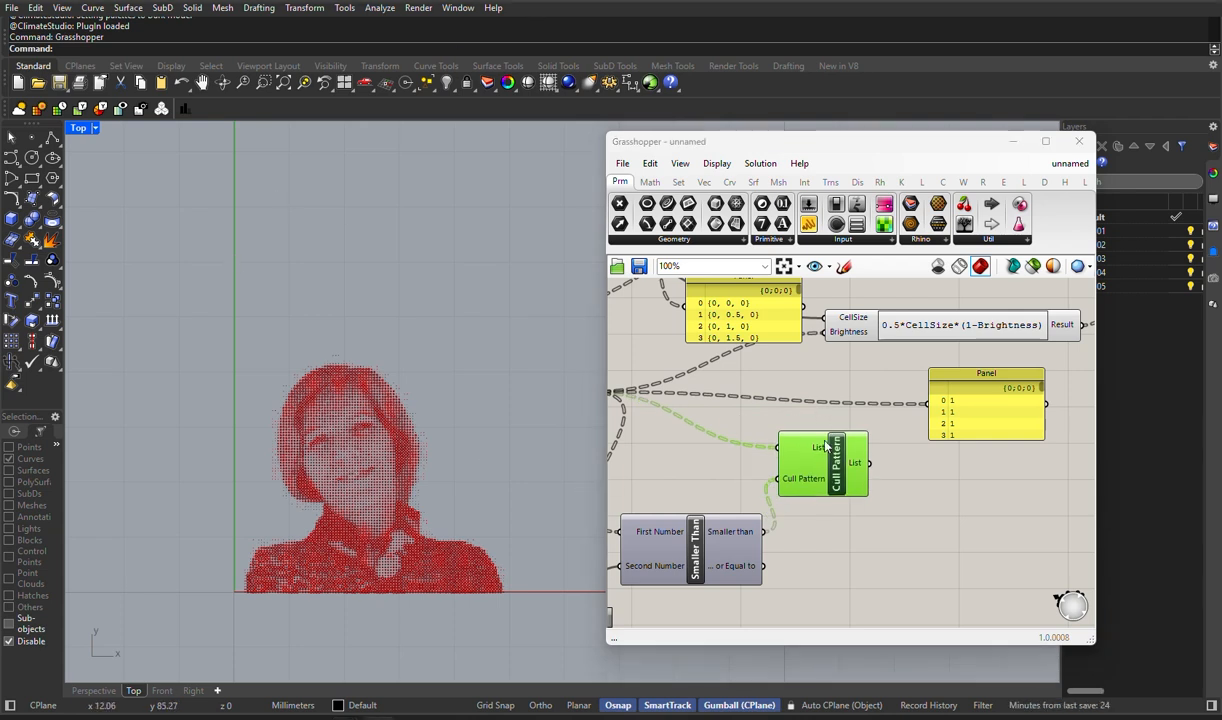
drag(868, 463, 821, 333)
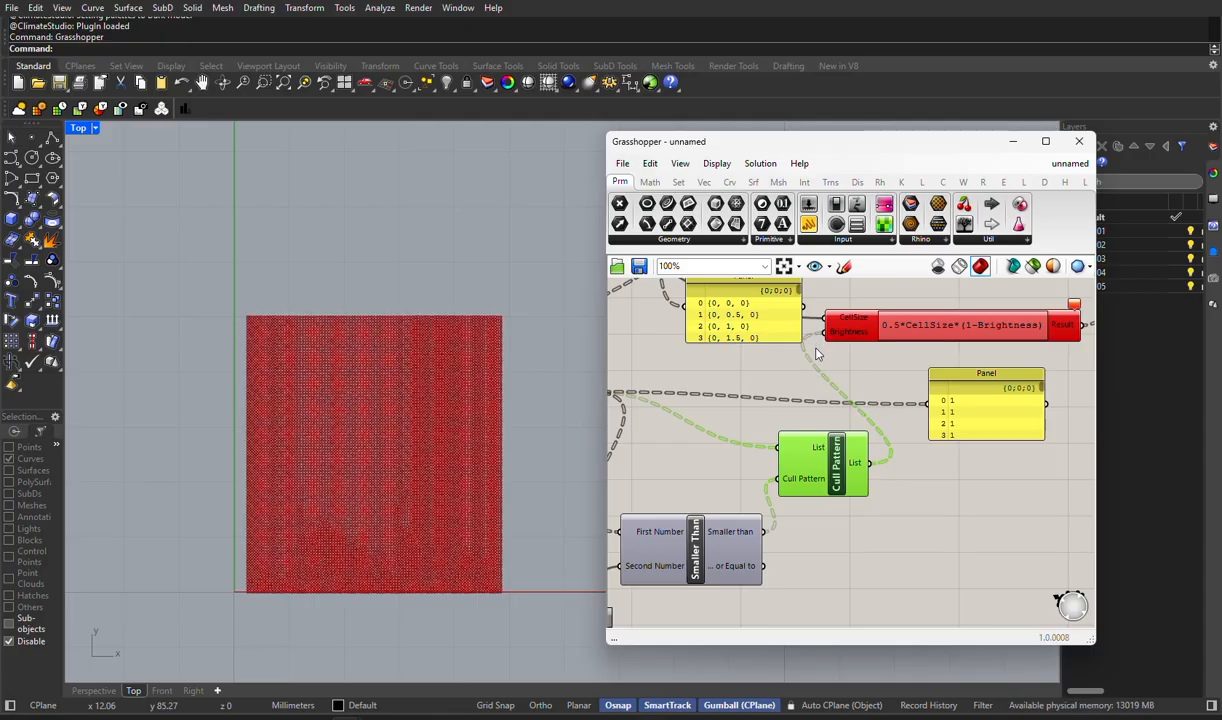
scroll(832, 485, down, 4)
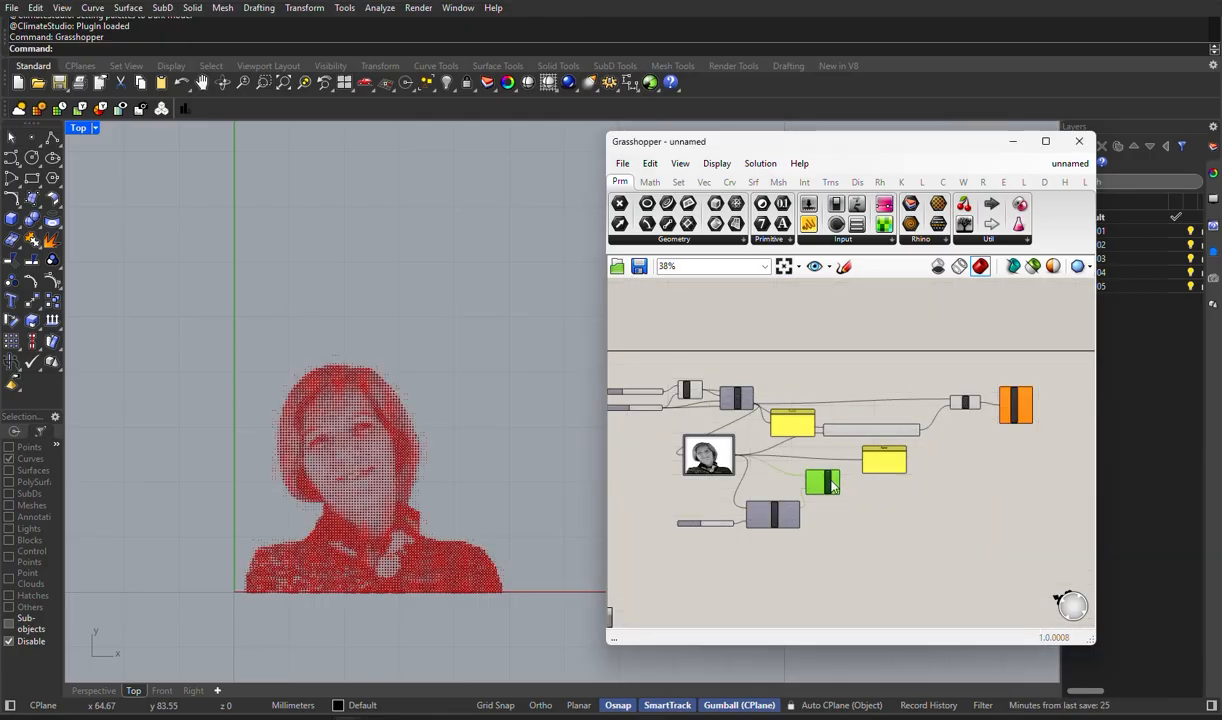
- Duplicate the Cull Pattern component with its input wires and place the copy above the Expression
scroll(832, 484, up, 2)
alt+drag(827, 491, 903, 345)
right_drag(804, 393, 884, 382)
scroll(874, 390, up, 2)
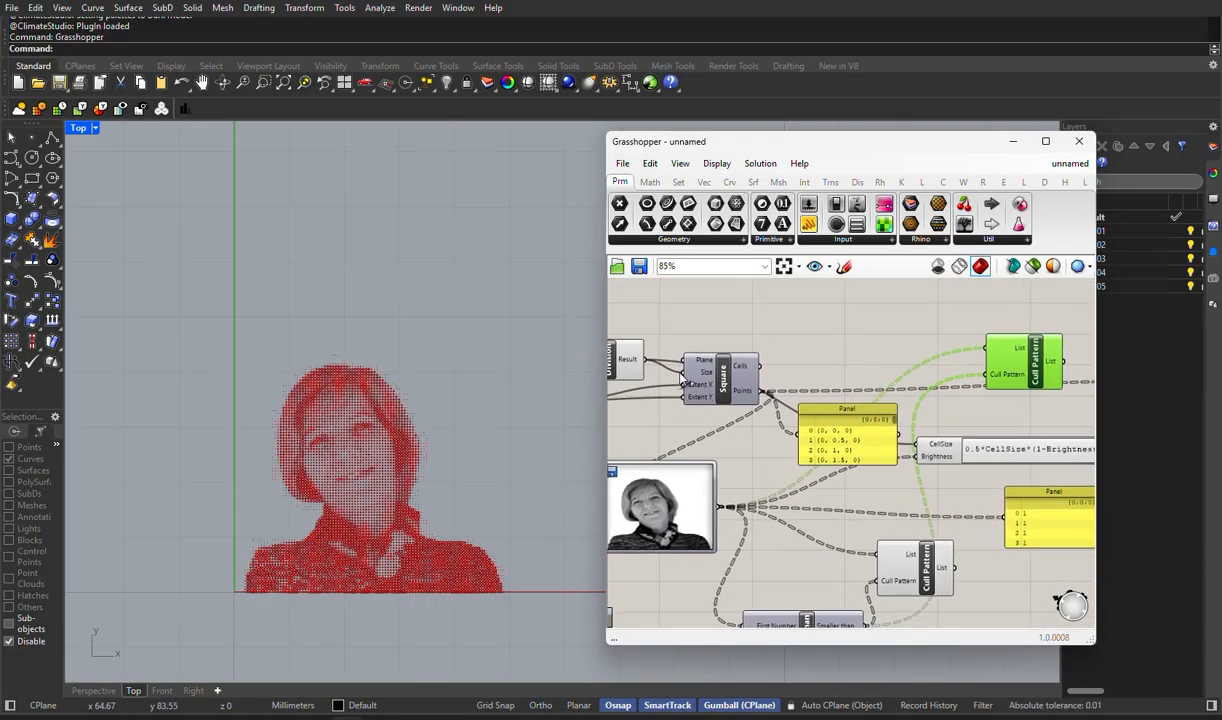
right_drag(655, 372, 625, 330)
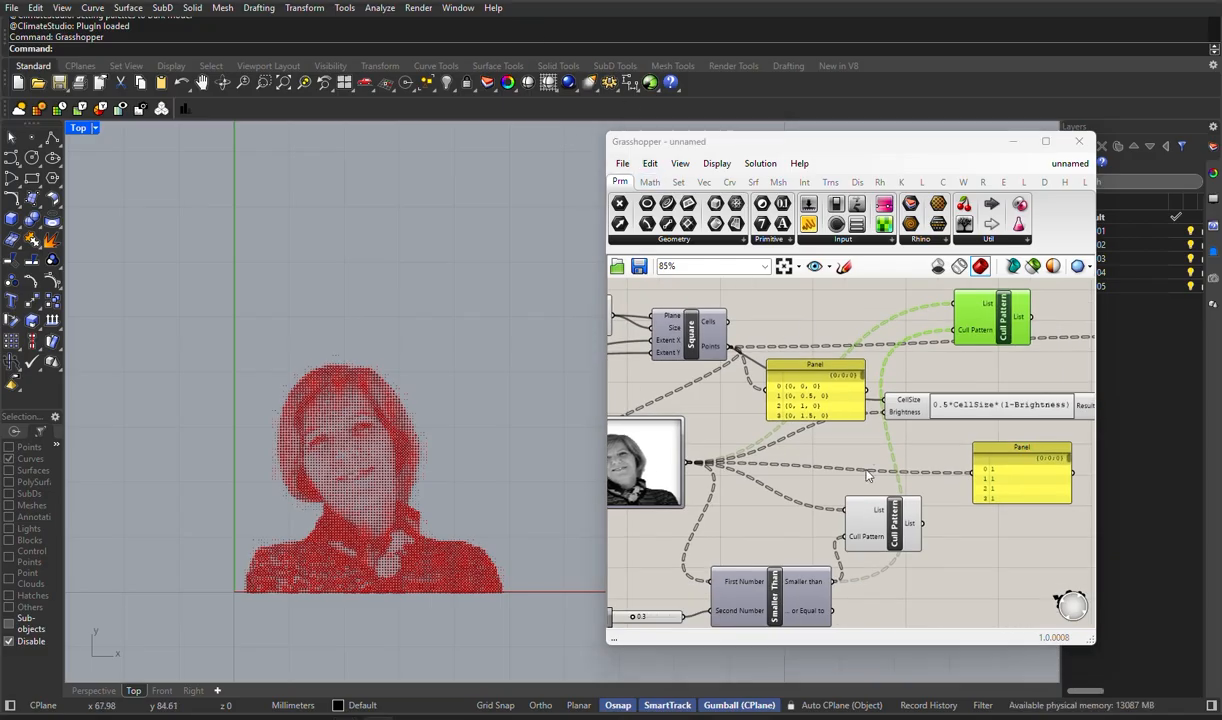
- Connect the Square grid's Points output to the List input of the upper Cull Pattern
scroll(820, 420, down, 1)
scroll(780, 397, up, 4)
right_drag(778, 374, 747, 386)
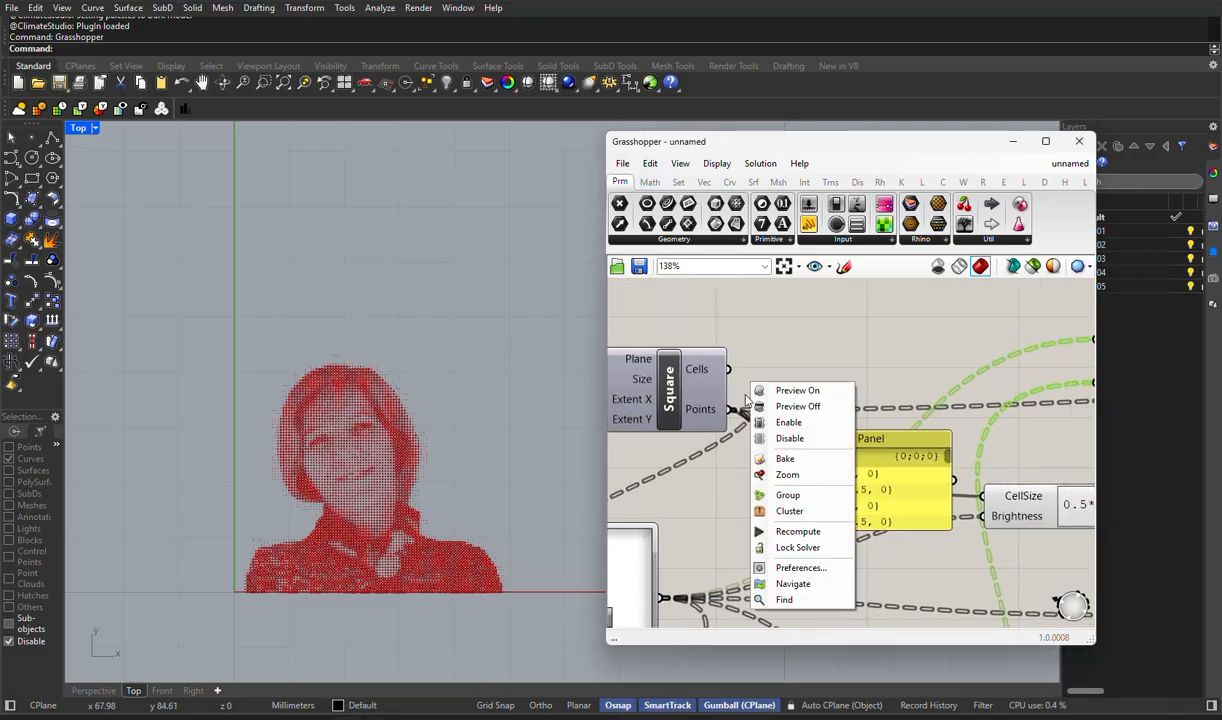
right_click(697, 409)
right_drag(814, 352, 690, 375)
scroll(710, 389, down, 2)
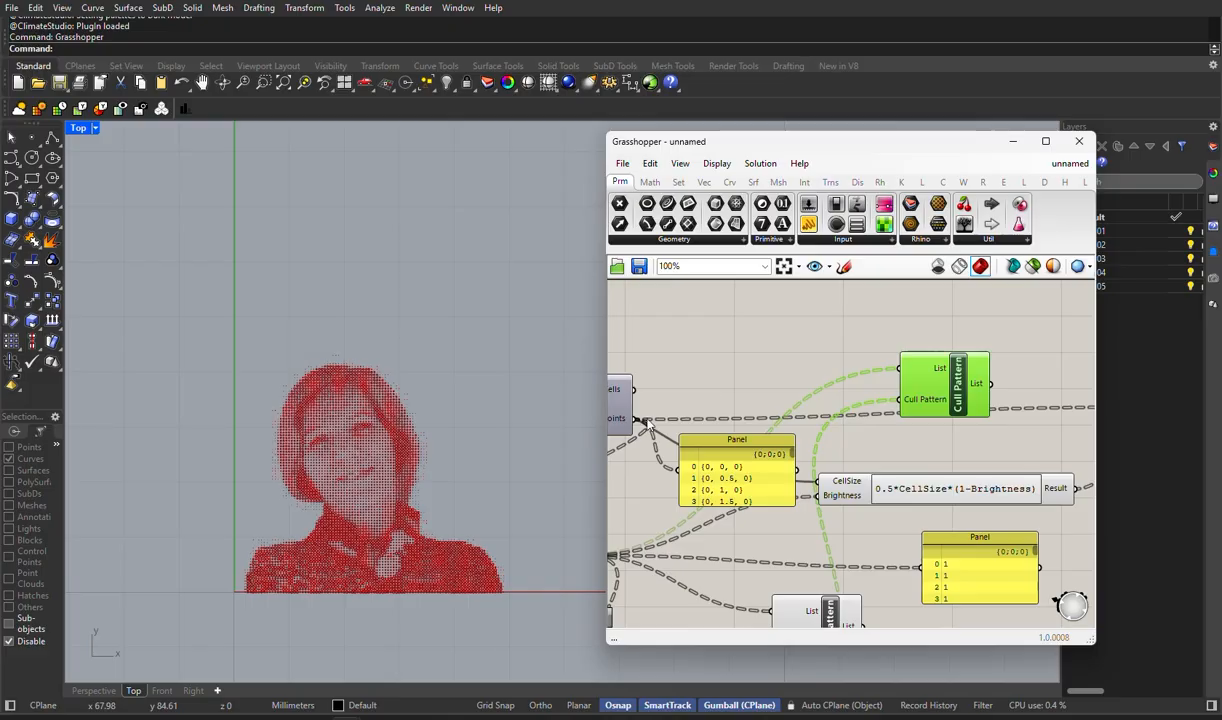
drag(635, 418, 900, 368)
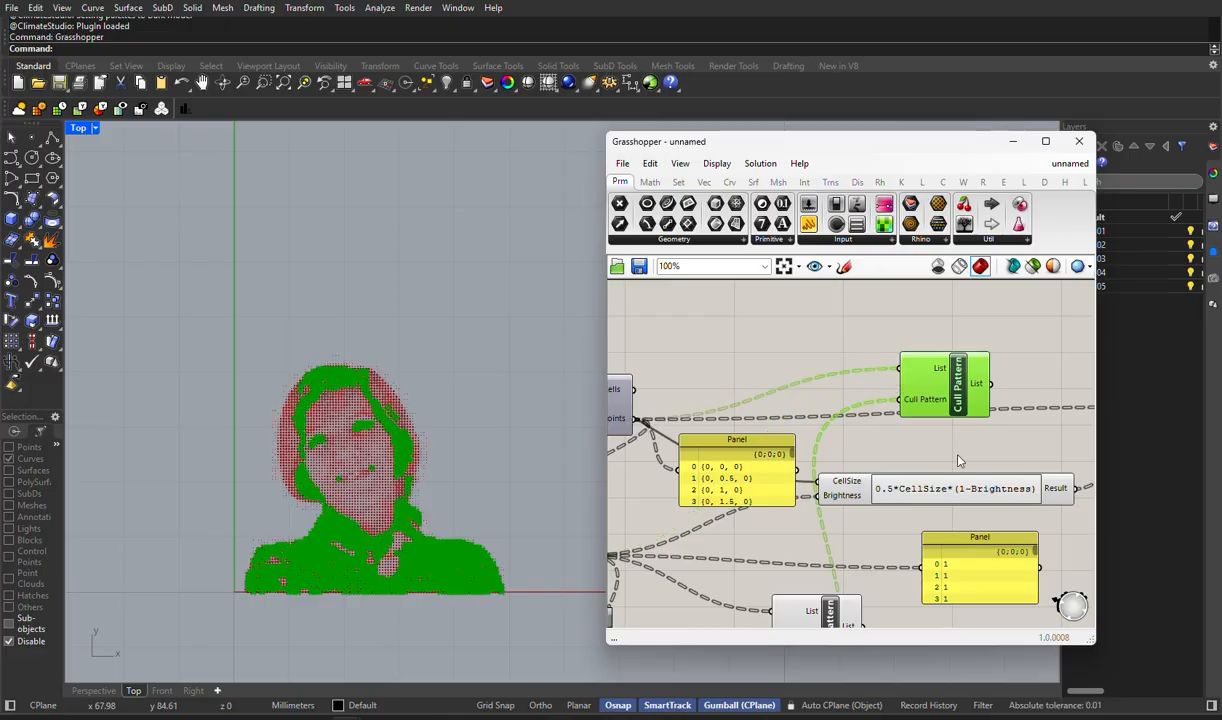
- Connect the upper Cull Pattern's List output to Circle's Plane input and the lower one's List output to the Expression's Brightness input
right_drag(958, 461, 742, 446)
drag(771, 371, 936, 396)
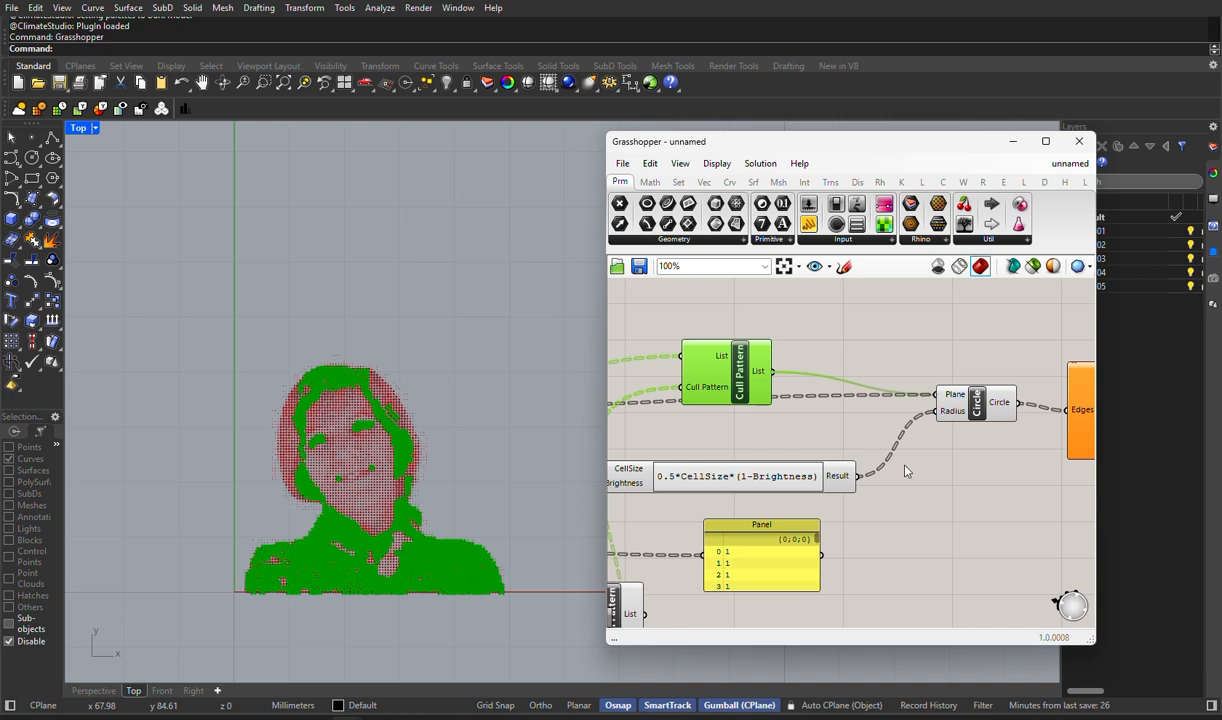
scroll(905, 478, down, 5)
scroll(792, 541, up, 3)
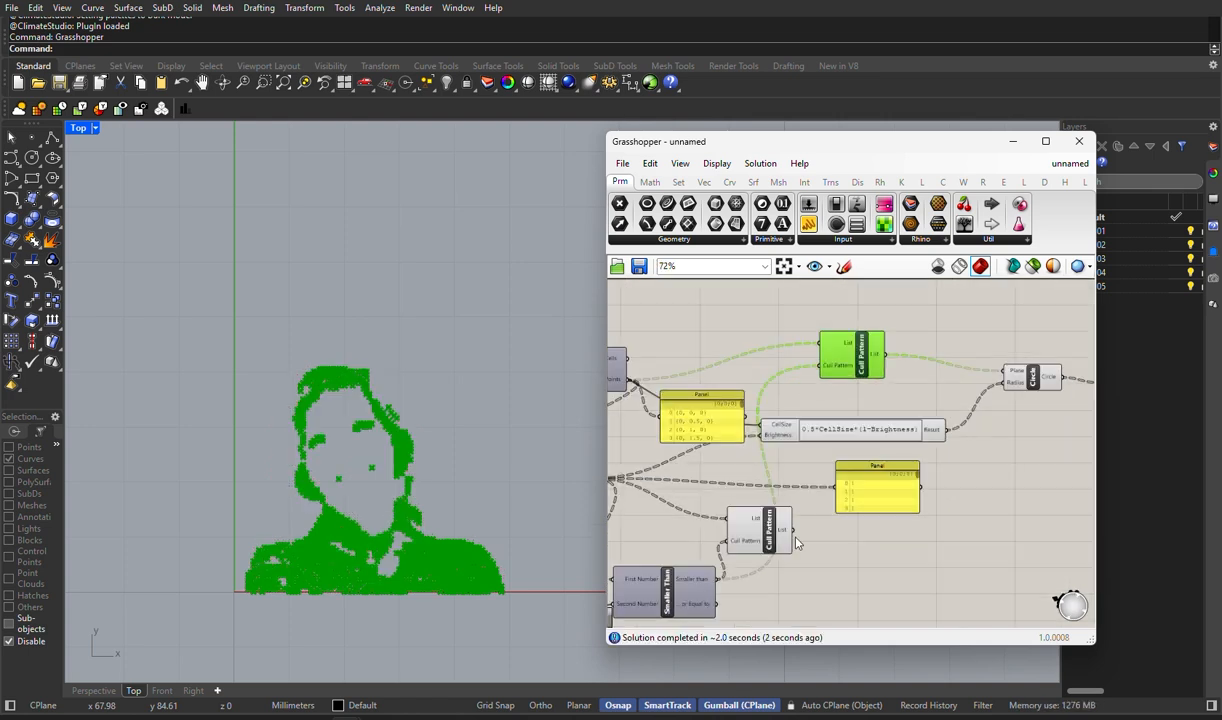
drag(791, 529, 815, 441)
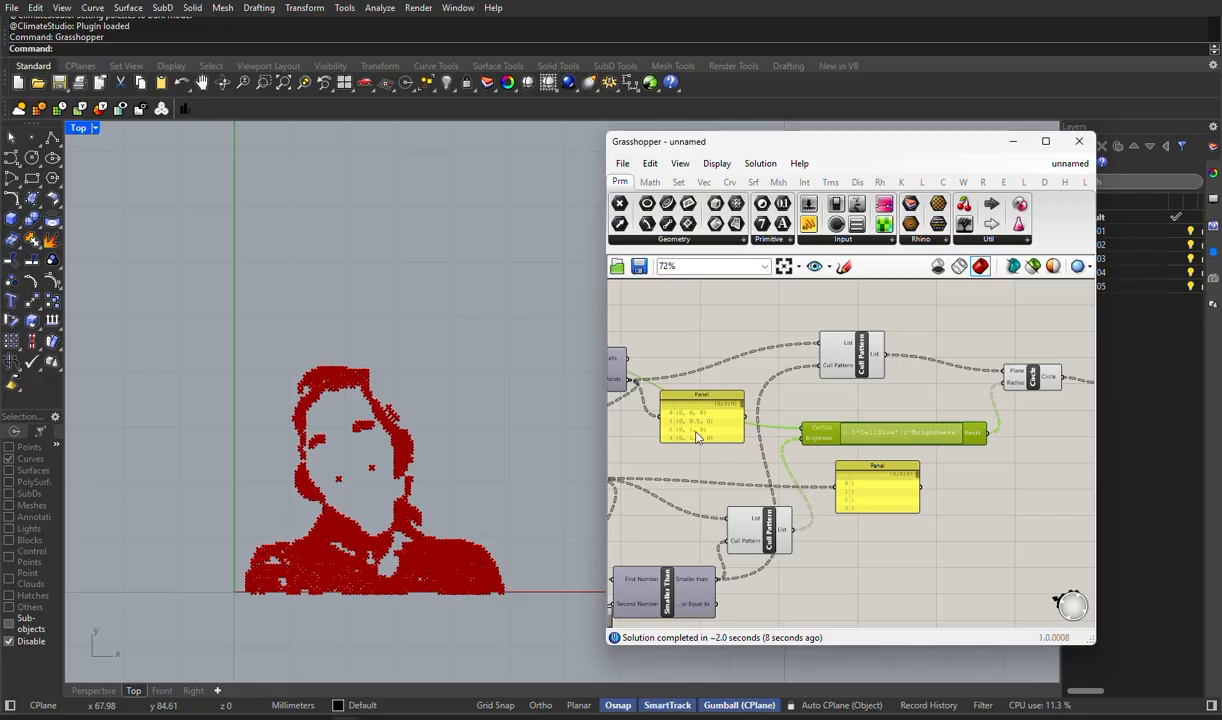
- Read the error message on the Expression component
scroll(756, 495, up, 1)
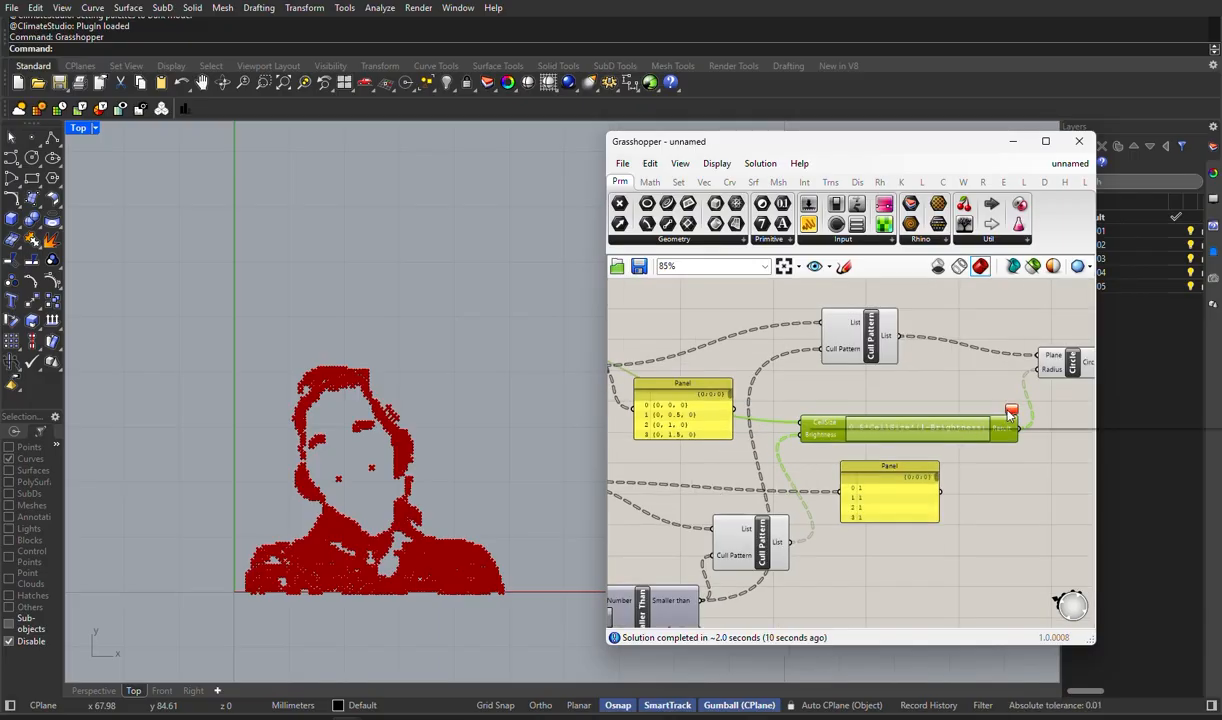
mouse_move(1010, 412)
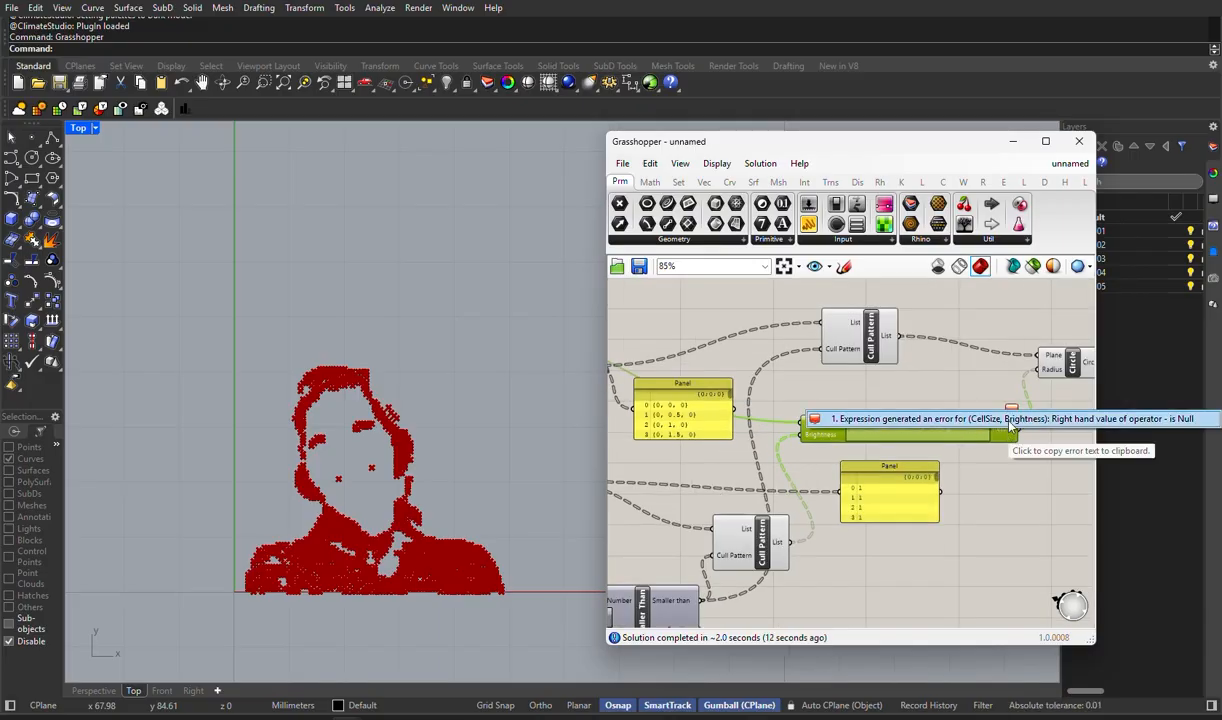
click(1024, 547)
- Set the threshold slider feeding Smaller Than to 0.5 and inspect the portrait's circles up close
right_drag(804, 543, 965, 425)
scroll(676, 529, up, 4)
right_drag(676, 529, 752, 519)
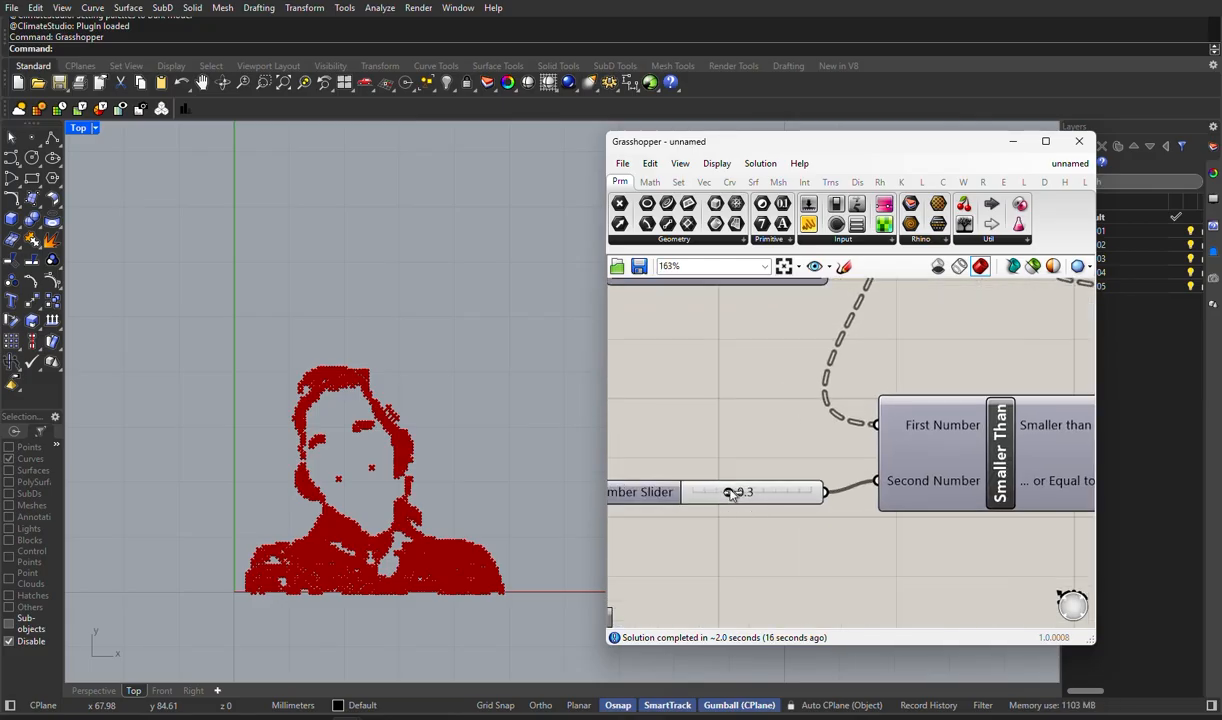
mouse_move(730, 493)
mouse_down()
mouse_move(706, 493)
mouse_move(778, 500)
mouse_move(751, 494)
mouse_up()
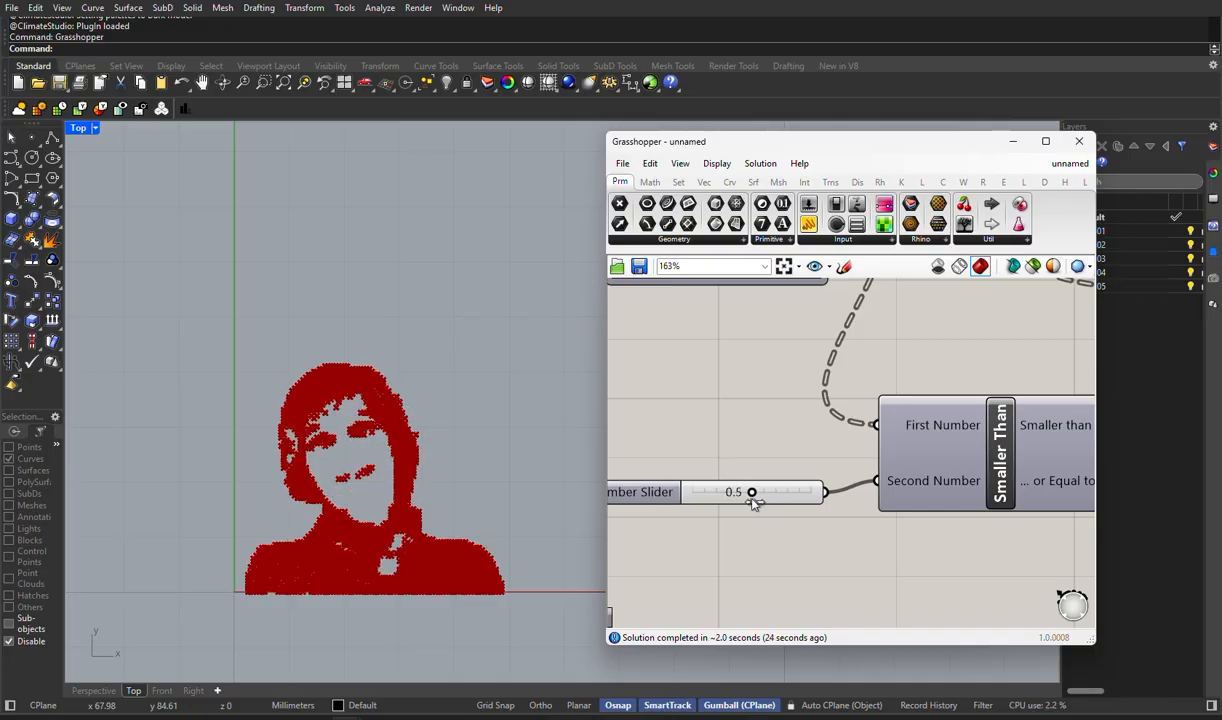
scroll(325, 445, up, 2)
scroll(322, 424, up, 2)
scroll(328, 412, up, 1)
scroll(328, 412, down, 1)
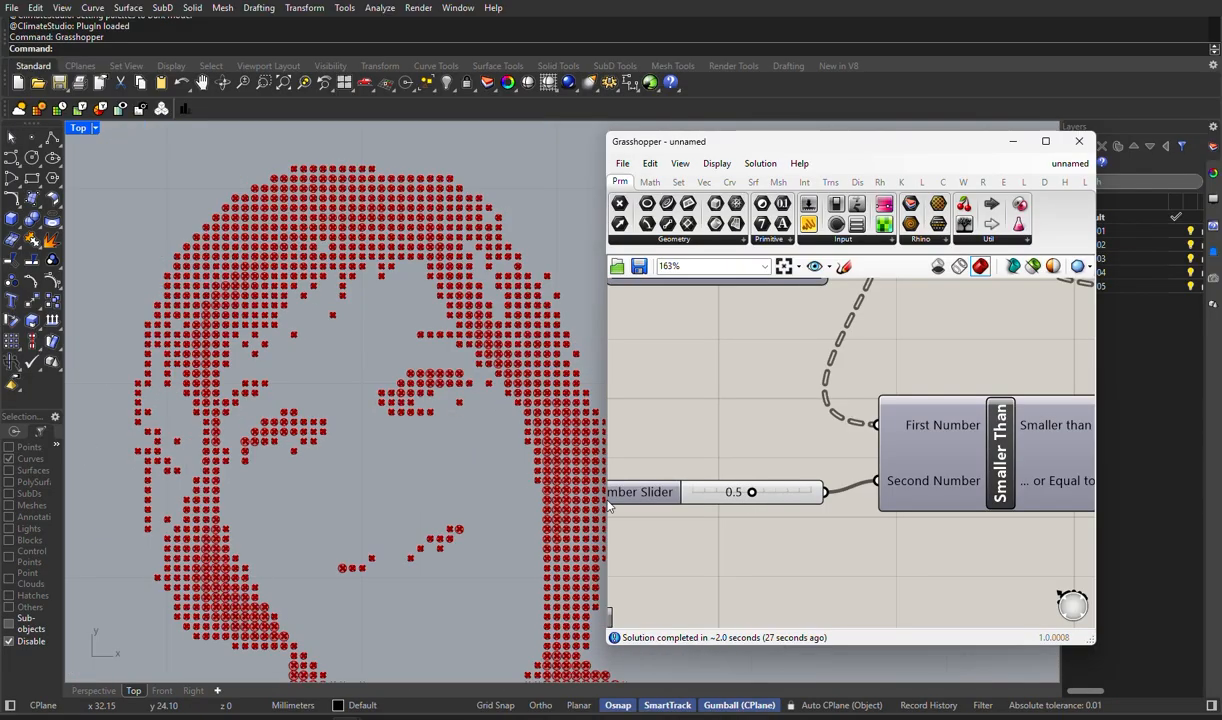
- Raise the Smaller Than threshold slider to 0.7 and check the whole portrait in the Top viewport
scroll(757, 502, up, 3)
scroll(757, 502, up, 3)
drag(762, 499, 830, 500)
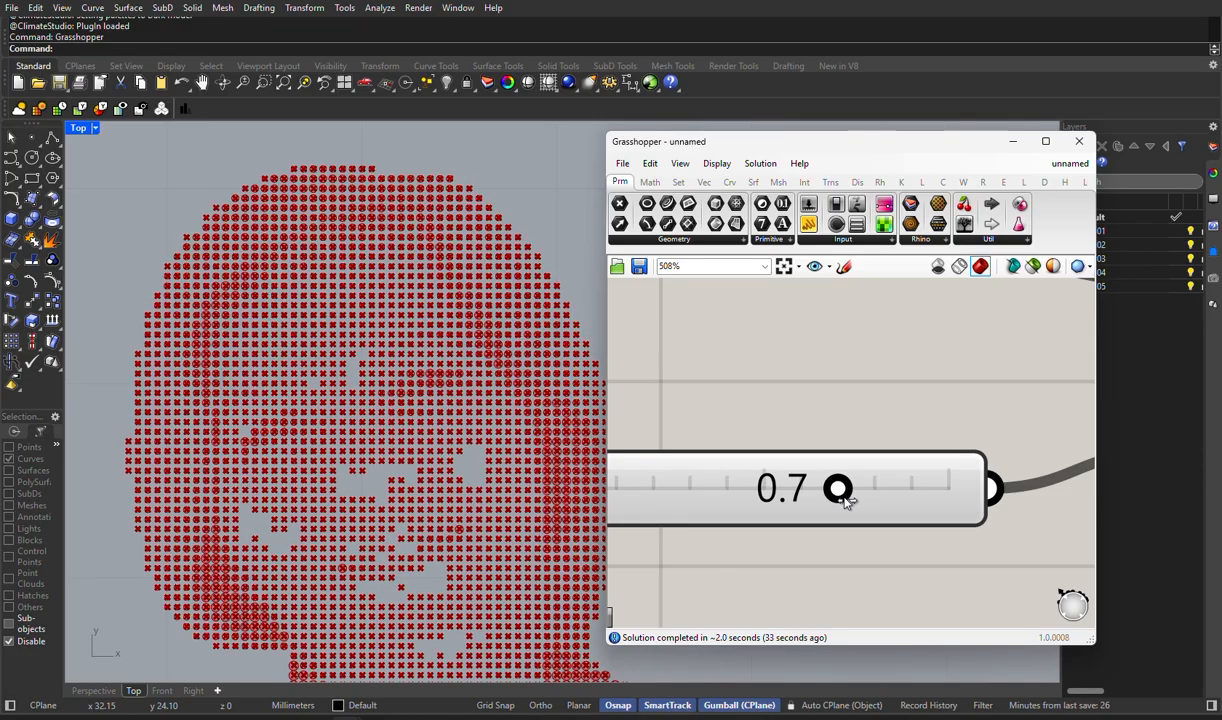
scroll(490, 430, down, 5)
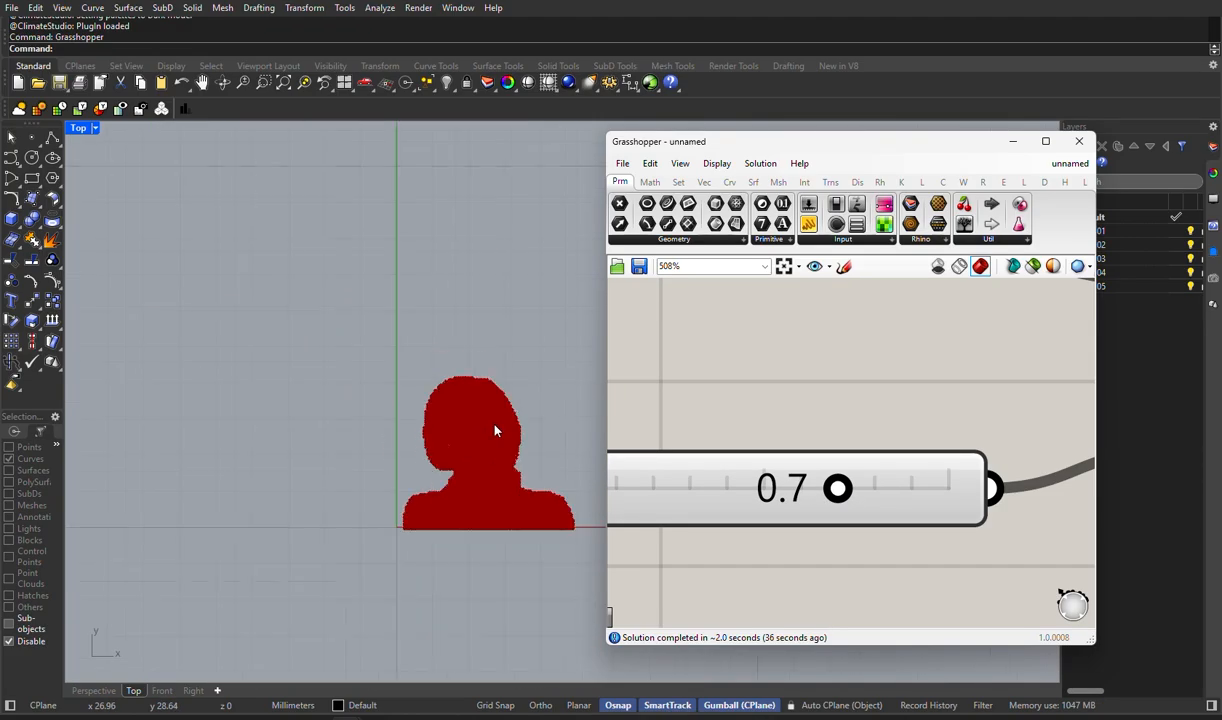
scroll(978, 438, down, 4)
scroll(922, 447, down, 5)
scroll(730, 372, up, 3)
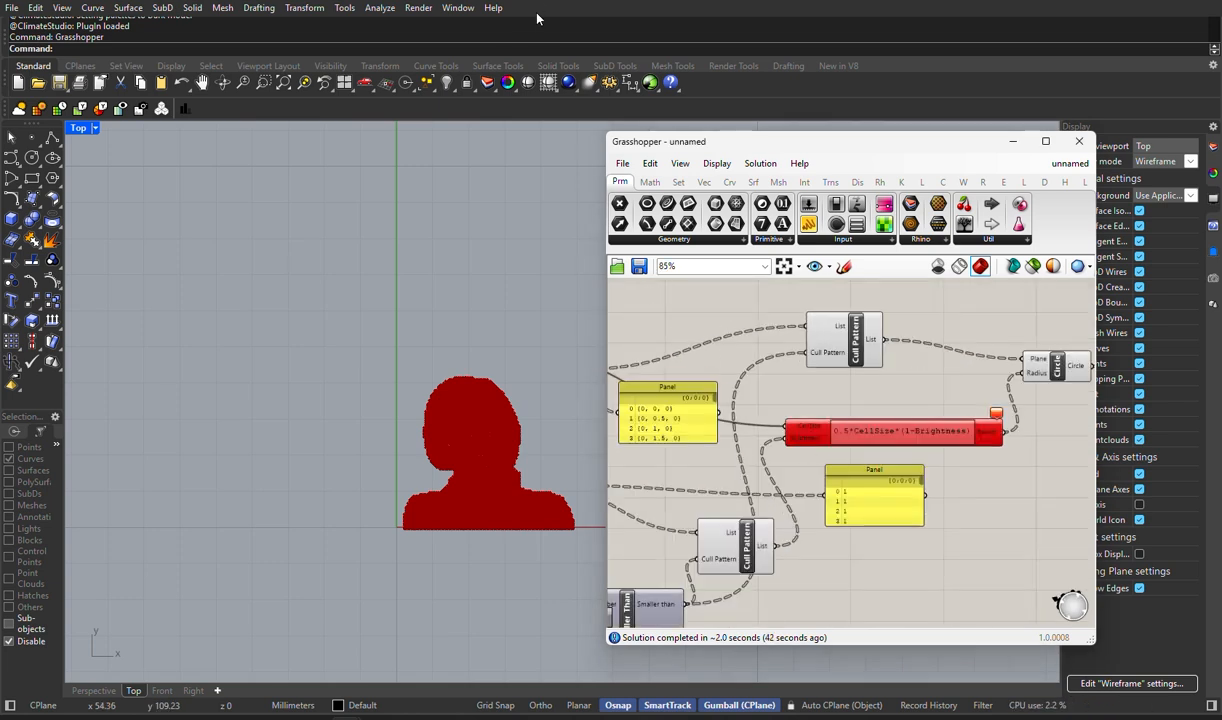
- Replace the threshold slider with a new Number Slider set to 5 and connect it to Smaller Than's Second Number input
scroll(840, 348, down, 3)
scroll(750, 418, up, 5)
right_drag(718, 437, 794, 418)
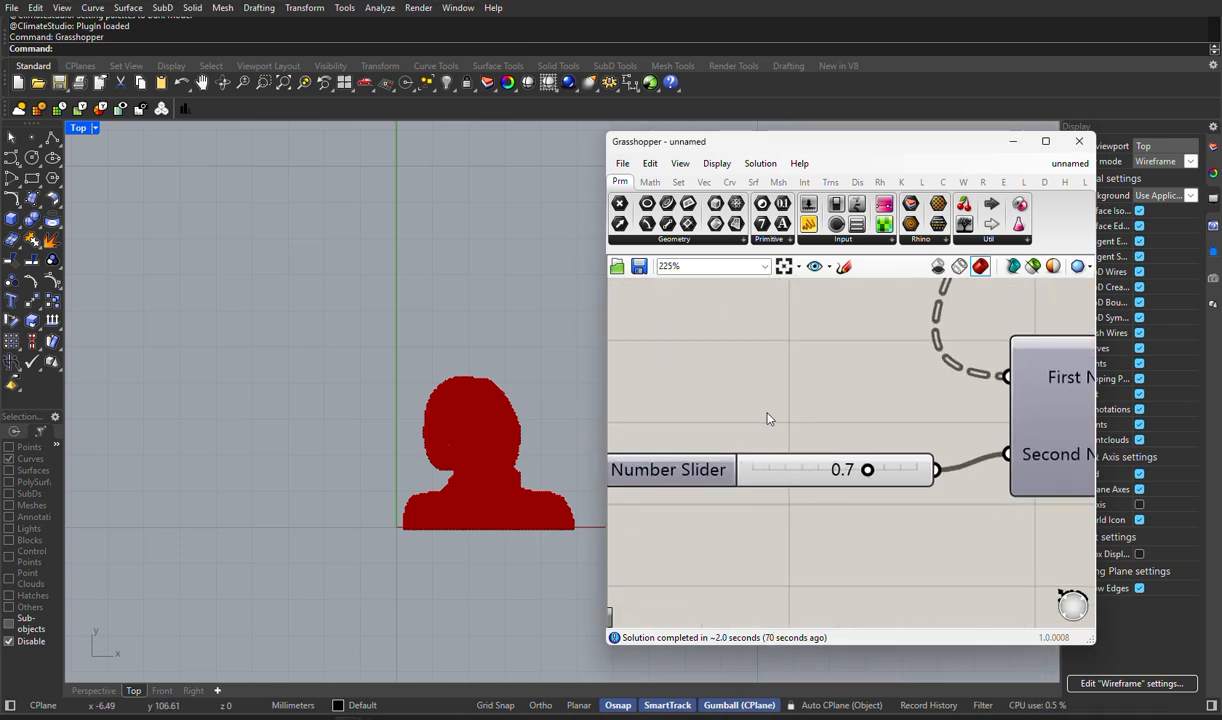
scroll(769, 400, down, 2)
scroll(779, 394, up, 2)
click(742, 470)
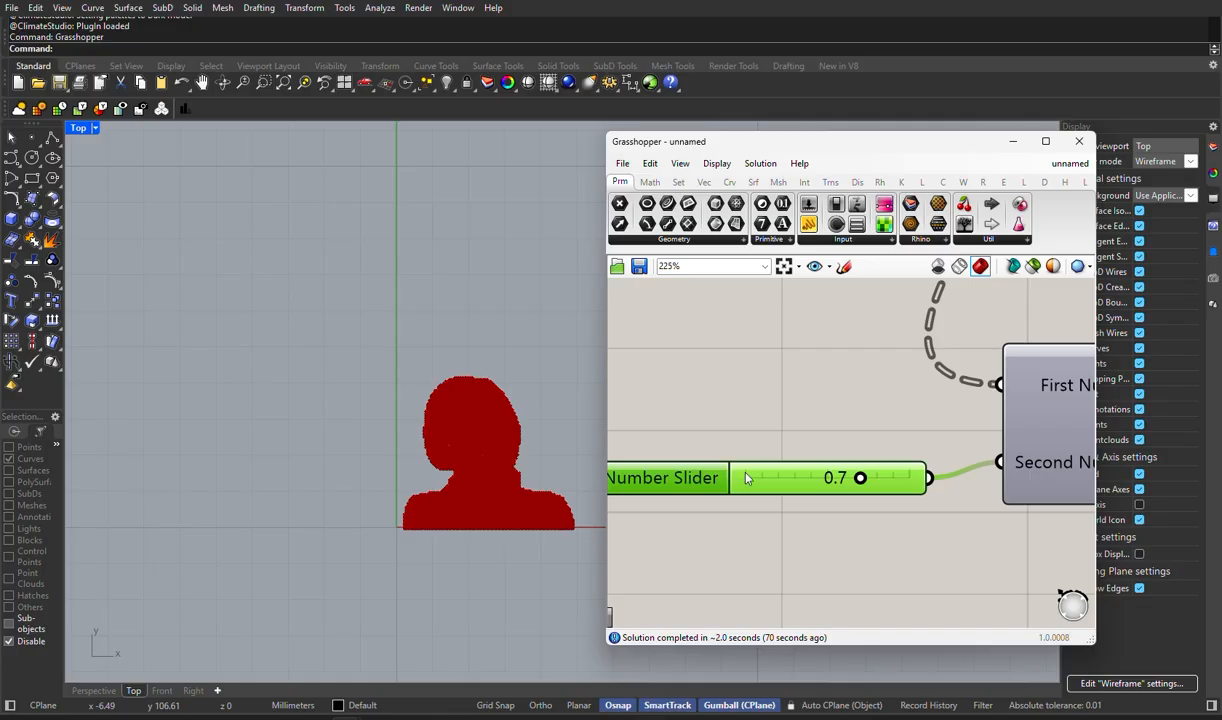
key(Delete)
double_click(745, 478)
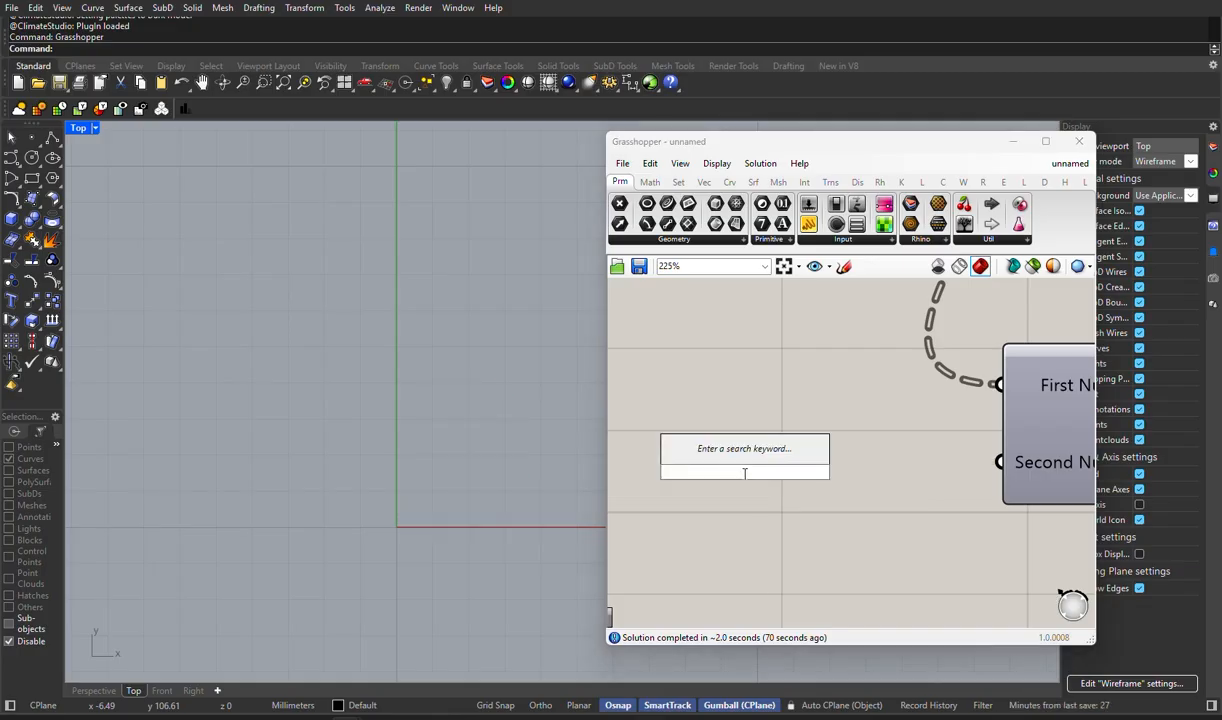
text(5)
key(Return)
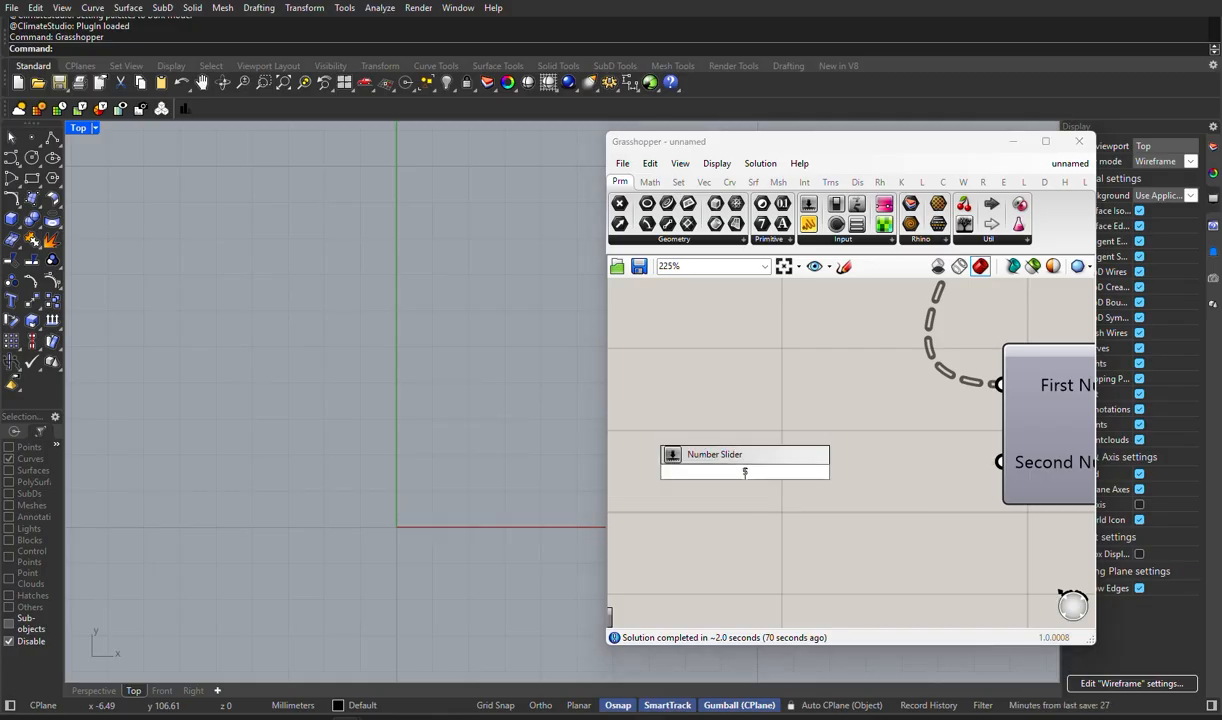
drag(913, 472, 1000, 462)
scroll(771, 447, down, 7)
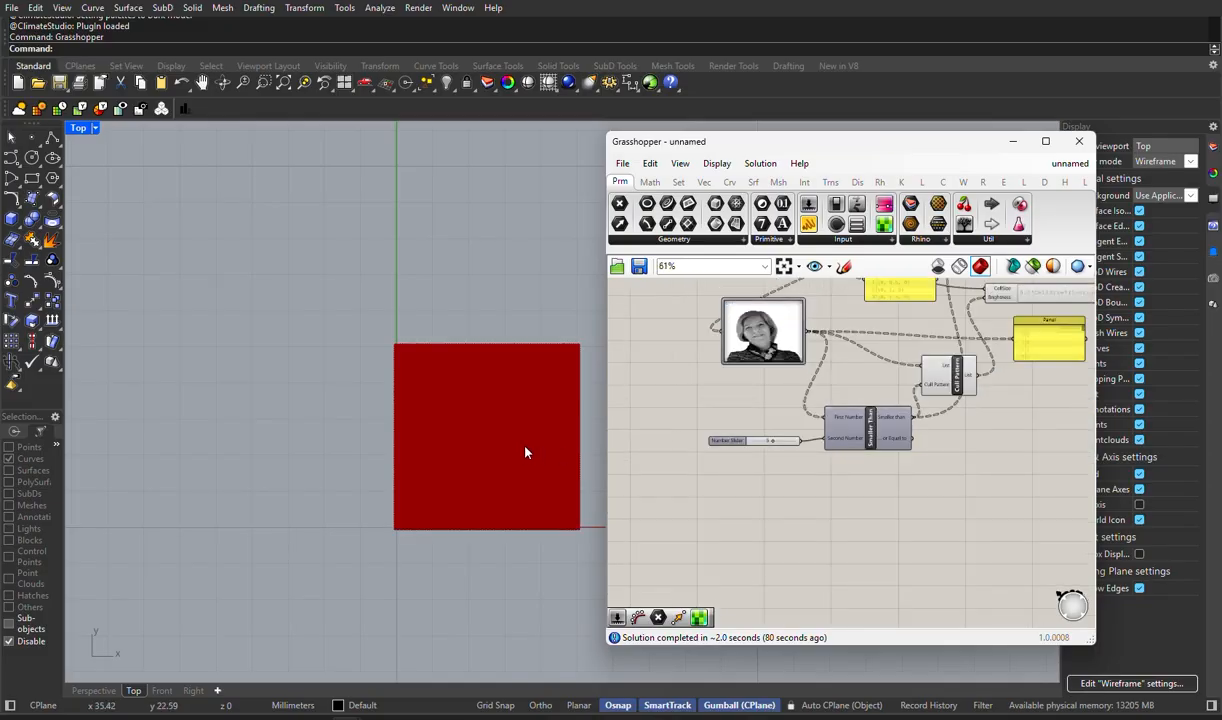
- Set the threshold slider feeding Smaller Than to 1 and check the whole portrait in the Top viewport
scroll(712, 446, up, 5)
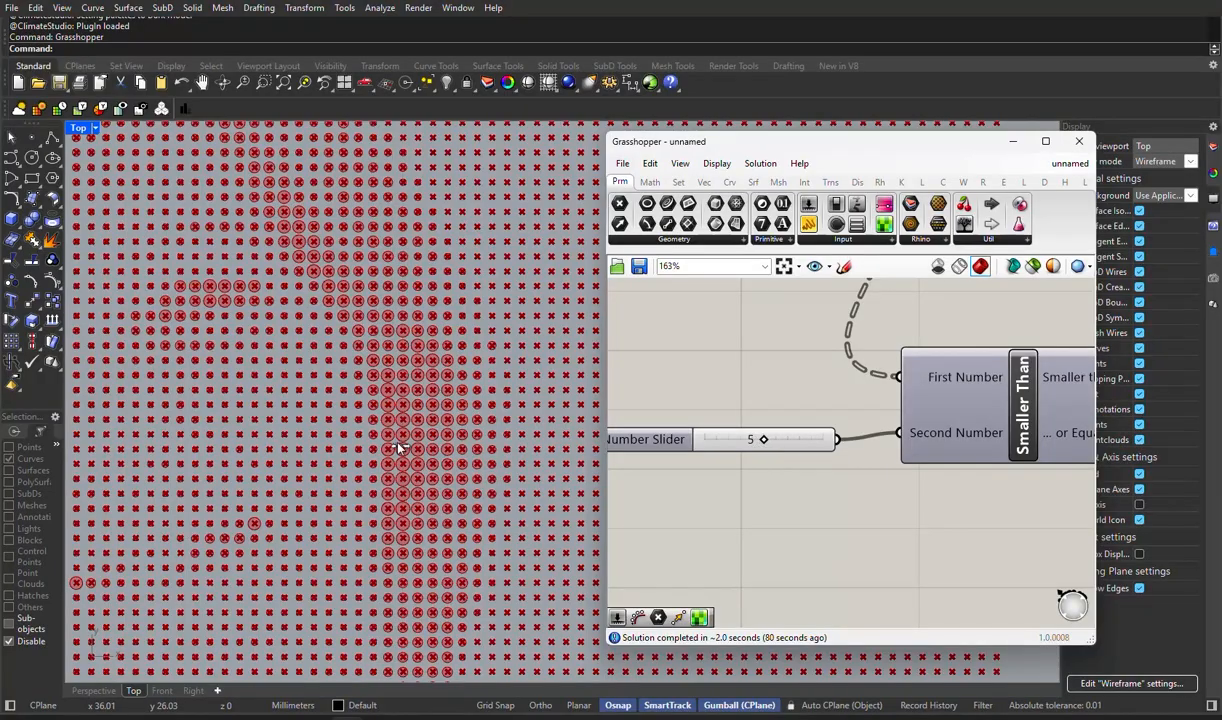
scroll(398, 448, down, 3)
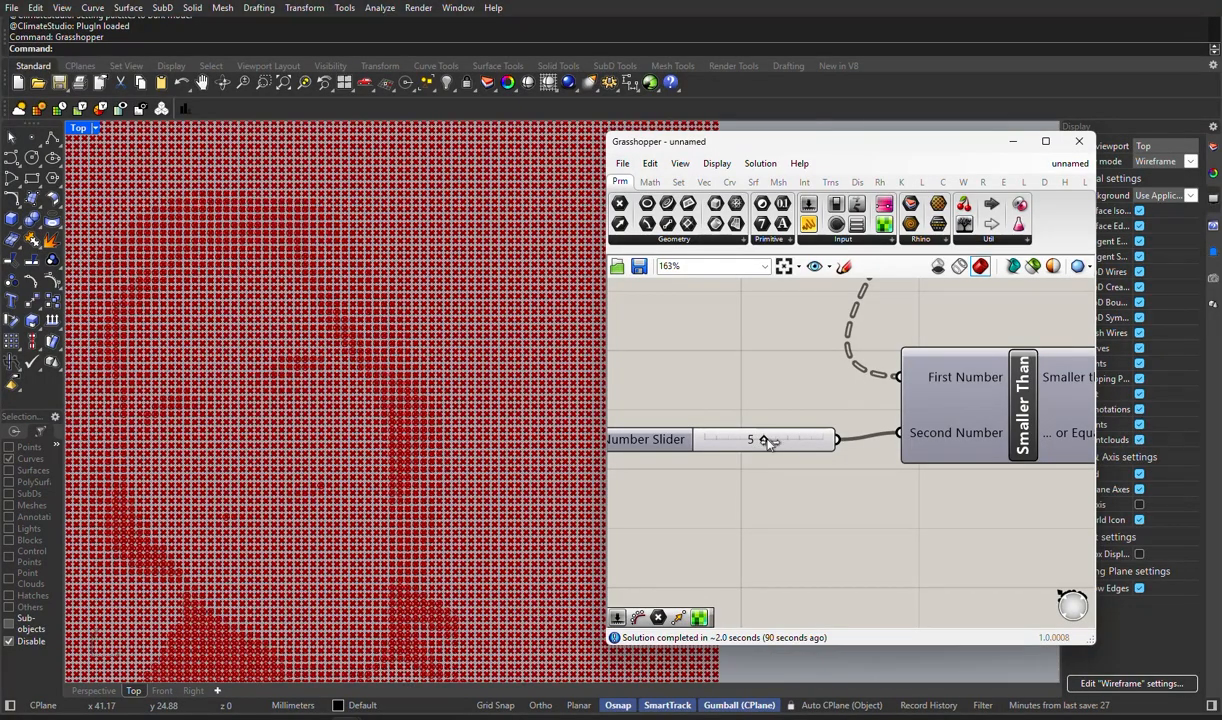
drag(764, 441, 716, 442)
scroll(430, 455, down, 5)
scroll(470, 440, up, 3)
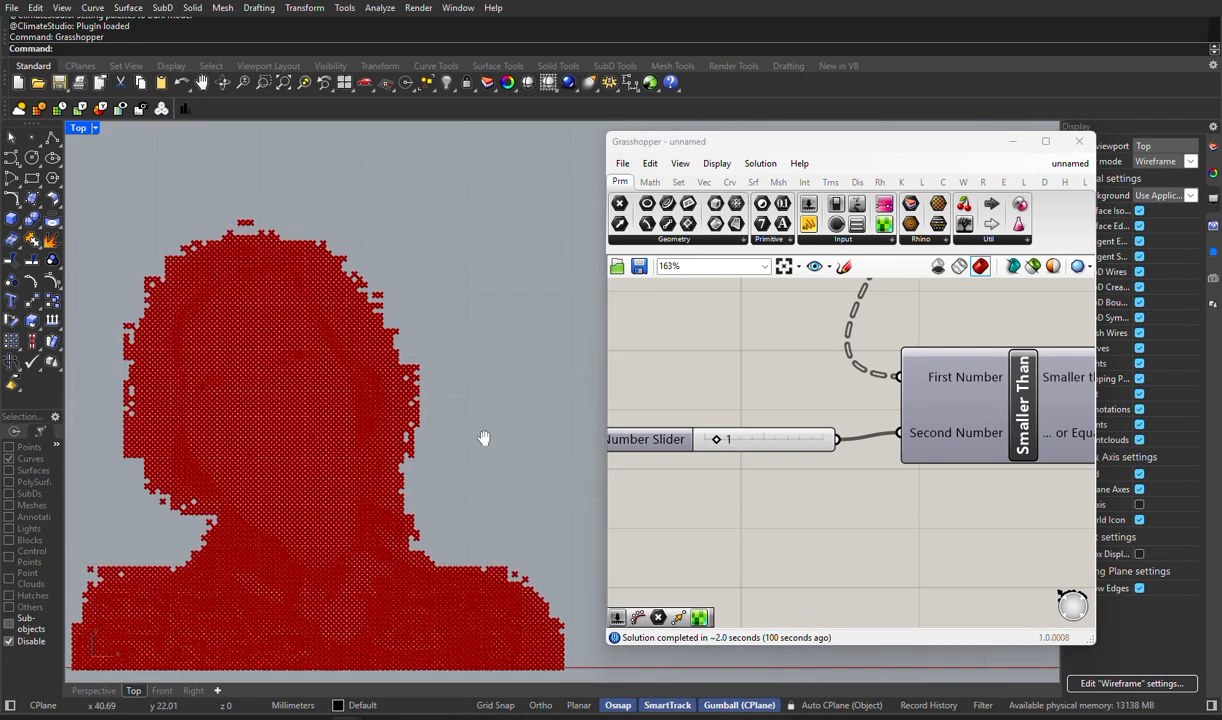
scroll(717, 474, down, 6)
scroll(846, 409, up, 5)
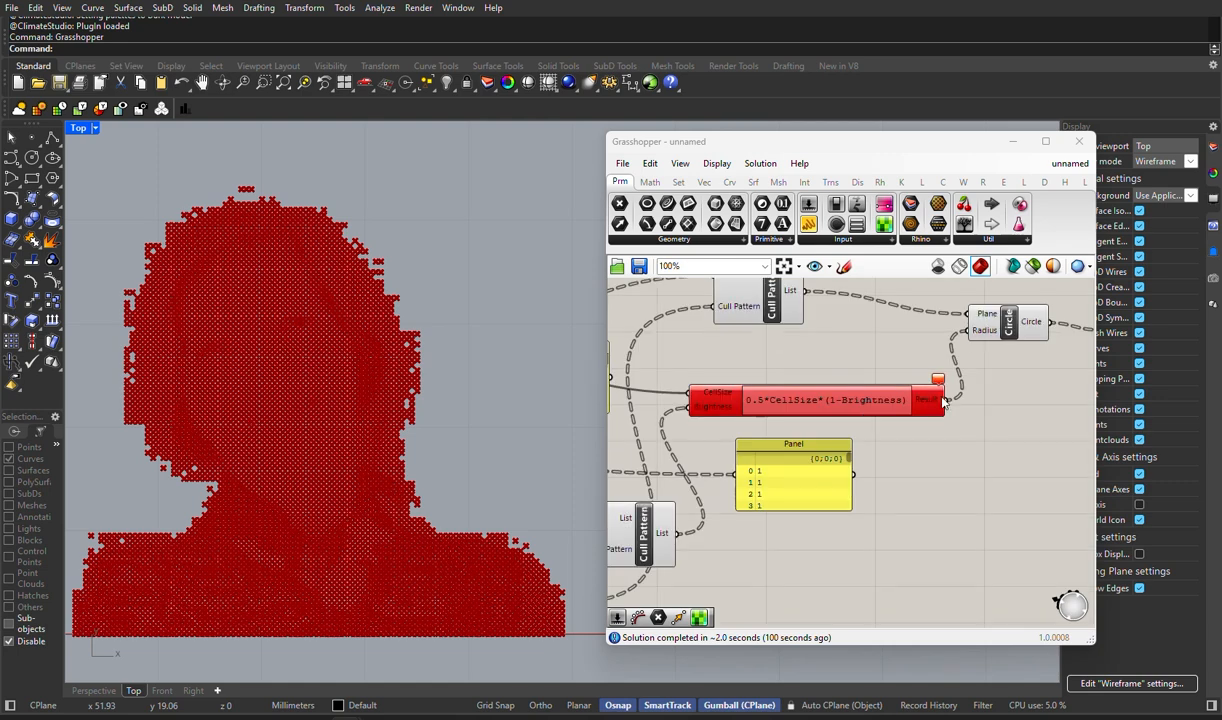
mouse_move(941, 396)
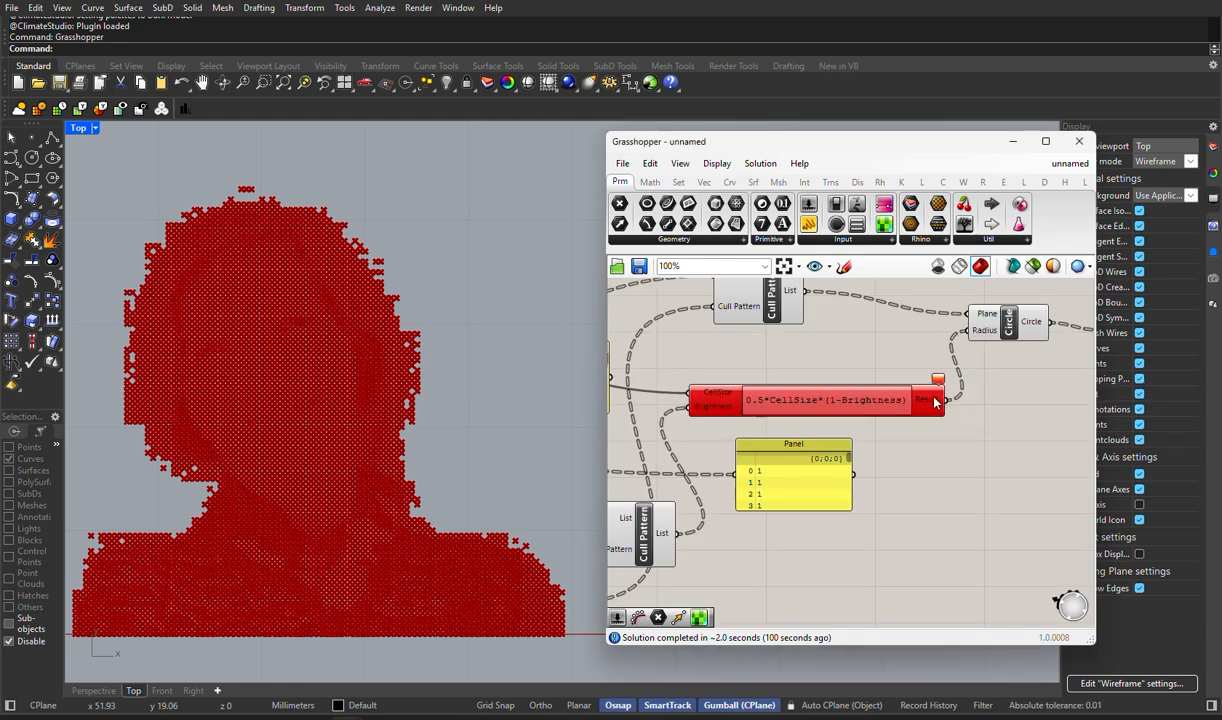
double_click(935, 400)
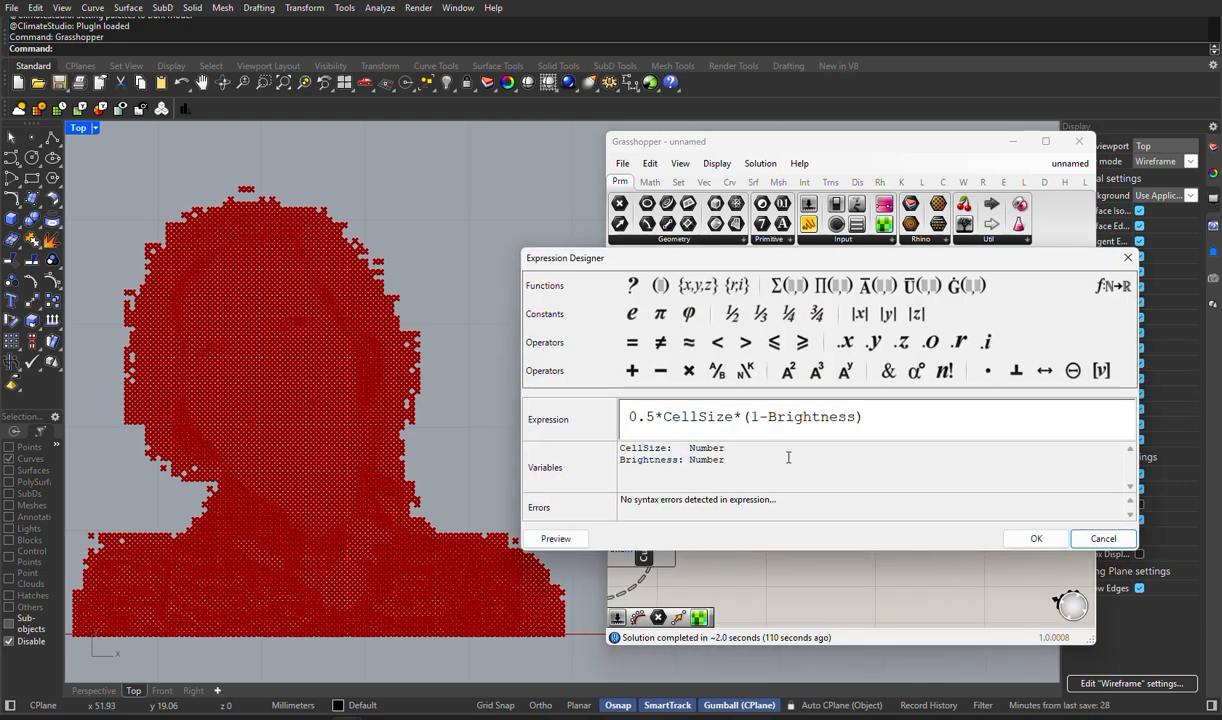
drag(769, 417, 751, 417)
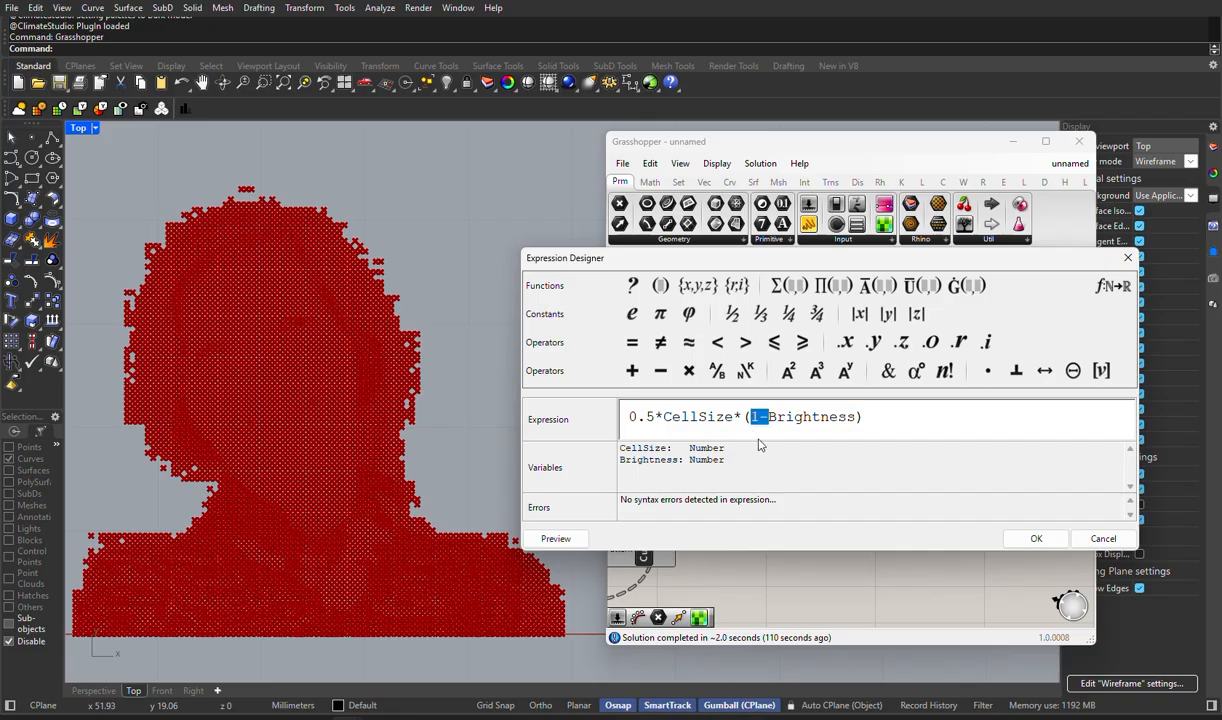
key(BackSpace)
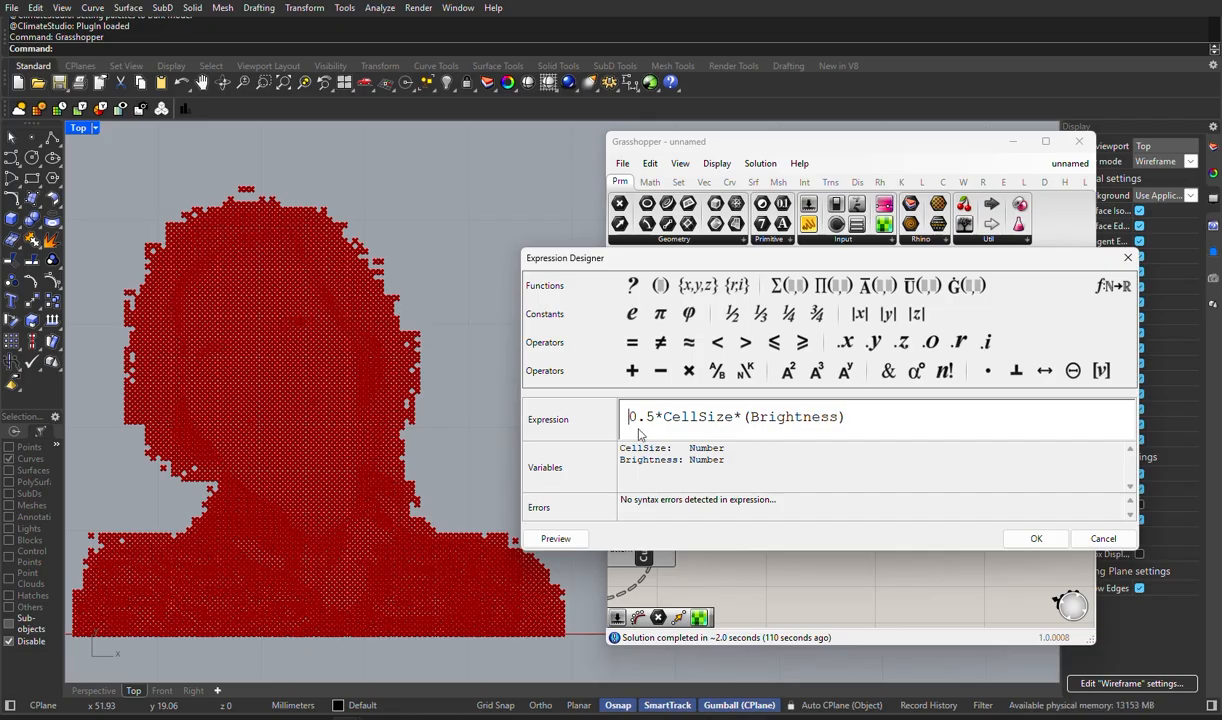
text(1)
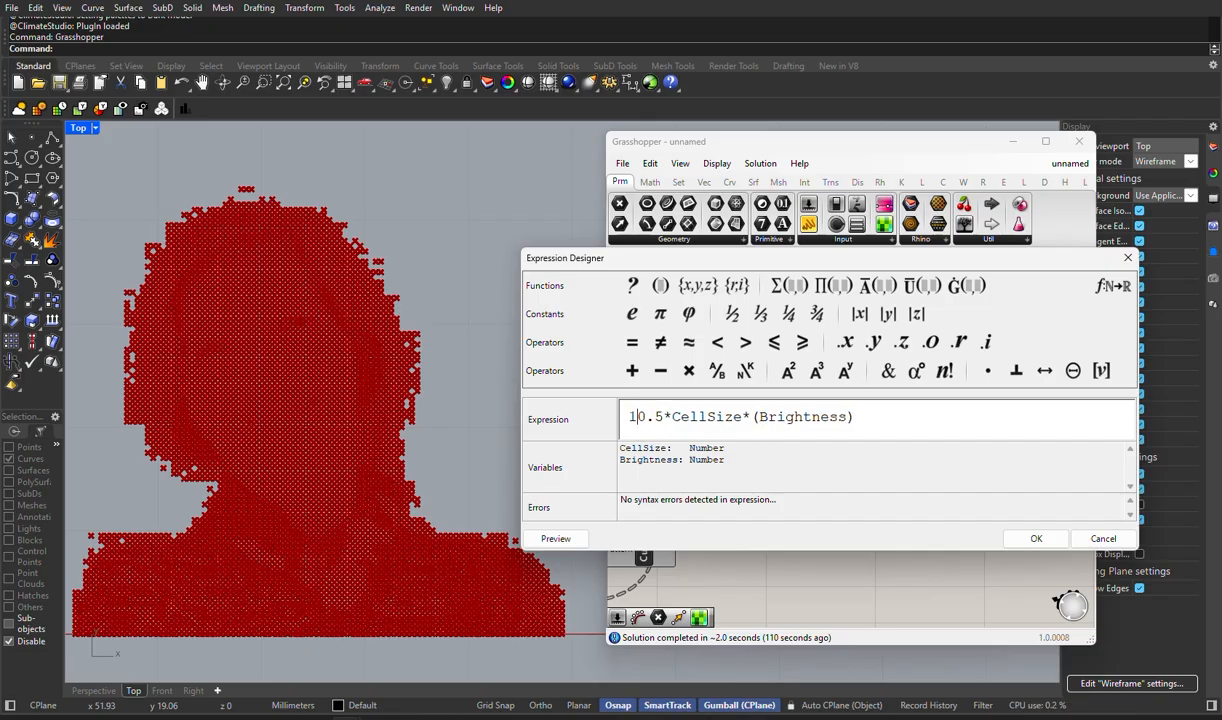
text(-()
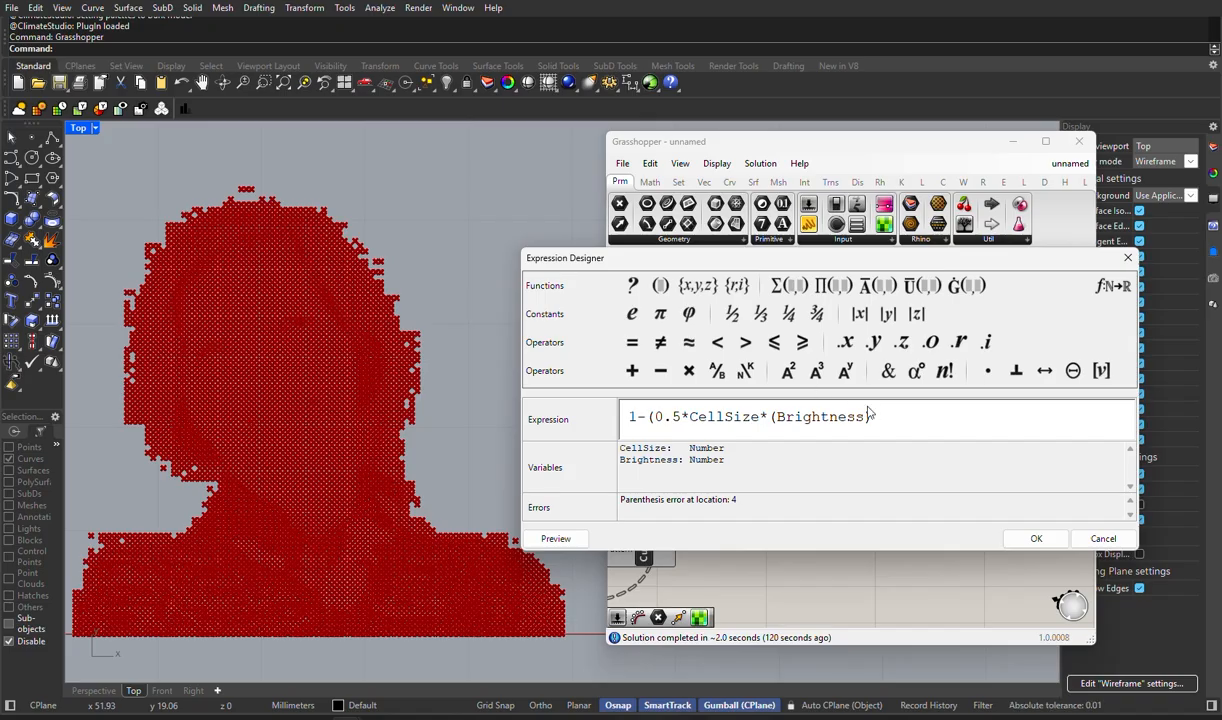
click(875, 412)
text(0)
key(BackSpace)
text())
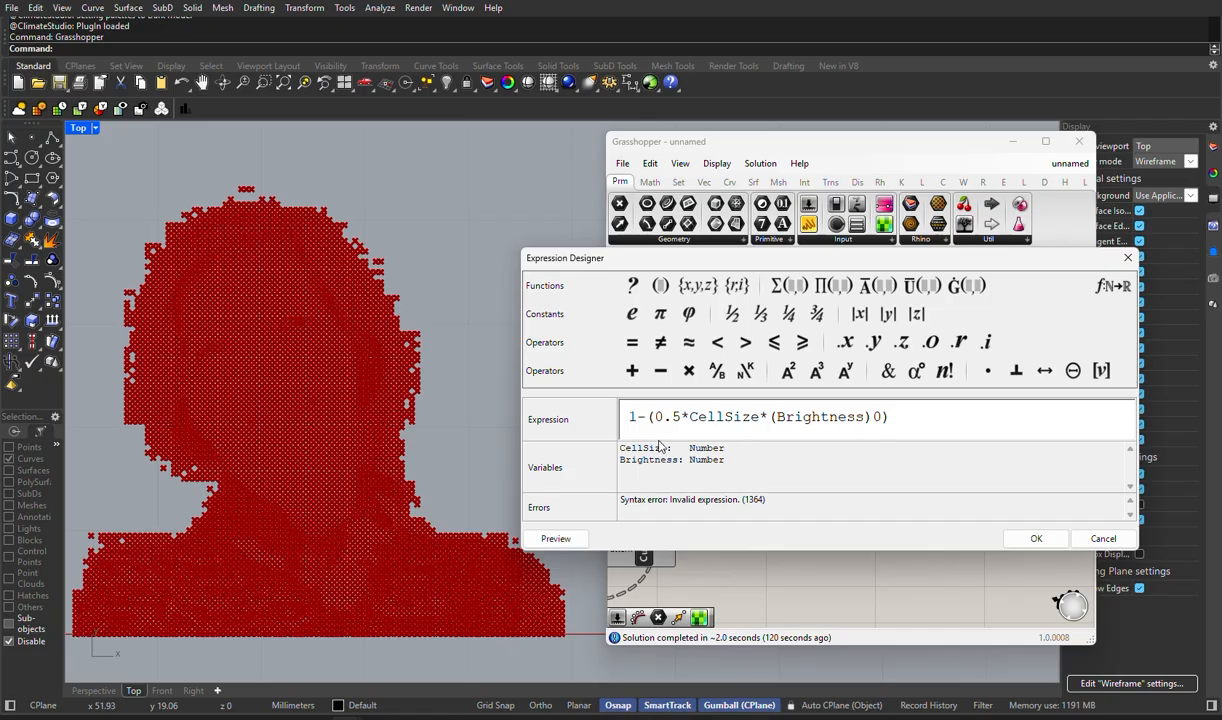
double_click(632, 417)
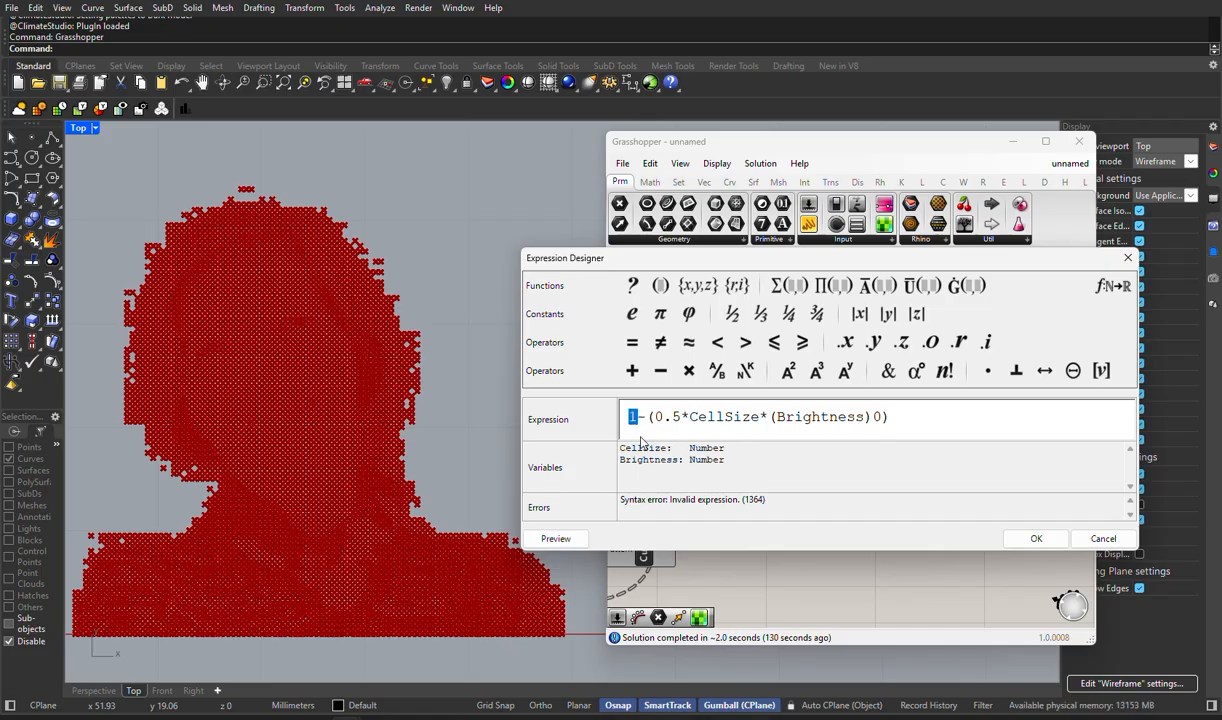
text(2)
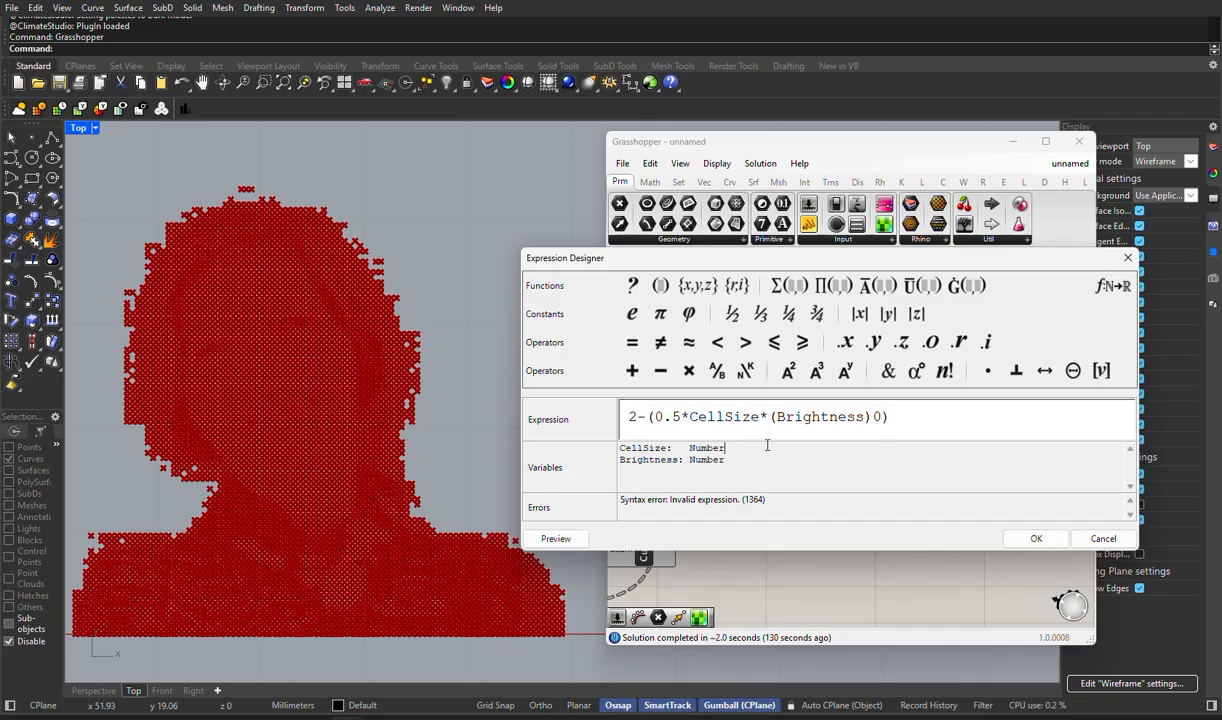
double_click(634, 417)
text(5)
click(1103, 538)
- Turn off the preview of both Cull Pattern components so their point markers stop covering the circles
scroll(272, 378, up, 5)
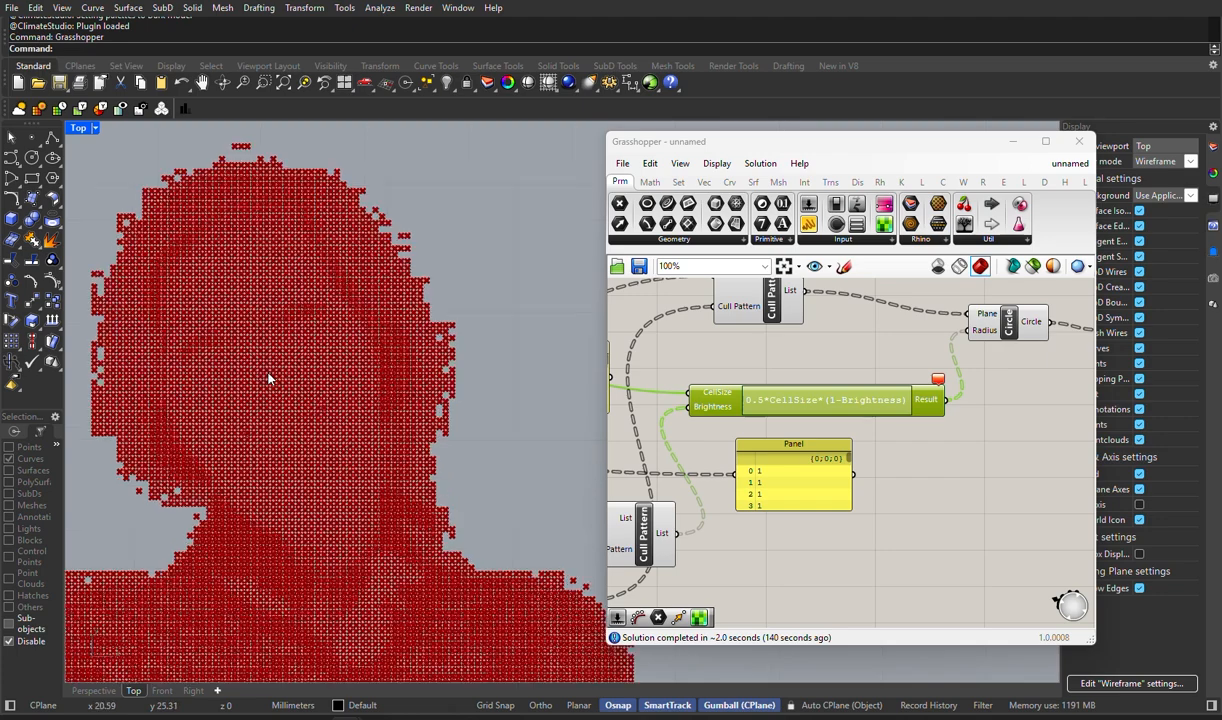
scroll(282, 379, down, 4)
right_drag(797, 481, 879, 563)
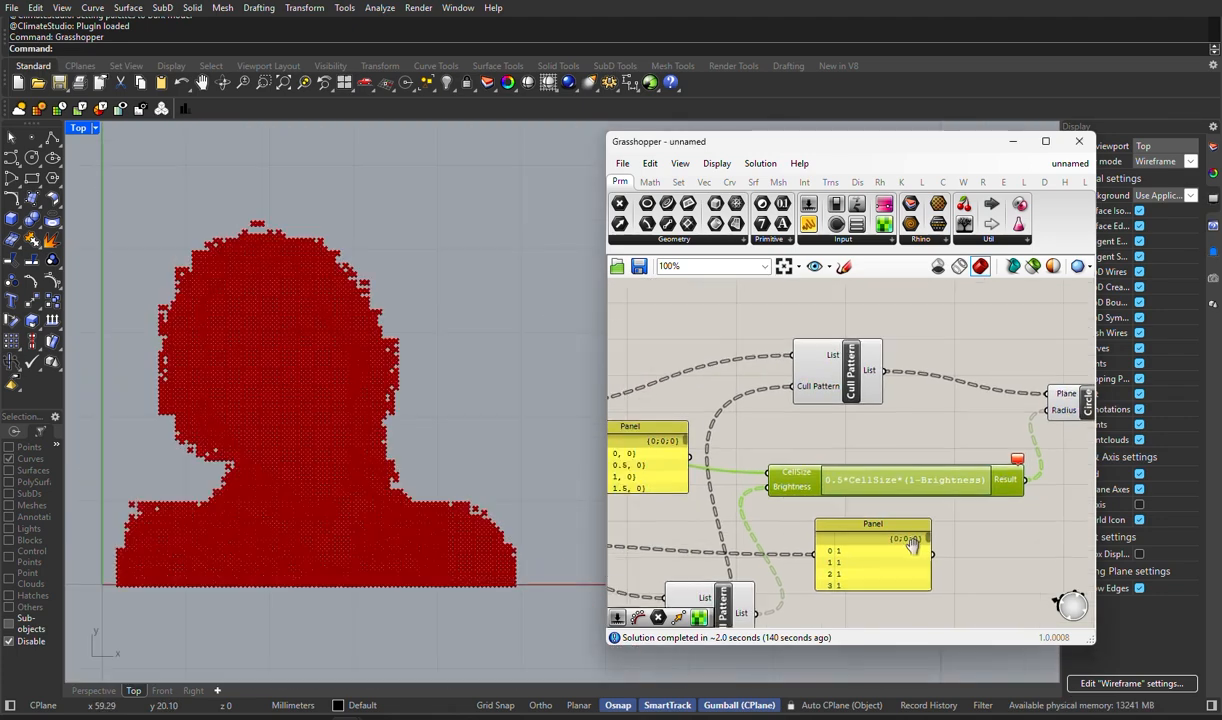
right_click(856, 389)
click(884, 419)
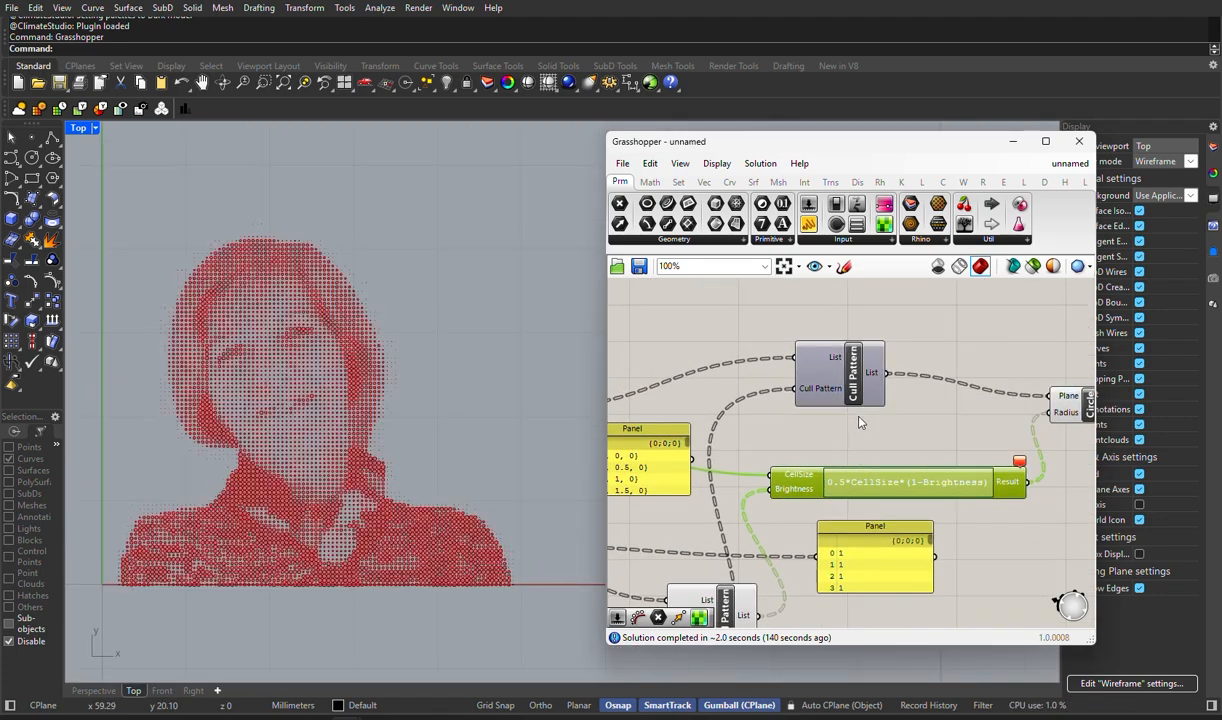
right_drag(743, 404, 889, 389)
scroll(828, 391, down, 3)
right_click(856, 525)
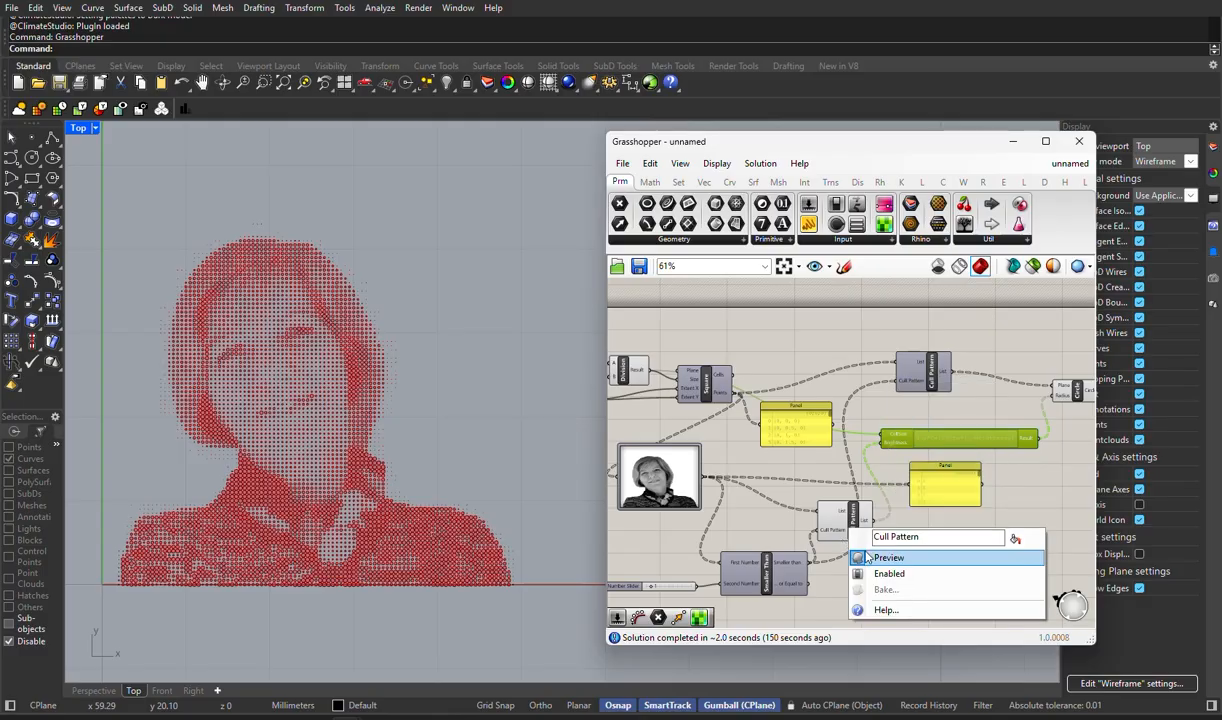
click(864, 555)
- Inspect the Circle component and its connections to the Expression and Boundary Surfaces components
right_drag(972, 538, 778, 527)
click(970, 456)
scroll(907, 370, up, 5)
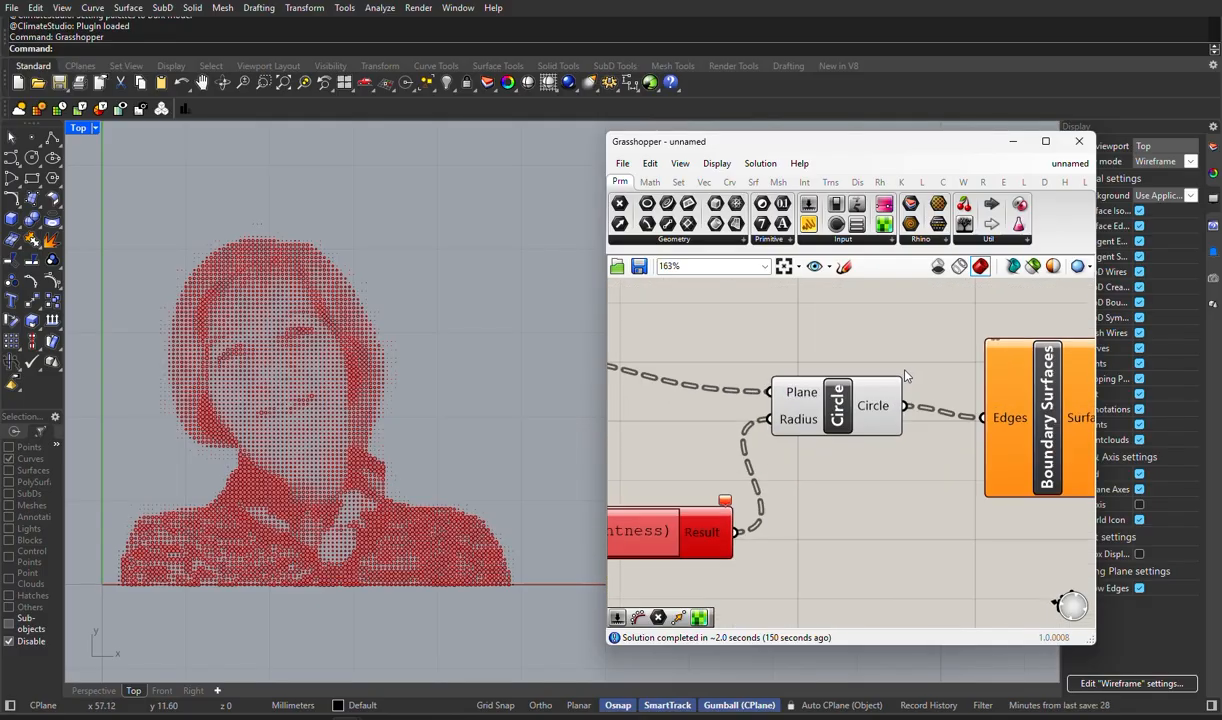
scroll(325, 389, up, 5)
scroll(325, 390, down, 7)
right_drag(828, 458, 886, 432)
click(889, 396)
click(919, 481)
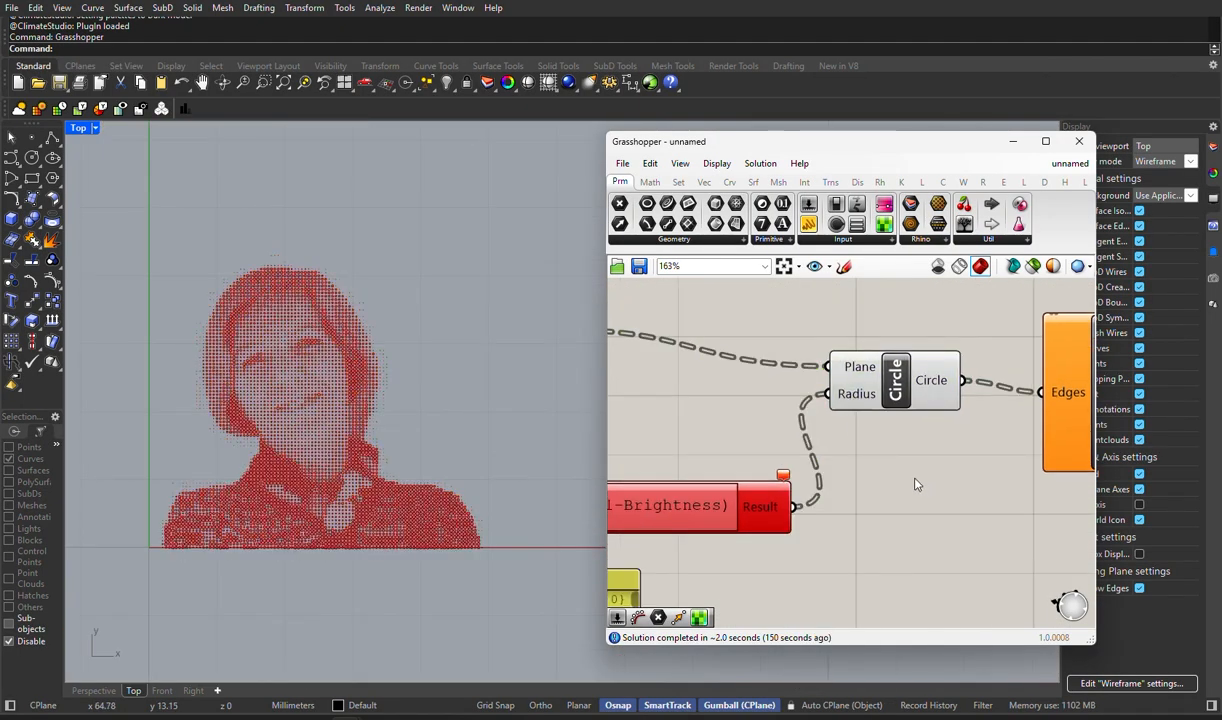
- Highlight the Boundary Surfaces geometry and examine the filled circles of the portrait in the Top viewport
scroll(365, 333, up, 6)
scroll(1045, 403, down, 2)
right_drag(1045, 410, 853, 400)
click(930, 404)
click(979, 391)
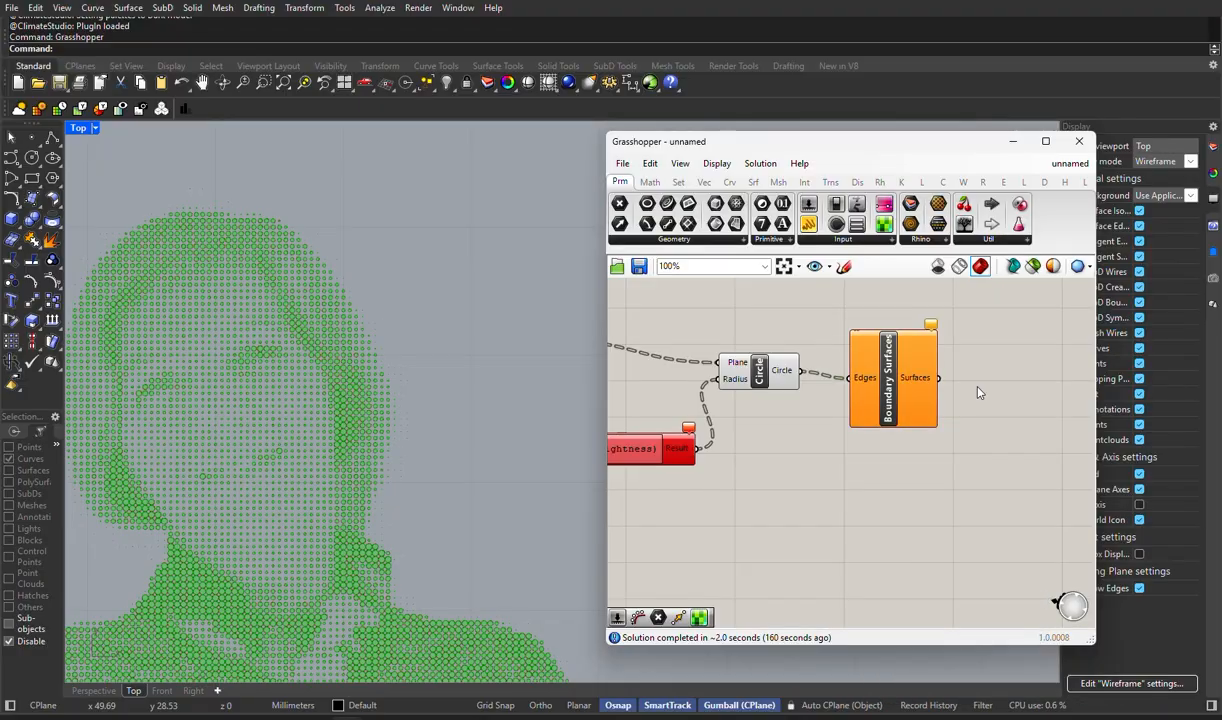
scroll(487, 469, down, 4)
right_drag(487, 469, 490, 448)
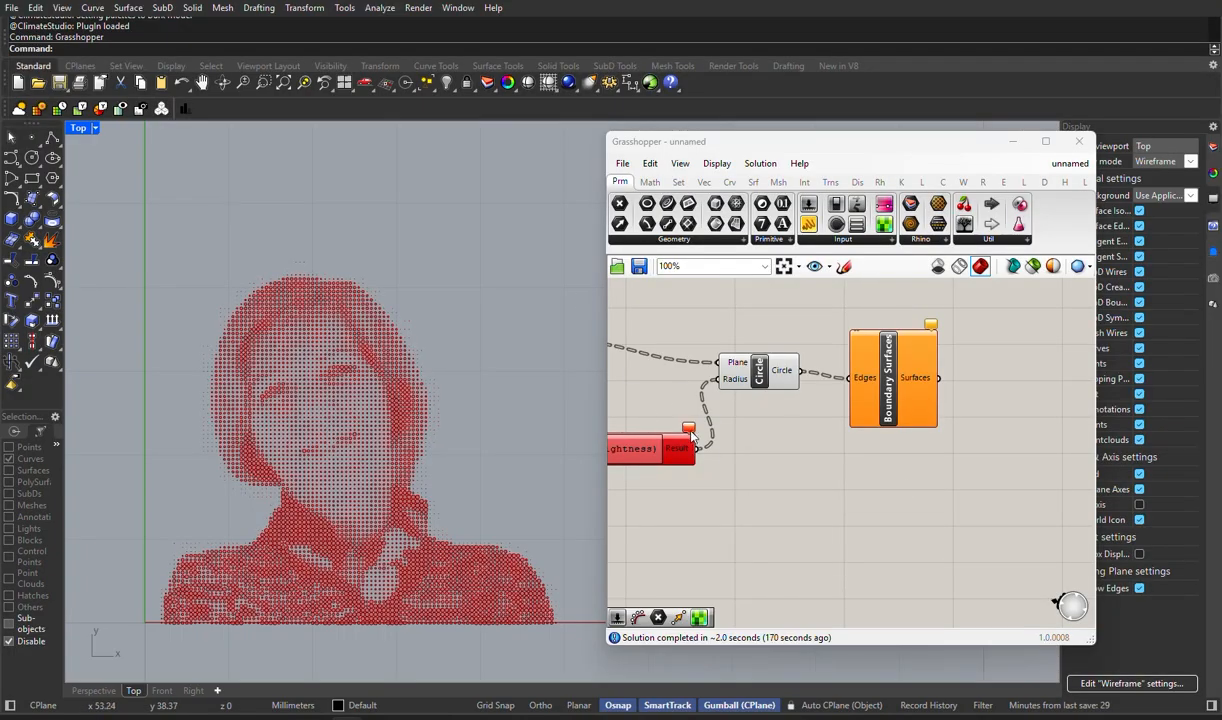
- Read the error message on the Expression component and review its formula without changing it
mouse_move(690, 432)
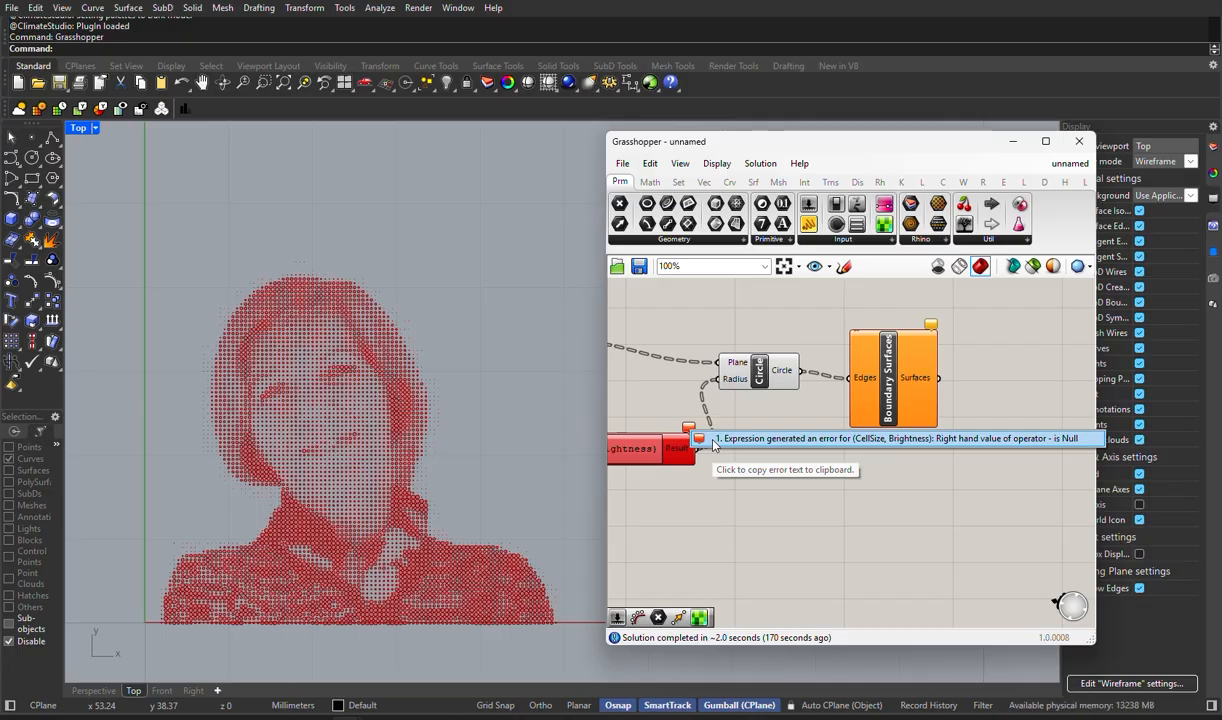
right_click(692, 452)
click(735, 483)
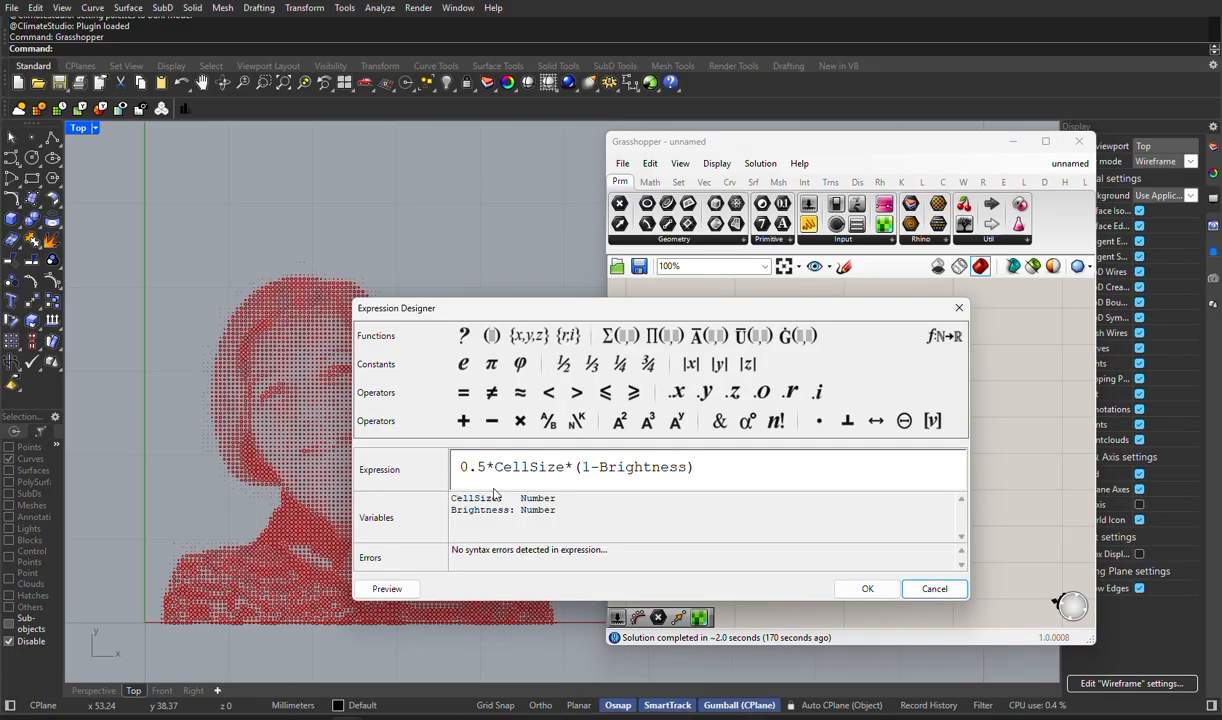
click(934, 588)
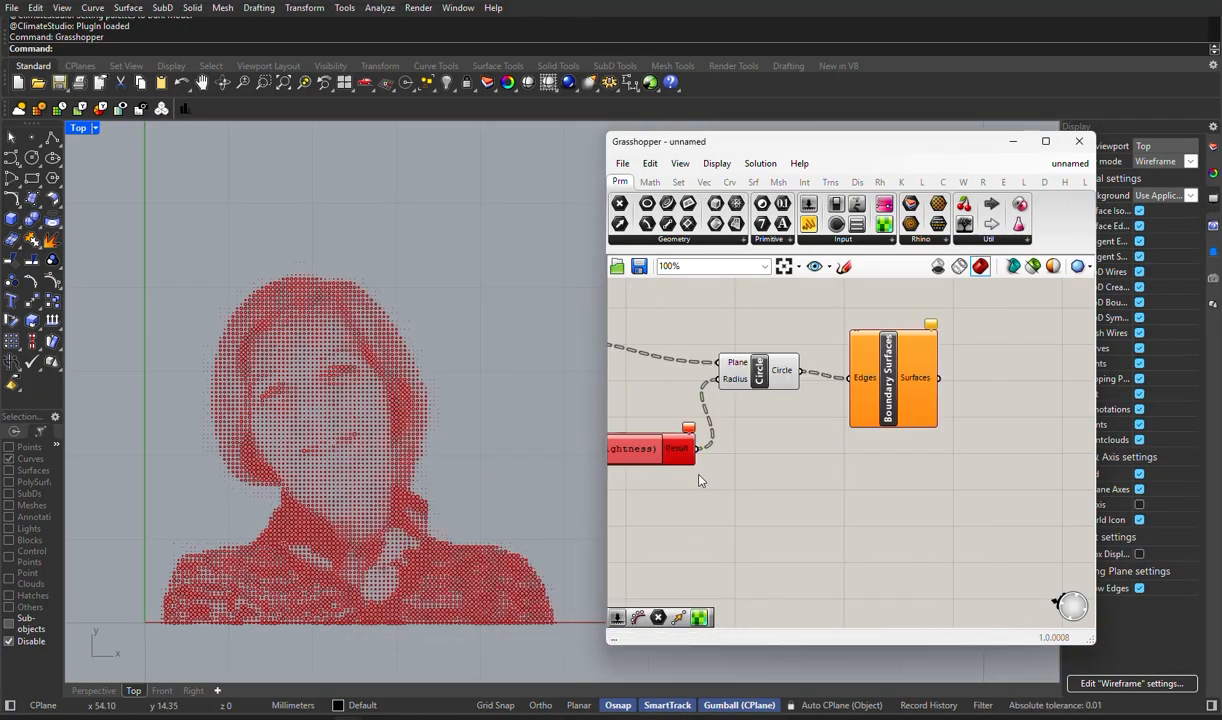
- Try the radius expression 0.5*CellSize*(5-Brightness), check its effect on the portrait, and undo the change
scroll(666, 453, up, 4)
double_click(705, 440)
click(658, 466)
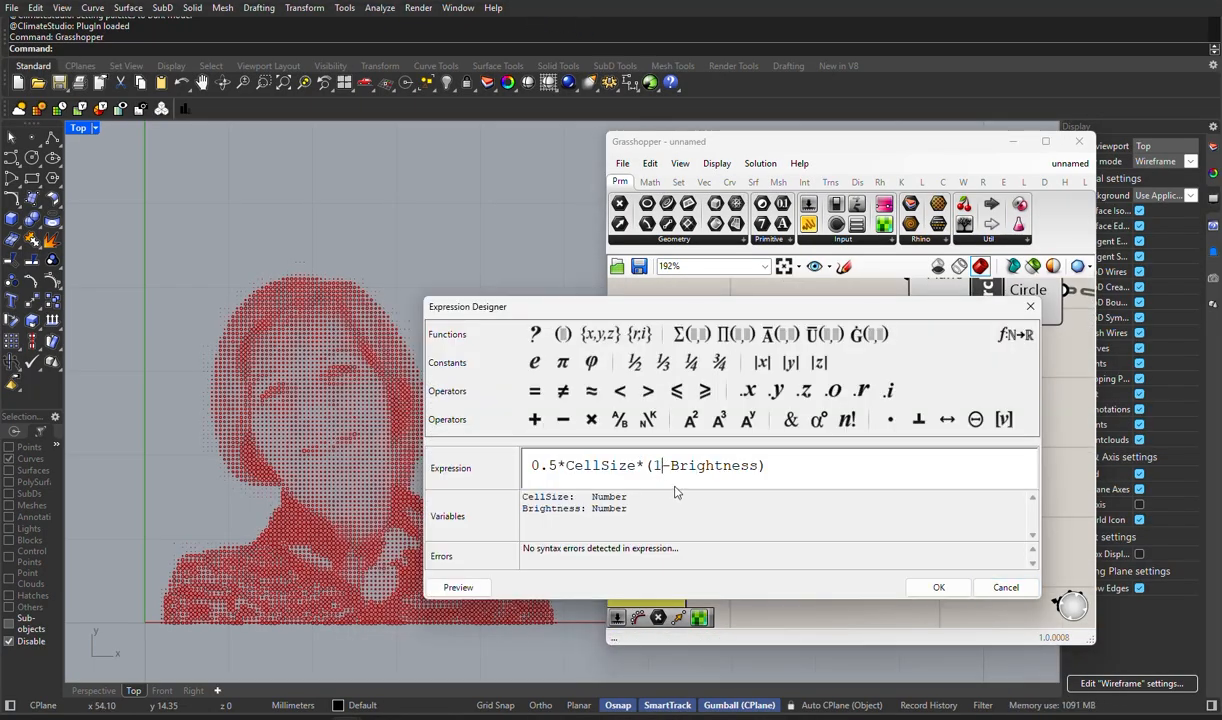
click(938, 588)
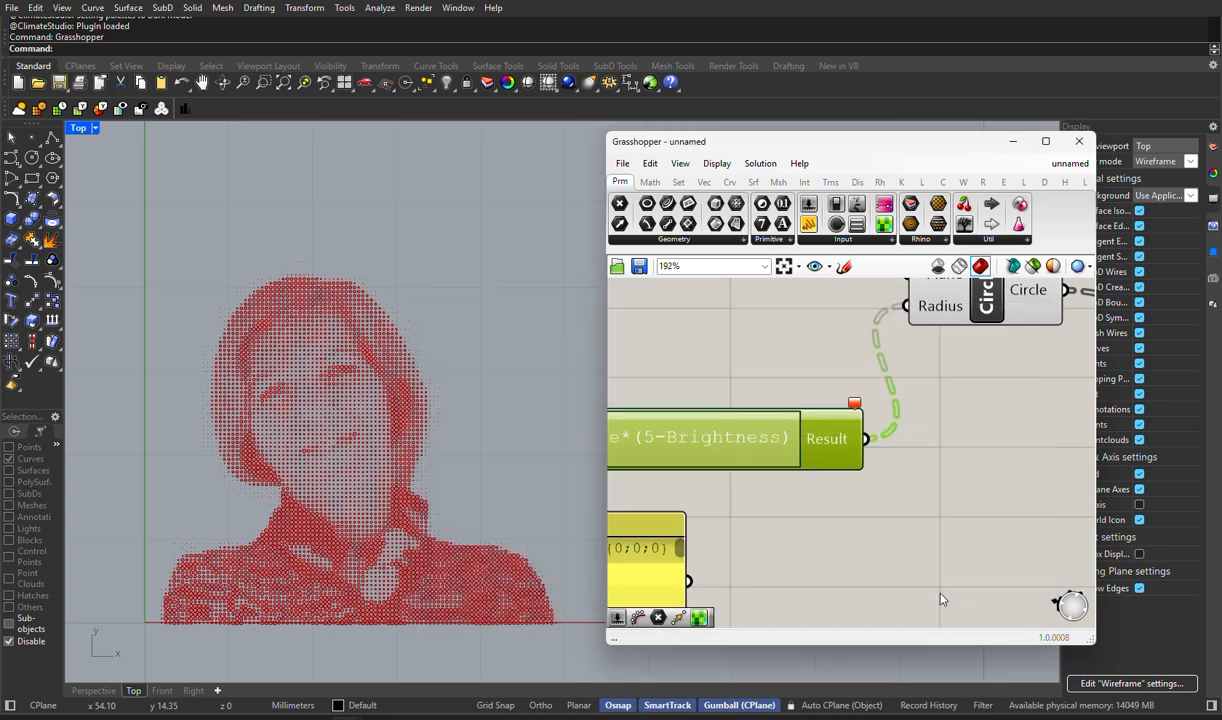
scroll(815, 563, down, 3)
right_drag(815, 563, 1015, 483)
scroll(706, 485, up, 2)
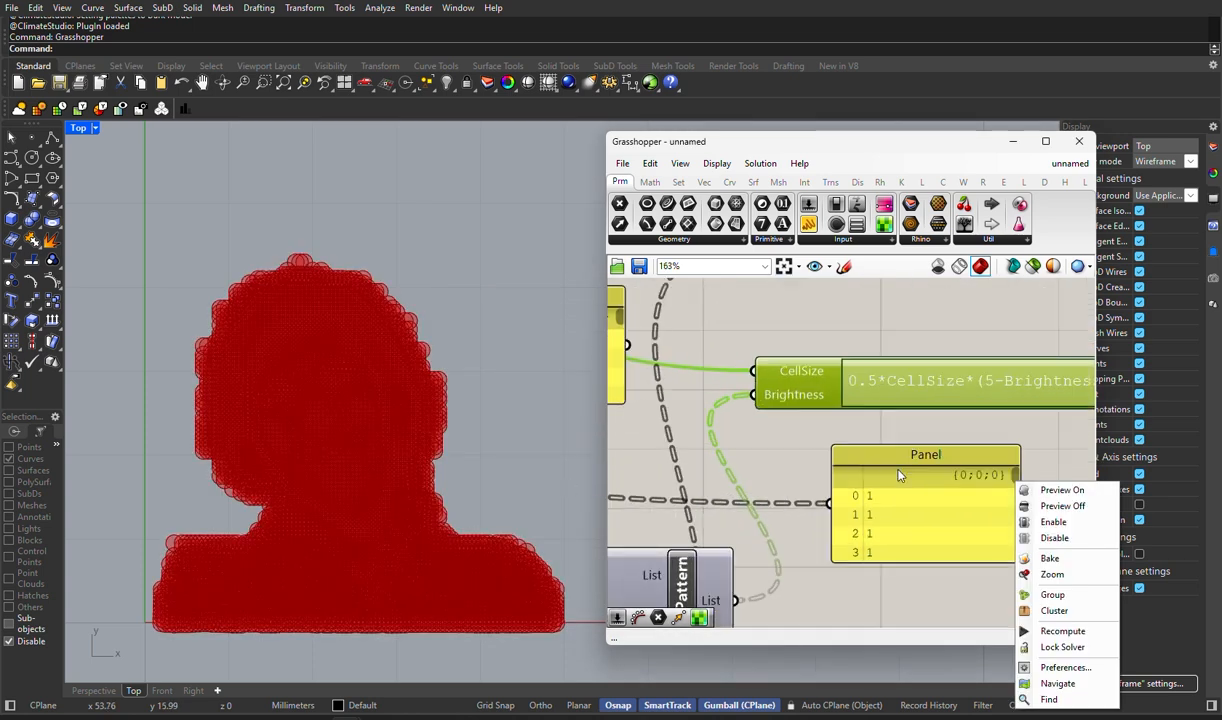
click(814, 471)
key(ctrl+z)
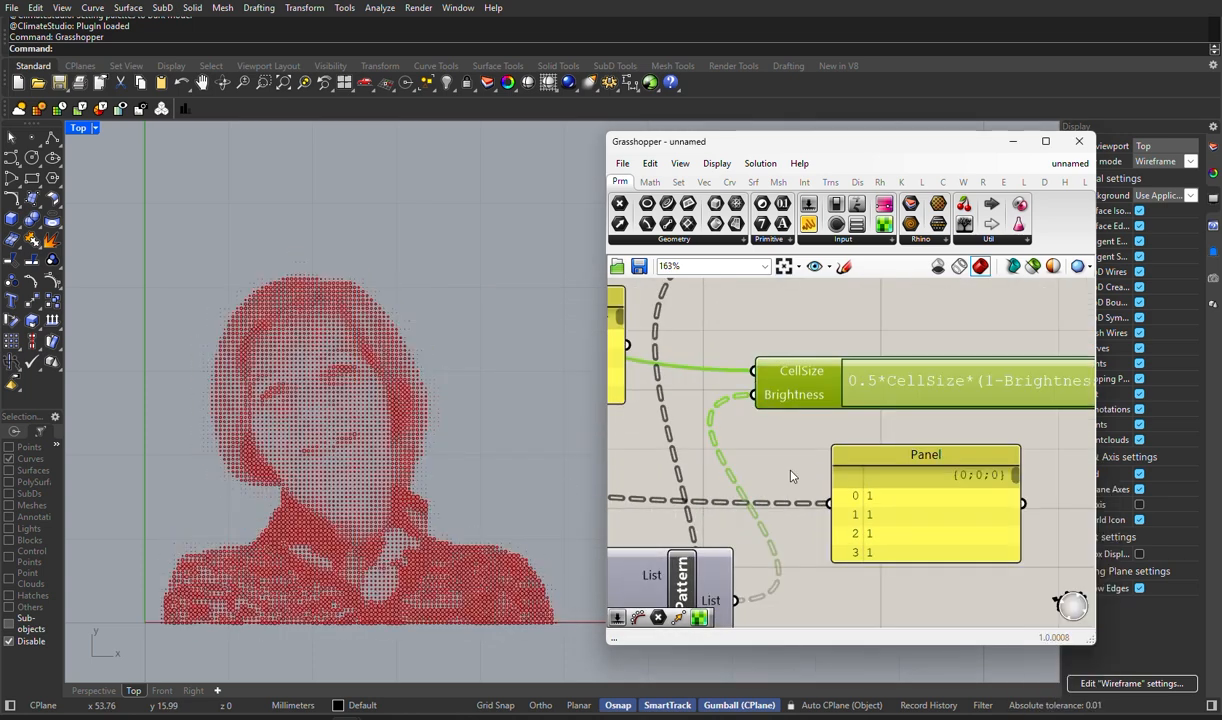
- Set the threshold slider feeding Smaller Than to 3 and inspect the portrait's circles up close
click(788, 477)
right_drag(767, 590, 888, 450)
right_drag(630, 610, 1014, 485)
scroll(687, 500, up, 2)
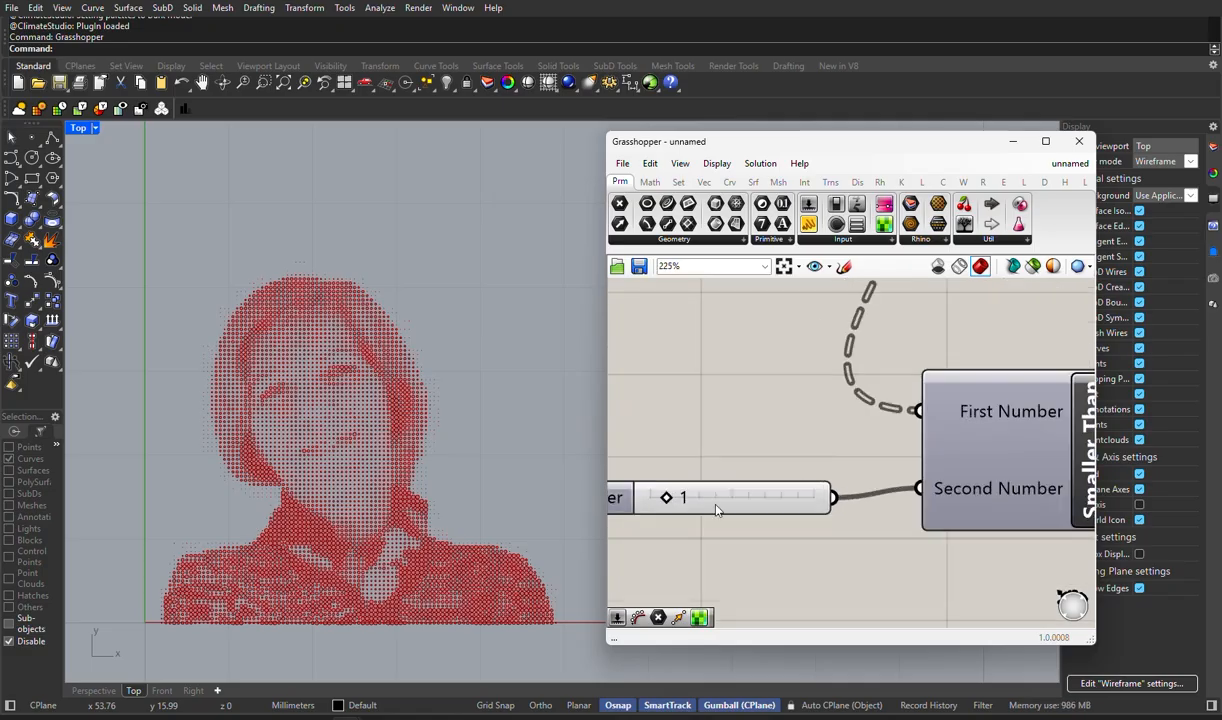
drag(684, 499, 716, 498)
scroll(485, 534, up, 8)
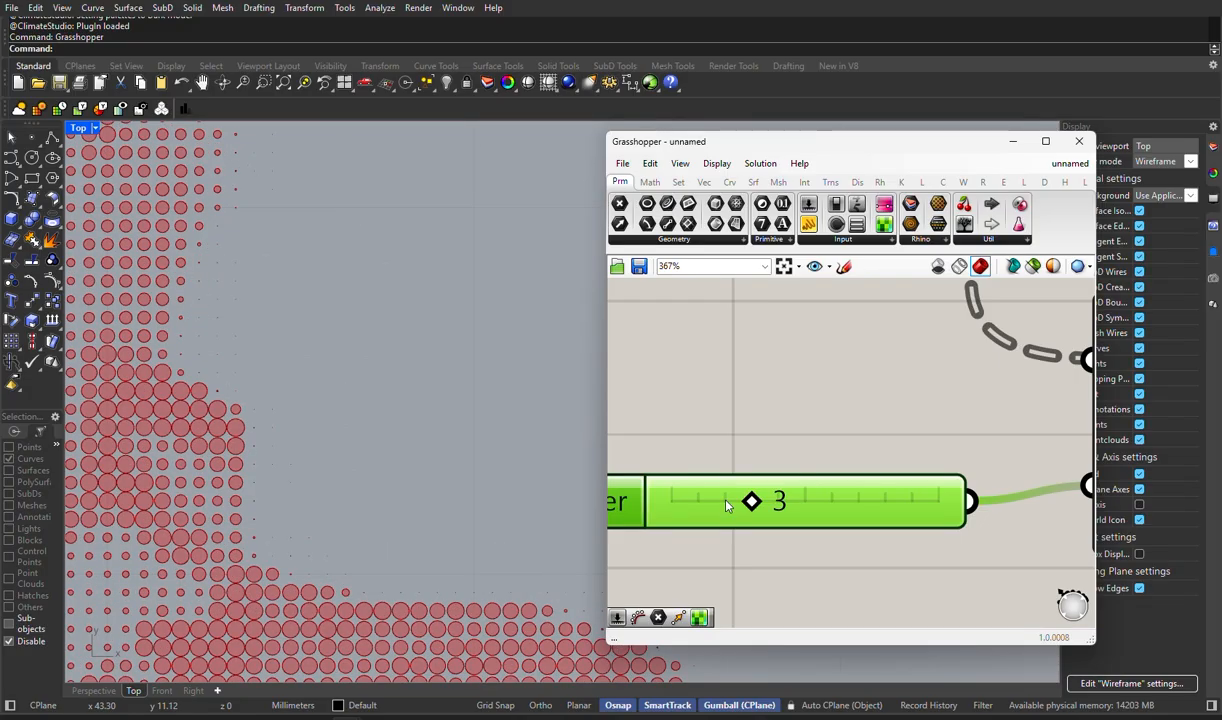
- Raise the Smaller Than threshold slider to 5 and check the portrait in the Top viewport
scroll(794, 475, up, 2)
drag(853, 466, 905, 474)
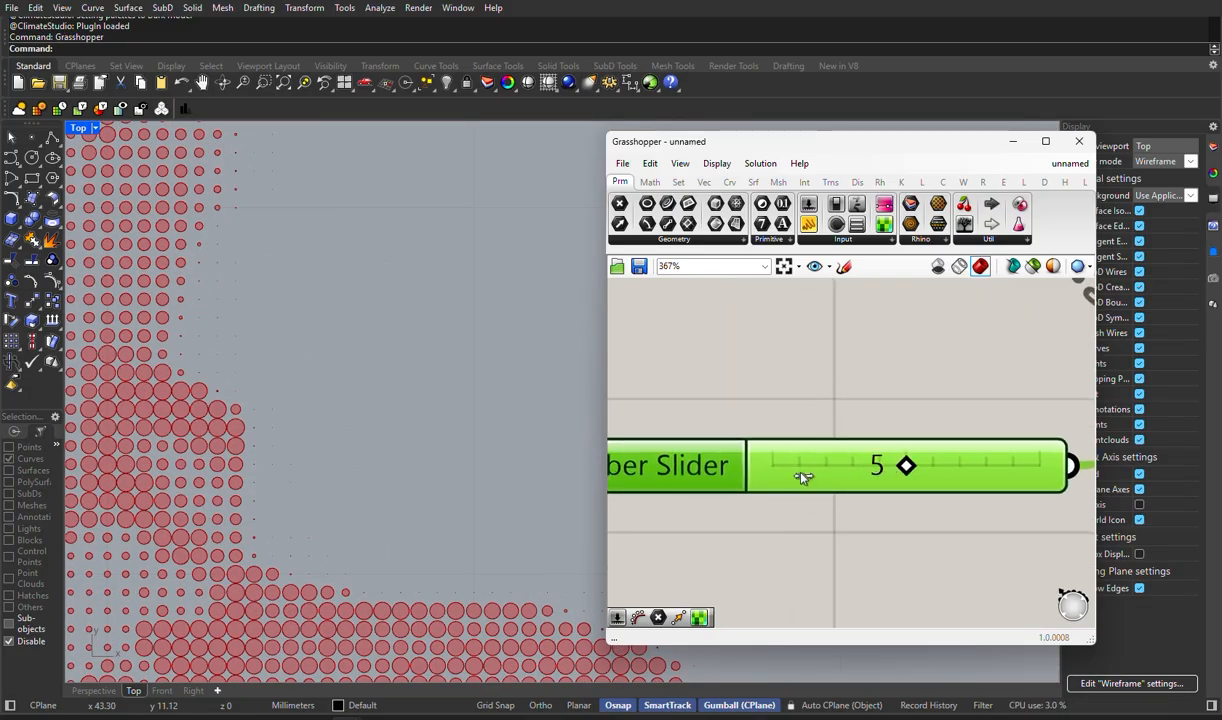
right_drag(800, 470, 715, 475)
scroll(527, 472, down, 8)
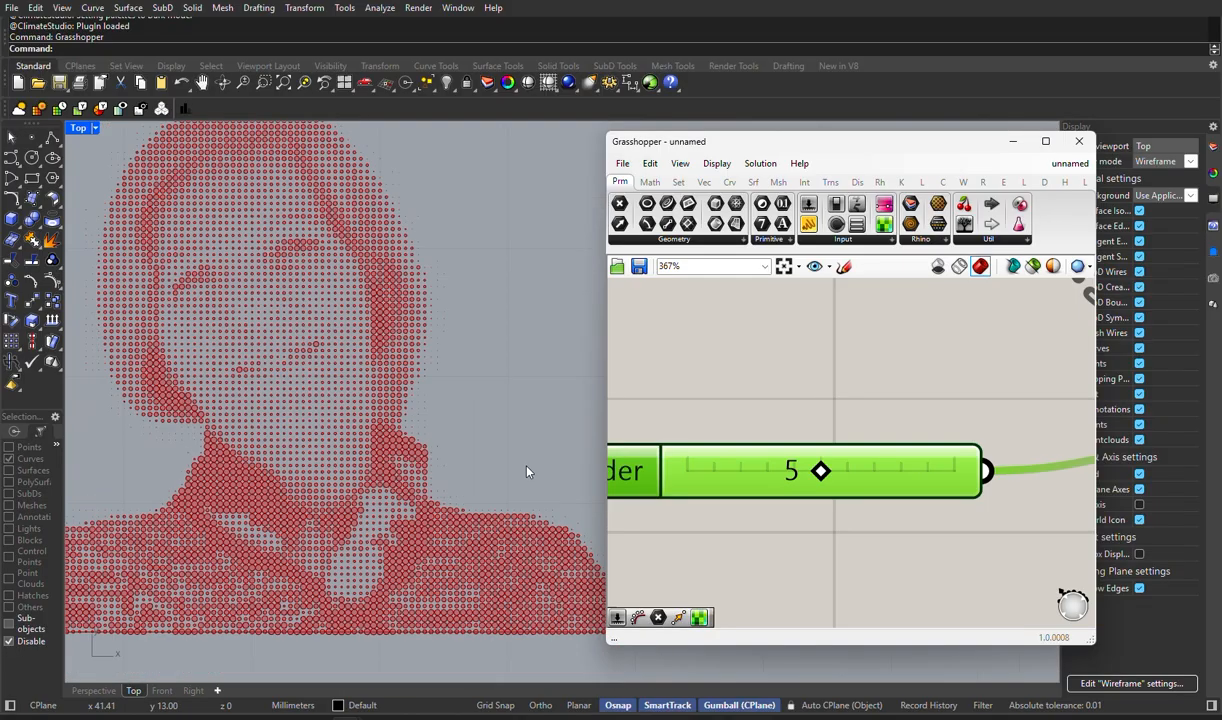
scroll(527, 472, down, 4)
- Lower the Smaller Than threshold slider to 3
scroll(743, 480, up, 5)
scroll(437, 335, up, 5)
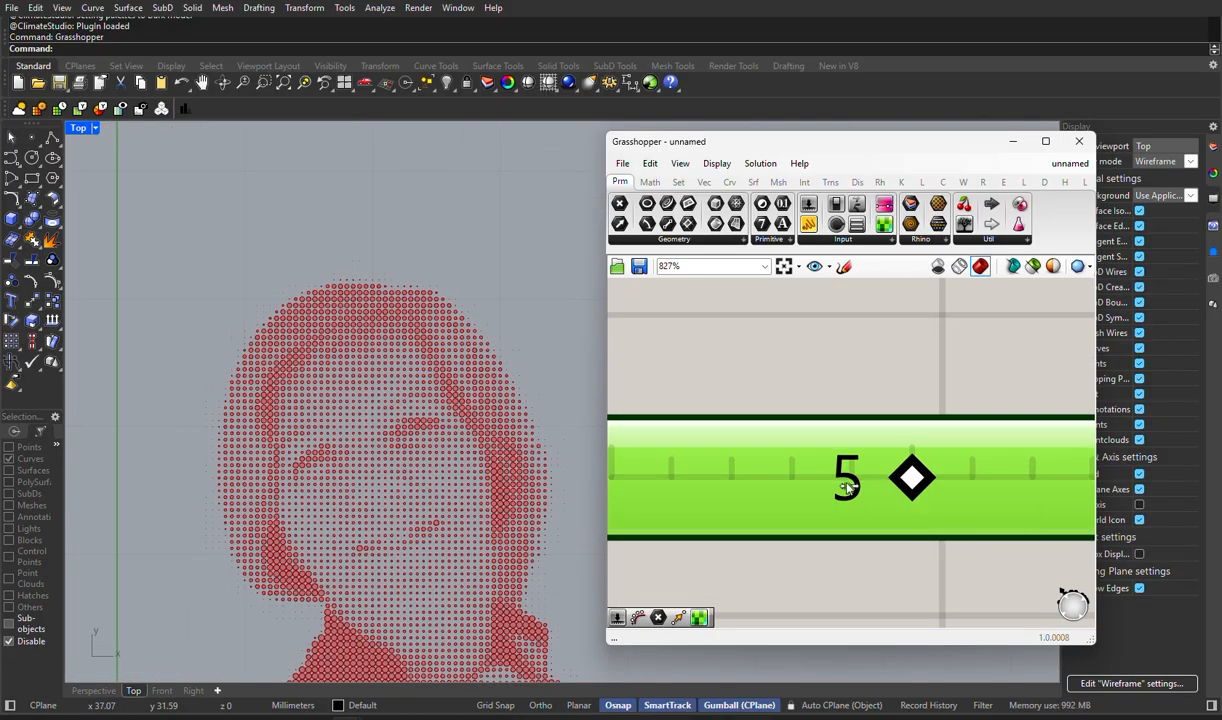
drag(912, 479, 791, 480)
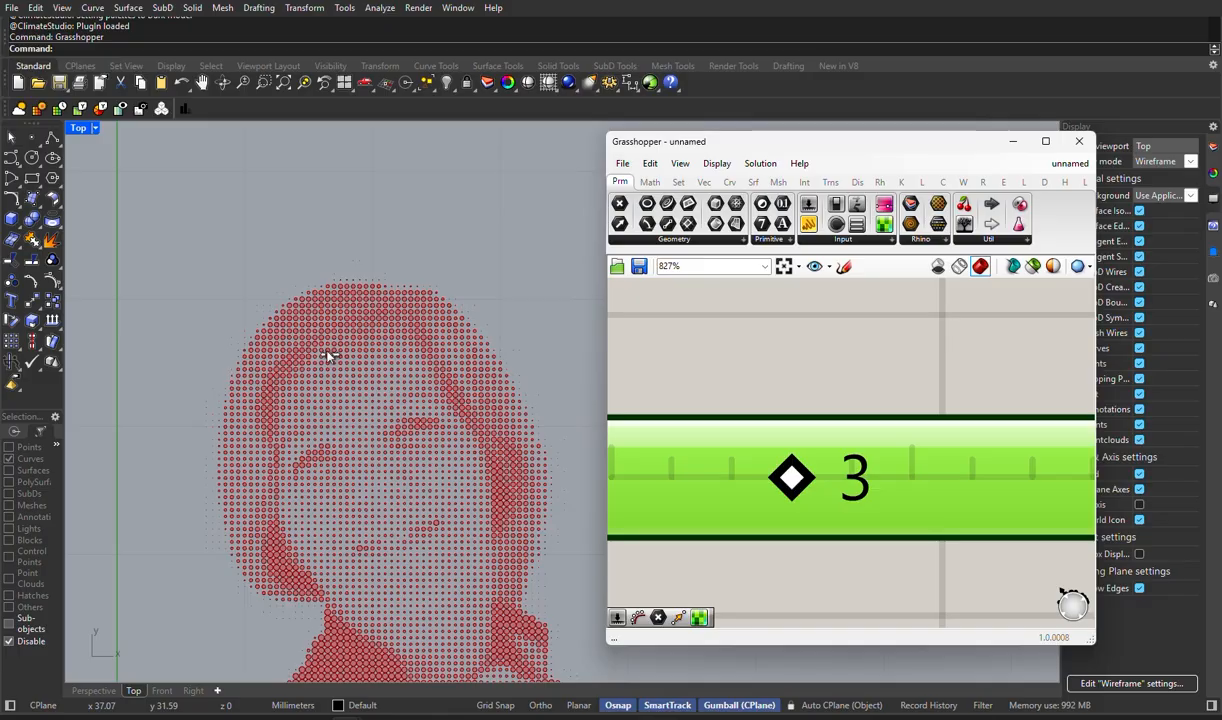
- Lower the threshold slider feeding Smaller Than to 1 and check the whole portrait in the Top viewport
scroll(328, 355, down, 5)
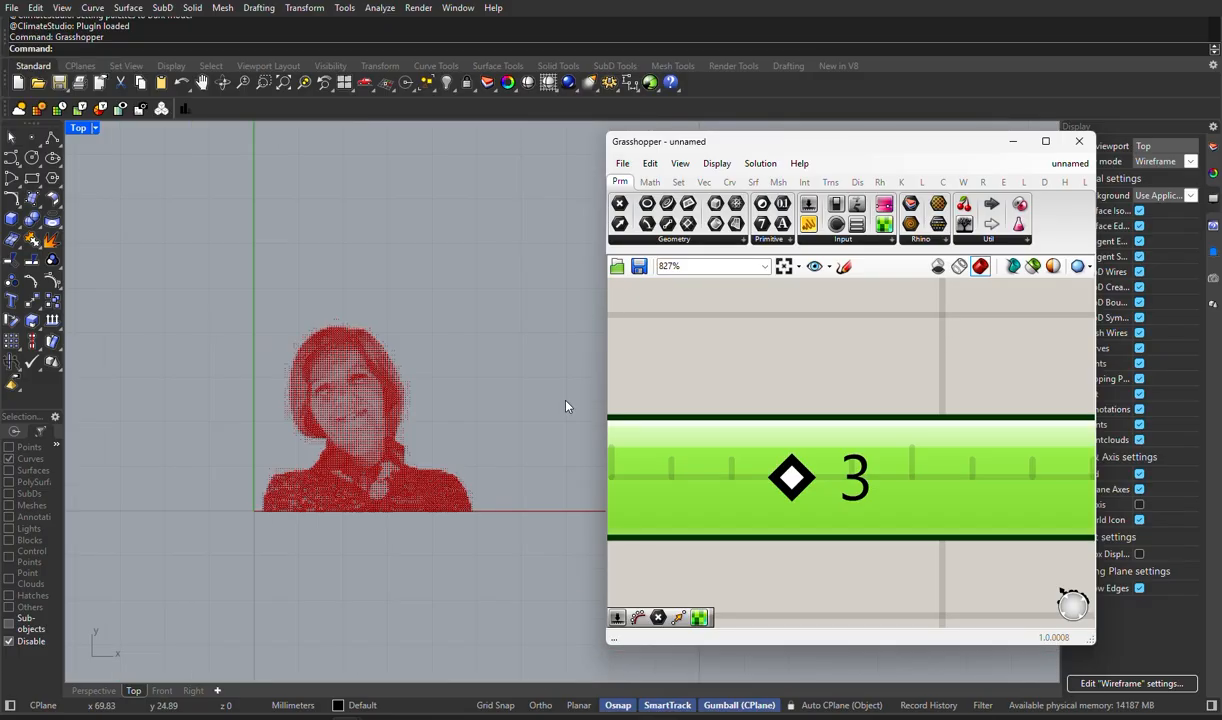
drag(747, 483, 677, 481)
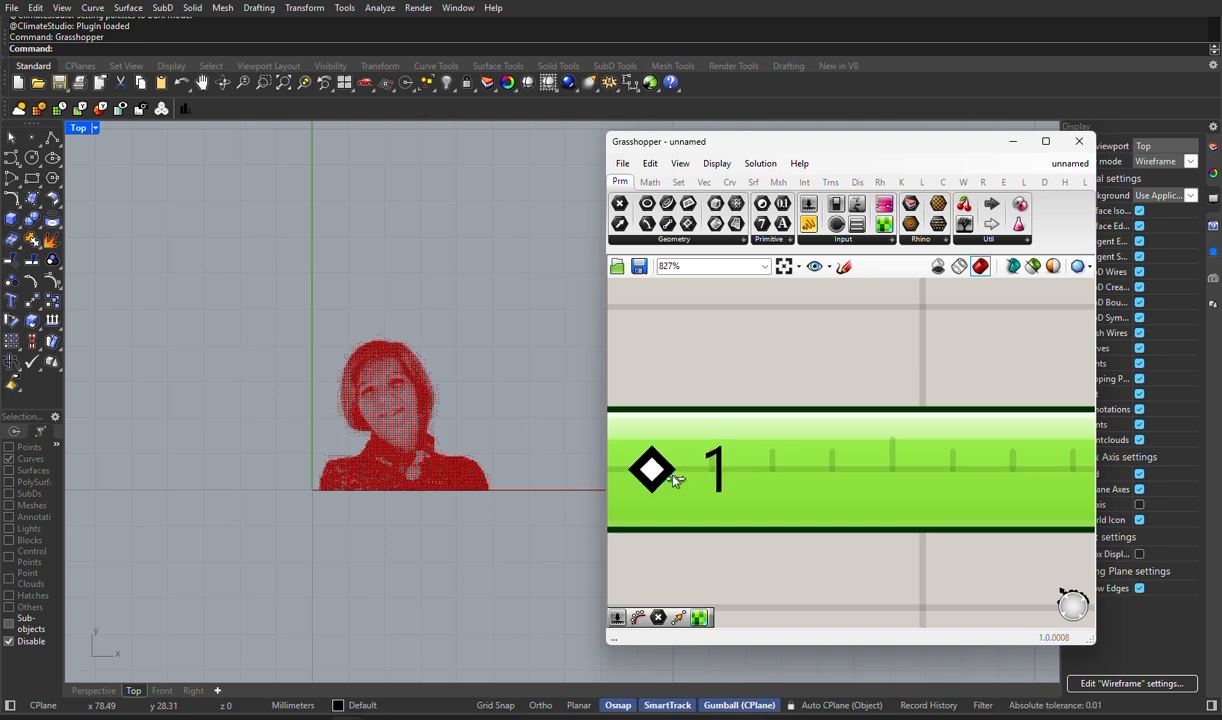
- Try to enter the decimal value .8 directly on the Smaller Than threshold slider
scroll(727, 419, down, 3)
double_click(730, 453)
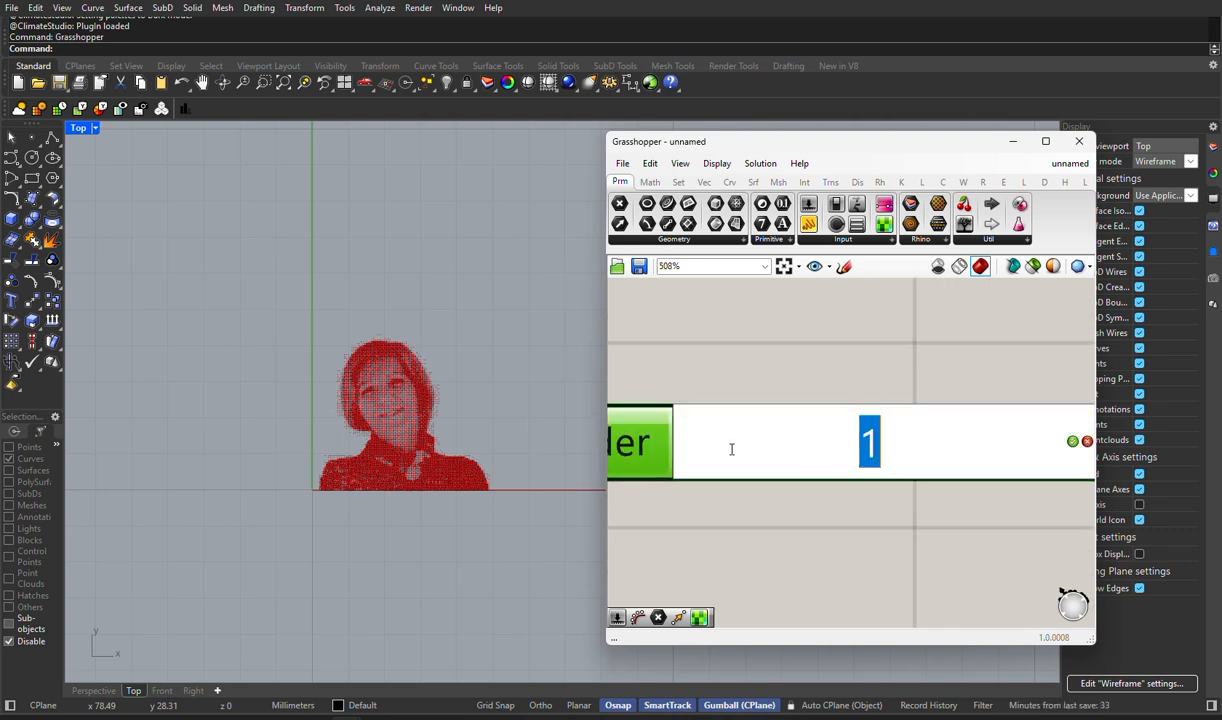
text(.8)
key(Return)
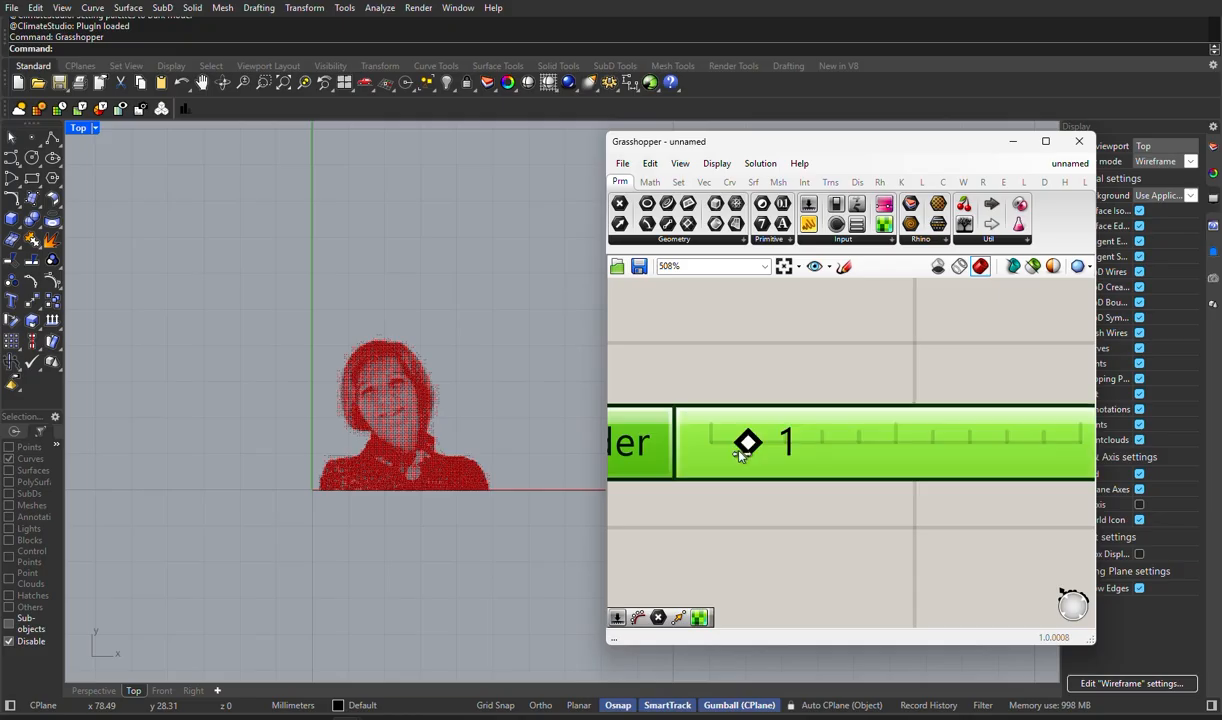
- Open the edit settings of the number slider that feeds the Smaller Than component's second input
scroll(742, 442, down, 4)
right_click(742, 441)
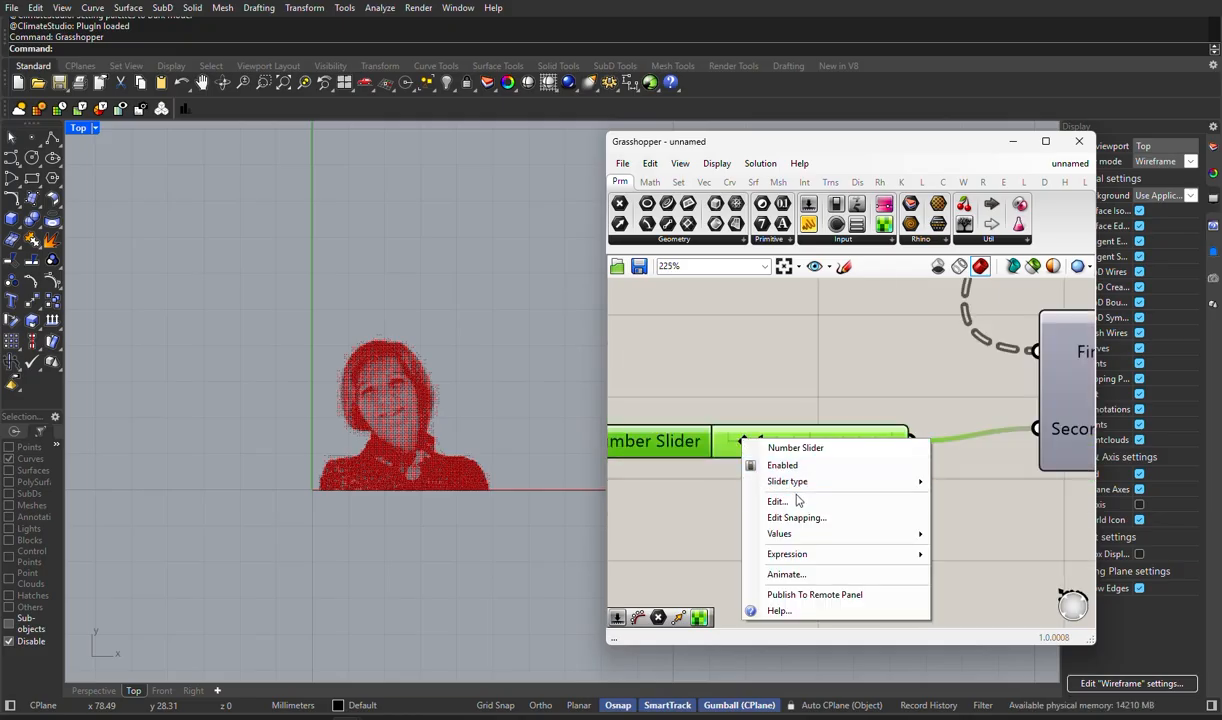
mouse_move(897, 534)
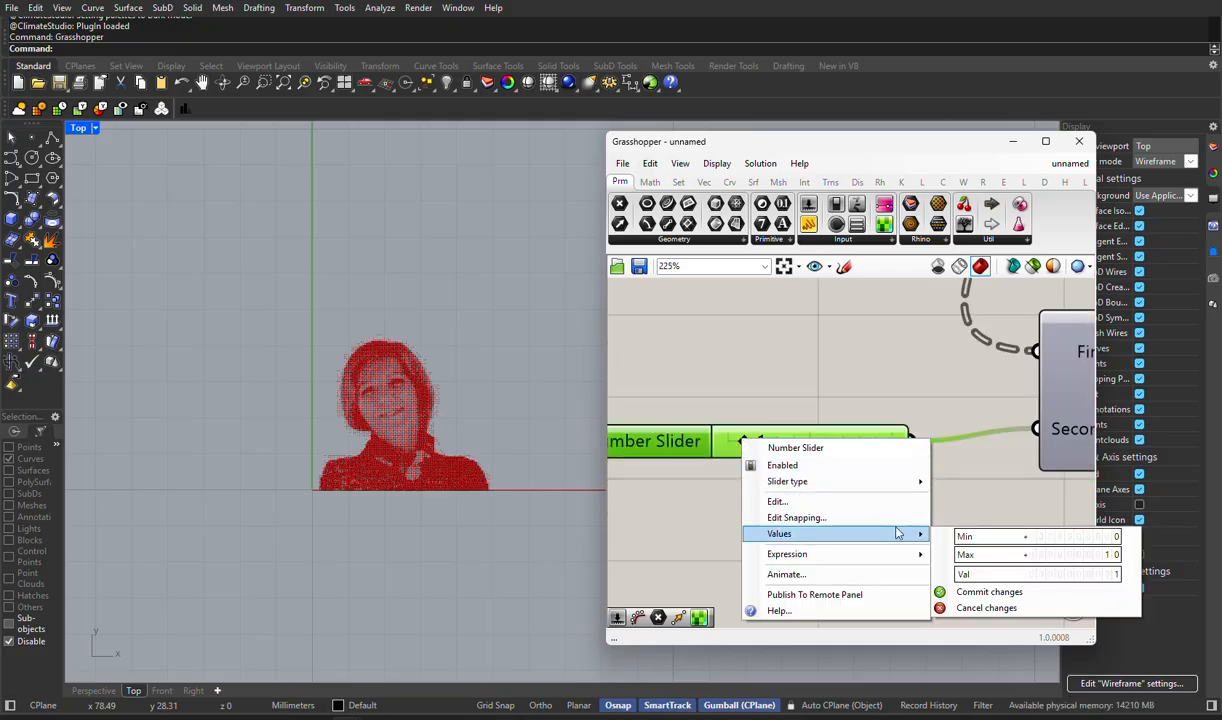
click(846, 503)
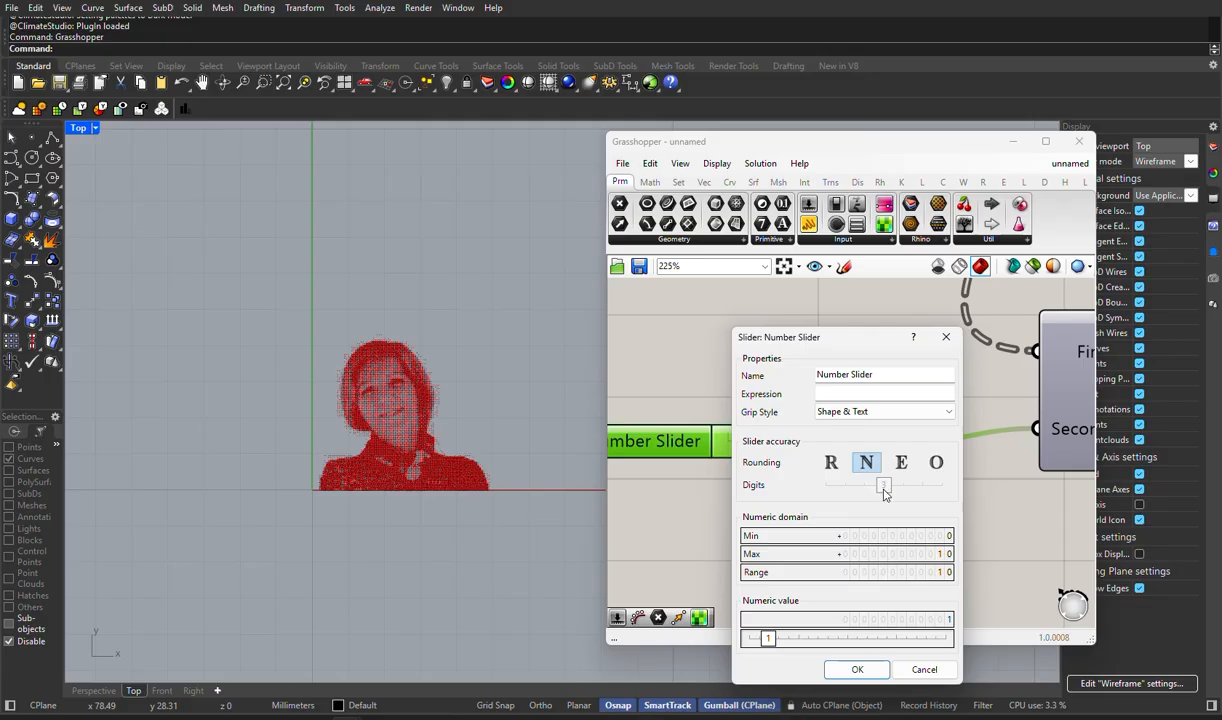
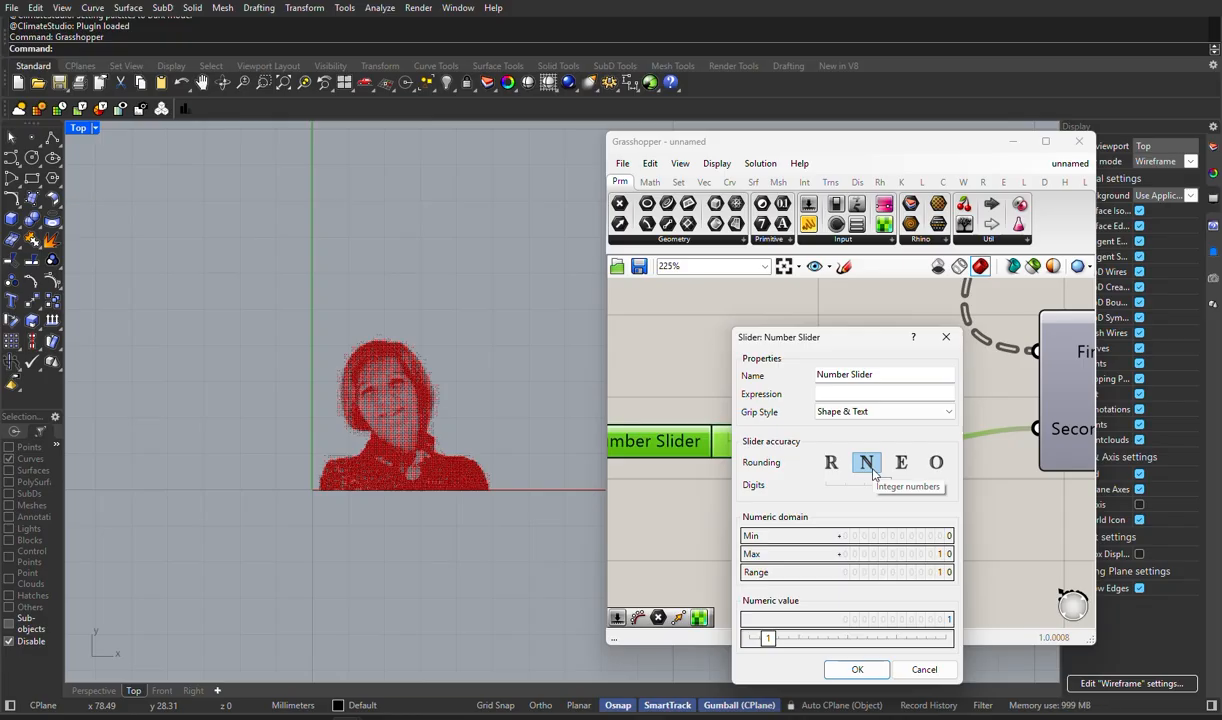
- Replace the integer slider on Smaller Than's second input with a new 0.6 number slider and delete the old one
click(924, 669)
double_click(797, 520)
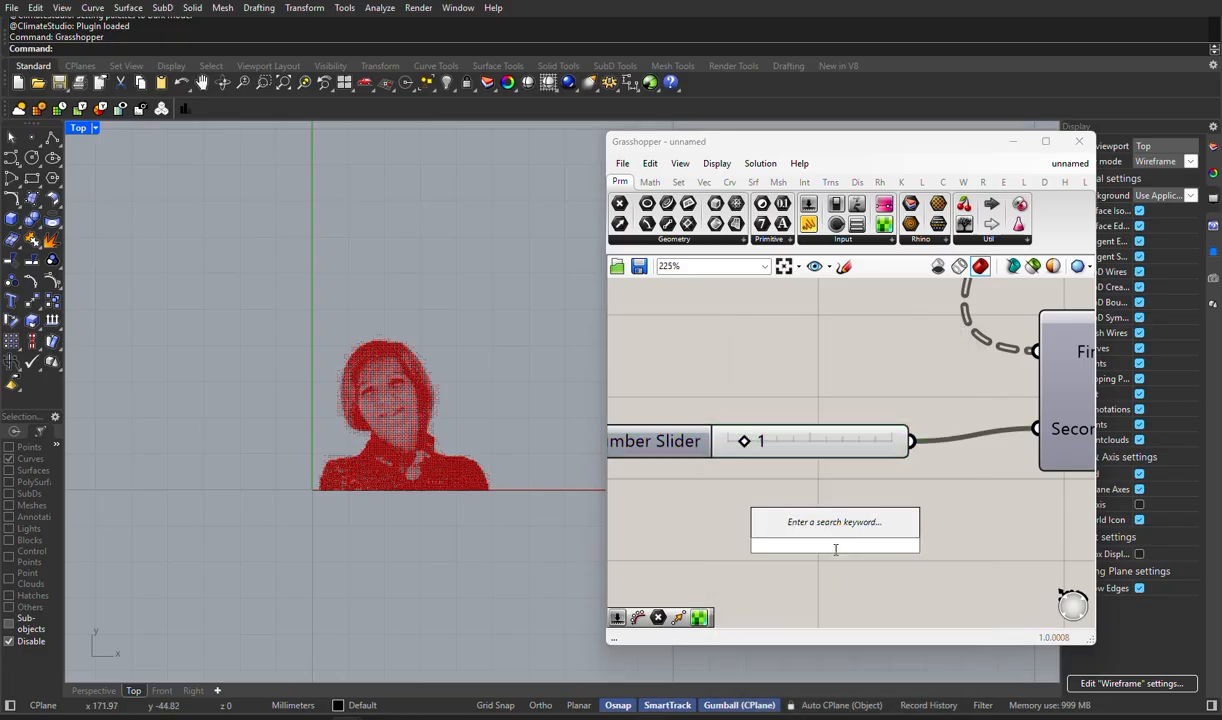
text(0.6)
key(Return)
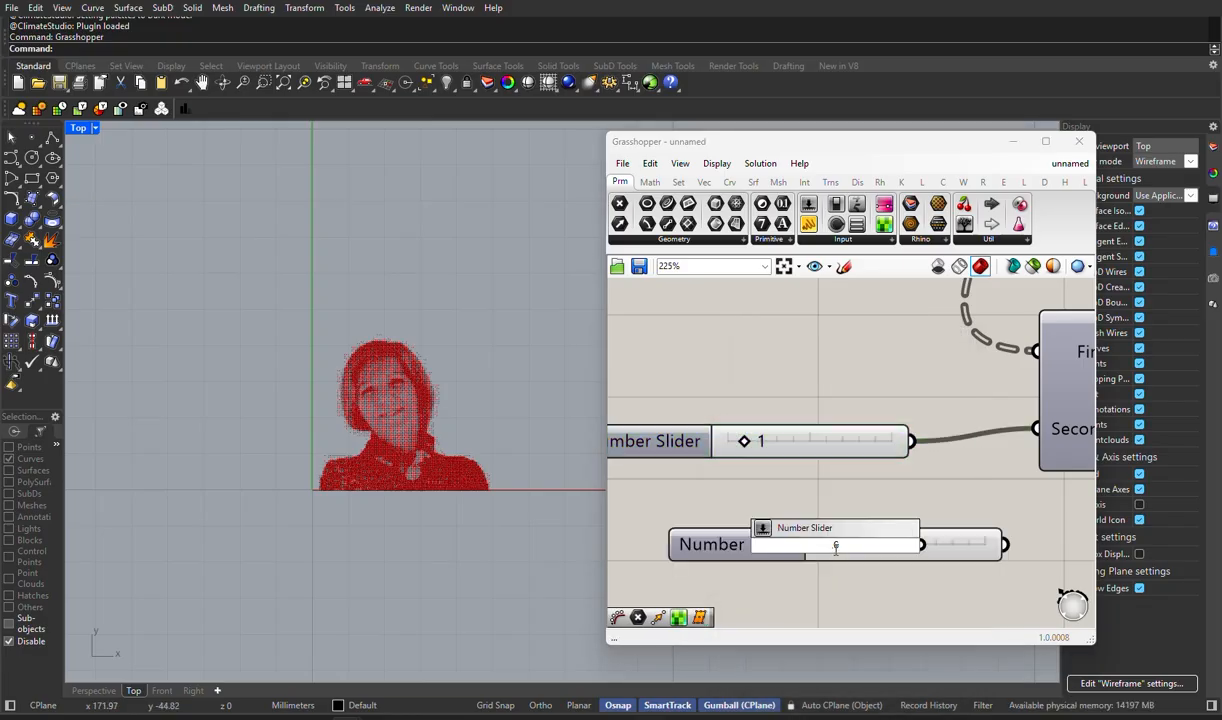
drag(1004, 544, 1035, 429)
click(860, 446)
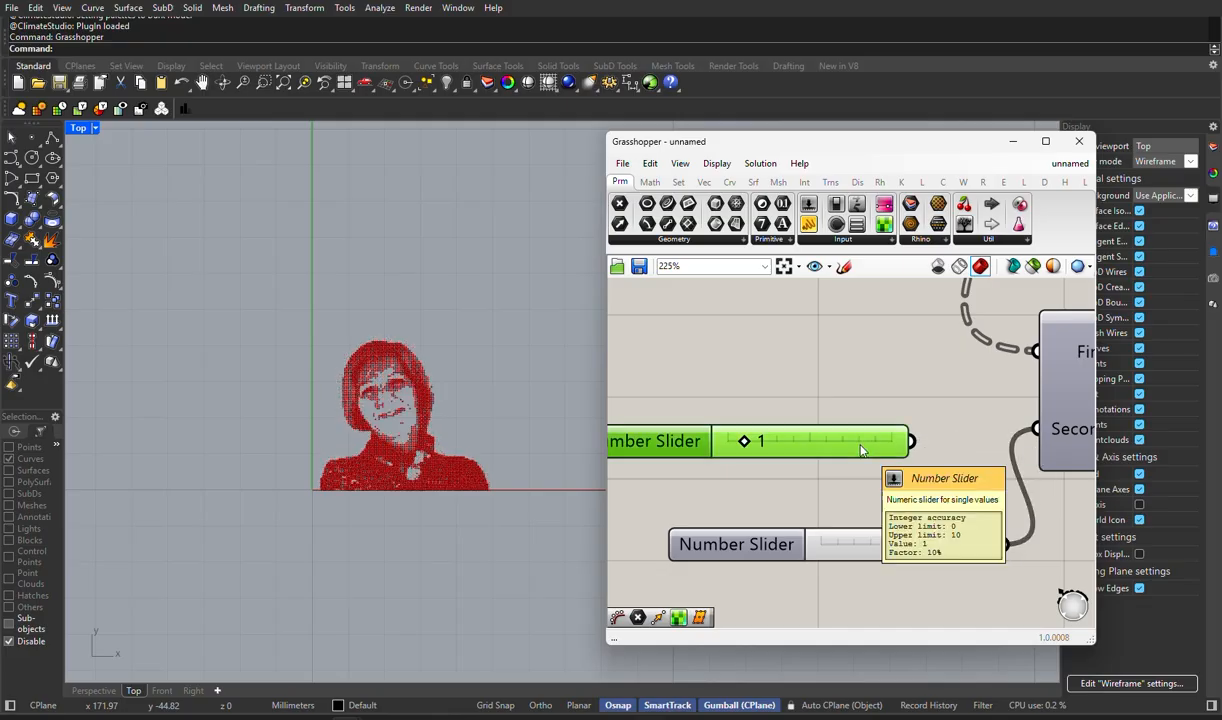
key(Delete)
- Raise the new Smaller Than threshold slider to 0.8 and check the portrait's facial detail in the Top viewport
scroll(484, 392, up, 2)
scroll(484, 388, up, 2)
right_drag(484, 388, 524, 331)
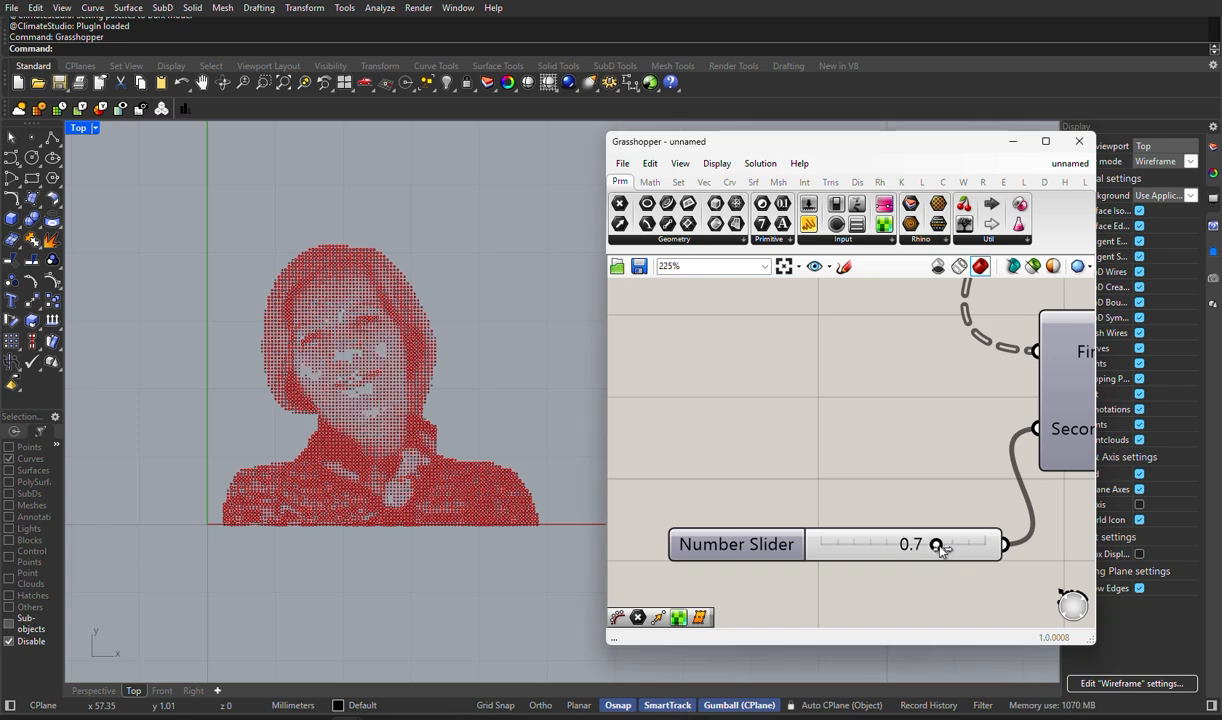
drag(941, 549, 953, 549)
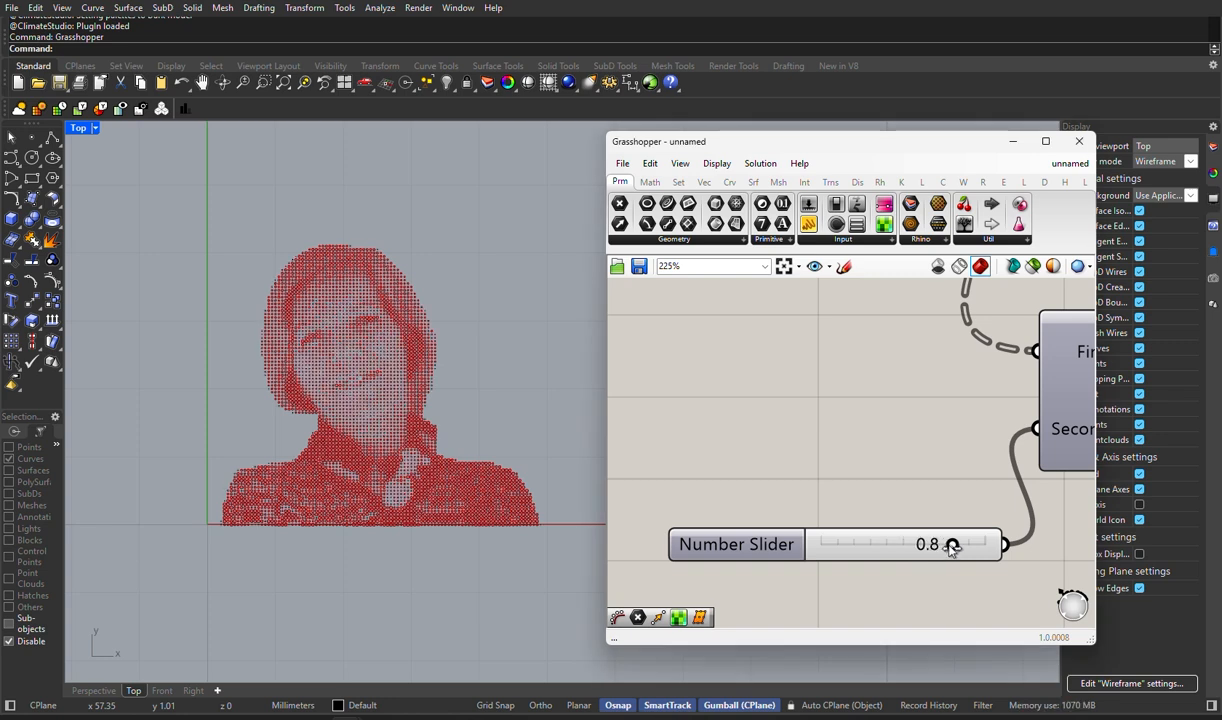
scroll(395, 363, up, 5)
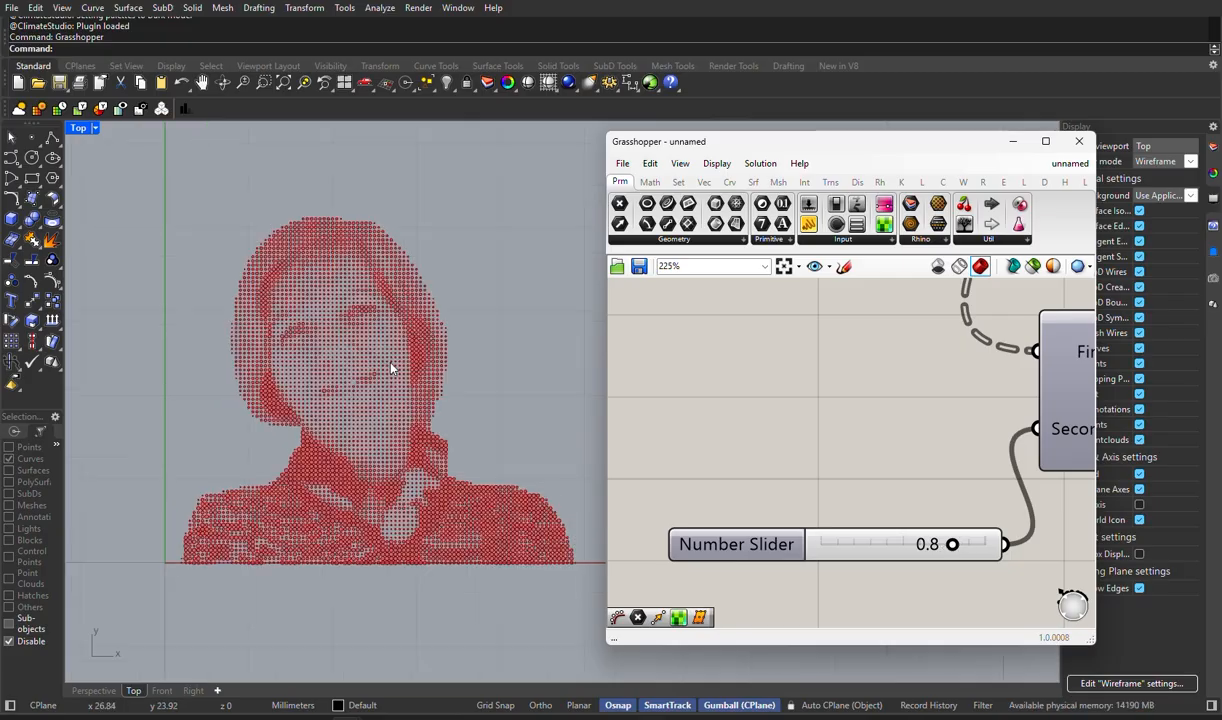
scroll(440, 390, down, 6)
scroll(470, 398, down, 3)
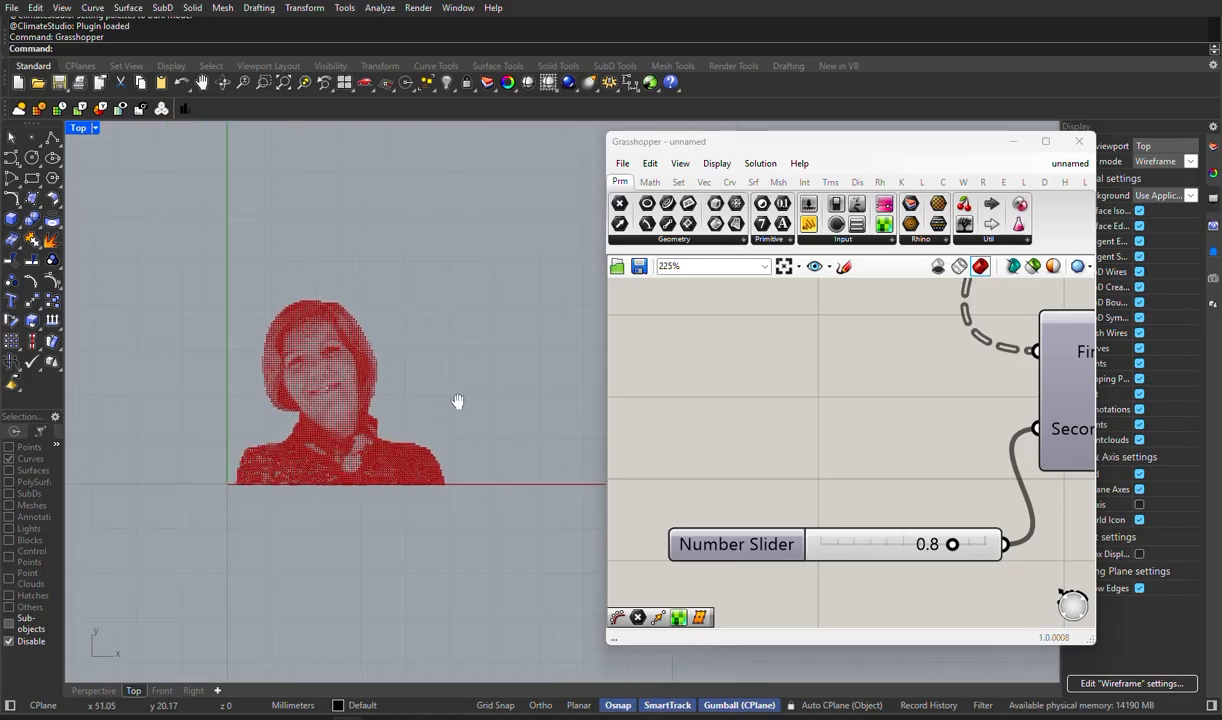
scroll(386, 364, up, 5)
- Bake the Boundary Surfaces component's filled circles to the Default layer
scroll(386, 364, down, 5)
scroll(697, 451, down, 2)
scroll(697, 451, down, 1)
right_drag(911, 447, 816, 488)
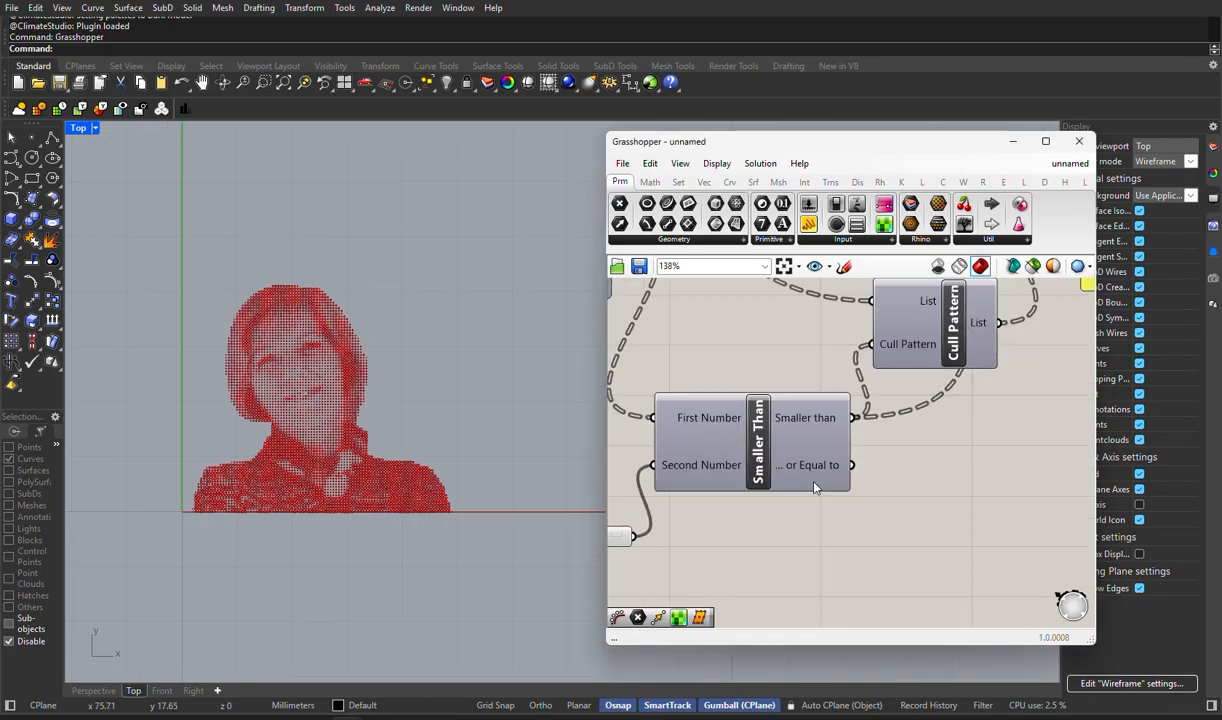
scroll(307, 483, down, 4)
right_drag(1034, 354, 706, 557)
right_drag(973, 369, 888, 448)
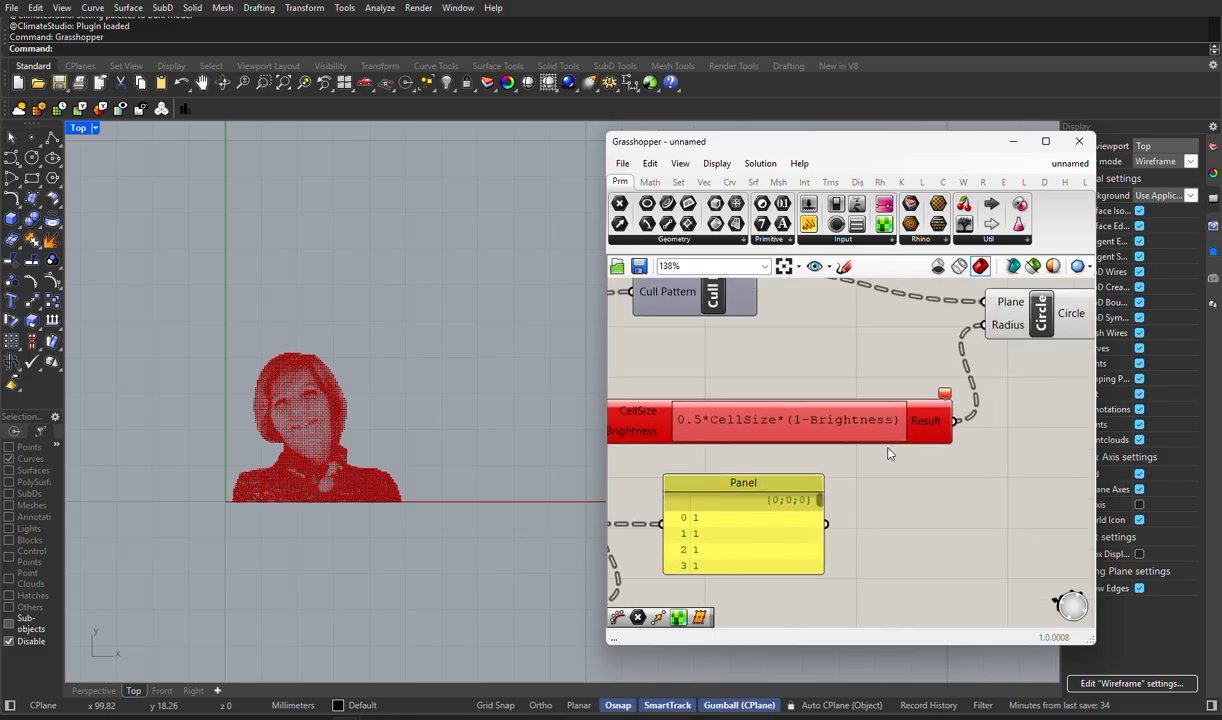
scroll(895, 459, down, 3)
right_drag(1012, 427, 611, 464)
right_click(695, 422)
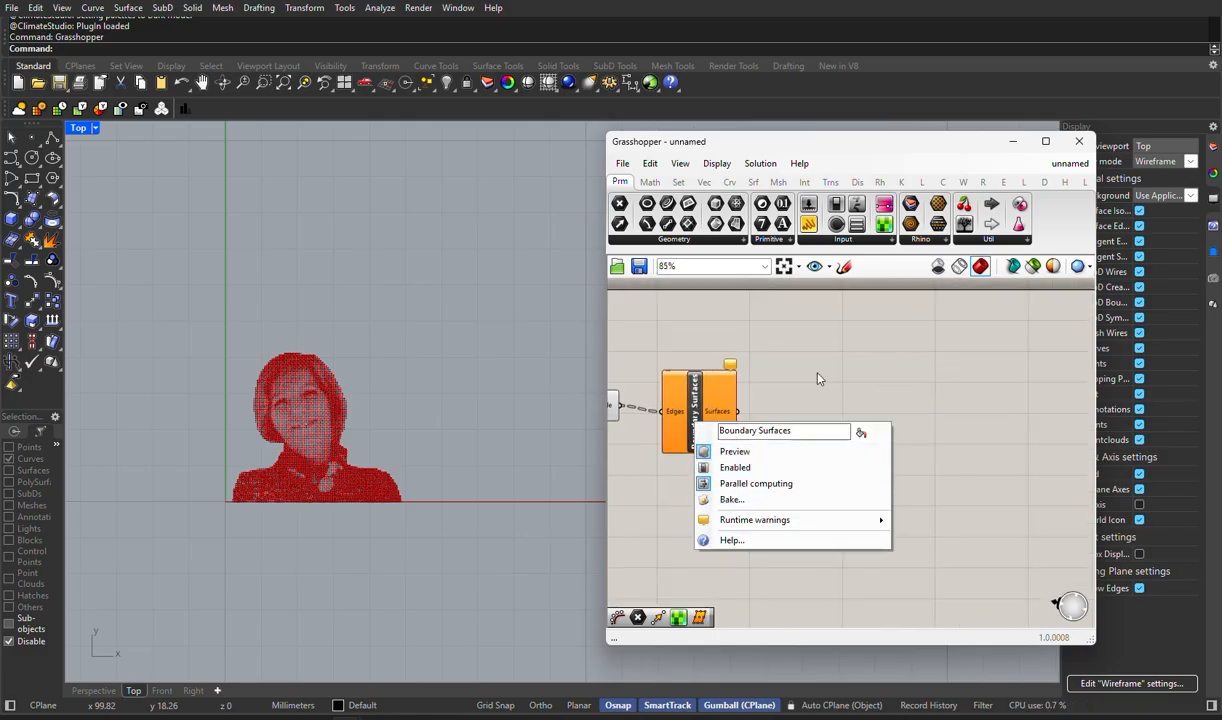
right_drag(816, 379, 981, 379)
right_click(735, 408)
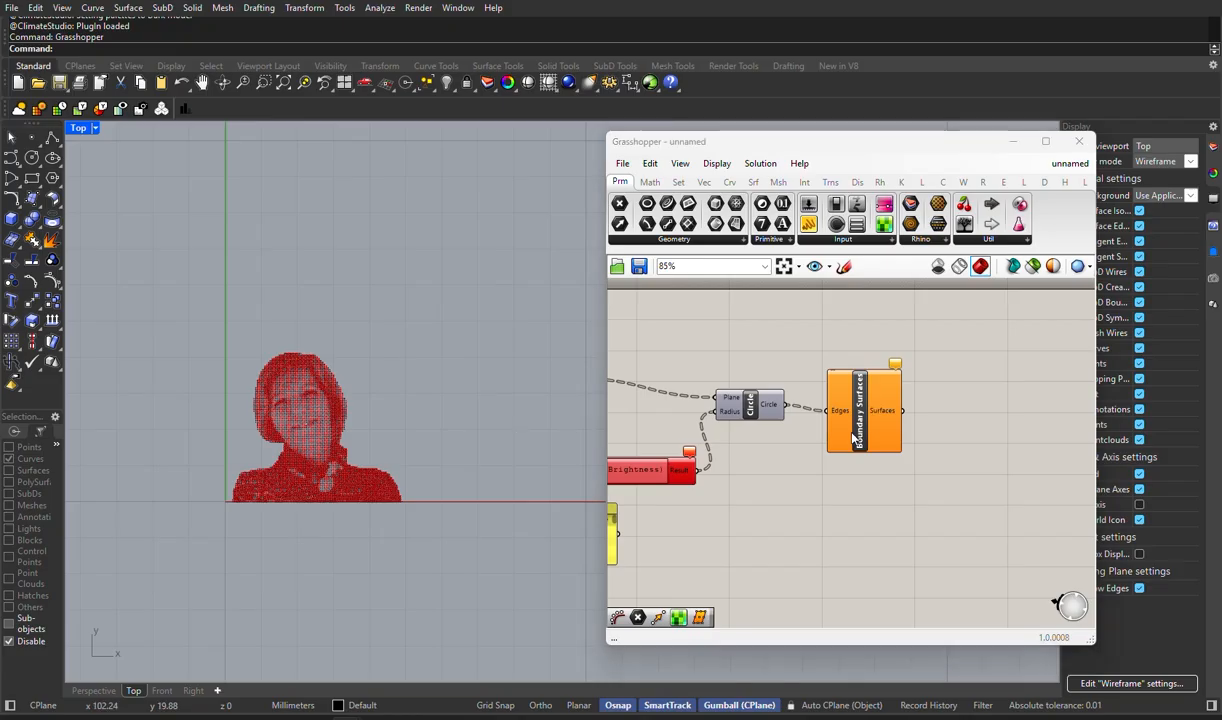
right_click(830, 400)
click(870, 484)
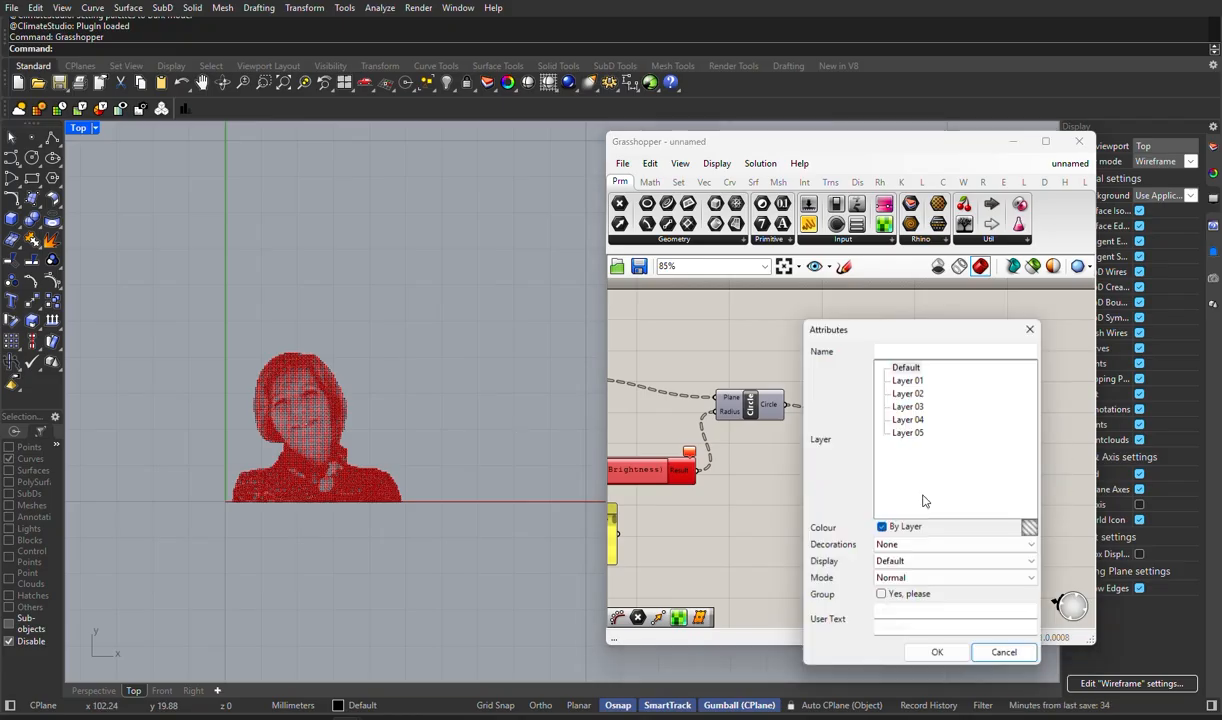
click(906, 367)
click(937, 652)
- Inspect the baked circles in the Top viewport and turn off the preview of the Boundary Surfaces component
scroll(272, 421, up, 3)
scroll(272, 421, up, 2)
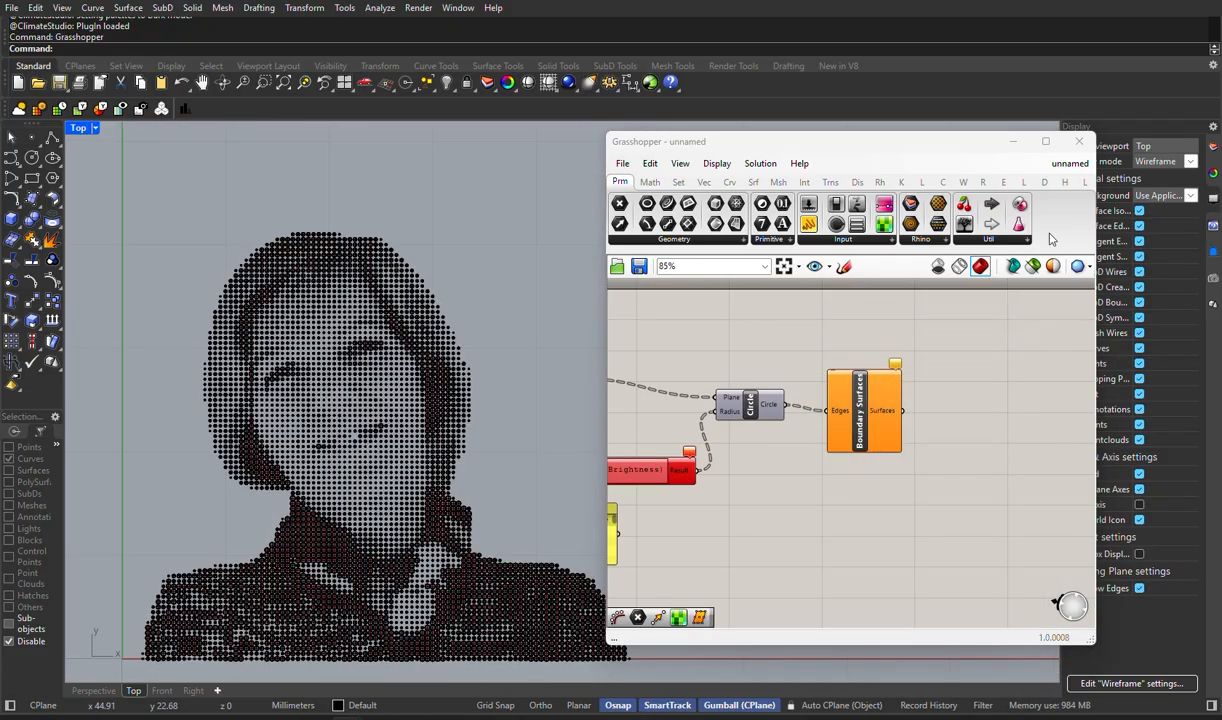
click(1013, 141)
scroll(289, 506, up, 6)
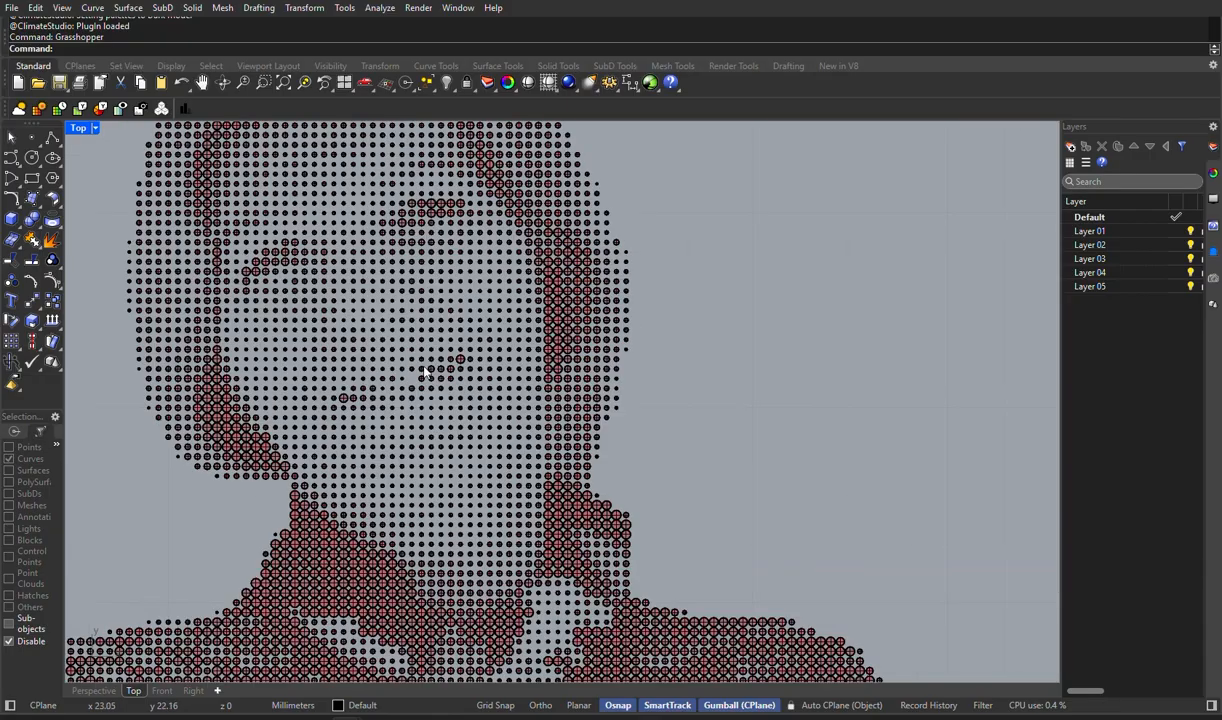
scroll(428, 371, down, 6)
click(430, 717)
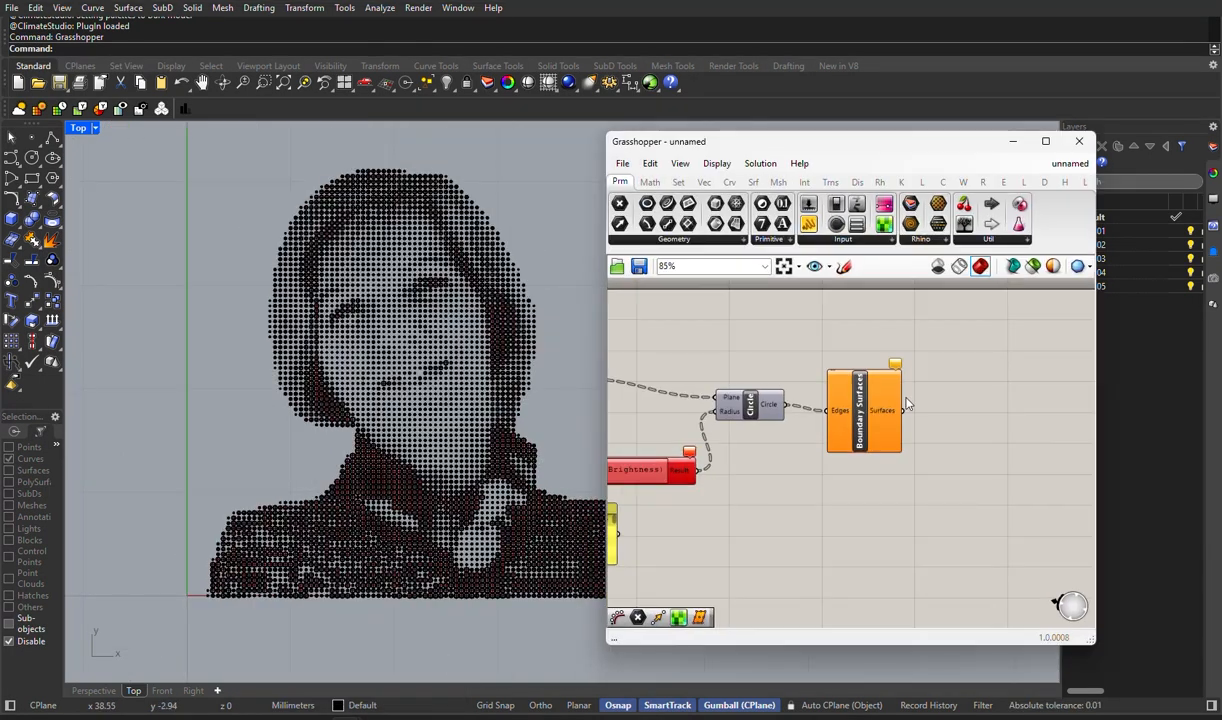
right_click(861, 399)
click(900, 427)
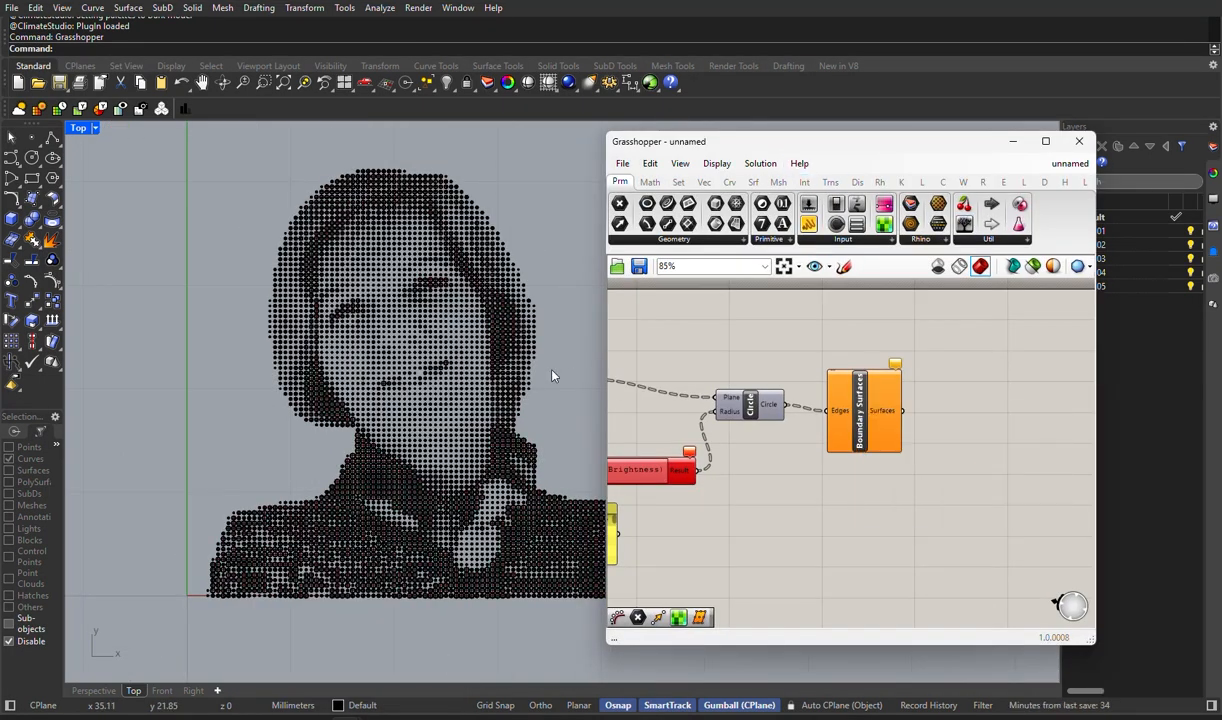
- Minimize the Grasshopper window and set the Top viewport's display mode to Clean line work black and white
click(1013, 141)
scroll(459, 285, up, 3)
scroll(462, 284, down, 11)
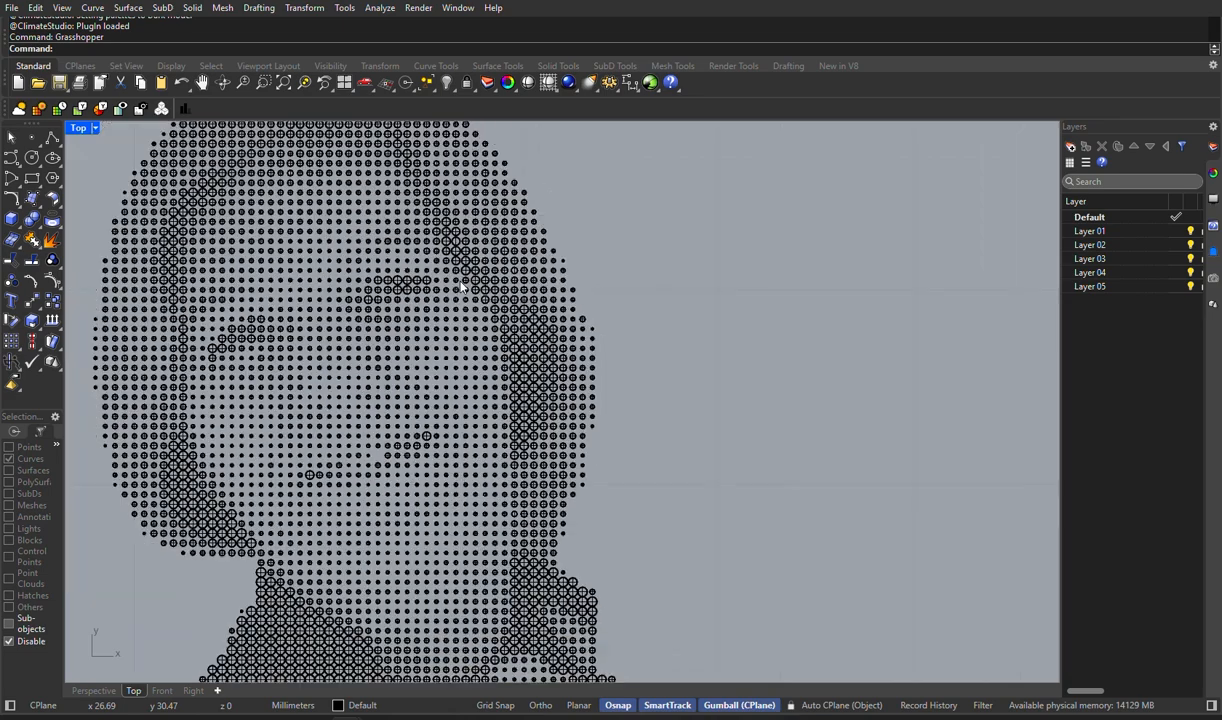
scroll(378, 352, up, 13)
scroll(397, 338, down, 8)
click(88, 127)
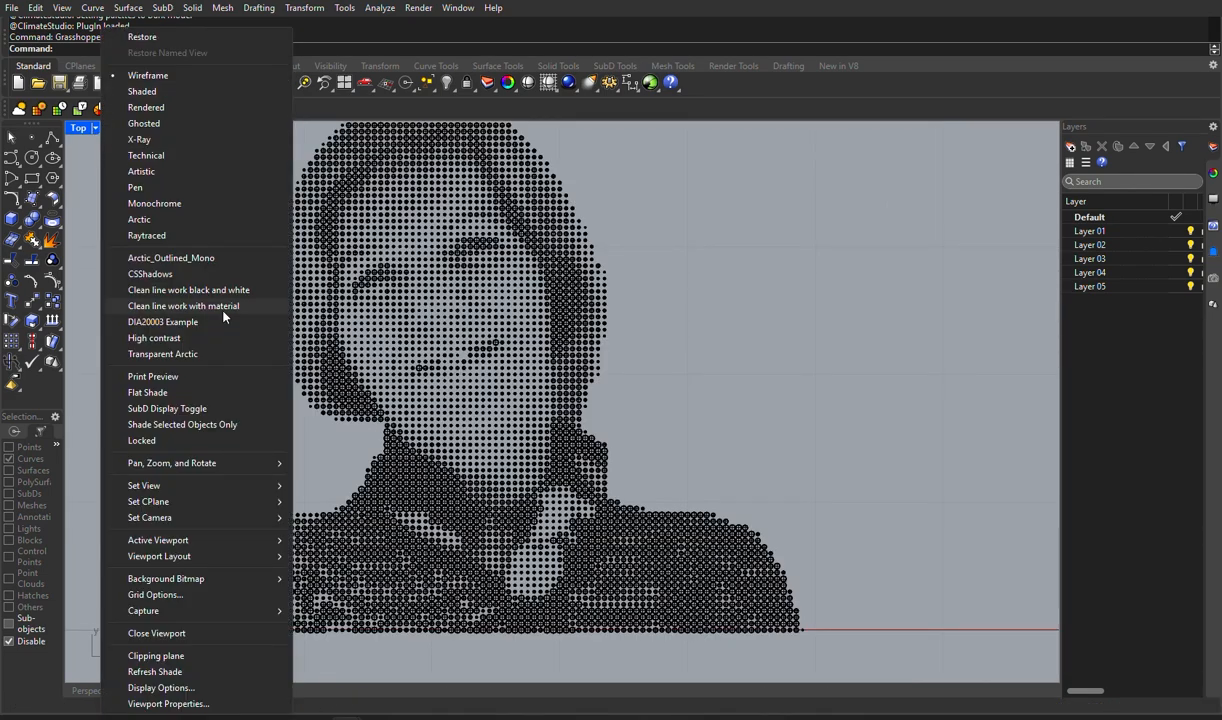
click(224, 290)
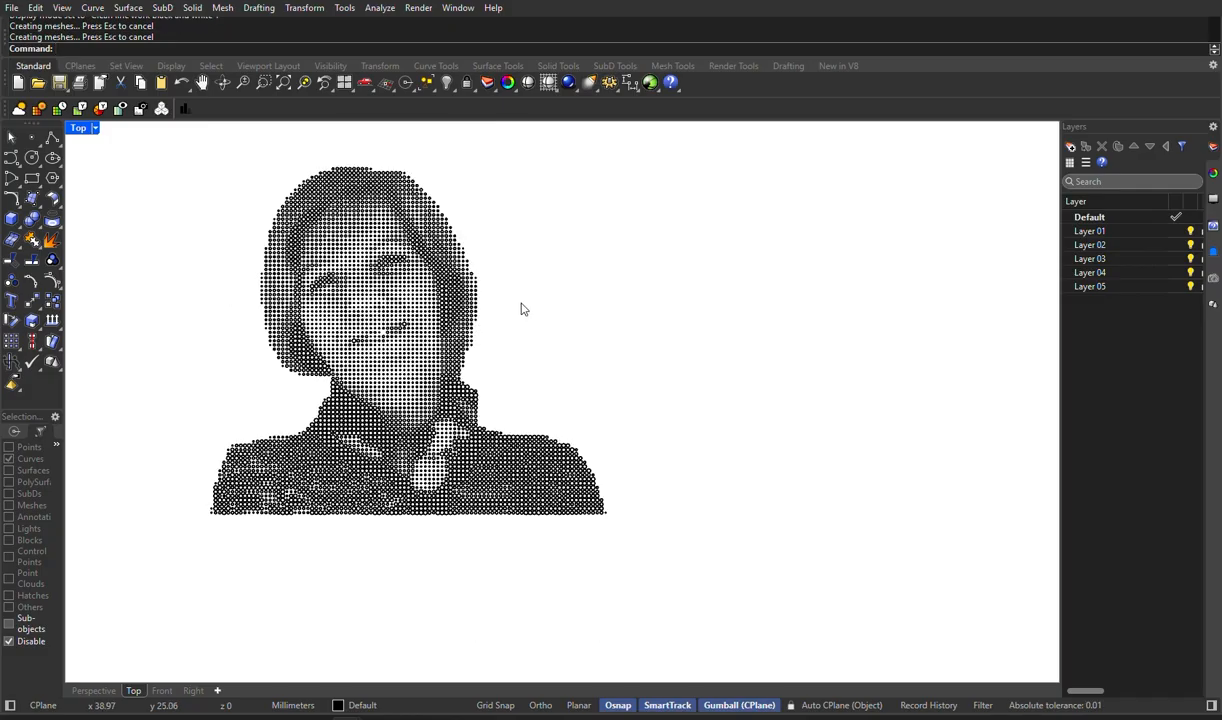
- Switch to the Perspective viewport, set its display mode to Clean line work black and white, and view the portrait upright
click(93, 690)
scroll(525, 430, up, 5)
scroll(525, 430, up, 3)
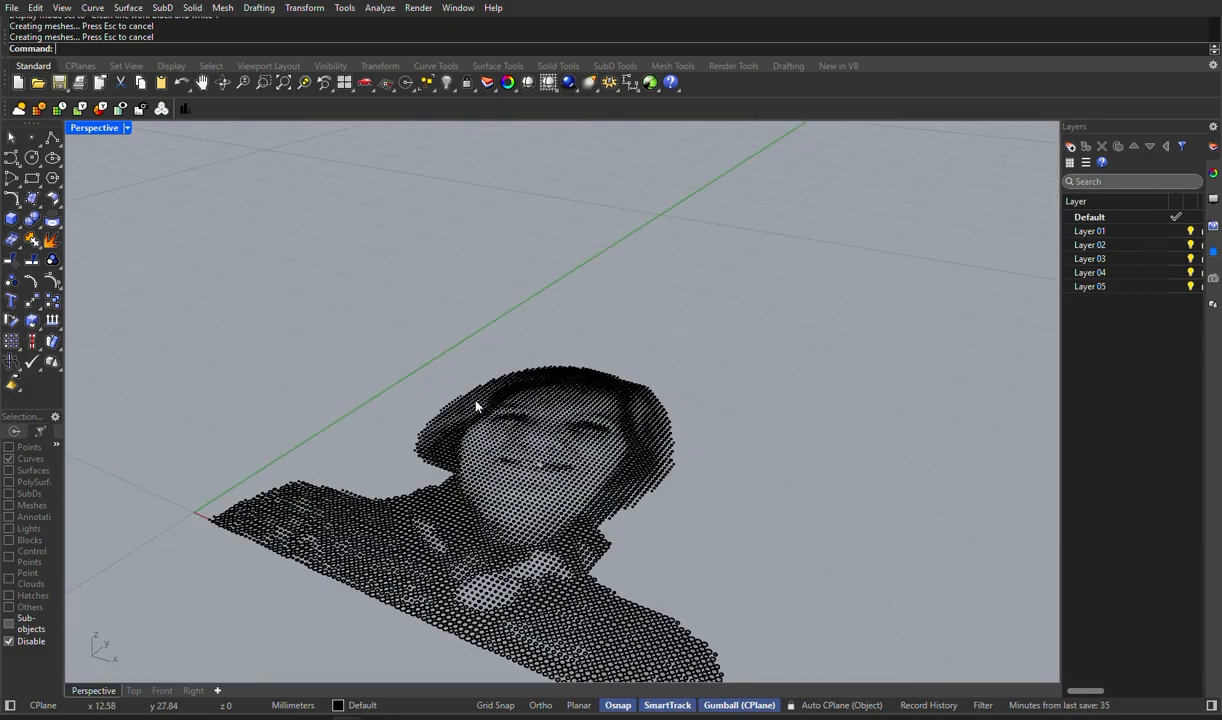
click(126, 127)
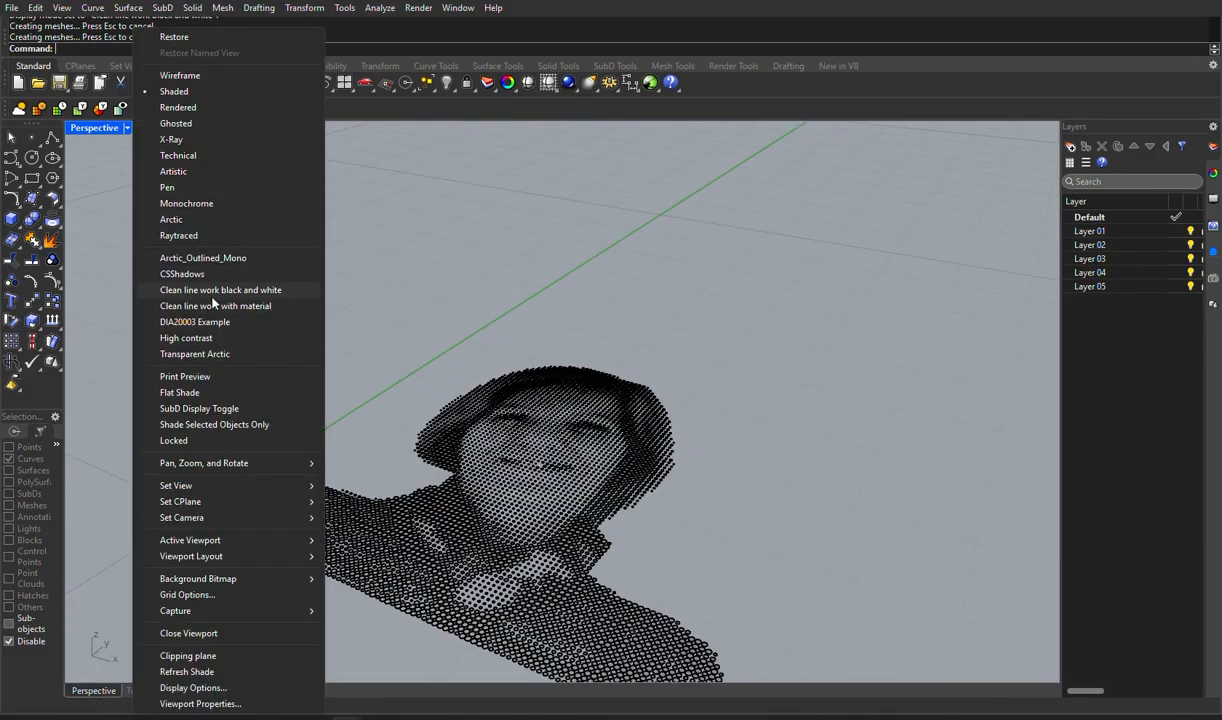
click(224, 290)
right_drag(341, 349, 668, 226)
scroll(477, 313, up, 5)
scroll(477, 312, down, 10)
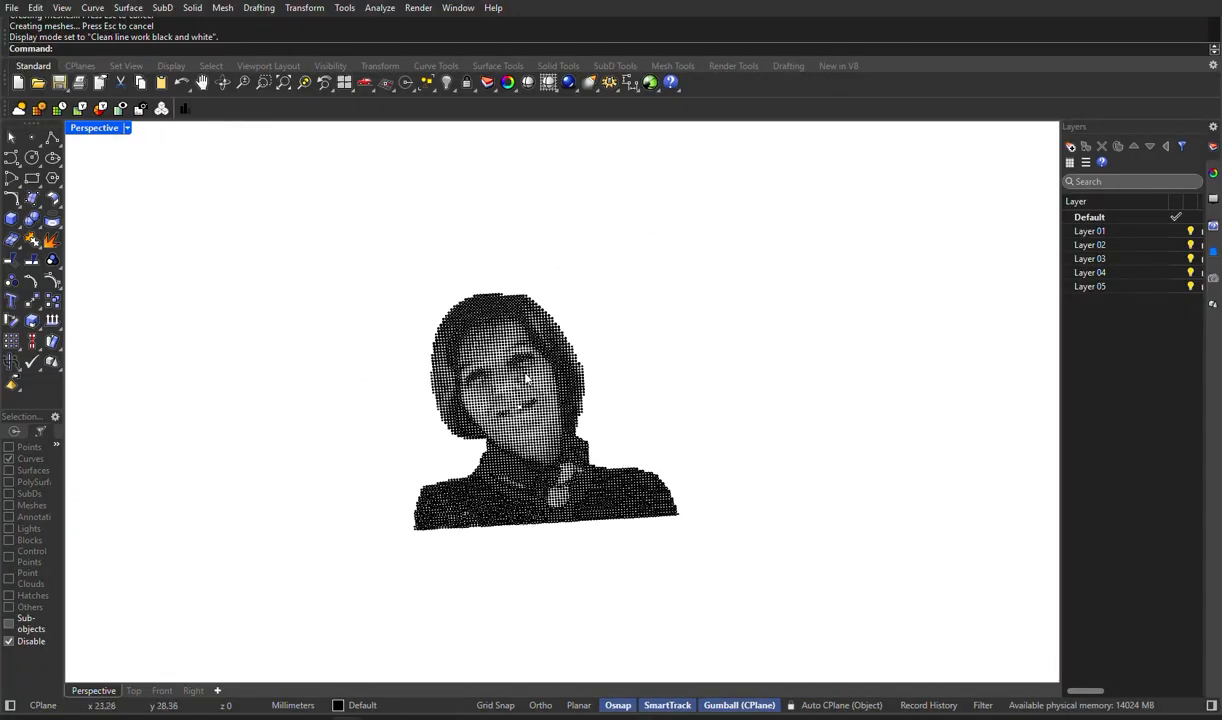